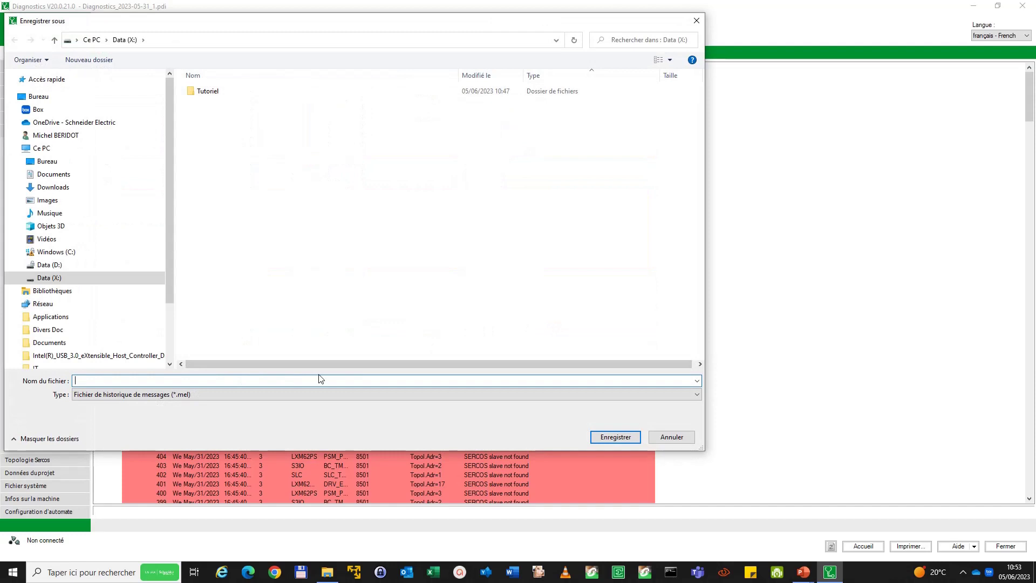
Step: Save the message history to drive X: as Diagnostics_2023-05-31_1 in .mel format, copying the name from the matching .pdi file
key("alt+Tab")
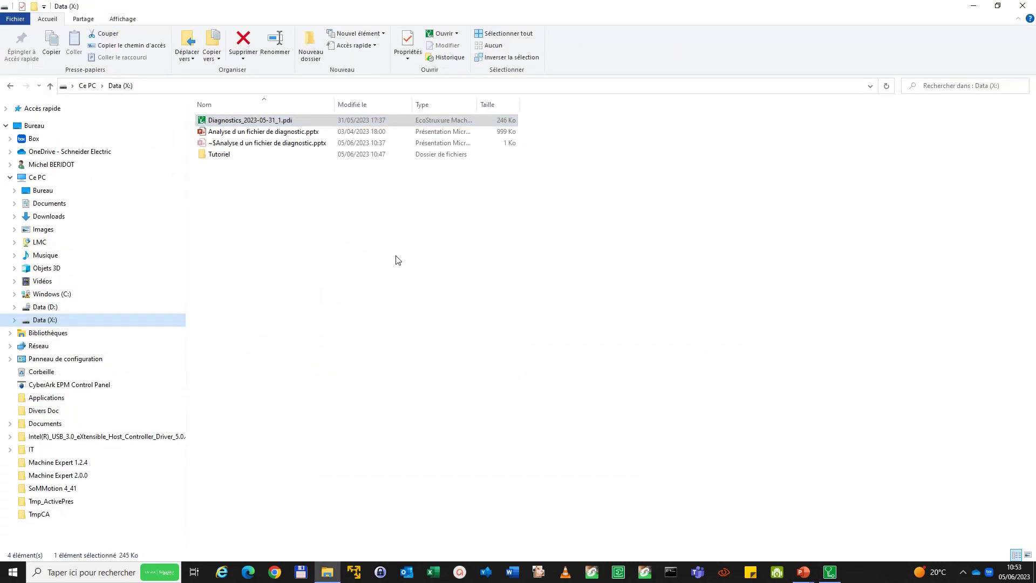
left_click(256, 125)
key("ctrl+c")
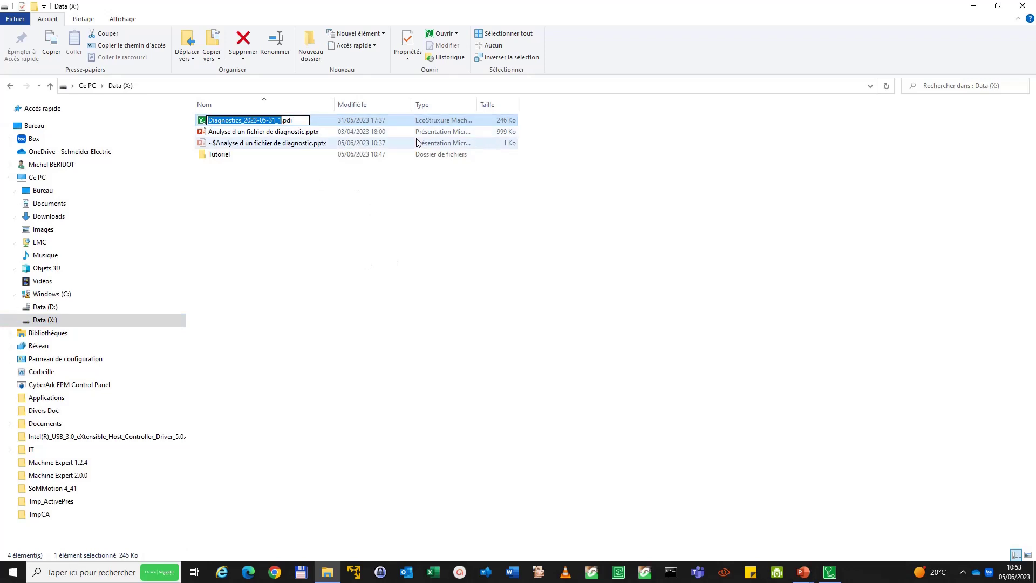
key("Escape")
key("alt+Tab")
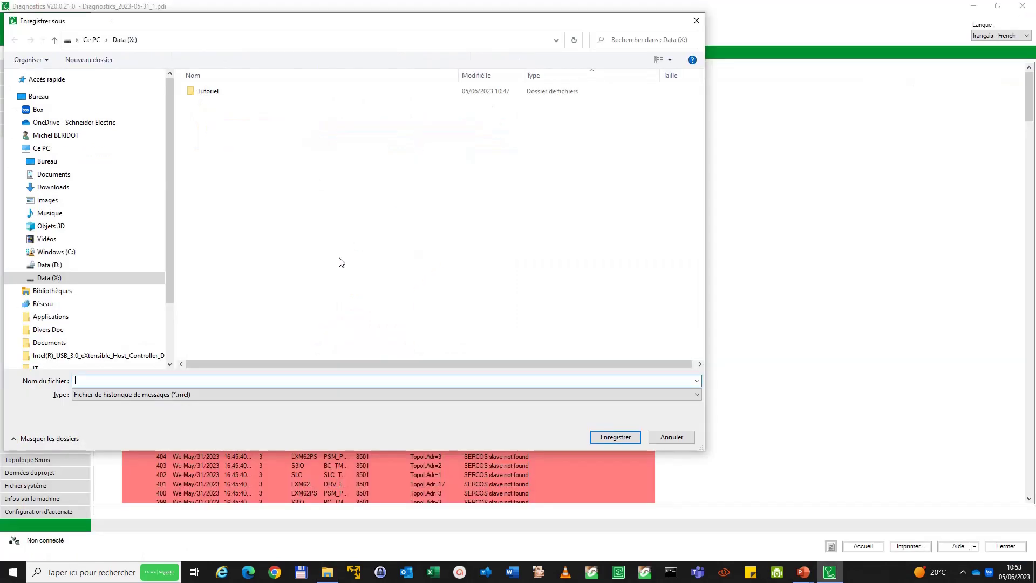
key("ctrl+v")
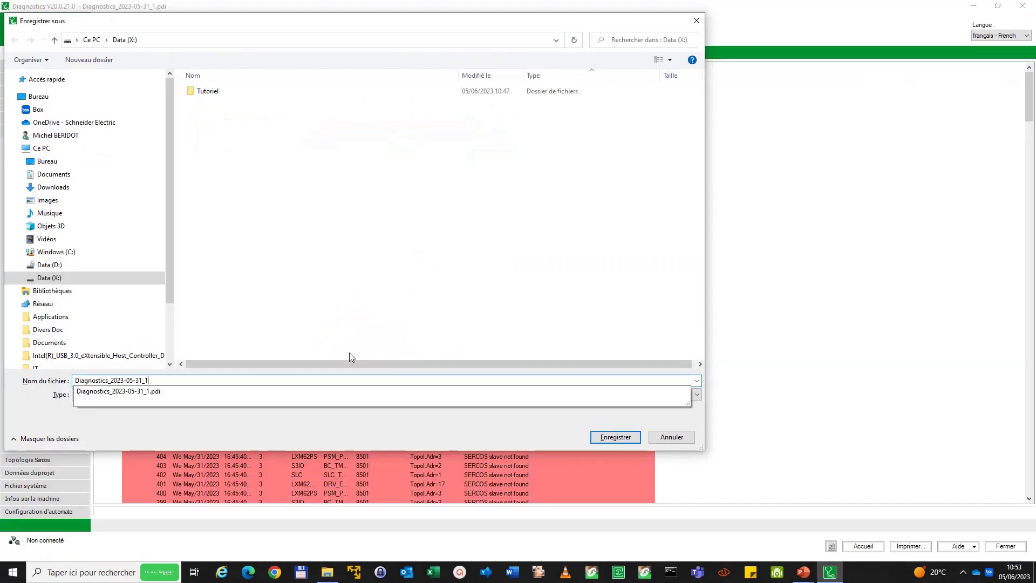
left_click(614, 434)
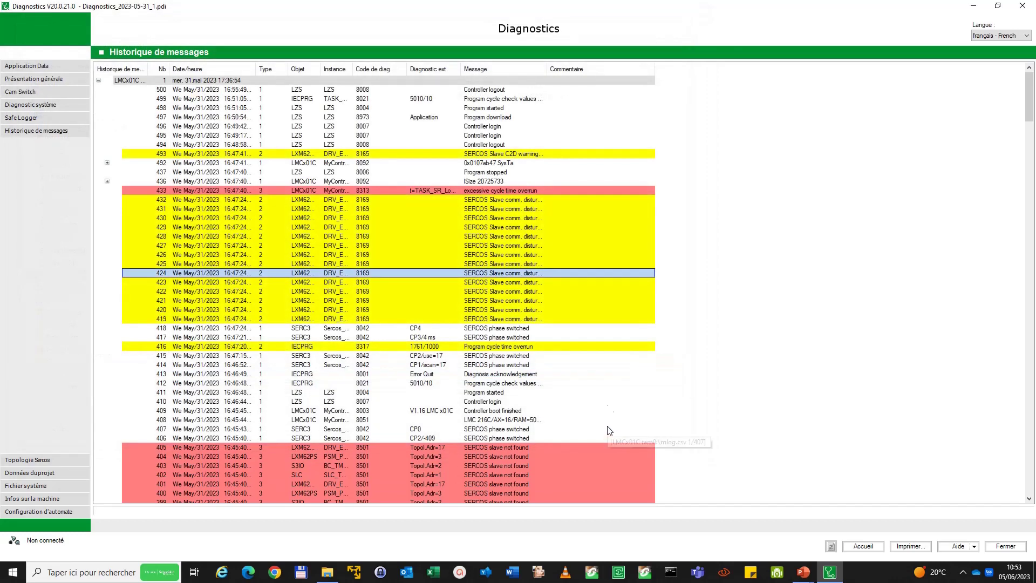
Step: Switch to Excel and browse drive X: for a file to open
left_click(433, 572)
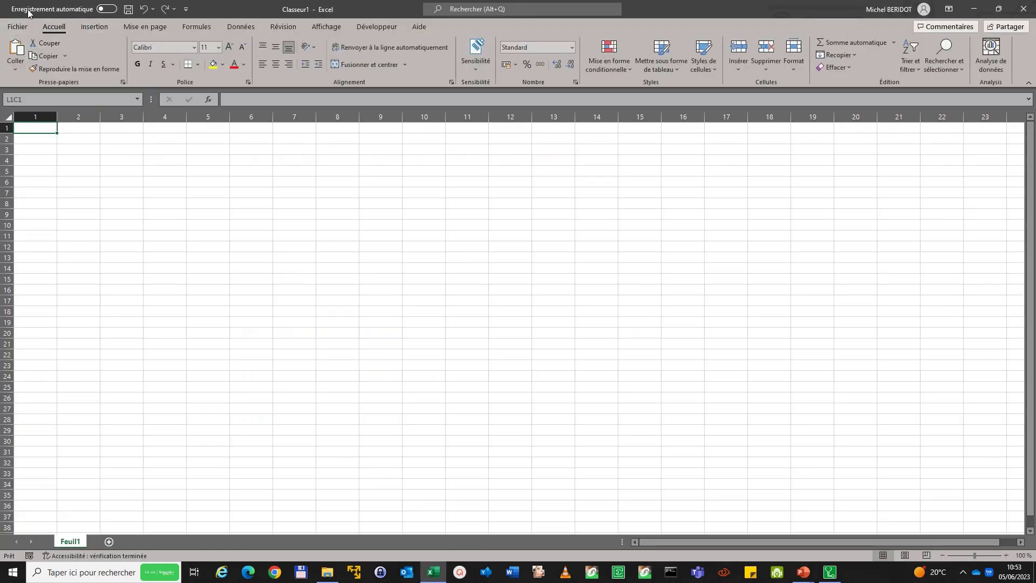
left_click(18, 26)
left_click(46, 98)
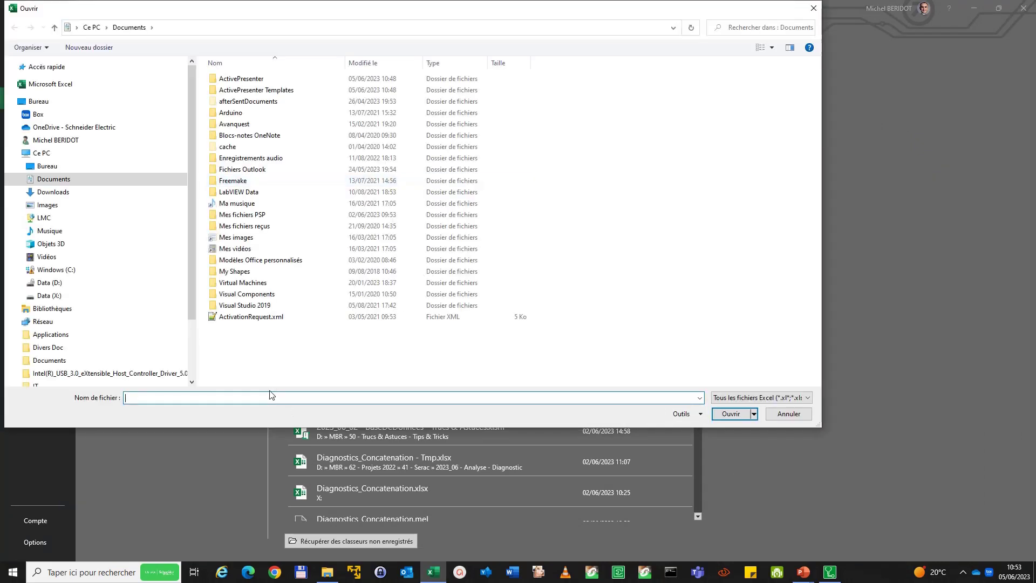
type(":")
key("Return")
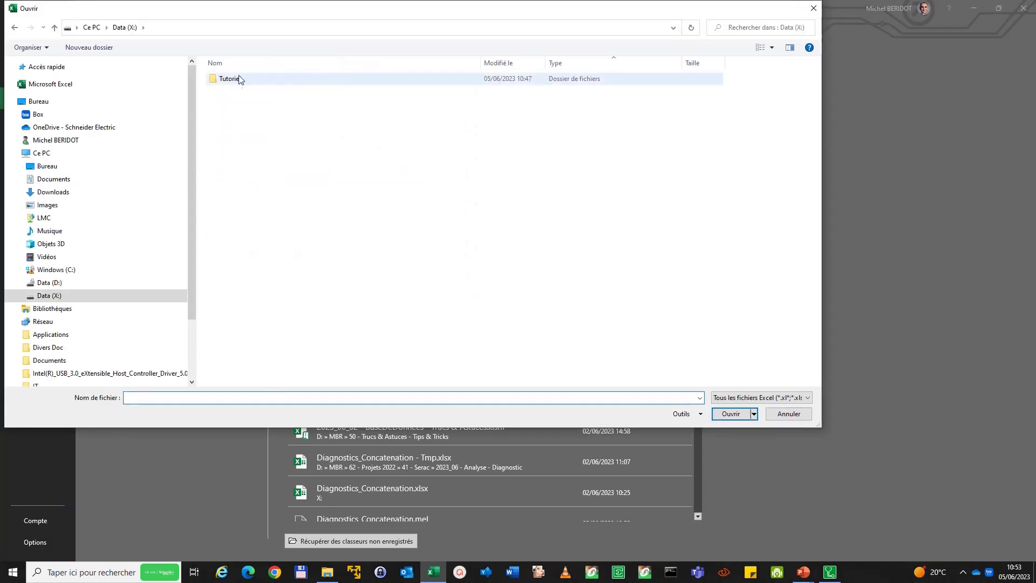
Step: List all file types and open Diagnostics_2023-05-31_1.mel
left_click(771, 393)
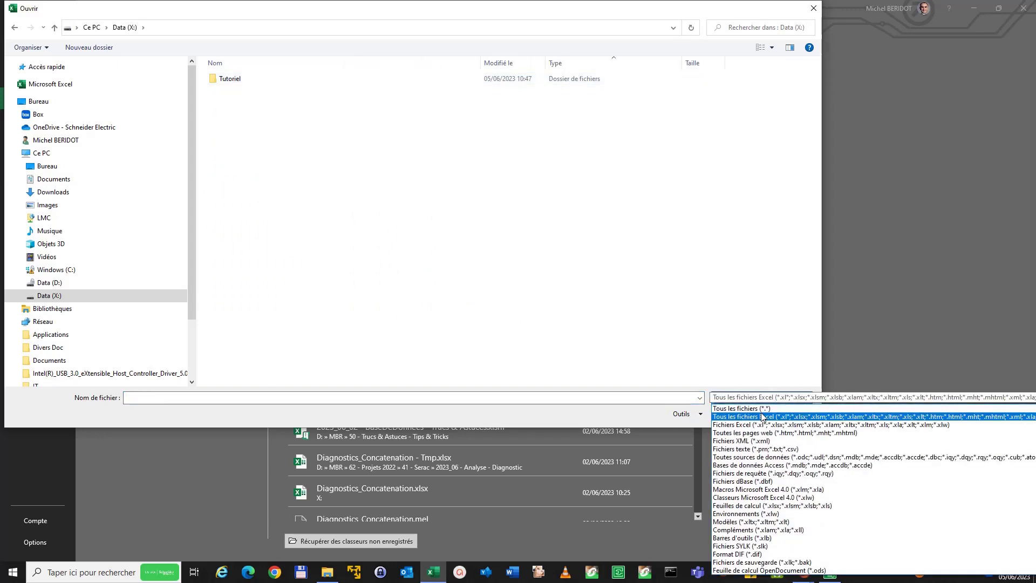
left_click(772, 396)
left_click(772, 399)
left_click(766, 409)
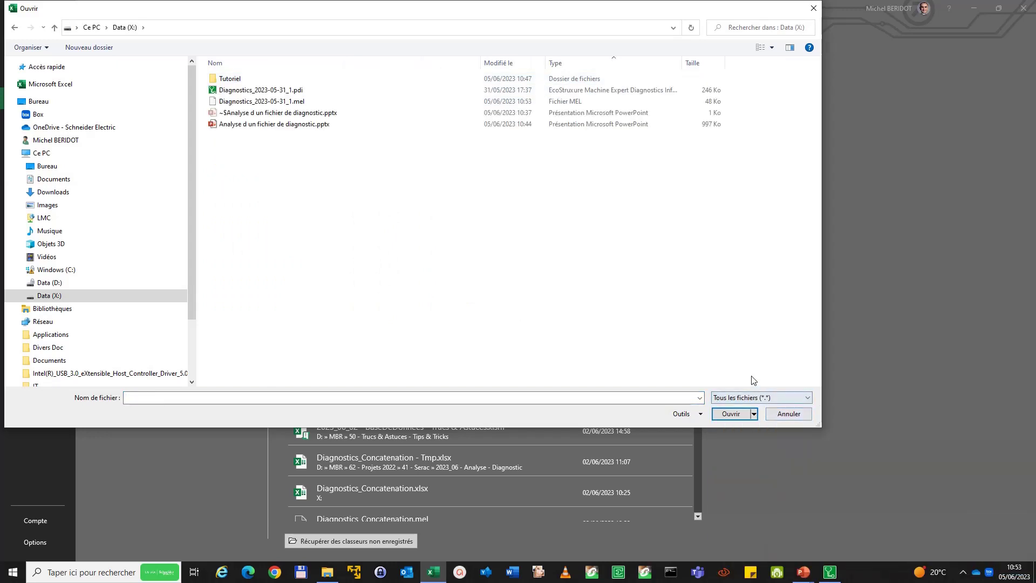
double_click(297, 102)
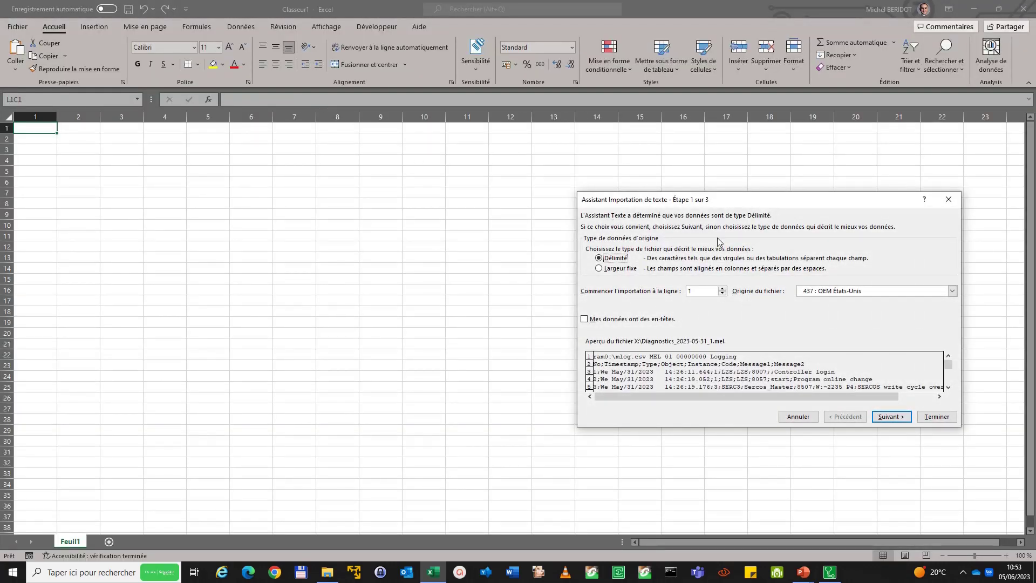
Step: Import the text as delimited data, using the semicolon instead of the tab as separator
left_click(891, 417)
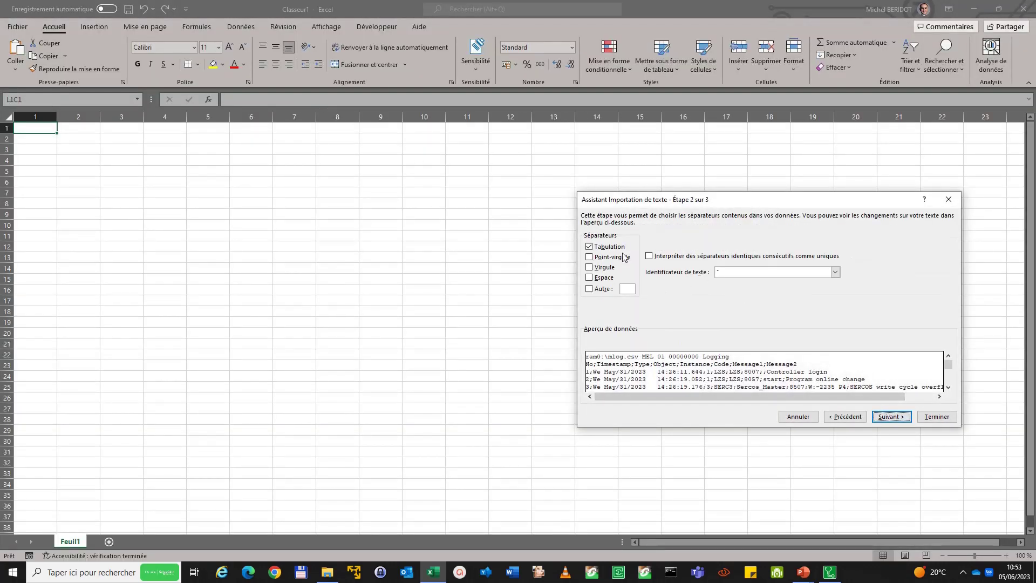
left_click(622, 258)
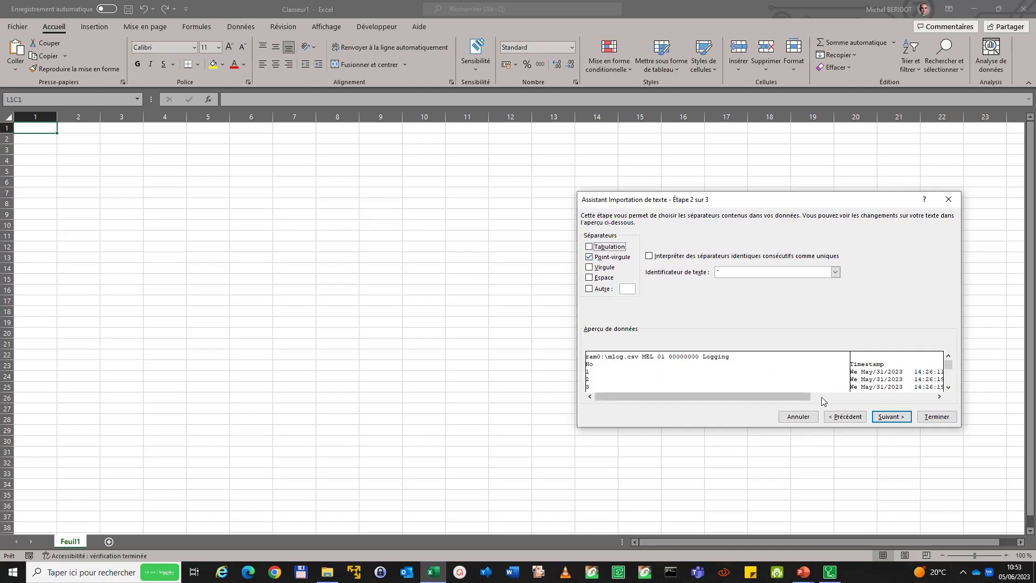
left_click(894, 423)
left_click(926, 421)
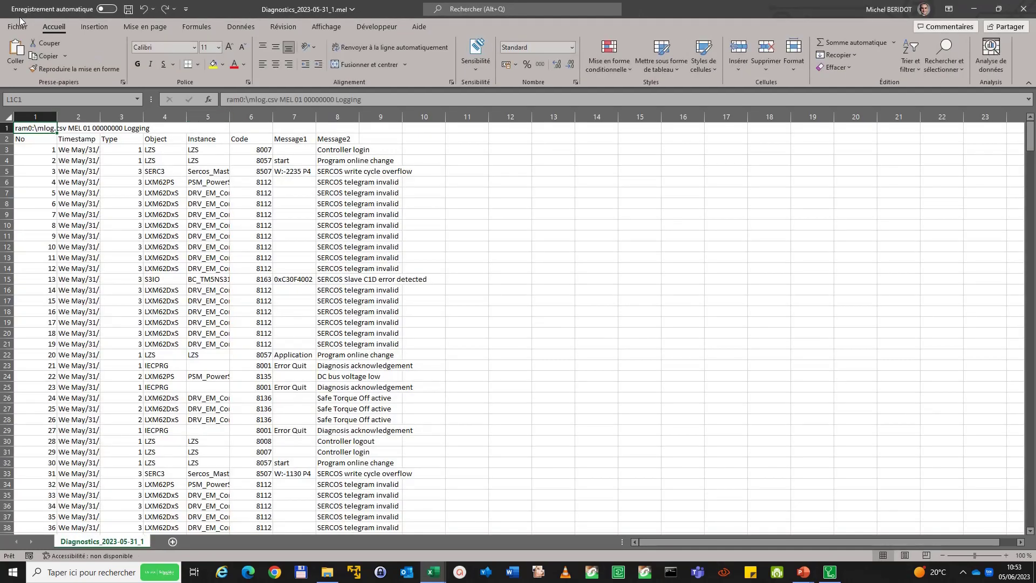
Step: Save the imported data on drive X: as the Excel workbook Diagnostics_2023-05-31_1.xlsx
left_click(18, 26)
left_click(48, 171)
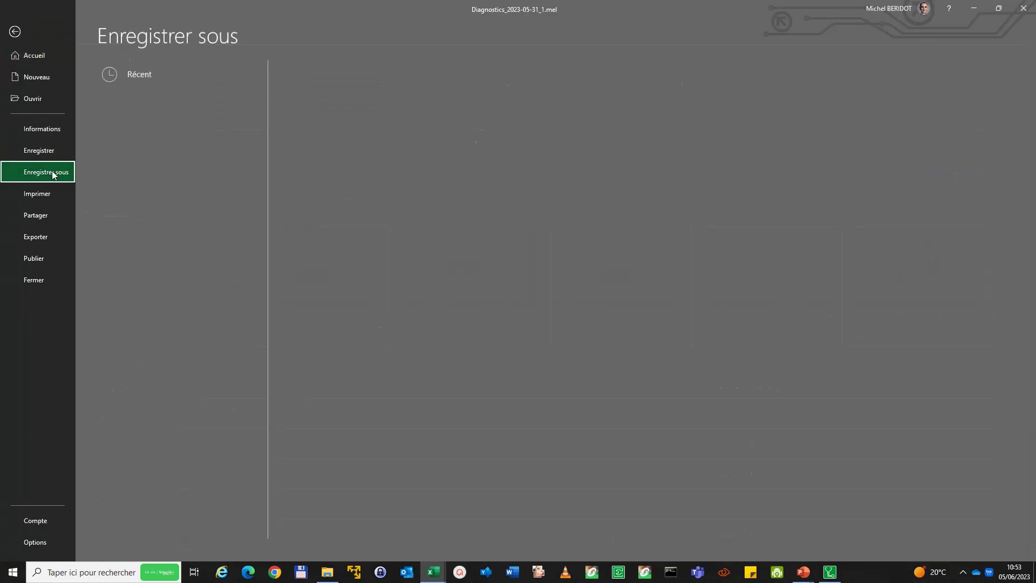
left_click(425, 95)
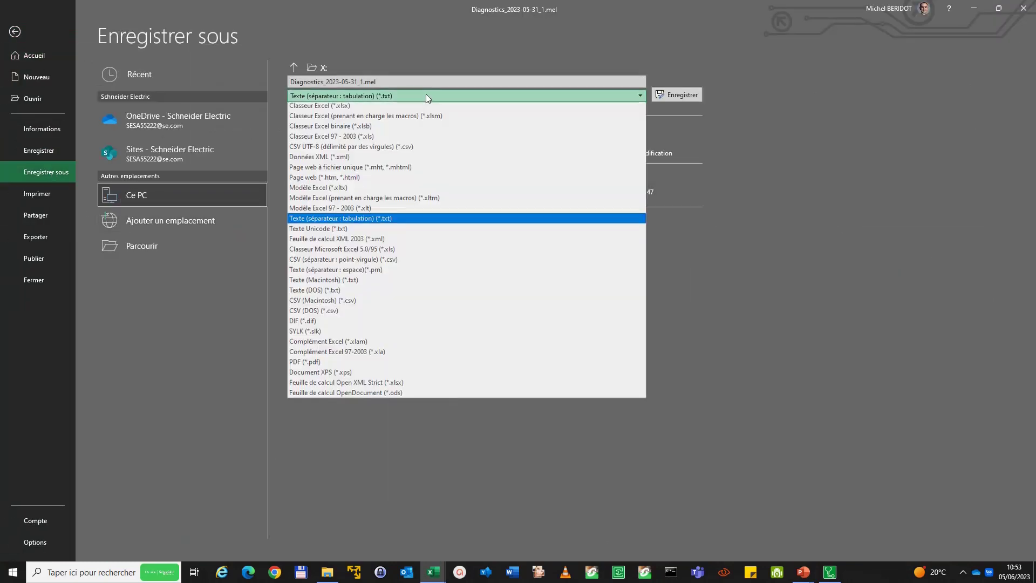
left_click(371, 108)
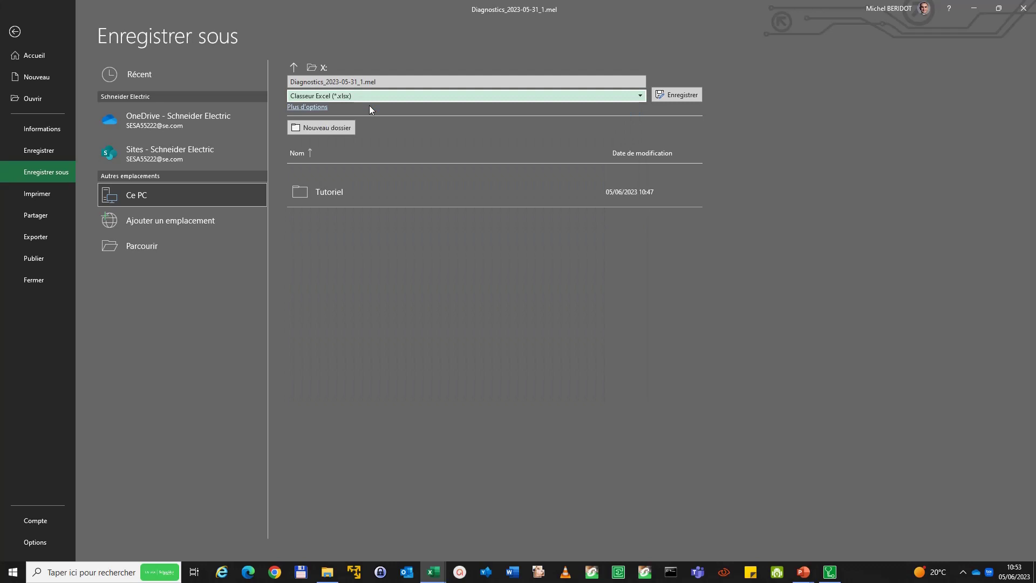
left_click(423, 80)
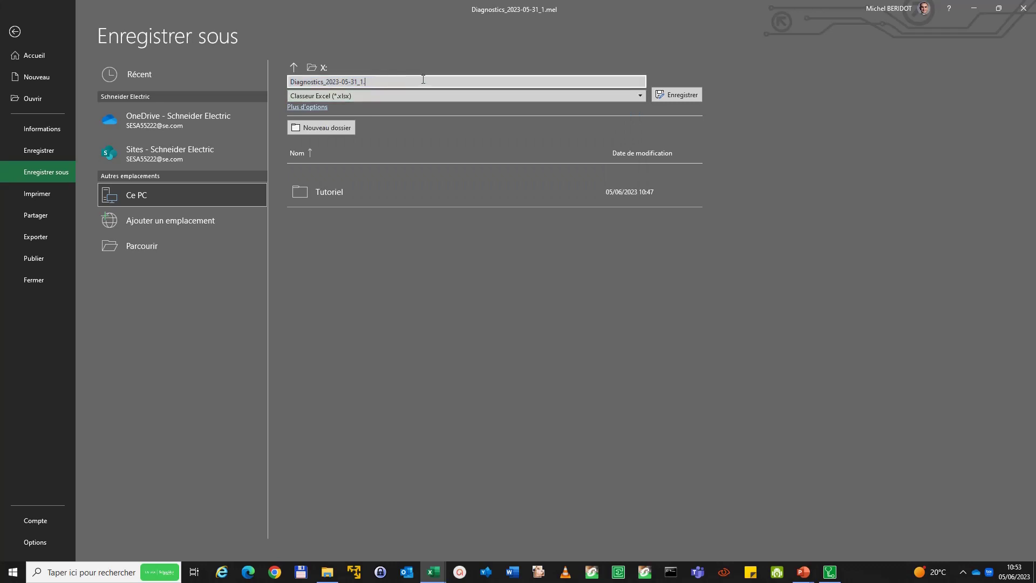
key("Return")
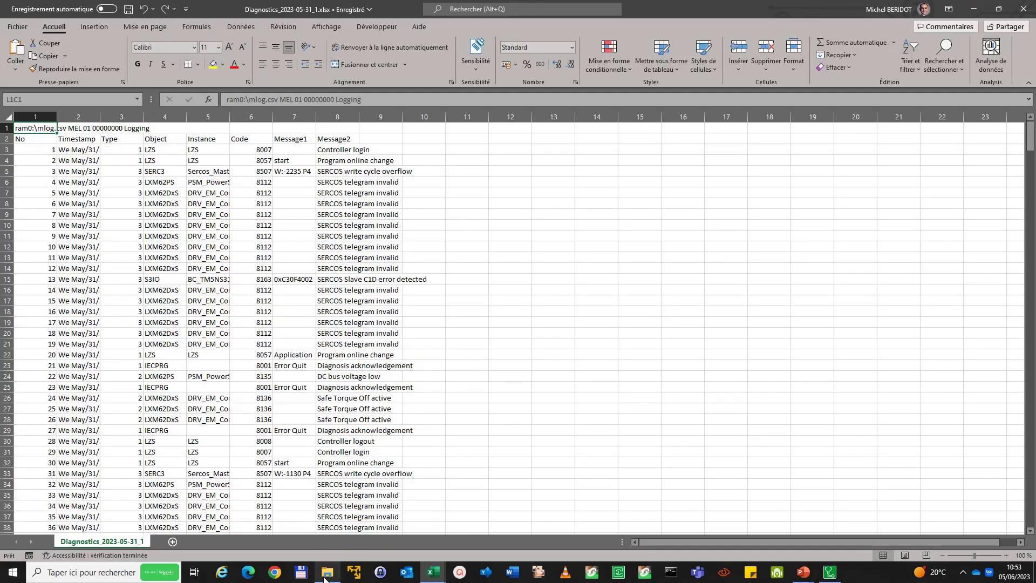
Step: Check the saved Diagnostics_2023-05-31_1.xlsx file on drive X: in File Explorer, and return to the workbook
left_click(325, 576)
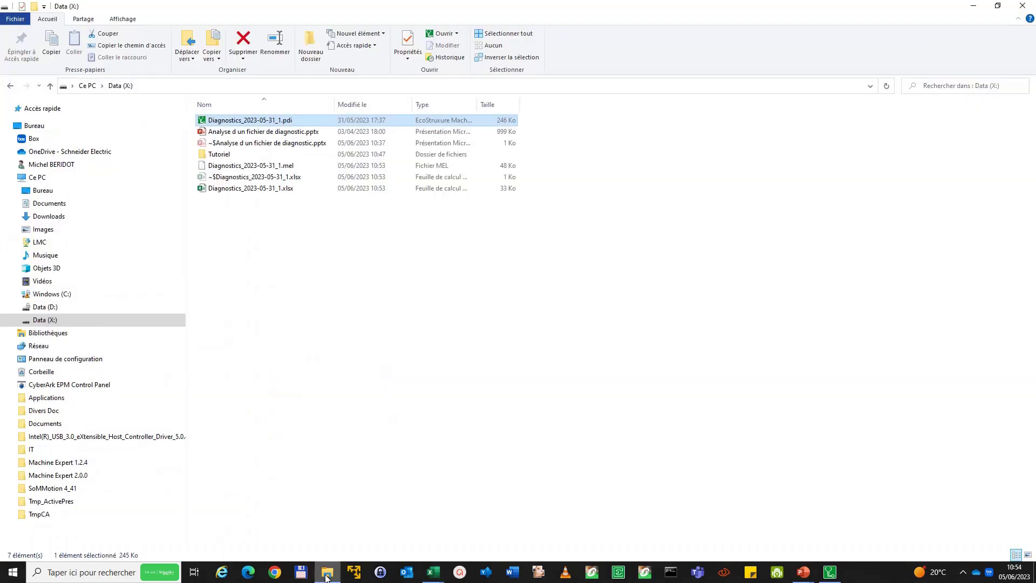
left_click(290, 189)
left_click(973, 5)
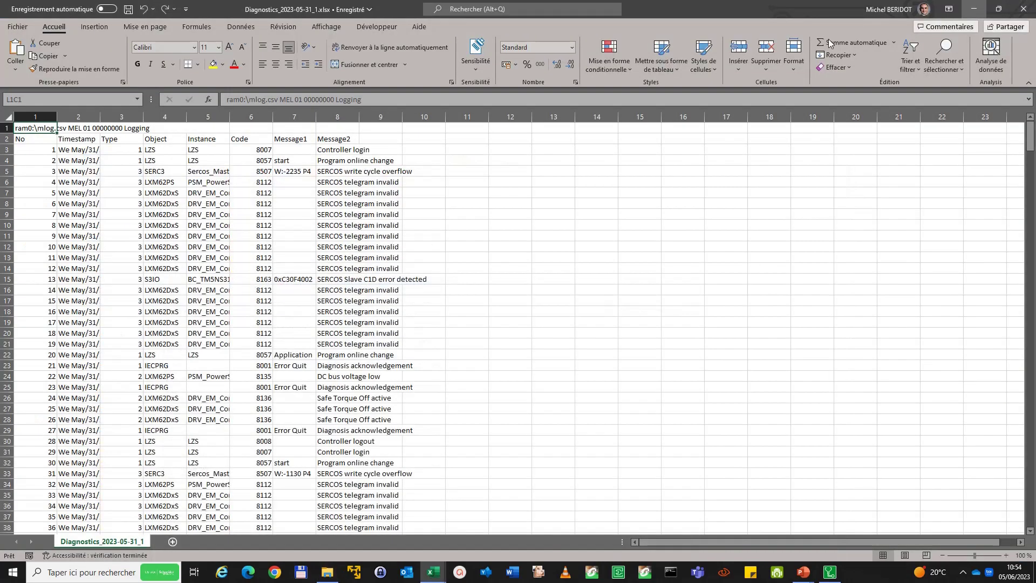
Step: Delete the first row with the ram0:\mlog.csv logging title above the column headers
left_click(5, 128)
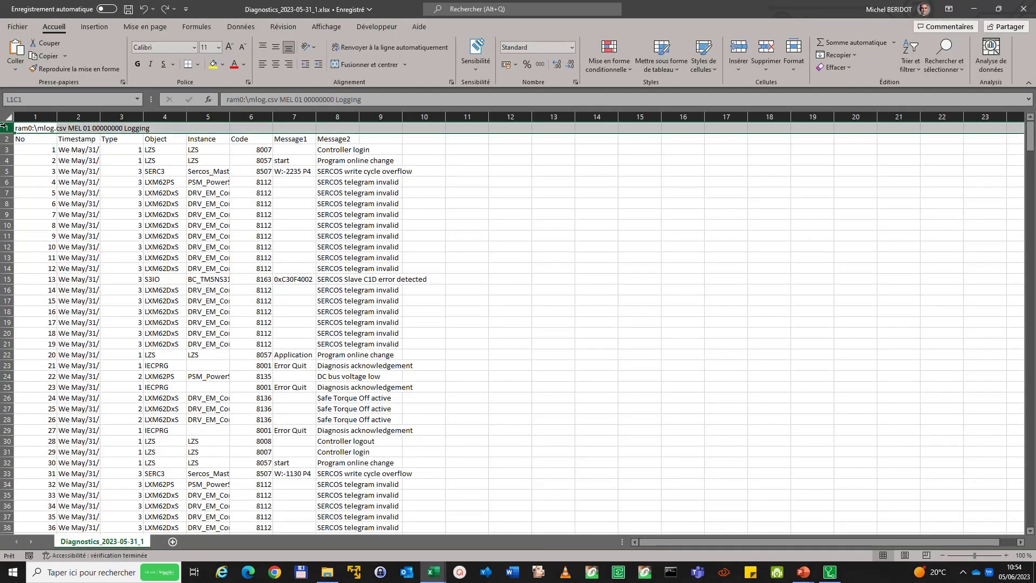
right_click(5, 127)
left_click(55, 231)
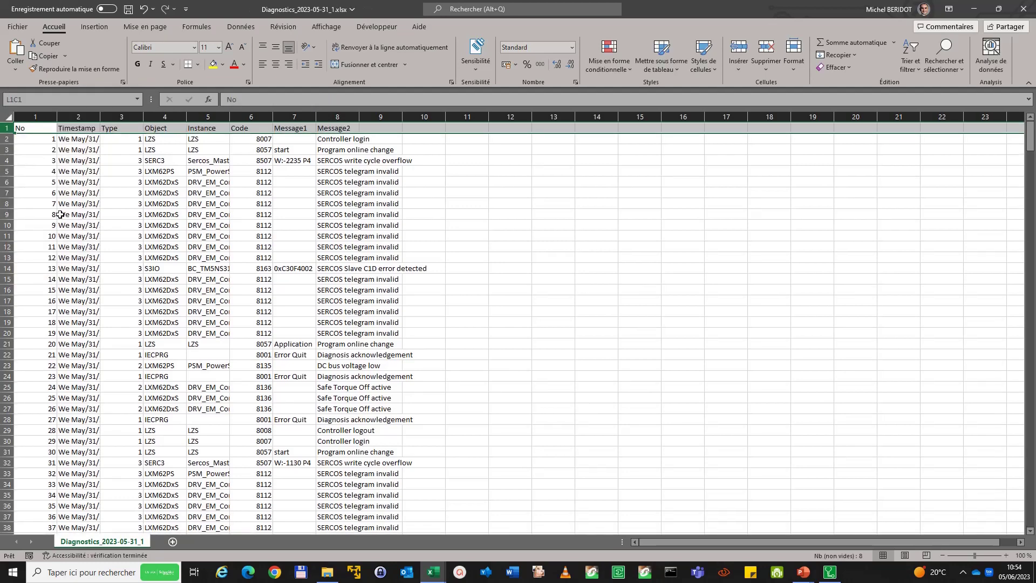
Step: Examine the last entries of the message log, and return to the header row
left_click(34, 150)
key("ctrl+Down")
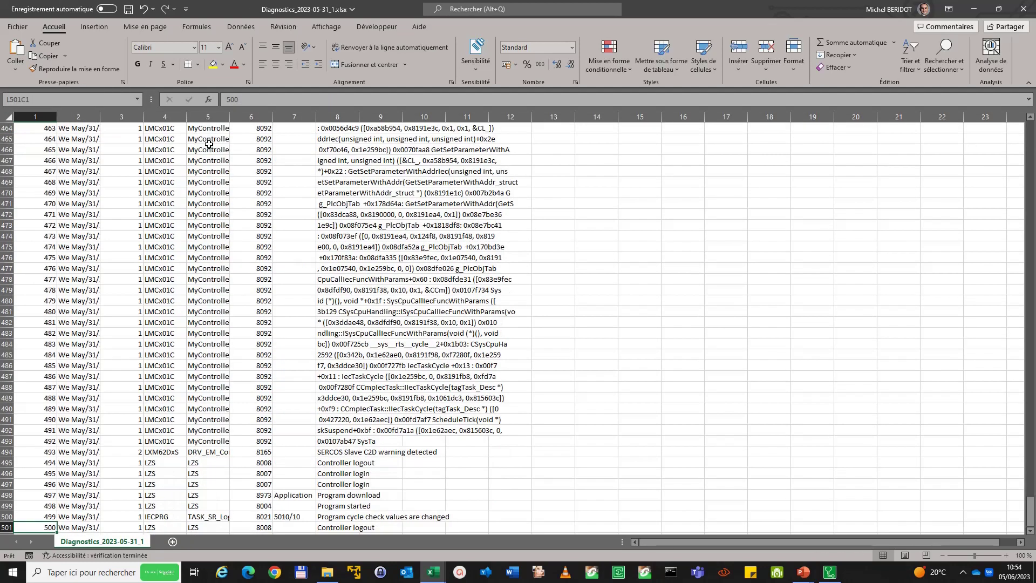
key("Up")
key("Up")
key("Up")
key("Up")
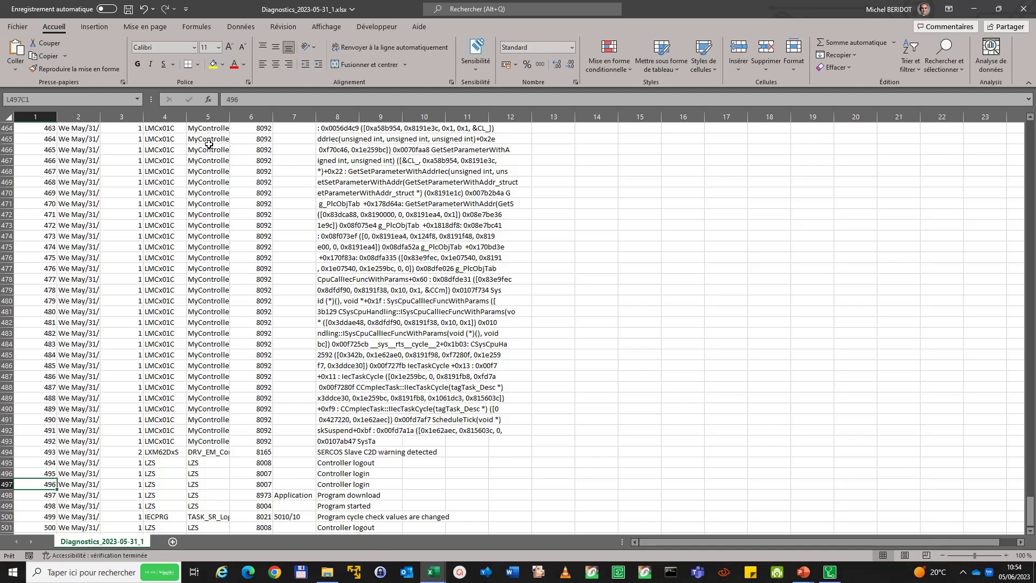
key("ctrl+Up")
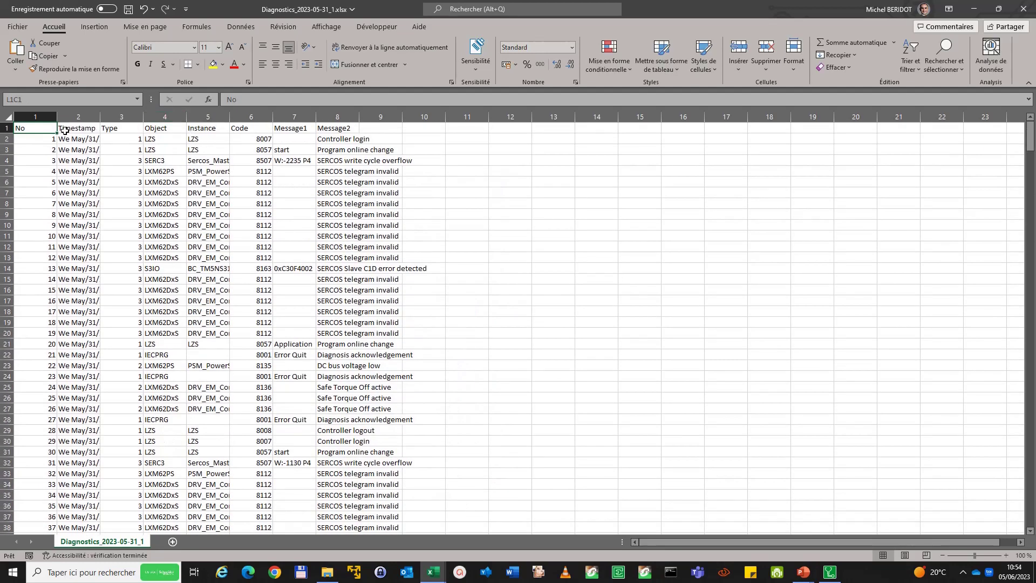
Step: Autofit the width of all columns and insert an empty column before the No column
left_click(8, 117)
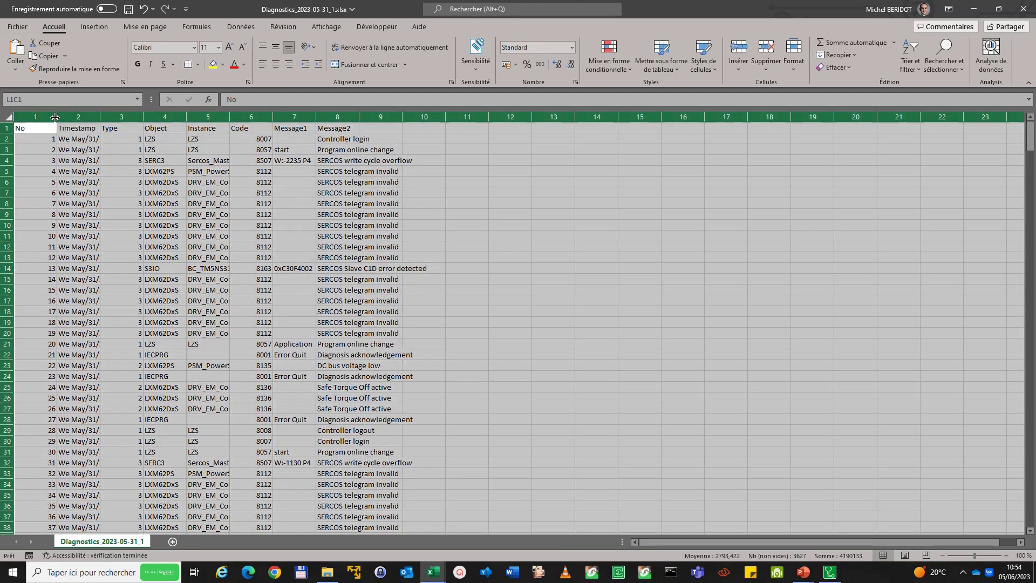
double_click(55, 117)
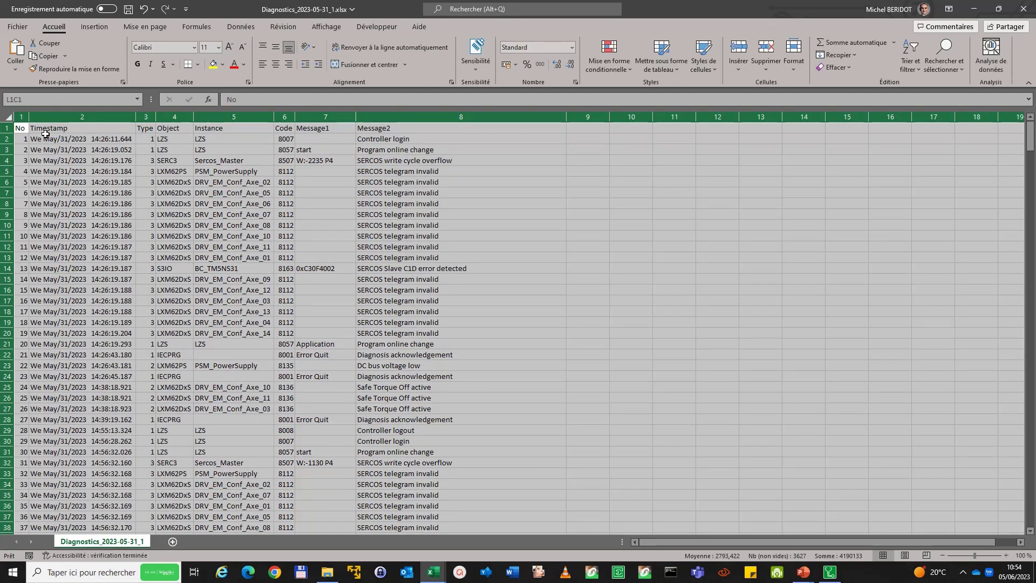
left_click(22, 116)
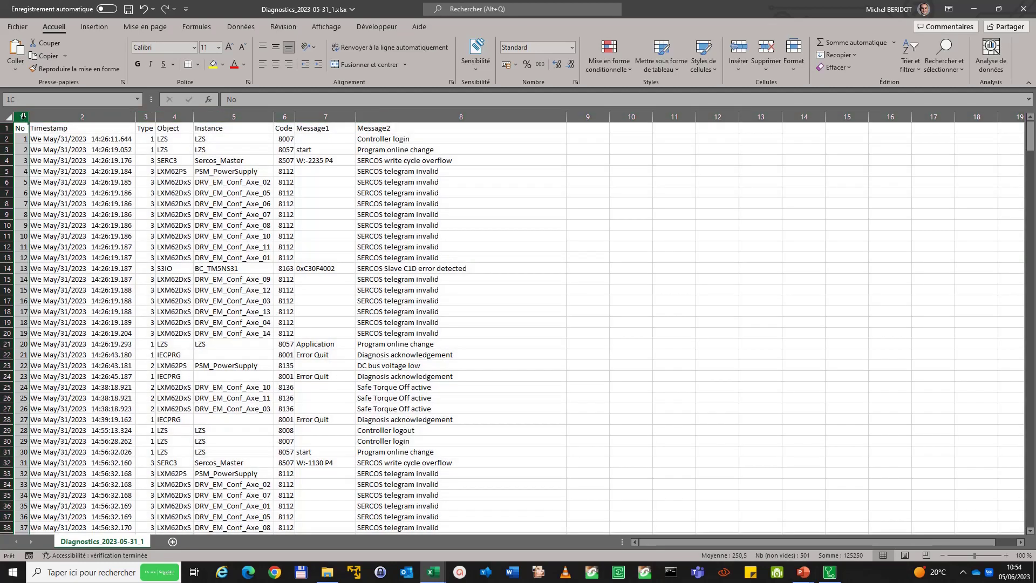
right_click(22, 116)
left_click(54, 207)
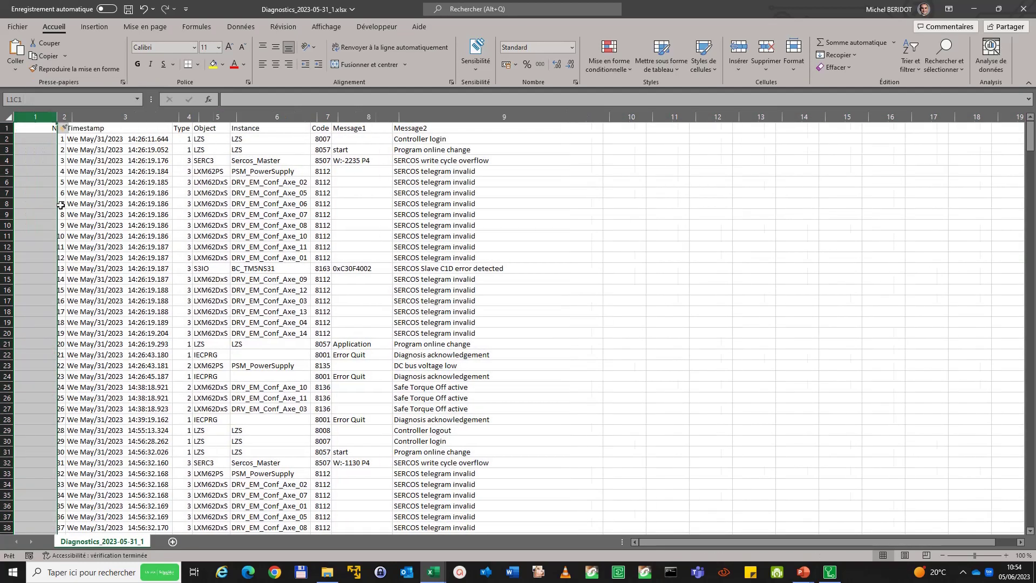
Step: Copy the whole Code column into the empty first column
left_click(331, 115)
key("ctrl+c")
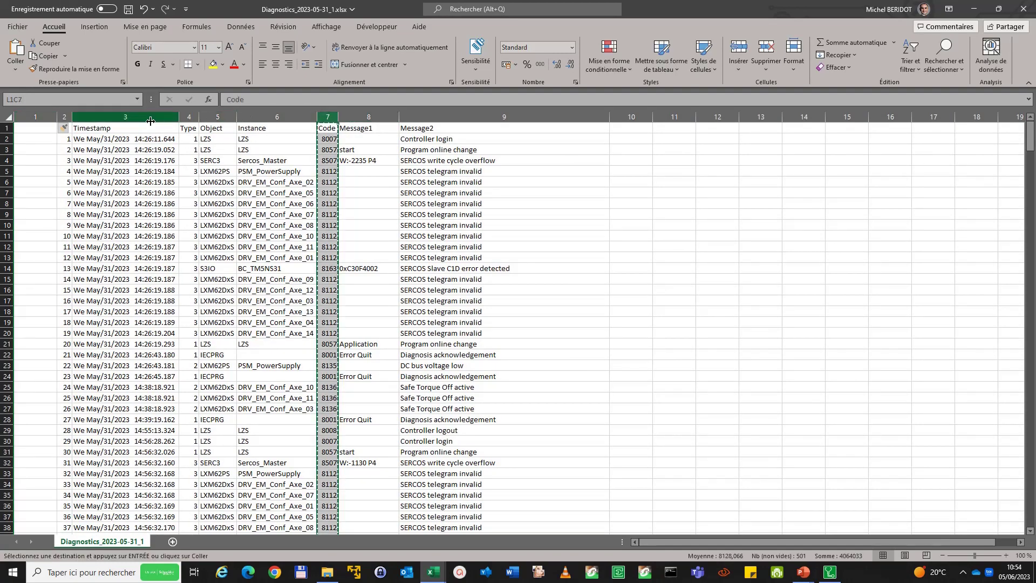
left_click(35, 116)
key("ctrl+v")
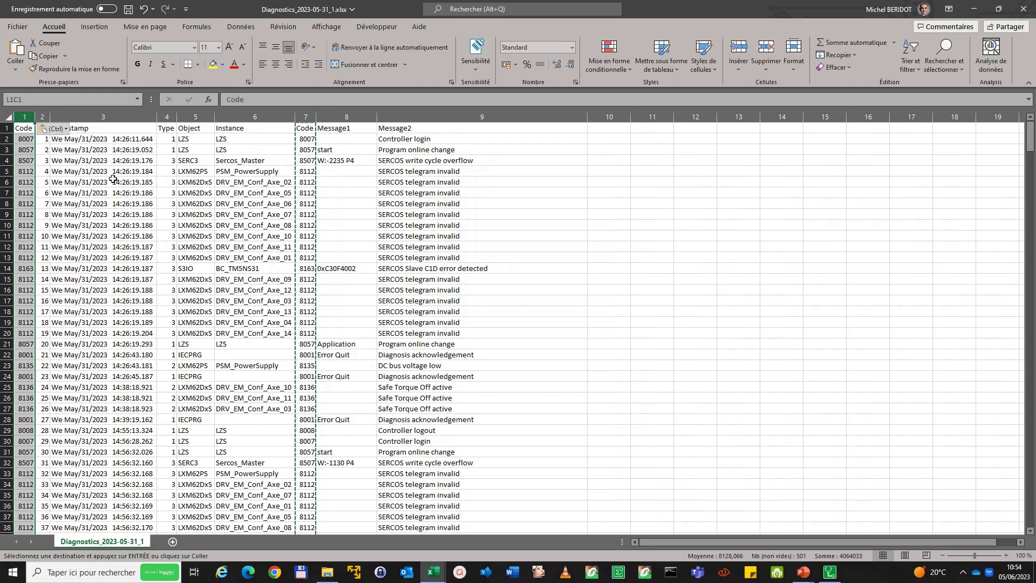
key("Escape")
Step: Rename the first column's header to Code_1
left_click(24, 128)
key("F2")
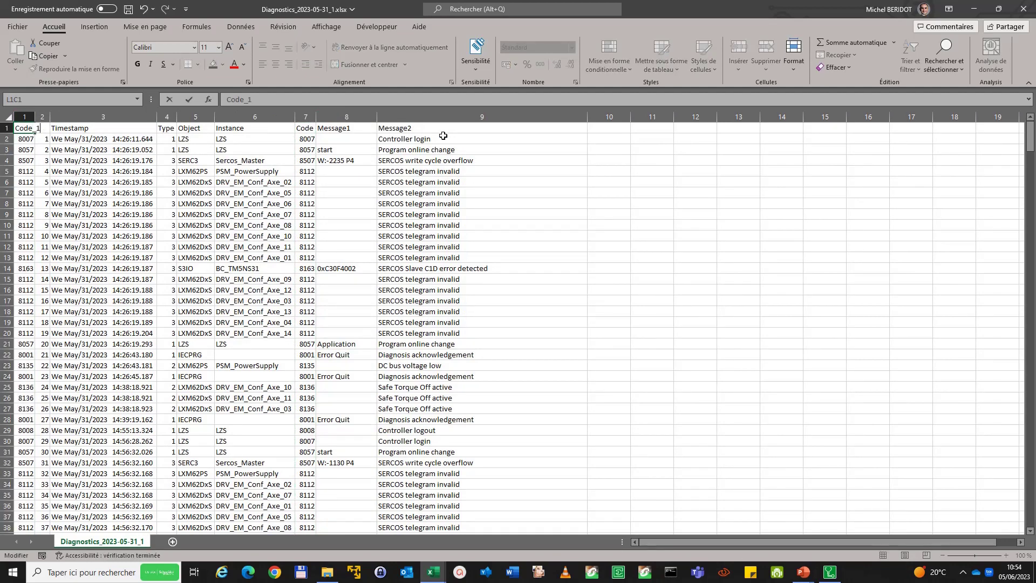
key("BackSpace")
key("BackSpace")
key("Return")
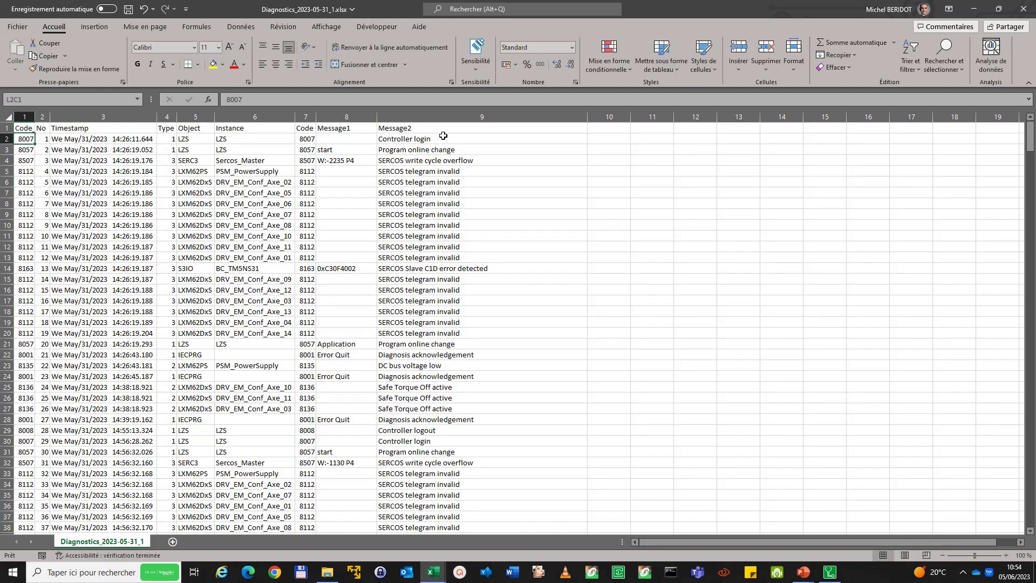
Step: Rename the second code column's header to Code_2, and autofit the width of all columns
left_click(309, 127)
key("F2")
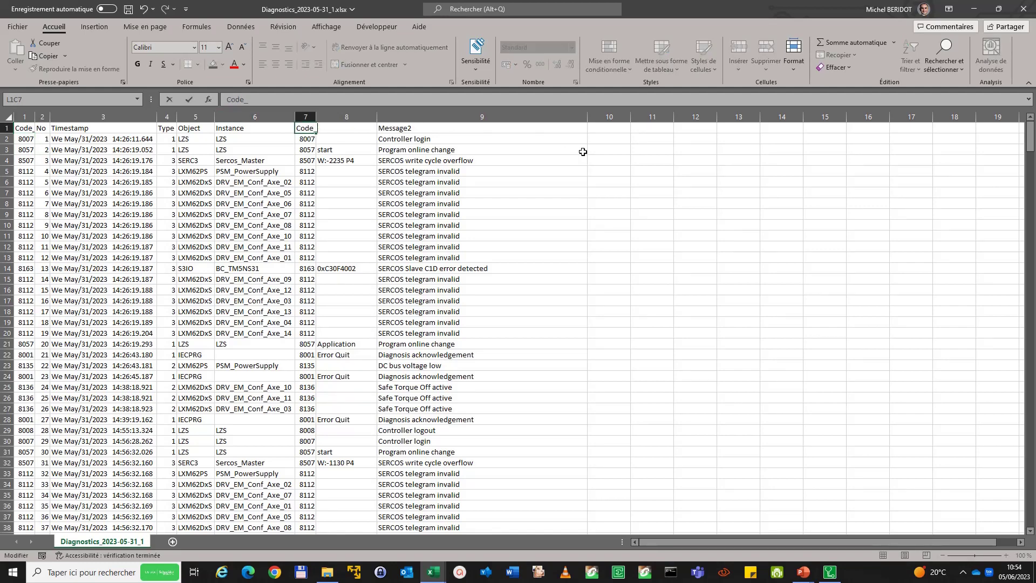
key("Return")
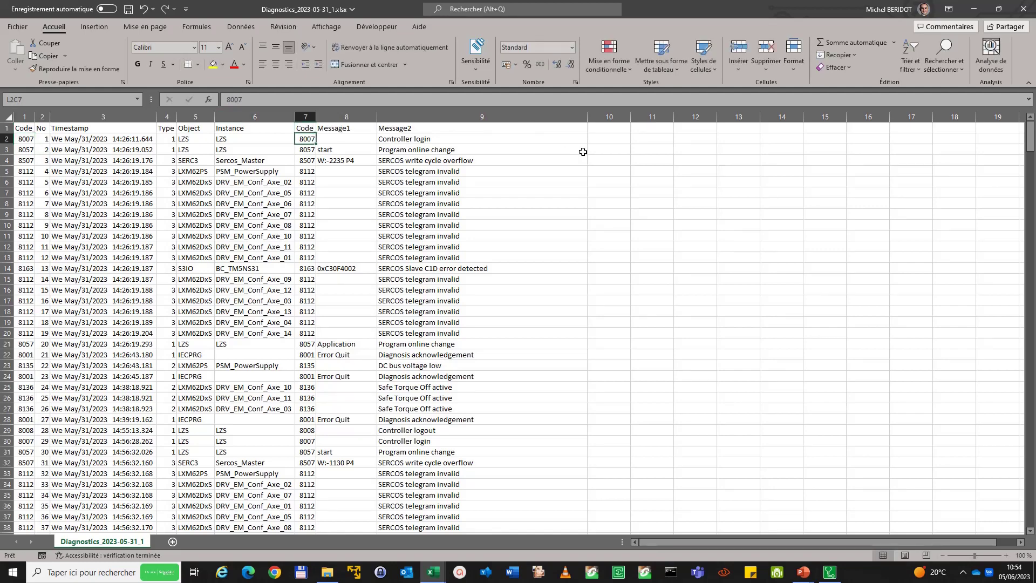
left_click(9, 118)
double_click(35, 117)
left_click(199, 165)
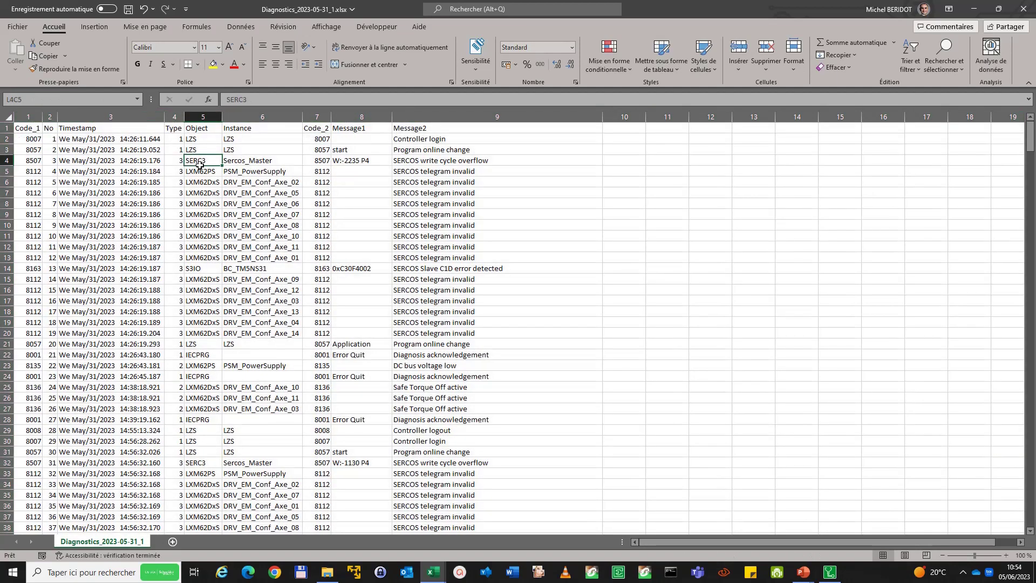
Step: Add filters to the header row of all nine log columns, from Code_1 to Message2
left_click_drag(21, 112, 593, 116)
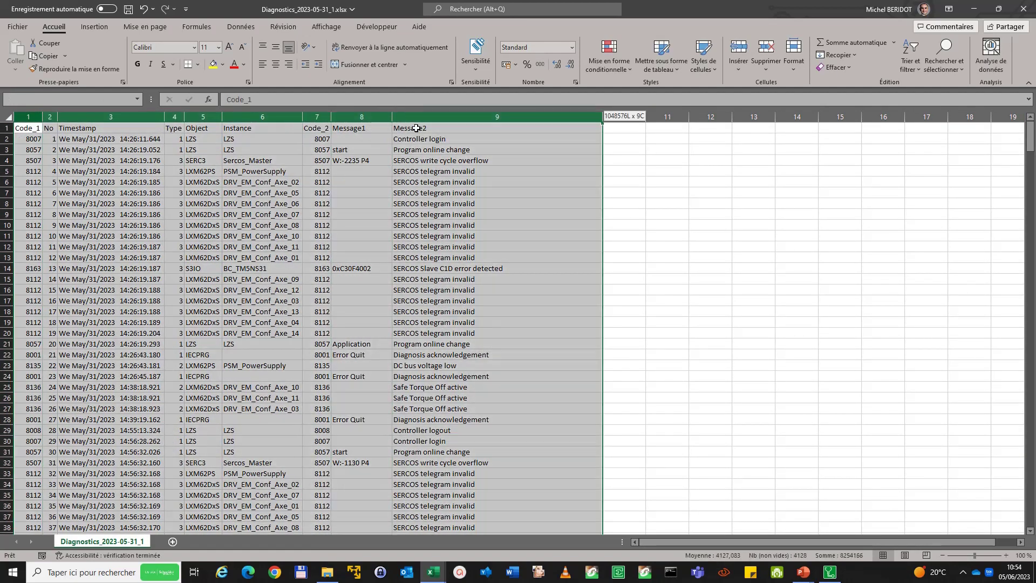
left_click(240, 26)
left_click(518, 53)
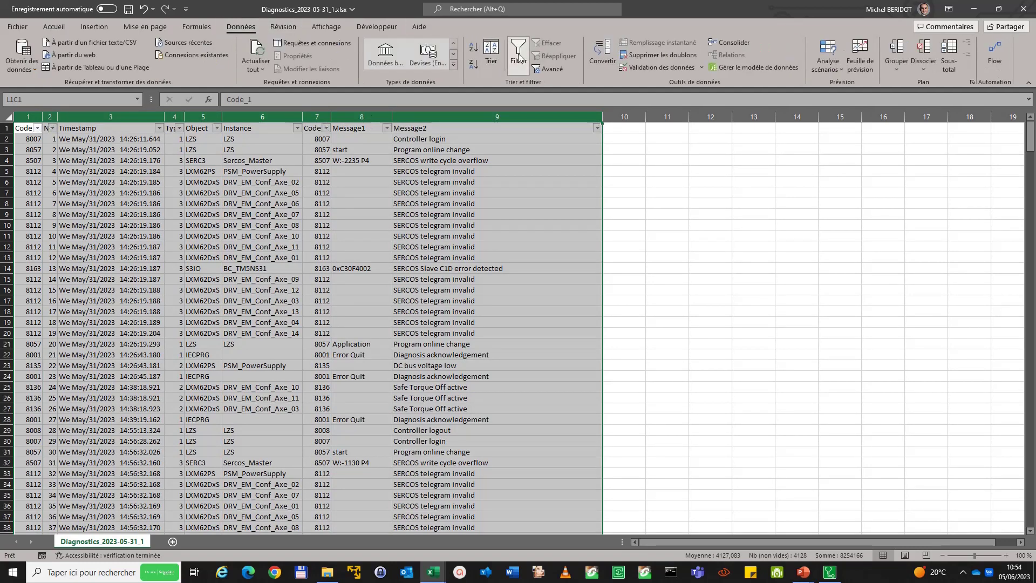
left_click(39, 164)
Step: Create a pivot table from the nine log columns on a new worksheet
left_click_drag(27, 112, 454, 132)
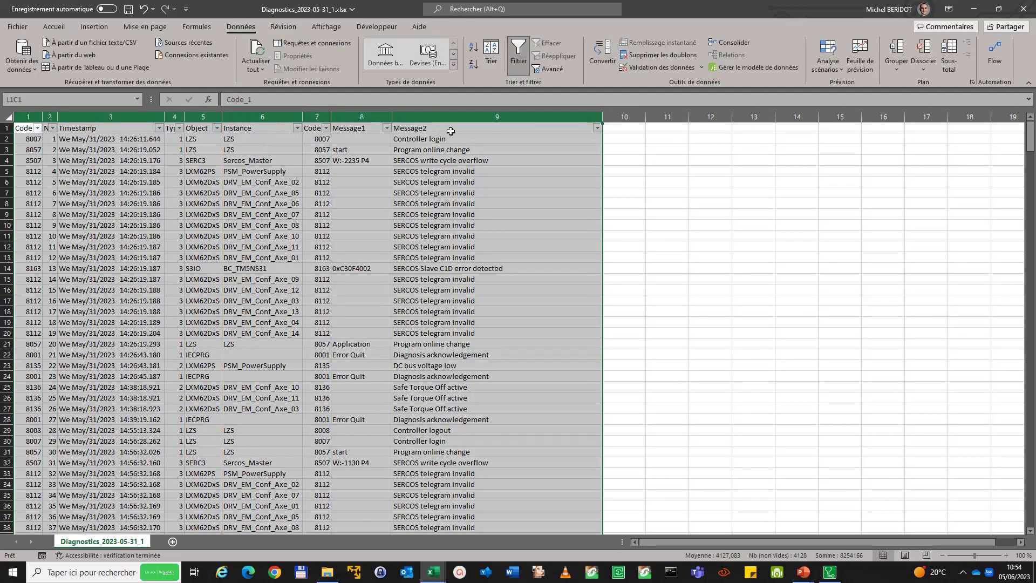
left_click(86, 27)
left_click(16, 64)
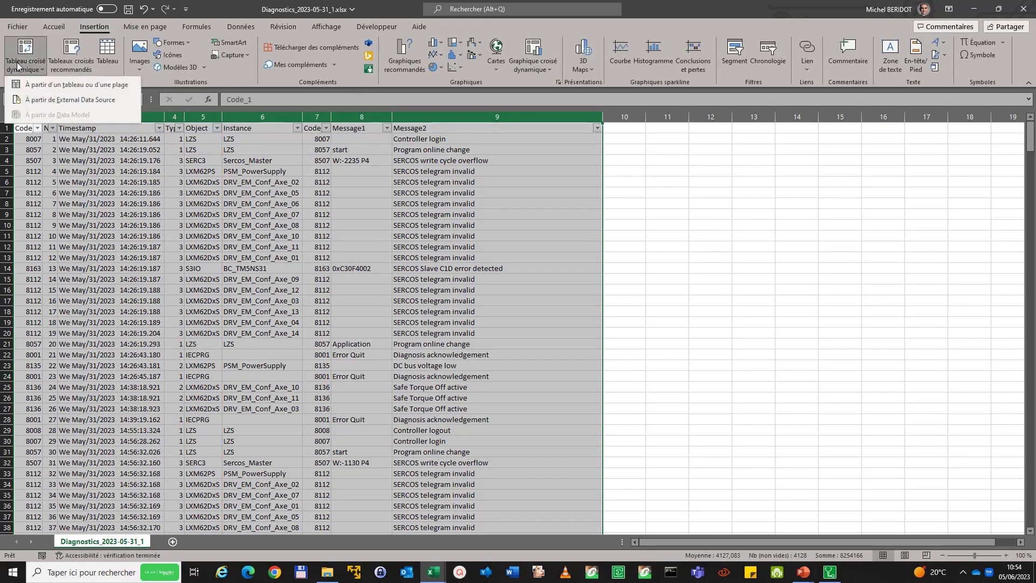
left_click(63, 85)
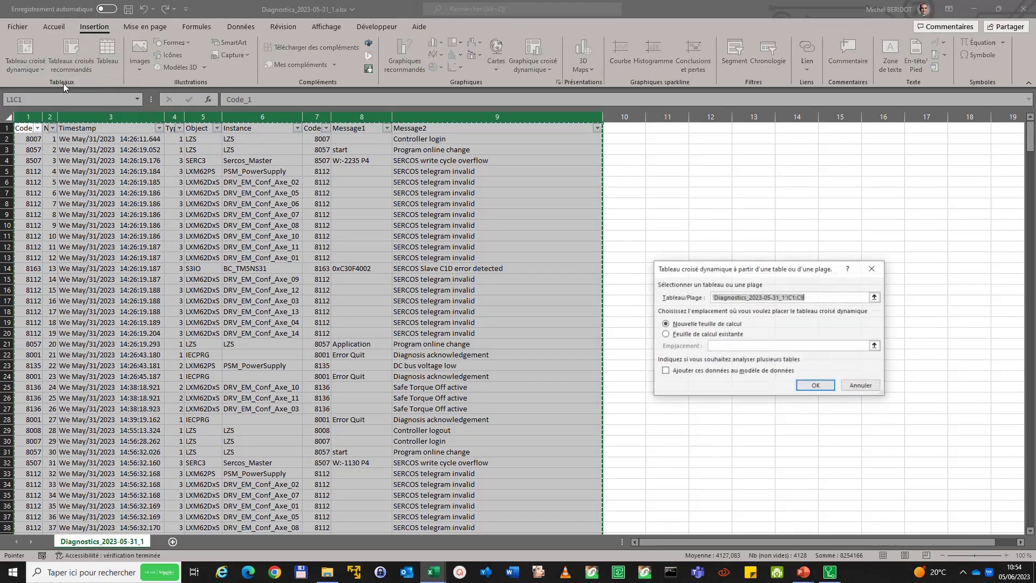
left_click(827, 390)
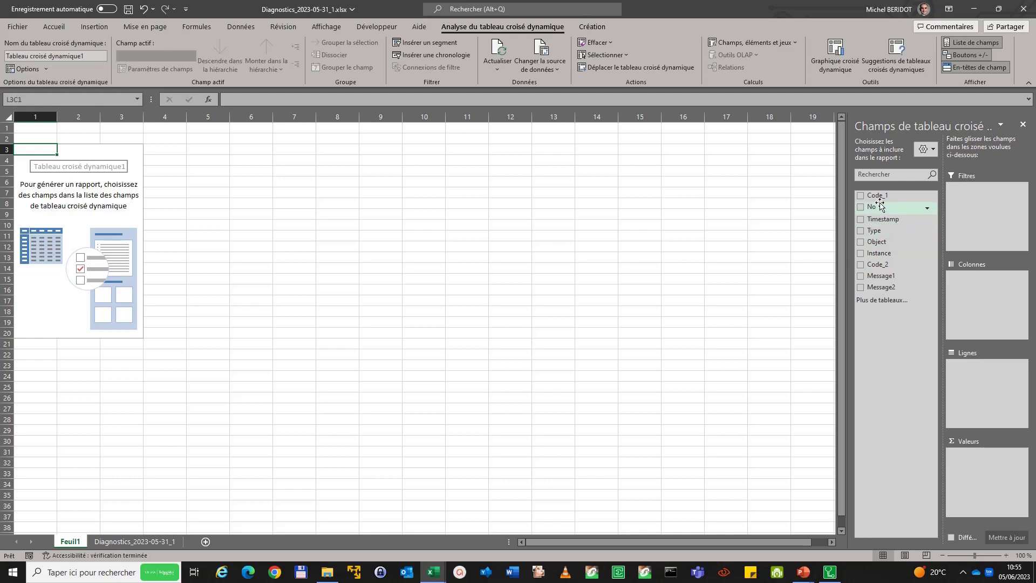
Step: Add Code_1 to the pivot table's rows and values, summarising the values by count (Nombre)
left_click_drag(877, 195, 986, 386)
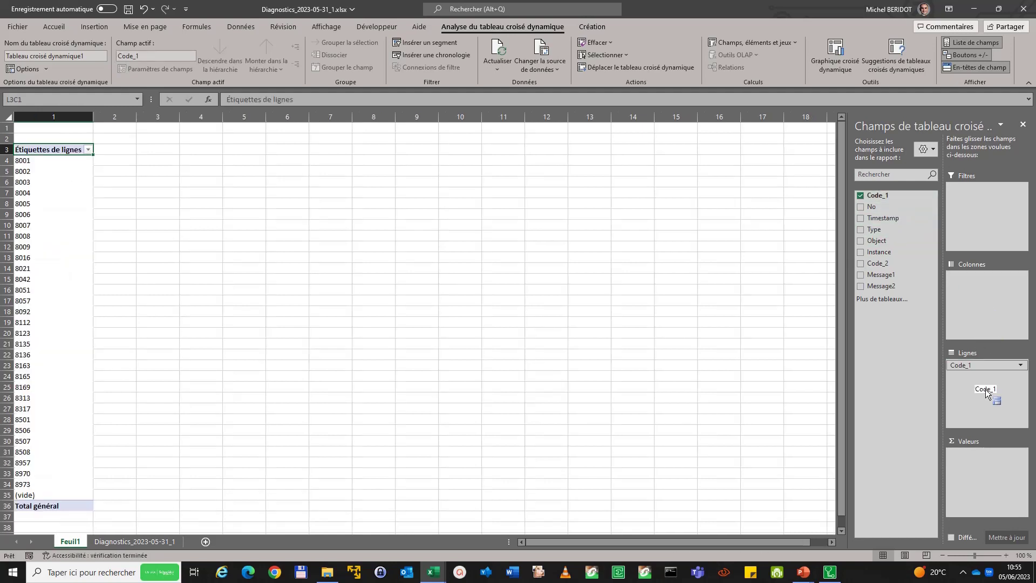
left_click_drag(878, 197, 979, 495)
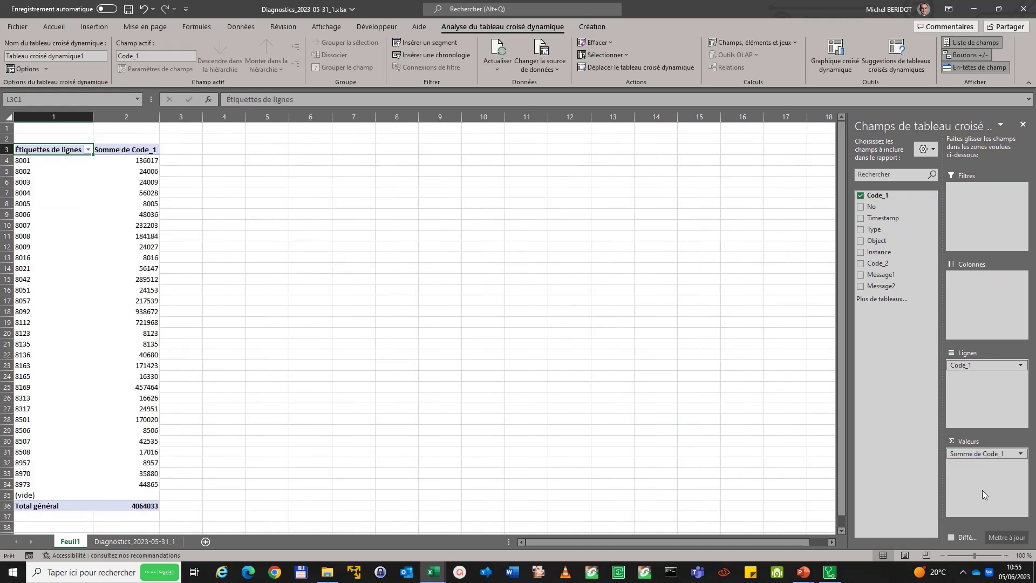
left_click(1020, 453)
left_click(995, 446)
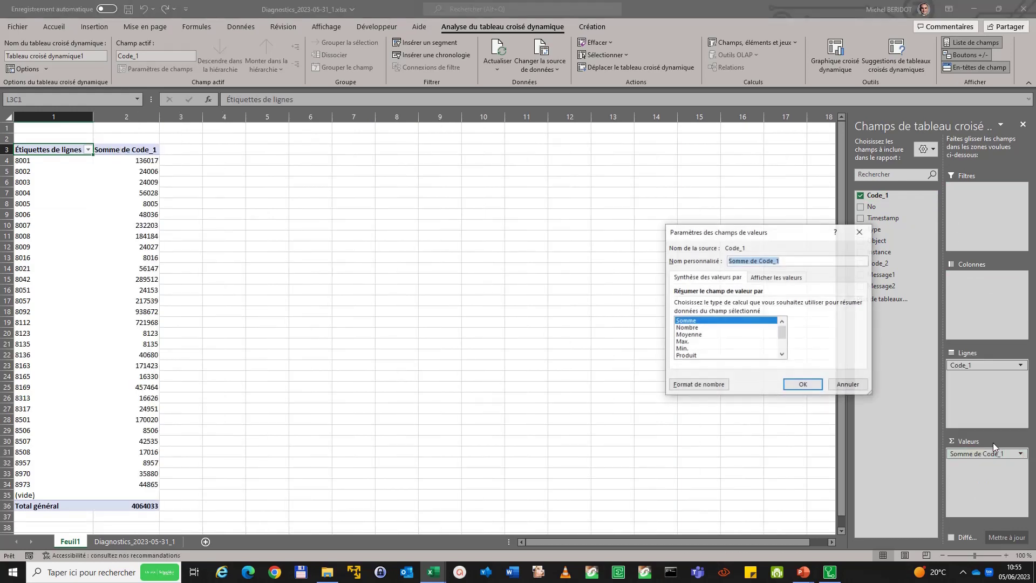
left_click(696, 327)
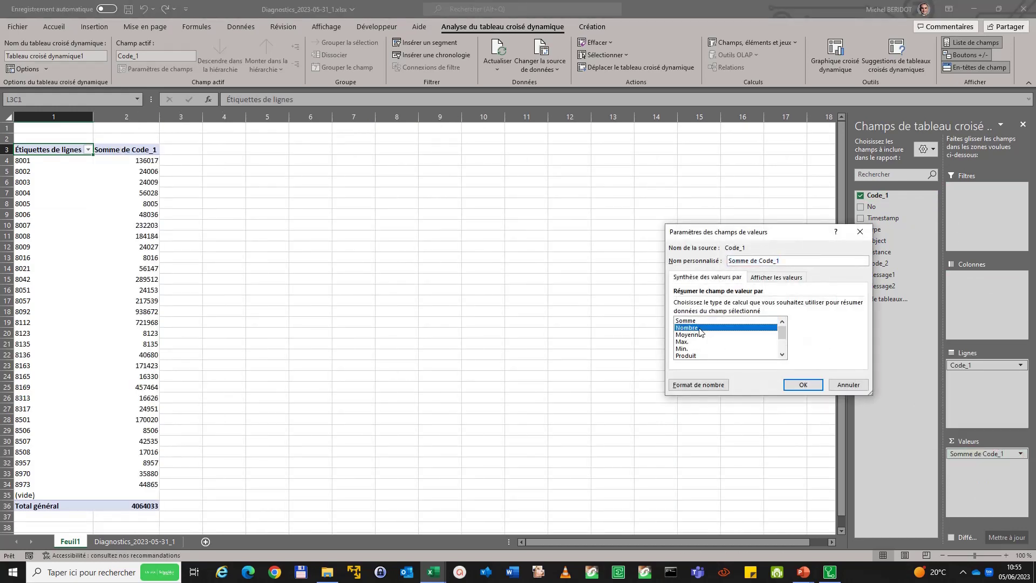
left_click(809, 385)
left_click(220, 505)
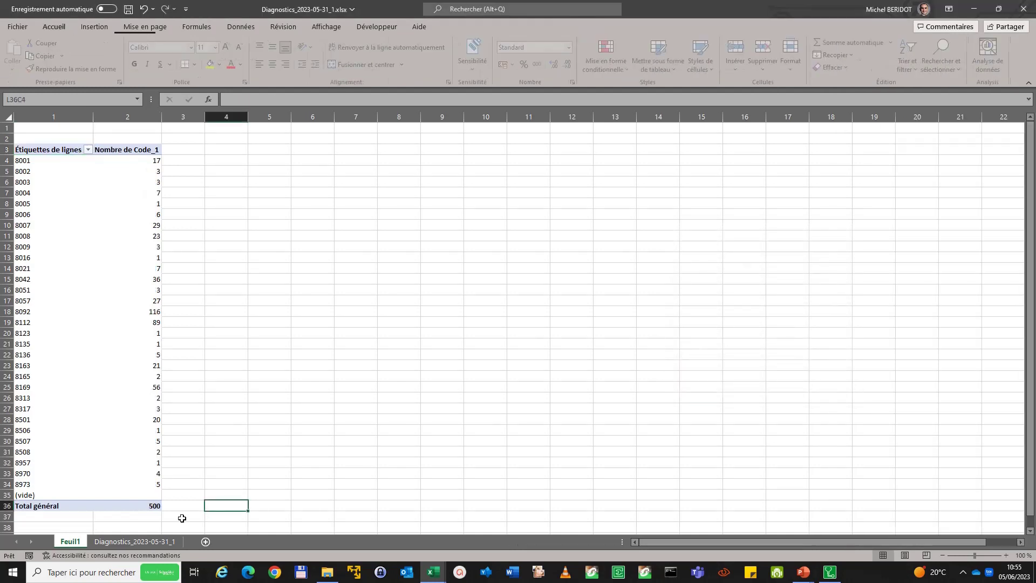
left_click(151, 504)
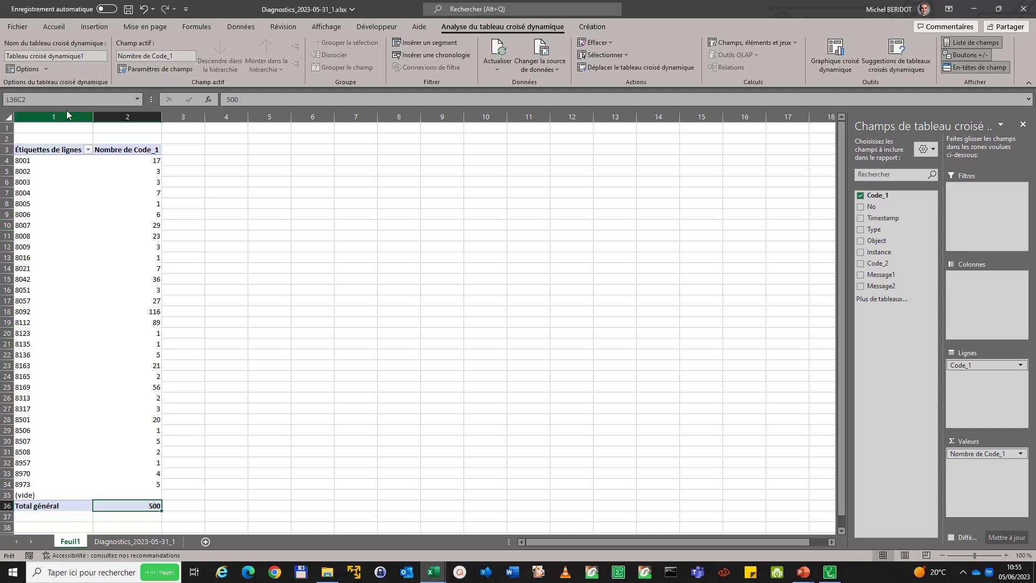
Step: Insert an empty column before the pivot table
right_click(66, 115)
left_click(92, 207)
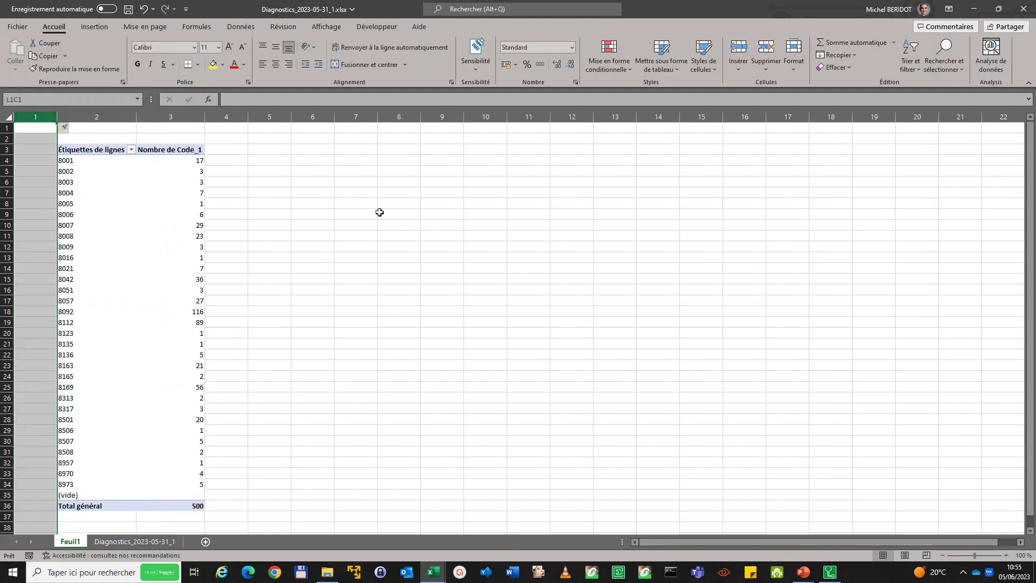
left_click(381, 214)
Step: Move the pivot table's sheet after the Diagnostics_2023-05-31_1 sheet and rename it Pivot_1
left_click_drag(68, 545, 180, 542)
right_click(178, 542)
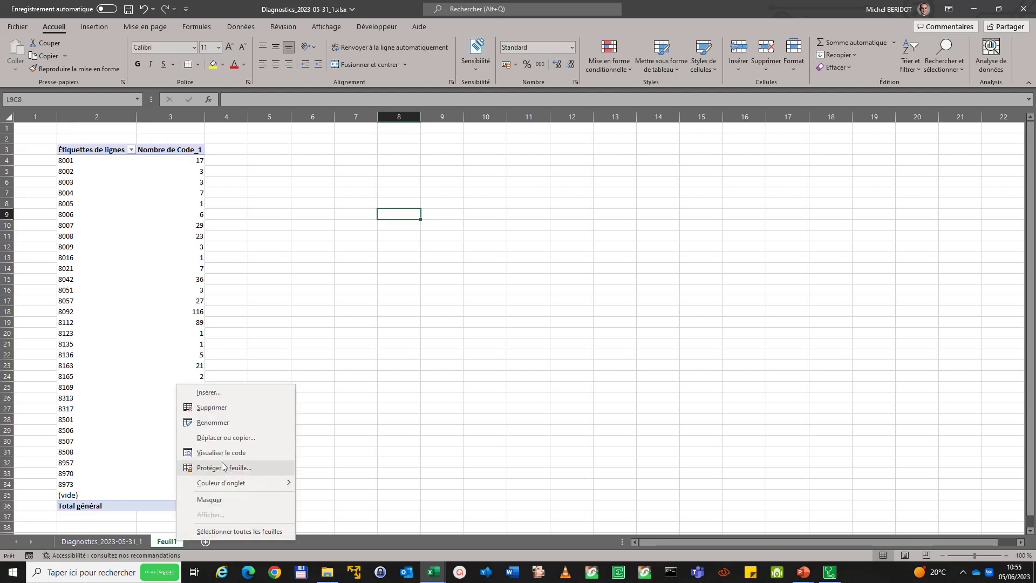
left_click(226, 422)
type("Pivo")
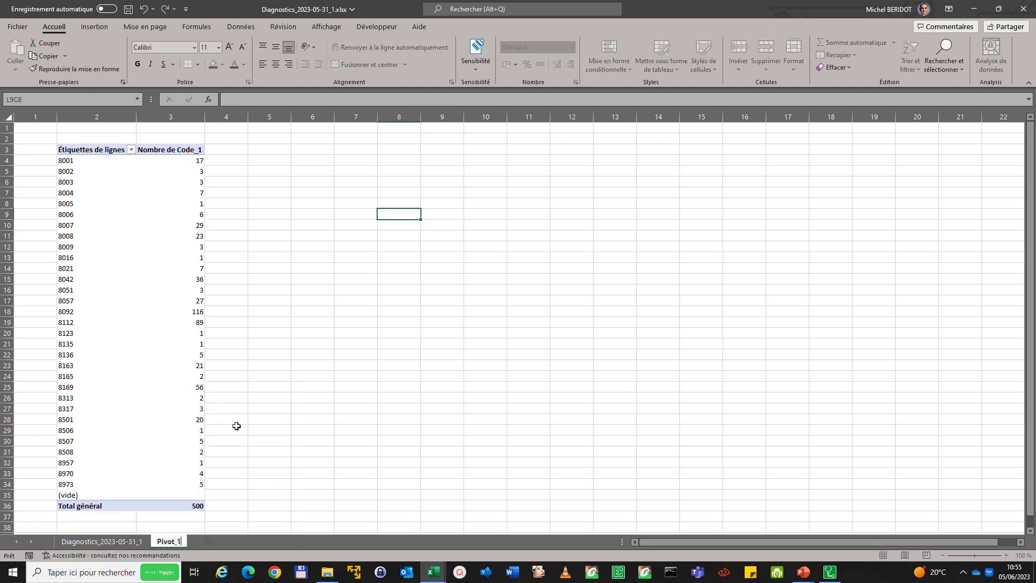
type("t_1")
key("Return")
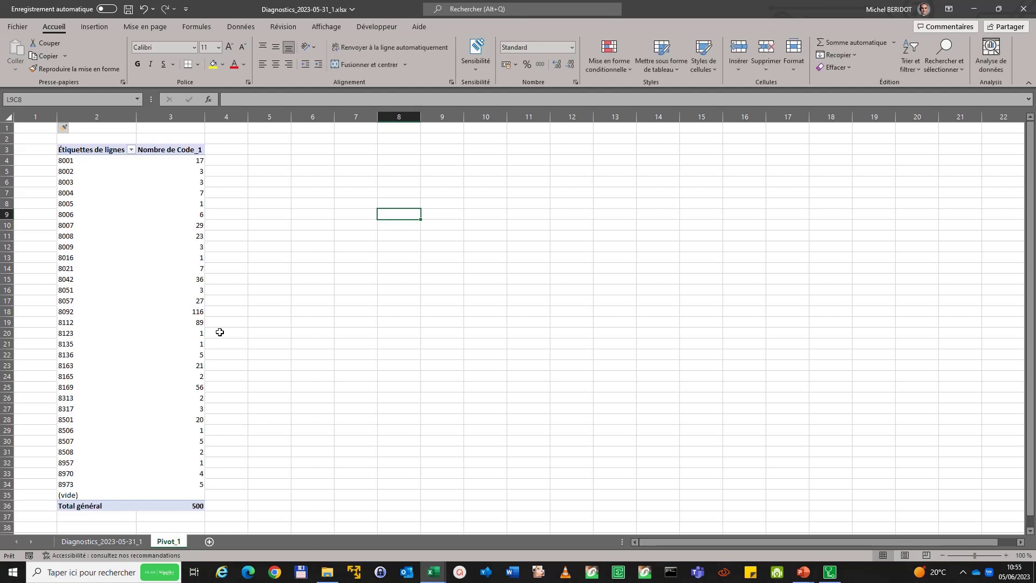
Step: Copy the pivot table's codes 8001 to 8973 with their counts and paste them as values starting at row 4, column 6
left_click(48, 159)
left_click(133, 164)
key("shift+Right")
key("shift+Down")
key("shift+Down")
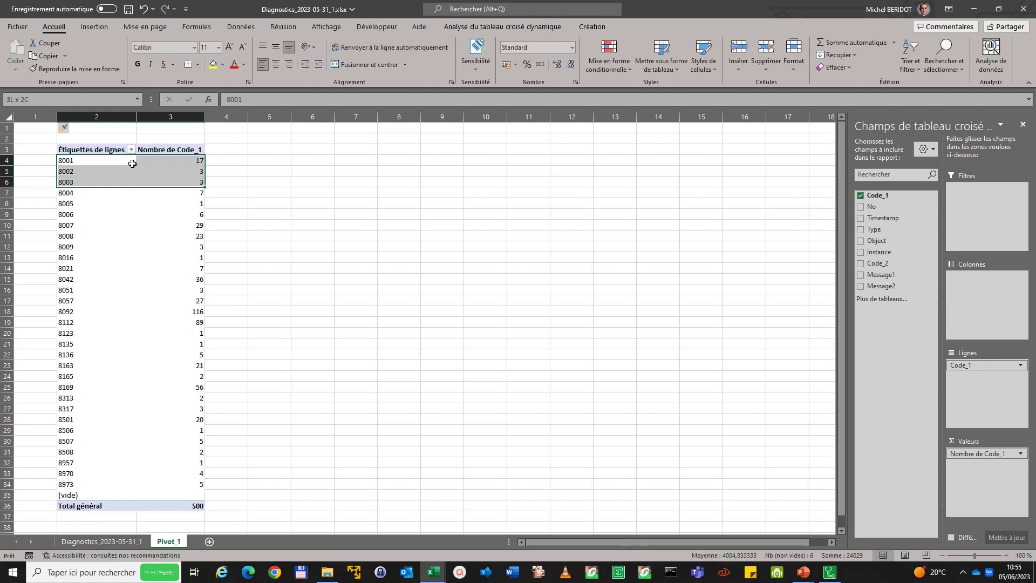
key("shift+Down")
key("shift+Down")
key("shift+Down")
key("shift+Down")
key("shift+Down")
key("shift+Down")
key("shift+Down")
key("shift+Down")
key("shift+Down")
key("shift+Down")
key("shift+Down")
key("shift+Down")
key("shift+Down")
key("shift+Down")
key("shift+Down")
key("shift+Down")
key("shift+Down")
key("shift+Down")
key("shift+Down")
key("shift+Down")
key("shift+Up")
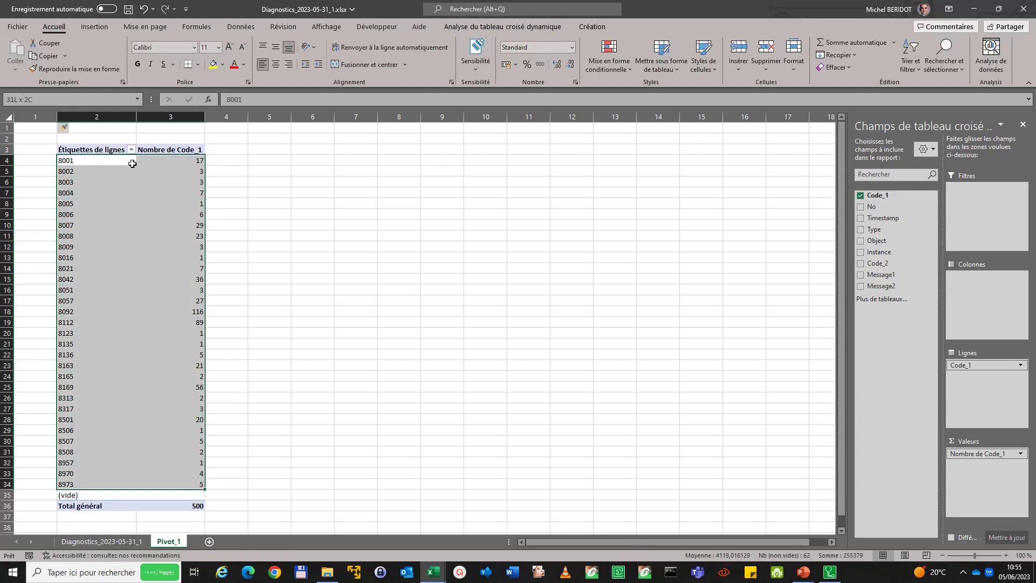
right_click(165, 192)
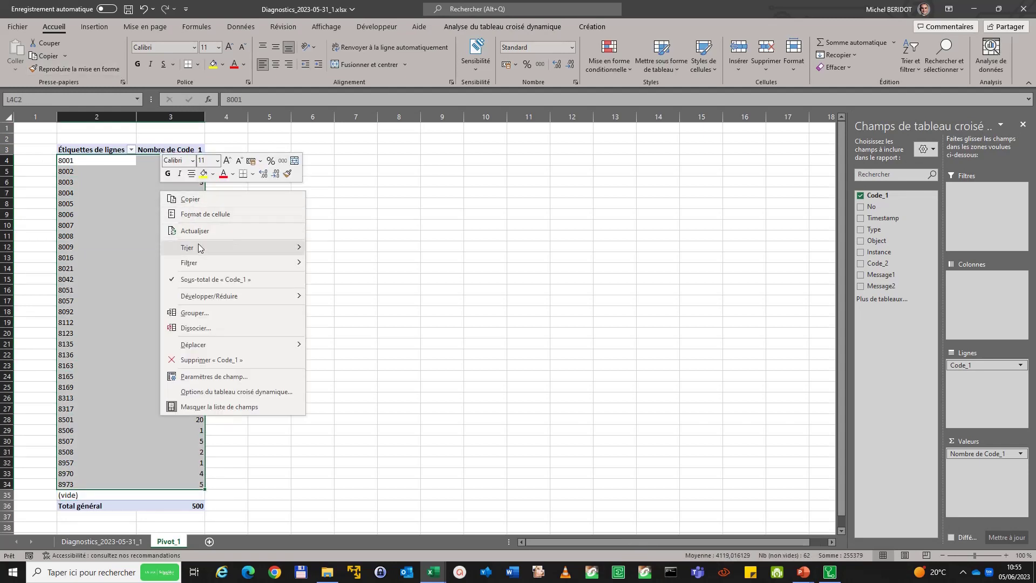
left_click(194, 199)
left_click(323, 159)
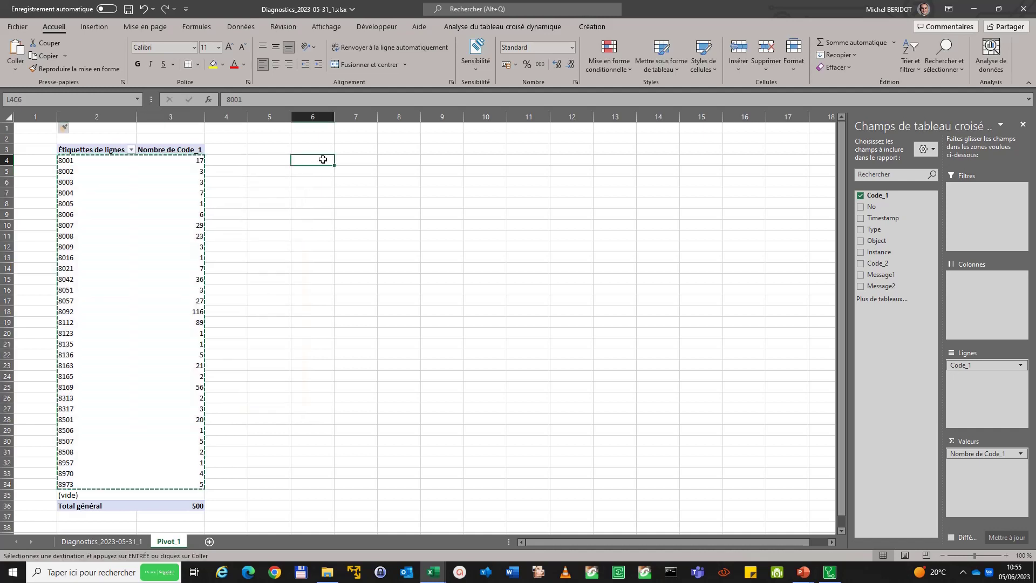
right_click(322, 159)
left_click(366, 216)
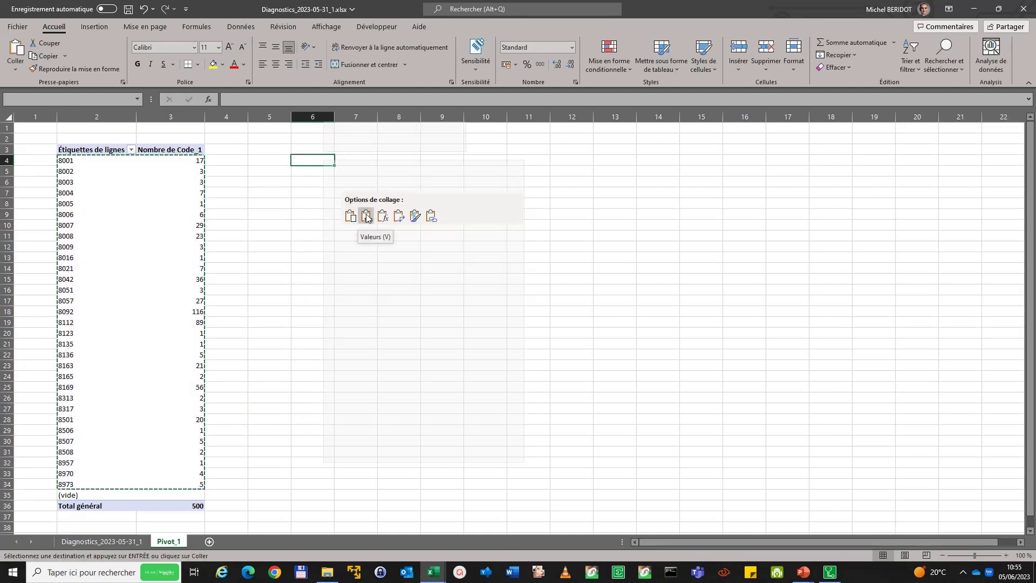
left_click(423, 225)
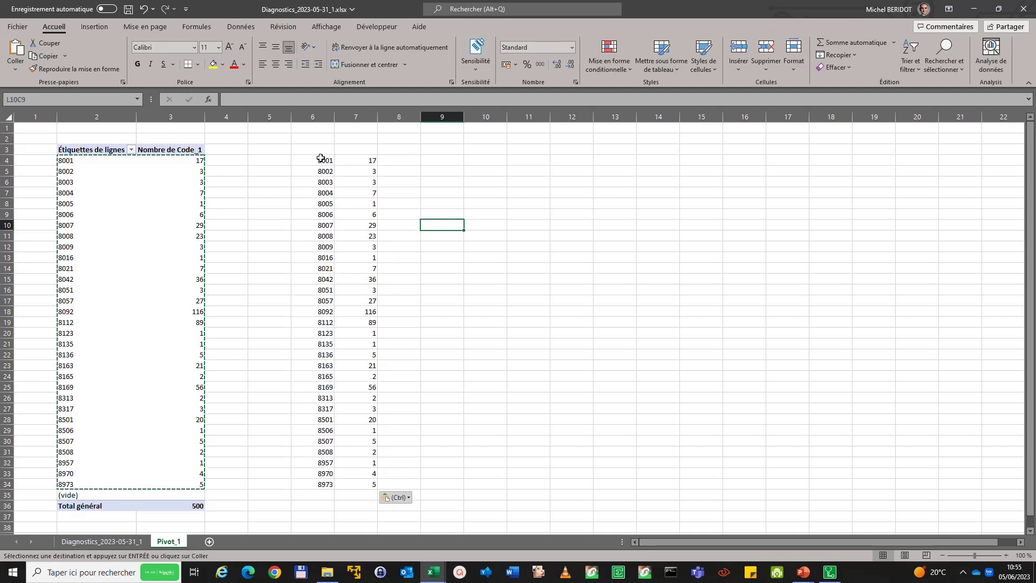
left_click_drag(322, 157, 378, 478)
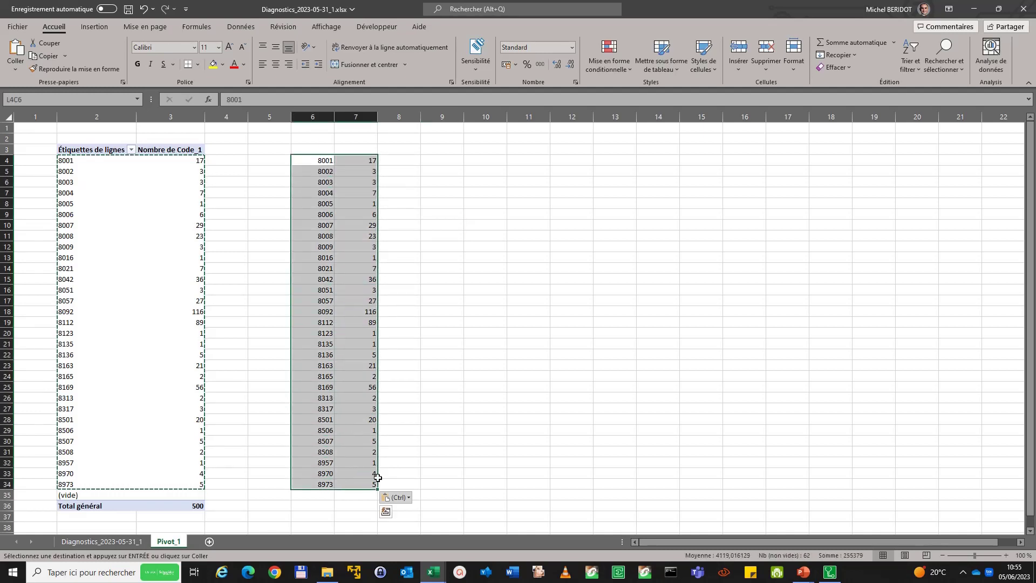
left_click(427, 356)
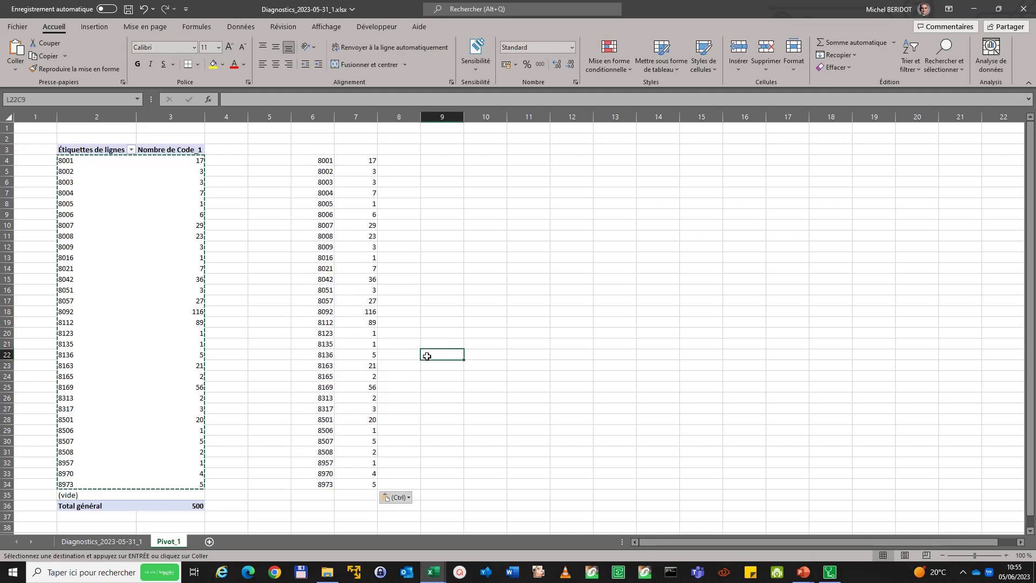
key("Escape")
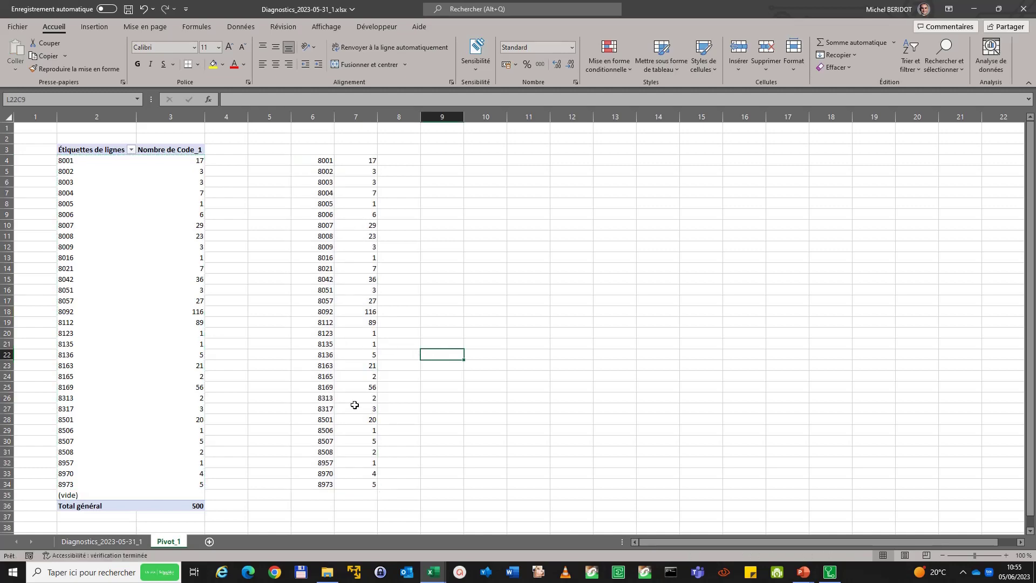
Step: Insert an empty column before the No column on the Diagnostics_2023-05-31_1 sheet
left_click(135, 544)
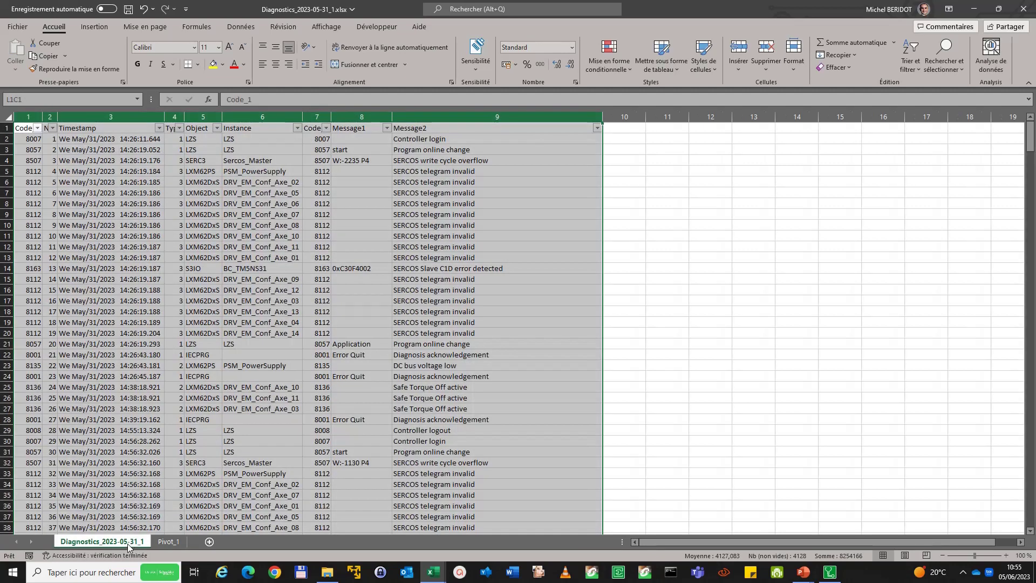
left_click(90, 193)
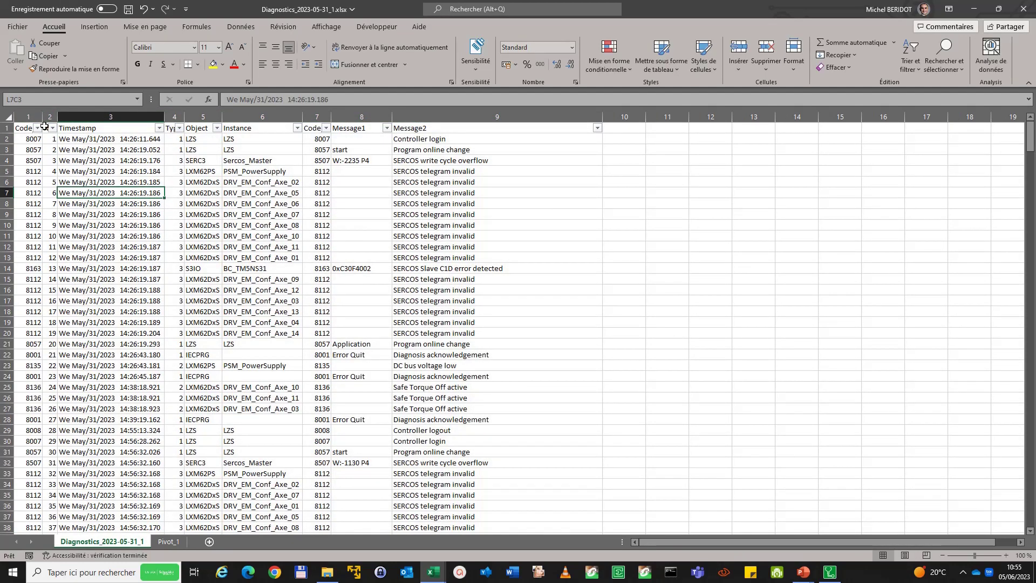
left_click_drag(50, 140, 54, 322)
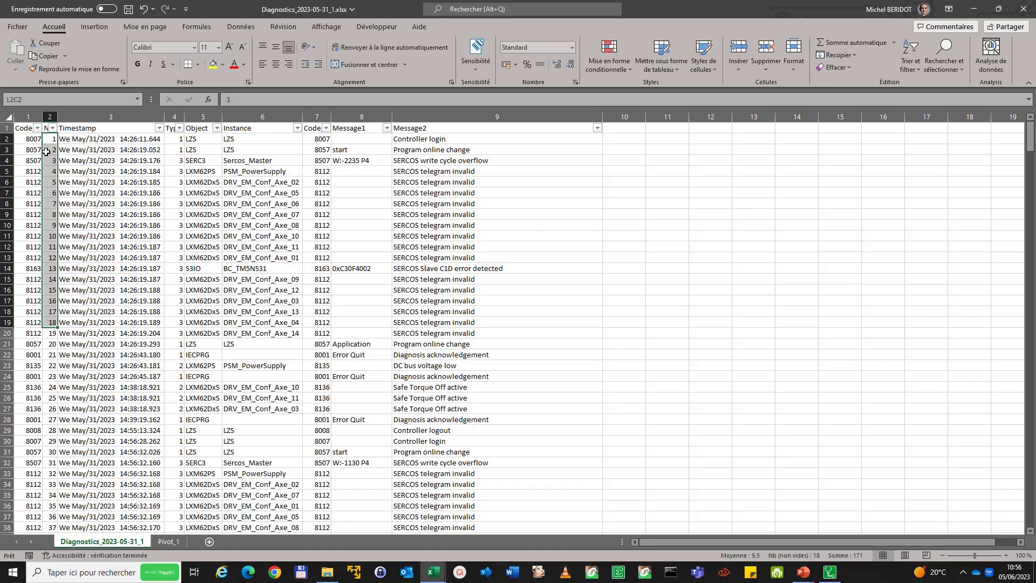
right_click(50, 116)
left_click(89, 206)
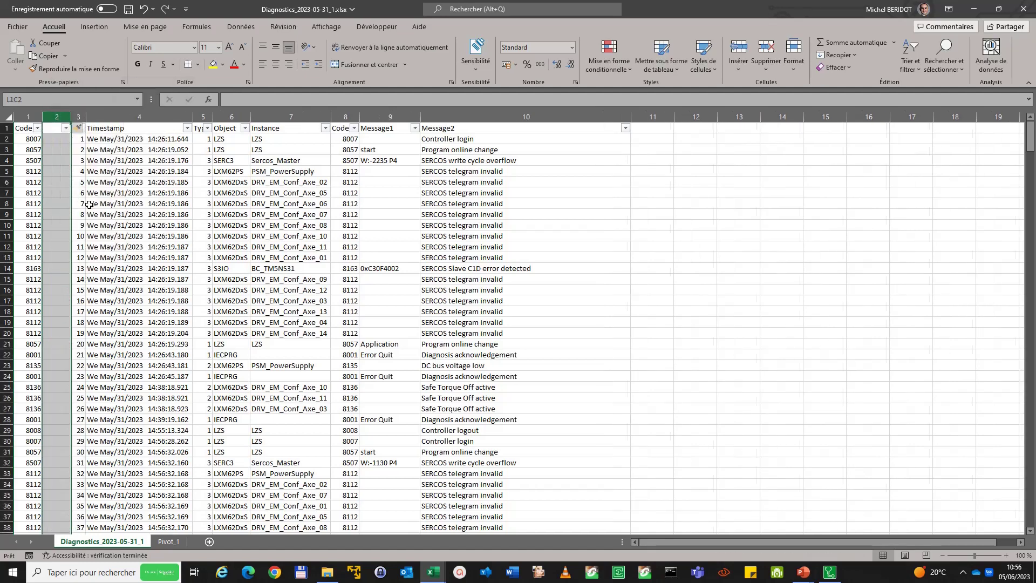
Step: Sort the message log by Code_1 from smallest to largest, and select the first data cell of the empty column
left_click(38, 128)
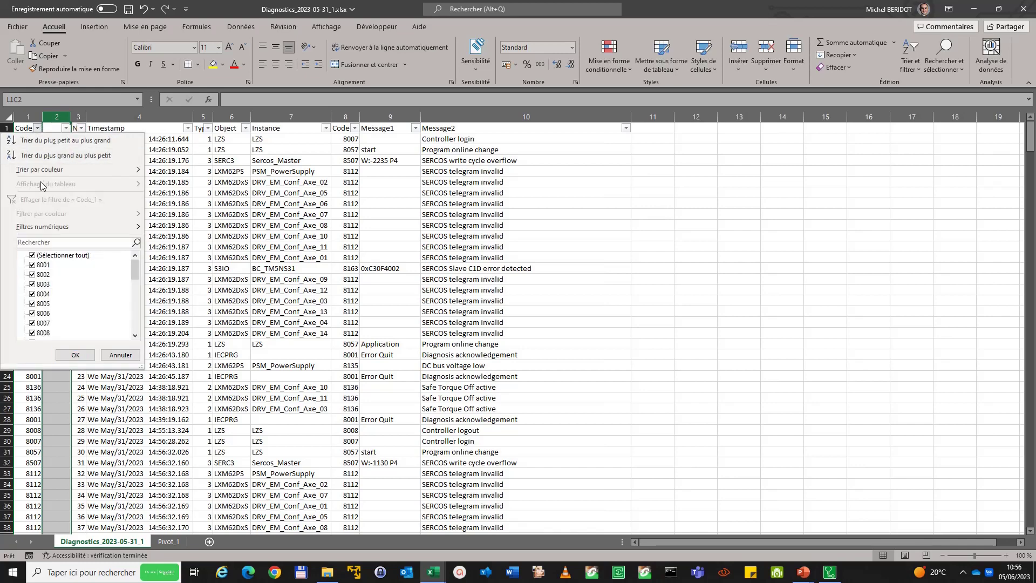
left_click(63, 141)
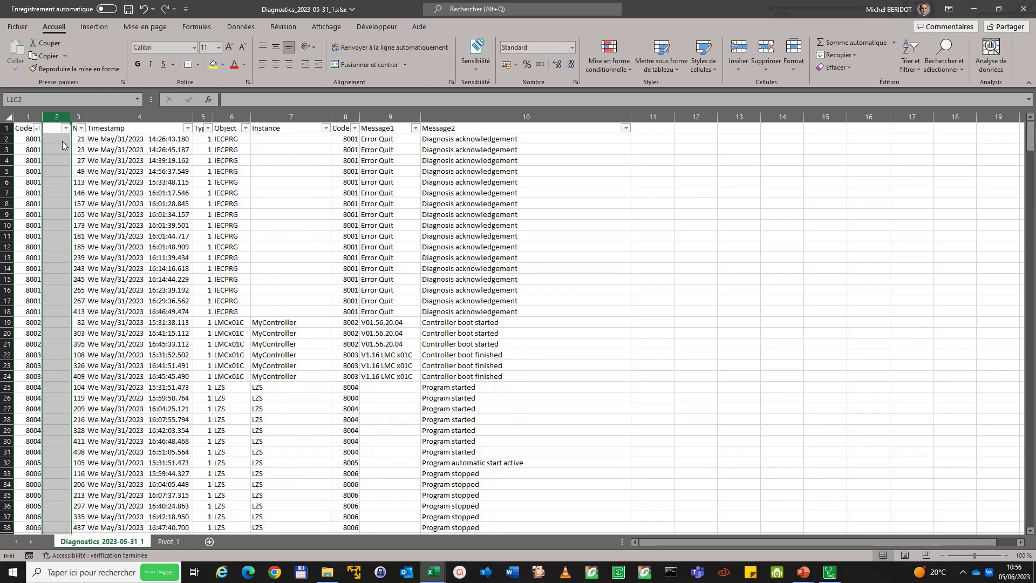
left_click(62, 141)
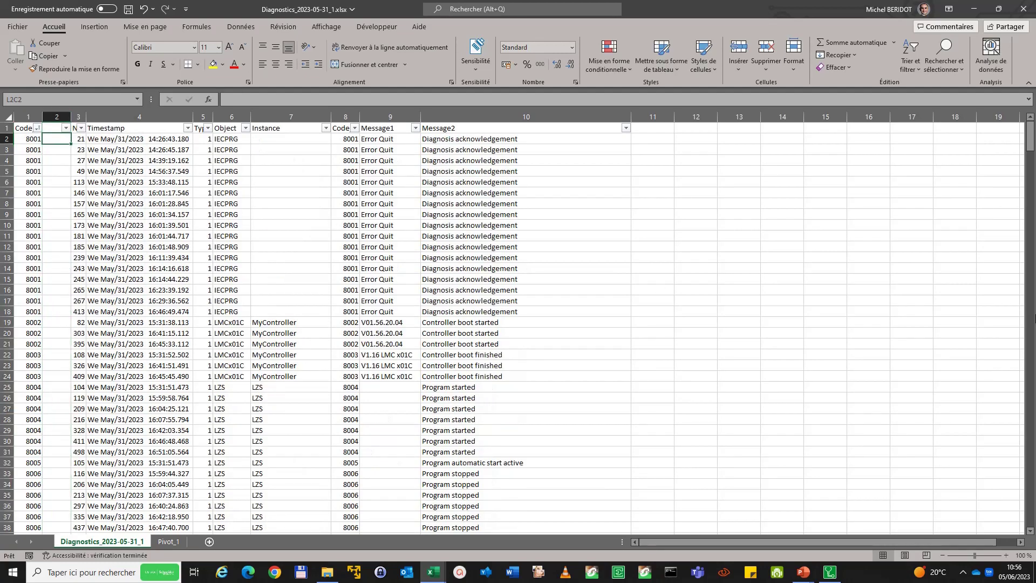
Step: Enter the formula =SI(LC(-1)=L(-1)C(-1);0;1) in row 3 of the empty column to flag each change of code
left_click(57, 149)
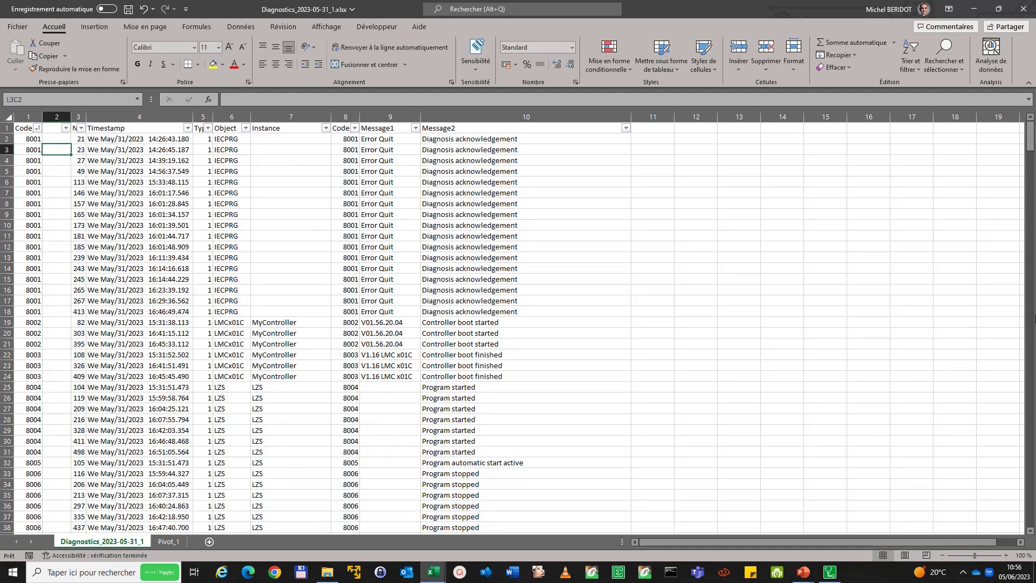
type("=si(")
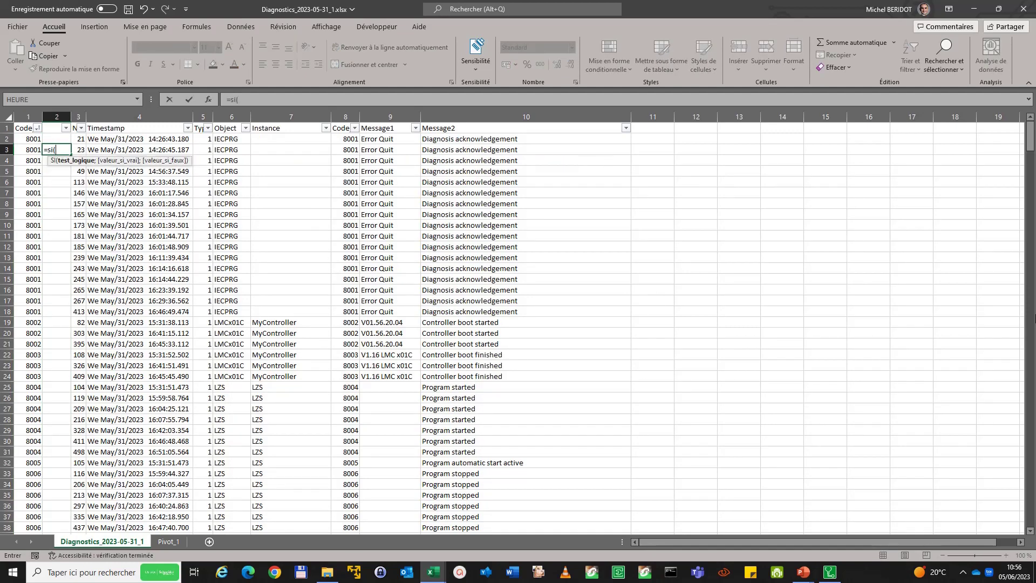
key("Left")
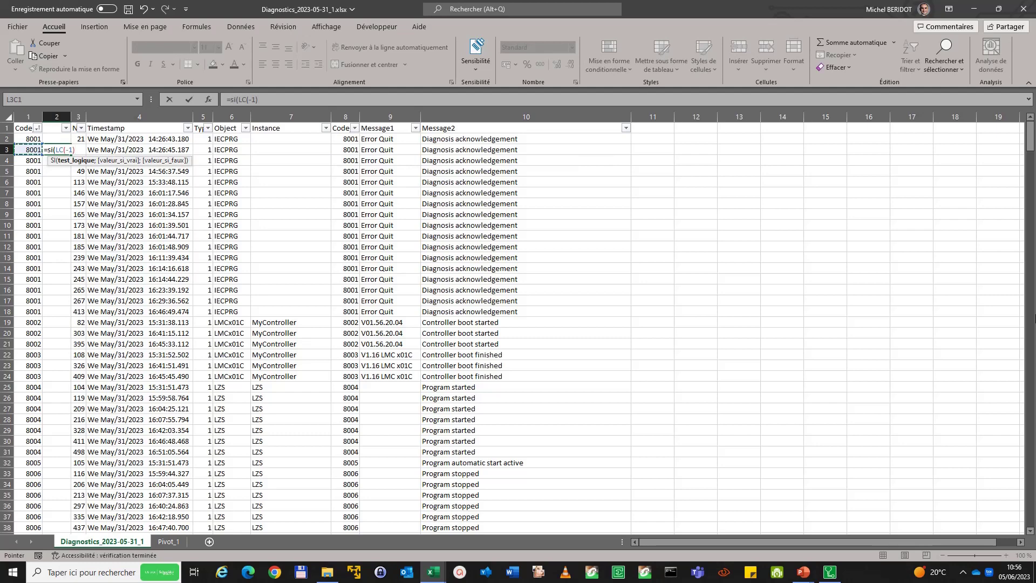
type("=LC(-1")
key("Up")
key("Left")
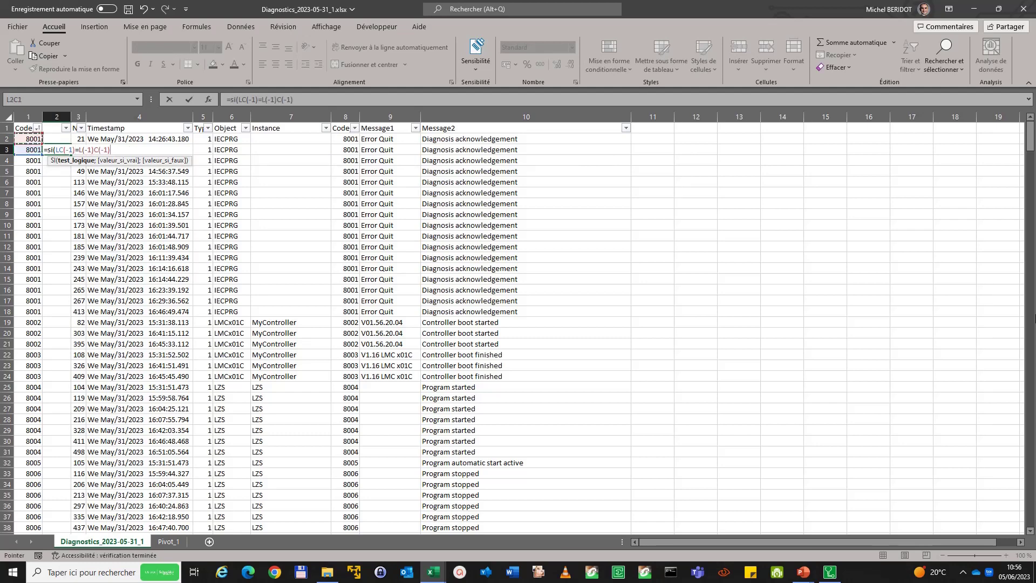
type(";0;")
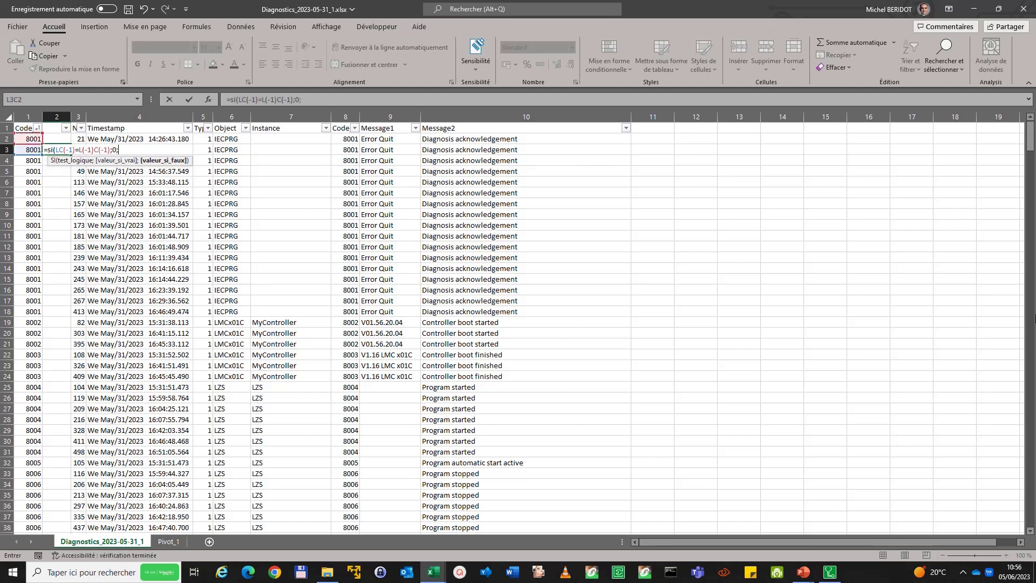
type("1)")
key("Return")
key("Up")
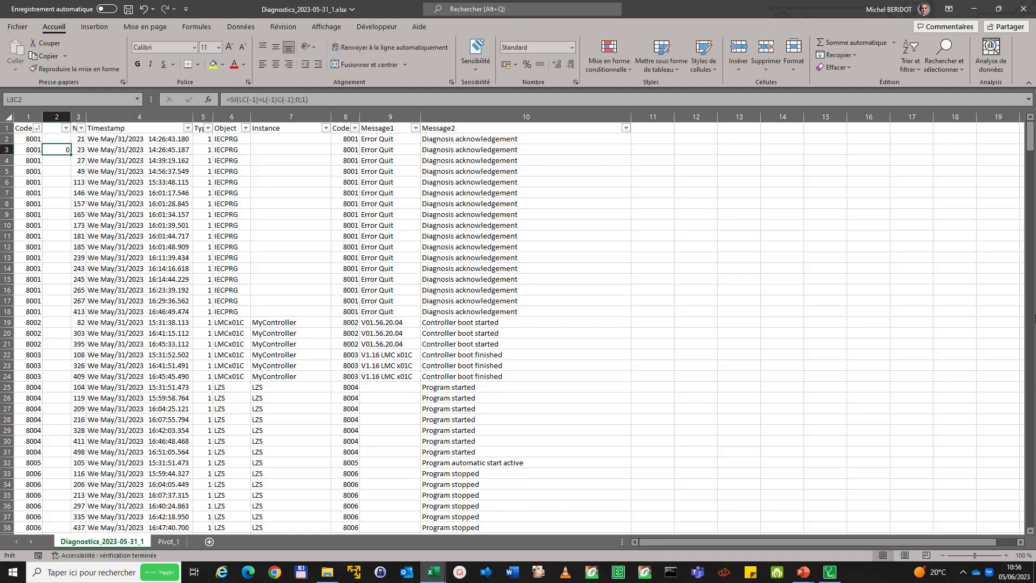
Step: Copy the flag formula to row 2 and fill it through the whole column down to row 501
key("ctrl+c")
key("Up")
key("ctrl+v")
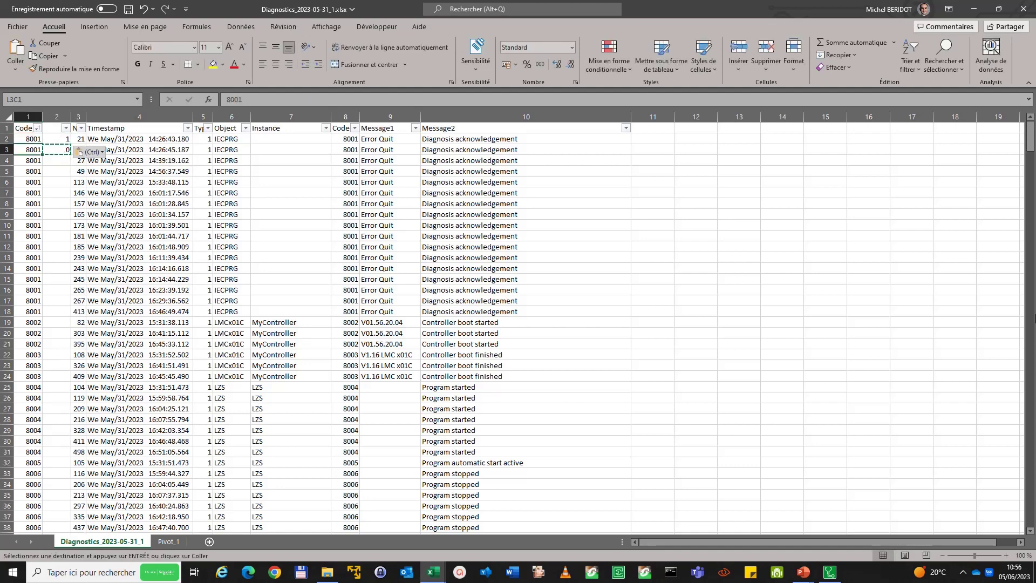
key("ctrl+Down")
key("Right")
type("=L(-1)C")
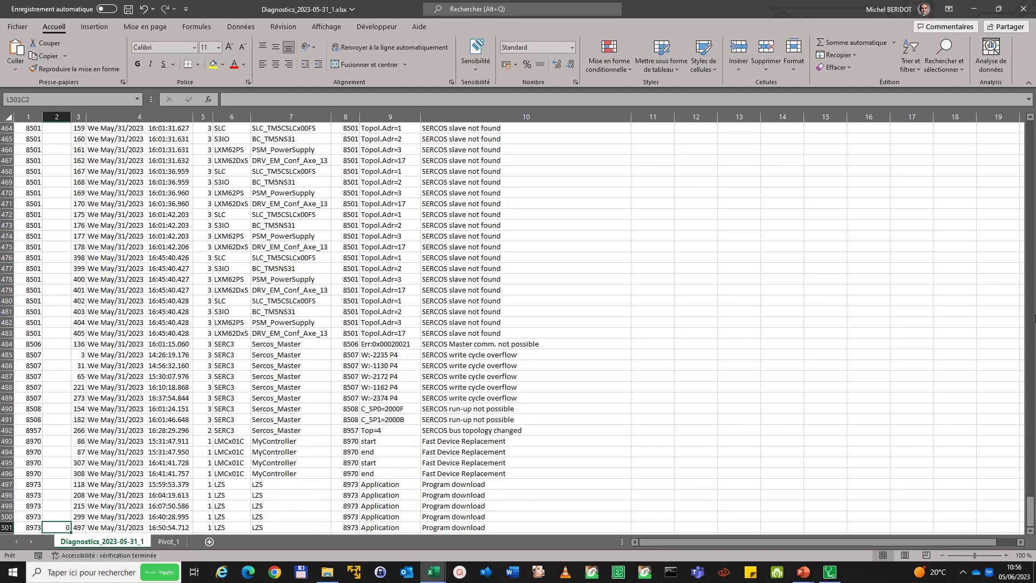
key("ctrl+Return")
key("ctrl+c")
key("Up")
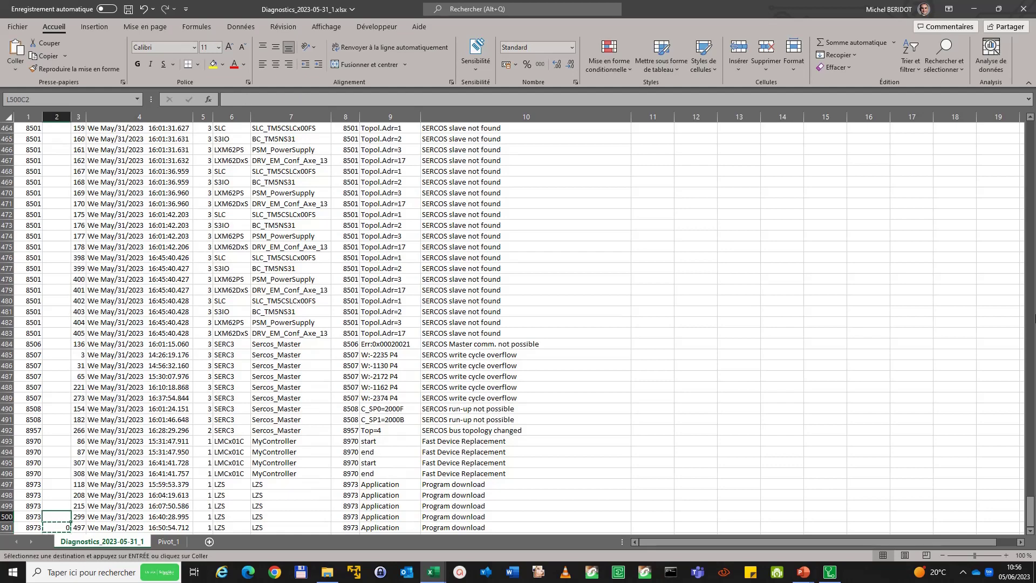
key("ctrl+shift+Up")
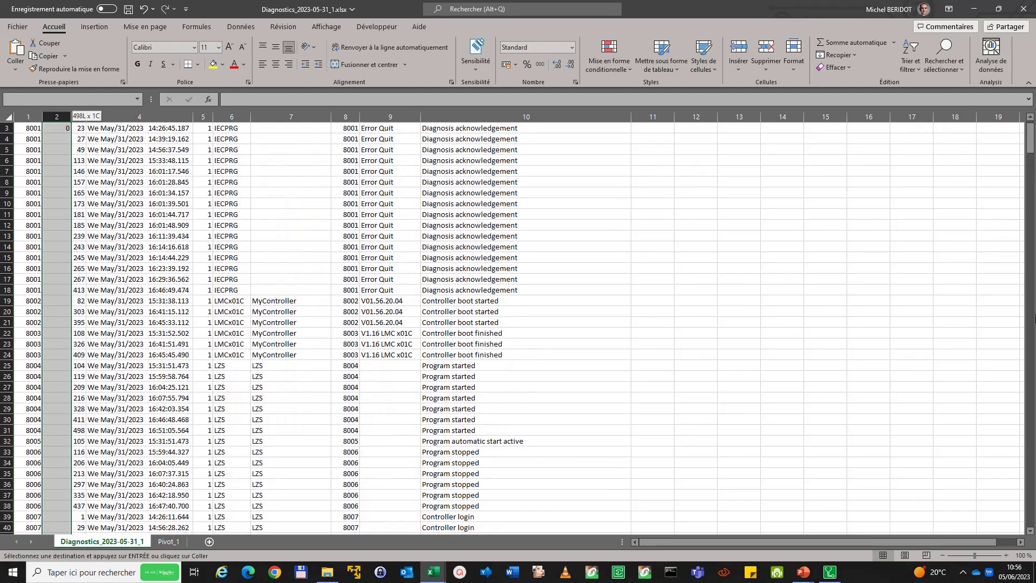
key("shift+Down")
key("Return")
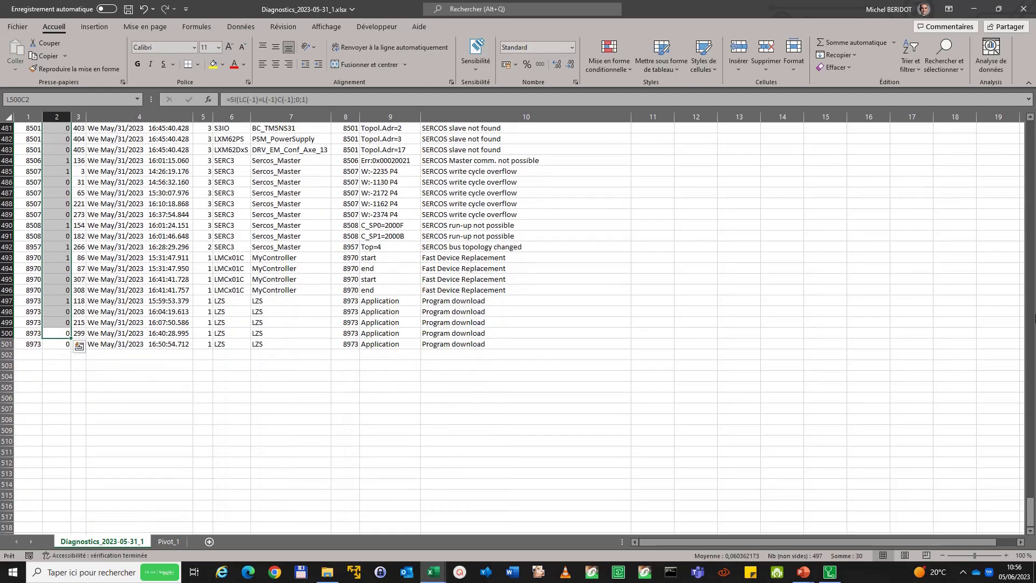
Step: Filter the flag column to show only the rows with value 1
key("ctrl+Home")
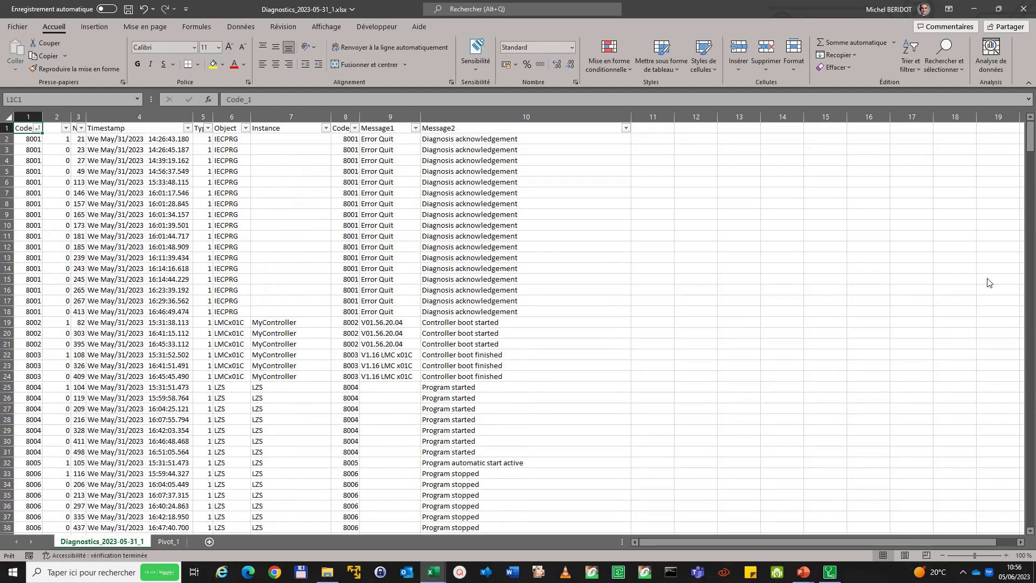
left_click(66, 129)
left_click(34, 265)
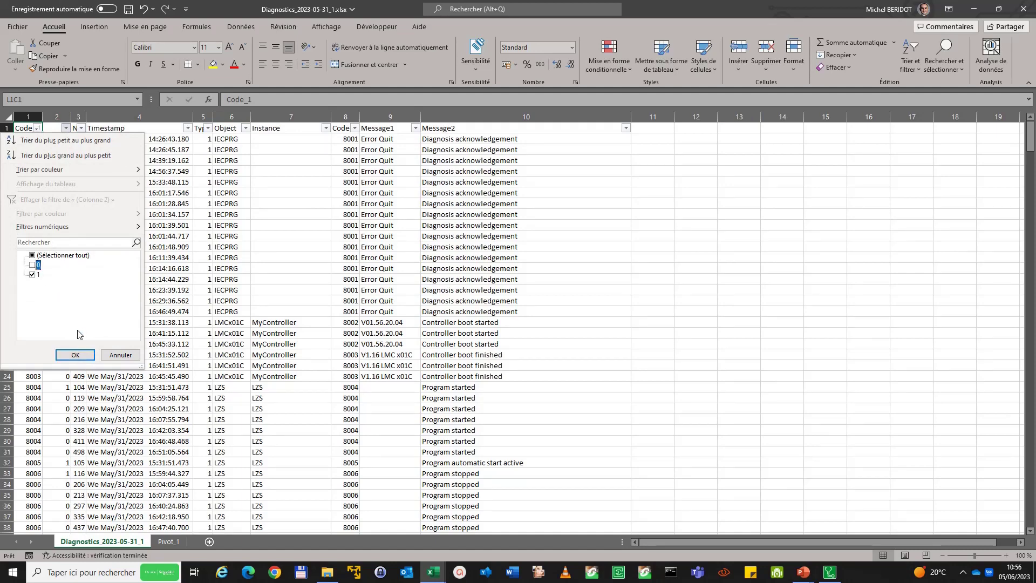
left_click(75, 355)
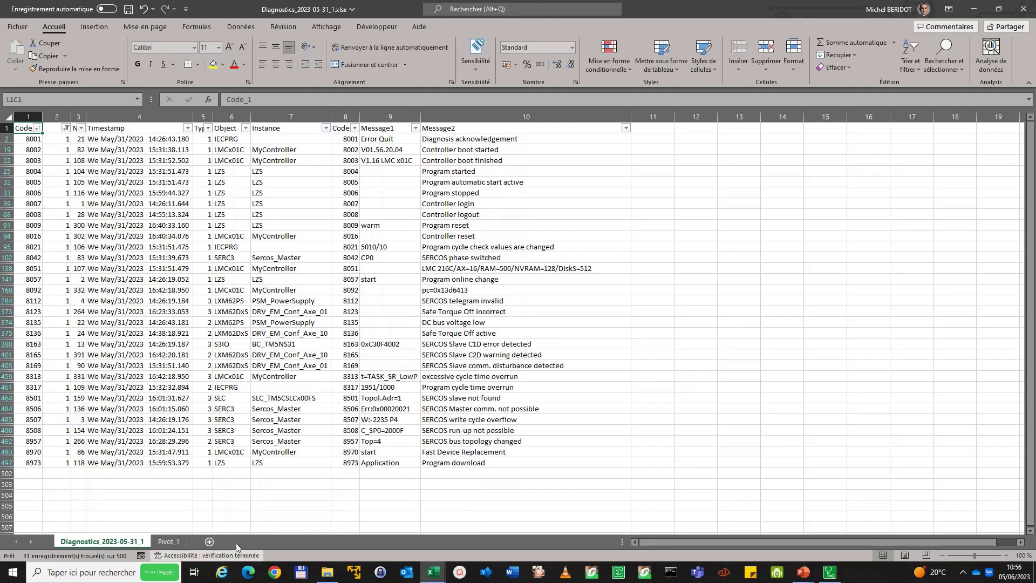
Step: Add a new sheet before Pivot_1 and name it BaseDeDonnees
left_click(209, 541)
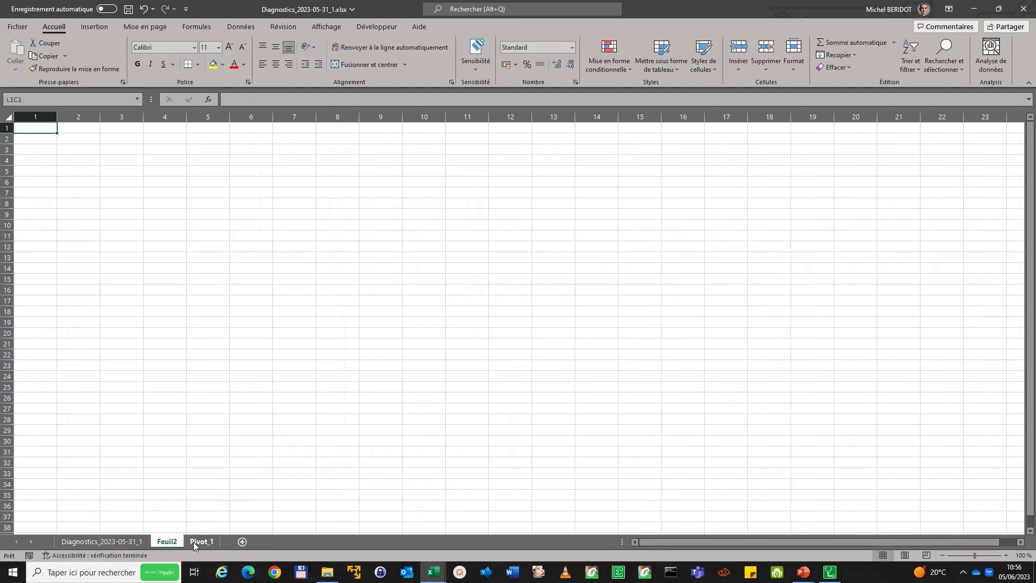
right_click(169, 541)
left_click(206, 424)
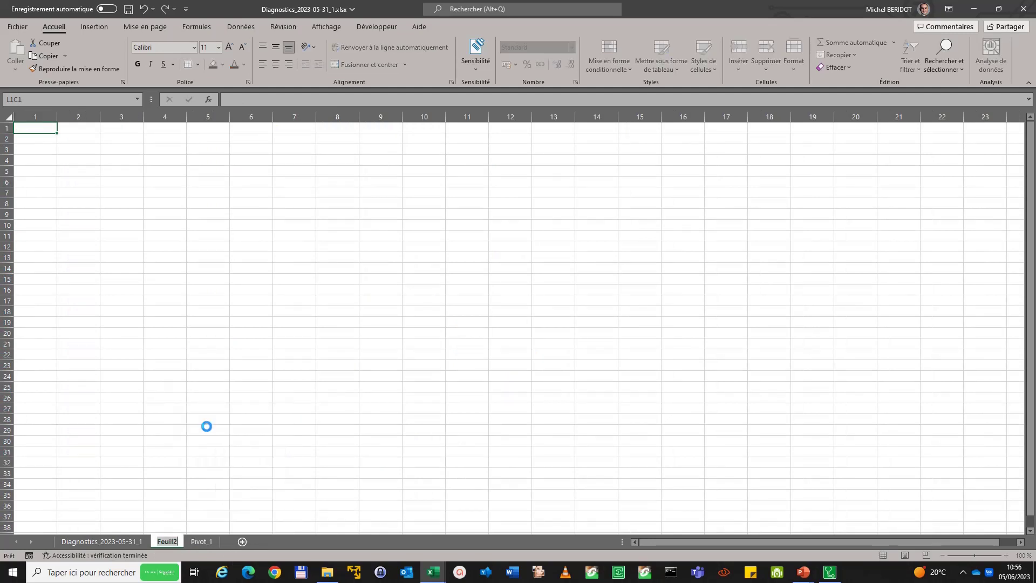
type("BaseDeDonnees")
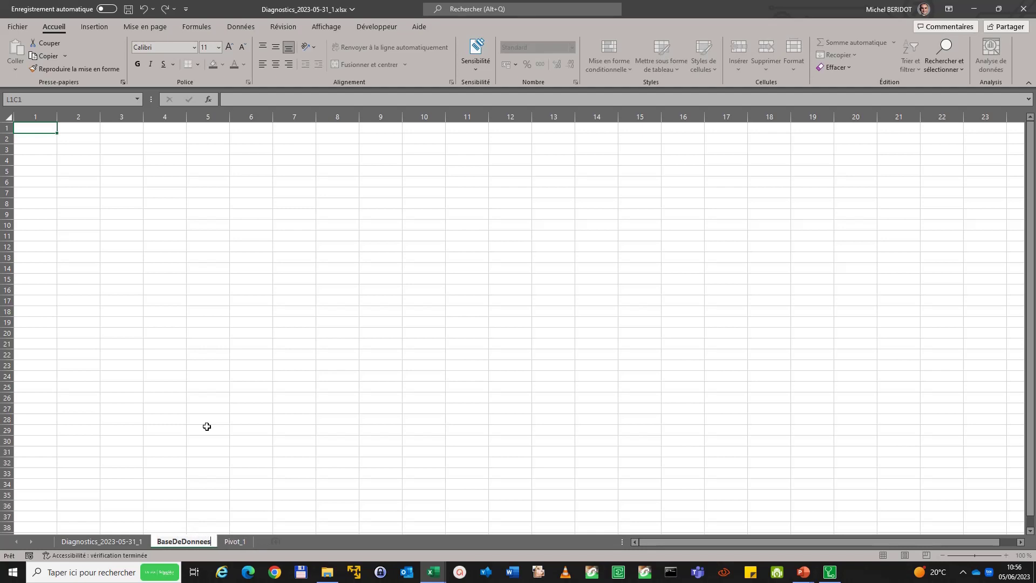
key("Return")
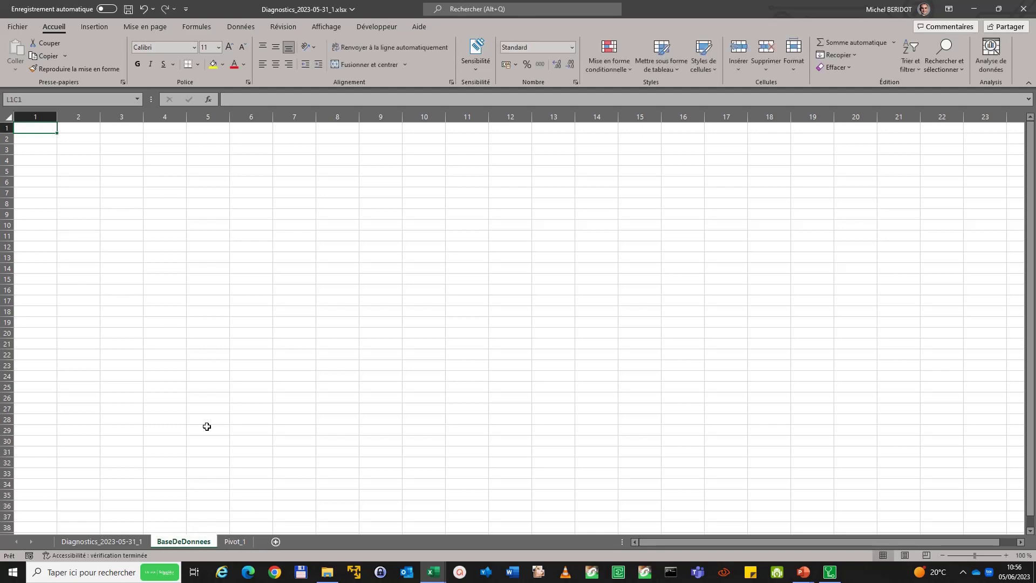
Step: Copy the filtered table with its headers and paste it as values at row 3, column 2 of the BaseDeDonnees sheet
left_click(102, 541)
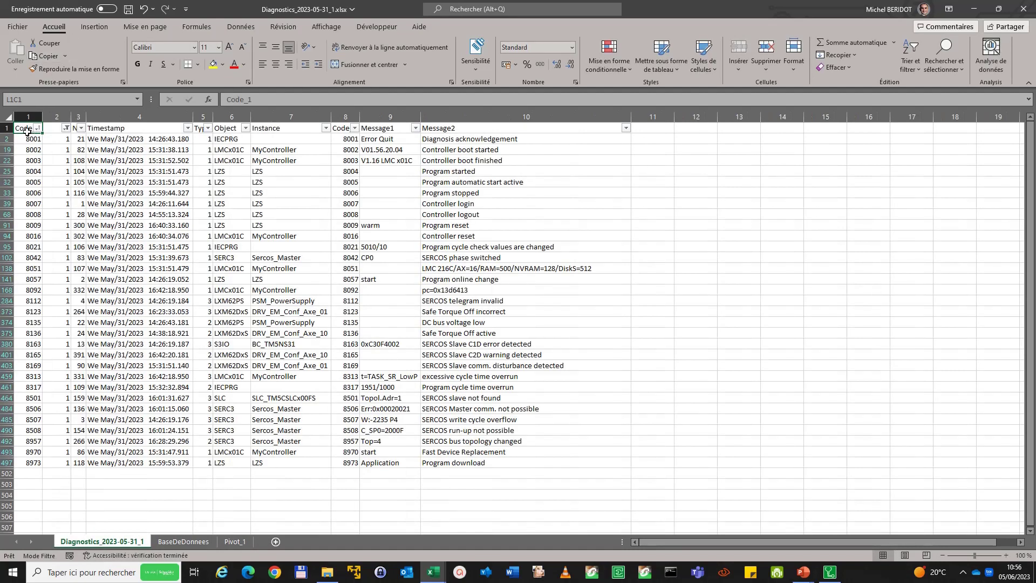
left_click_drag(27, 128, 454, 464)
key("ctrl+c")
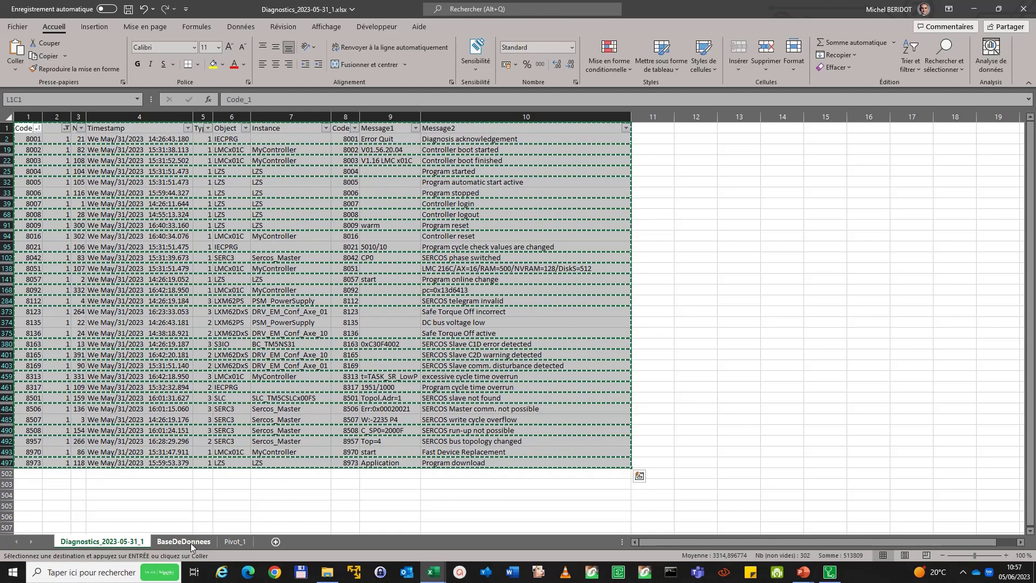
left_click(190, 543)
right_click(70, 154)
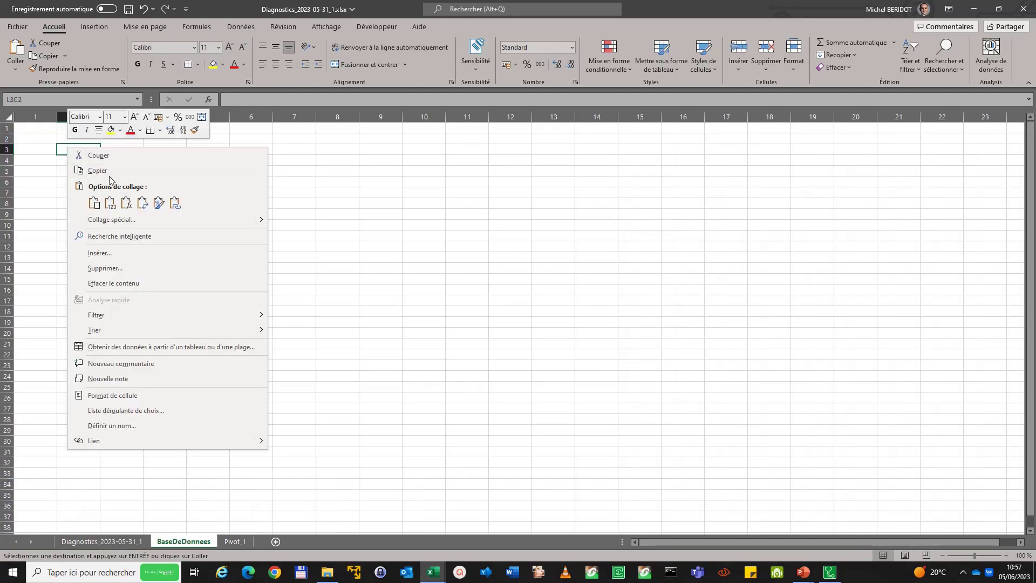
left_click(109, 203)
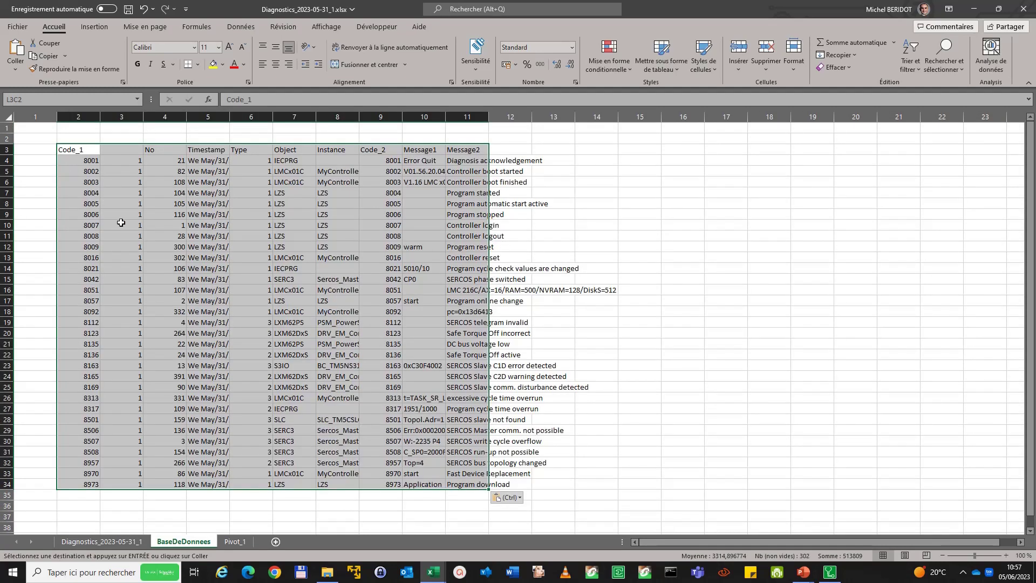
Step: Delete the column of 1 flags and the Timestamp column from the BaseDeDonnees sheet
left_click(136, 278)
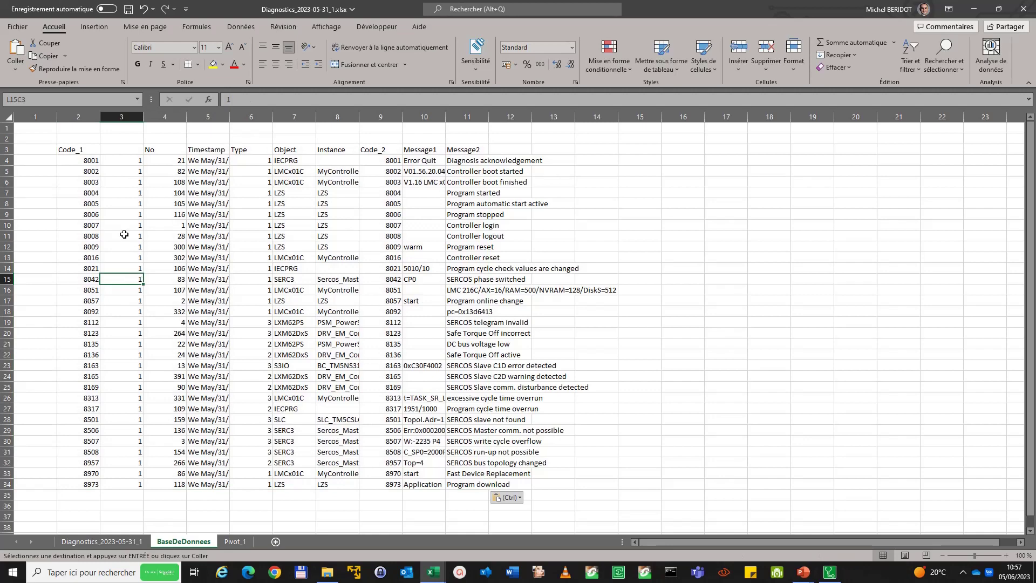
left_click(131, 112)
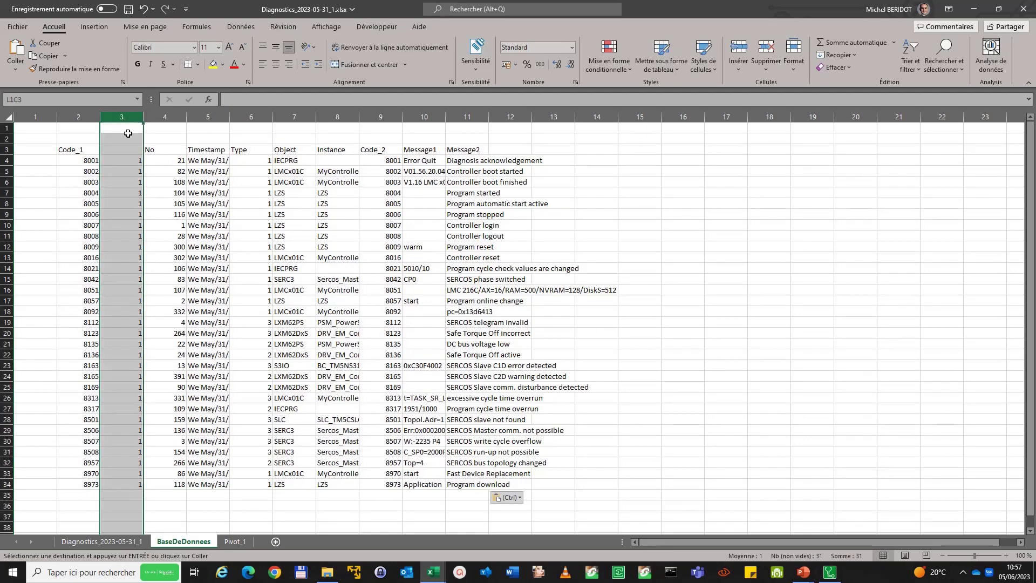
right_click(128, 133)
left_click(168, 243)
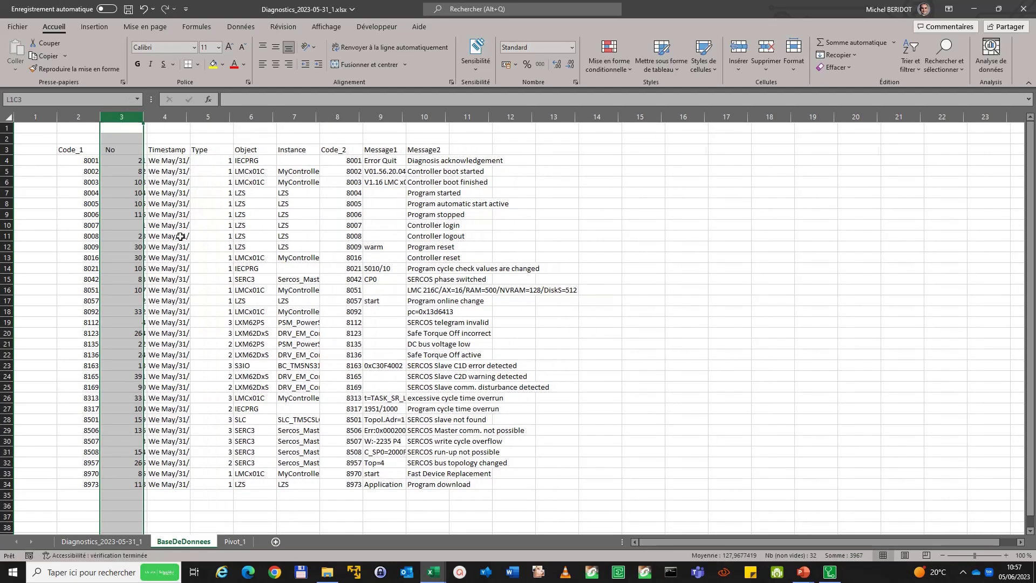
double_click(187, 117)
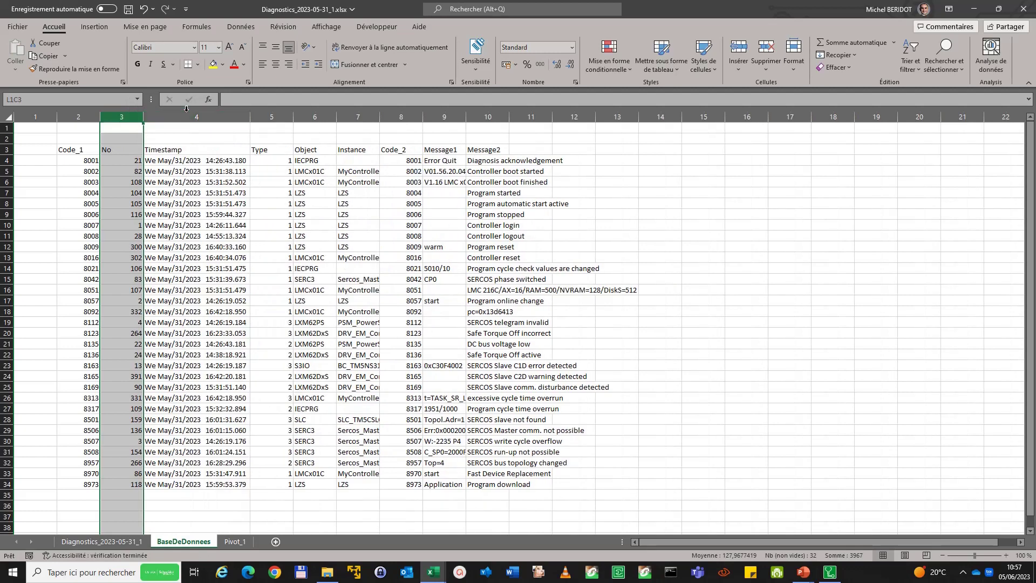
left_click(186, 116)
right_click(186, 116)
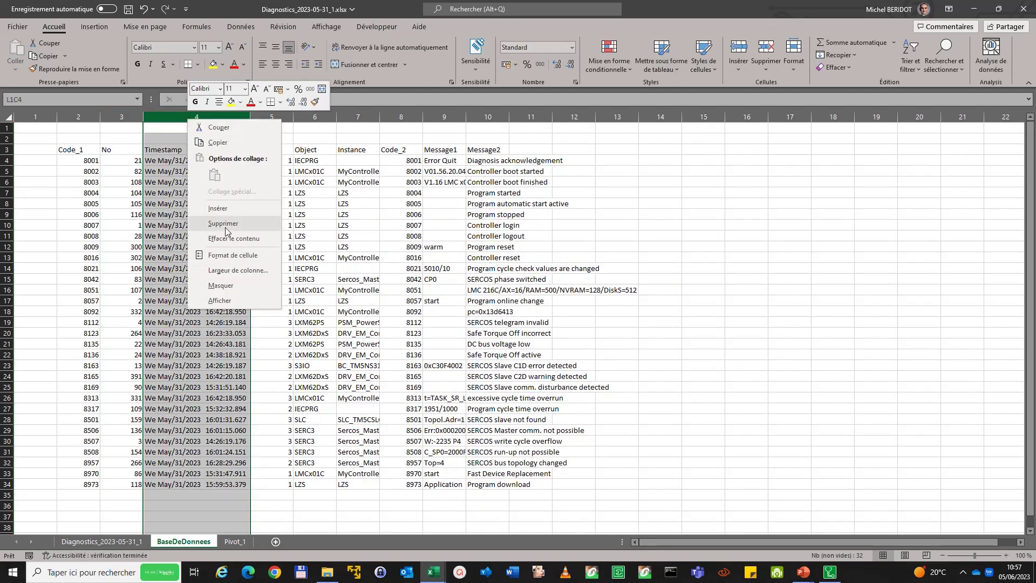
left_click(223, 223)
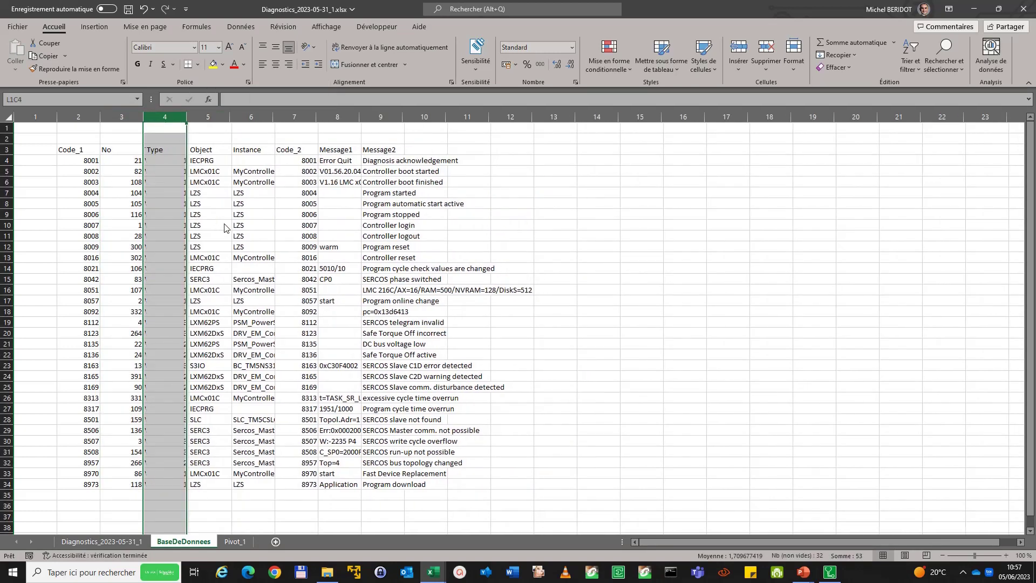
Step: Delete the No and Code_2 columns from the BaseDeDonnees sheet
left_click(130, 193)
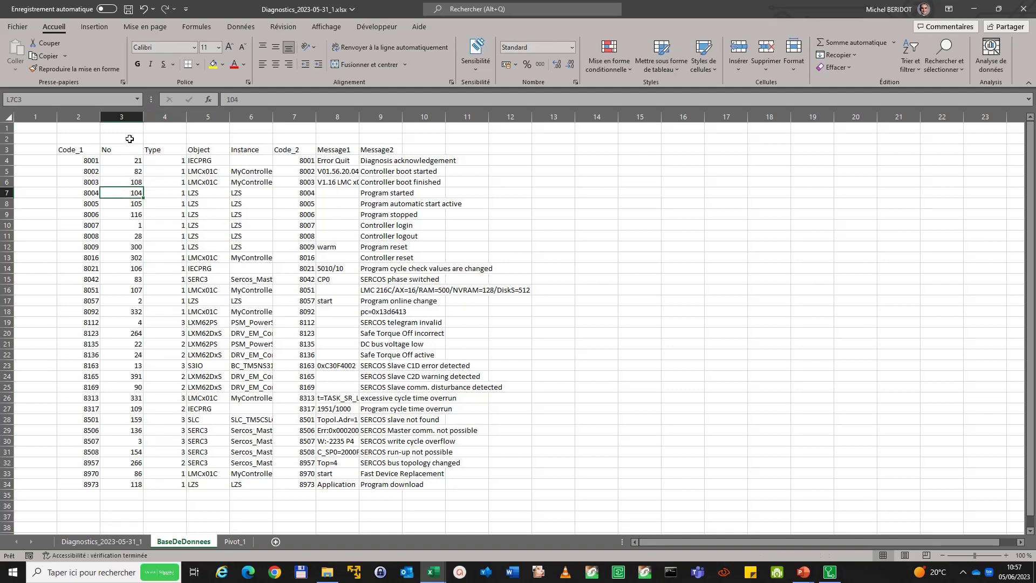
left_click(125, 119)
right_click(125, 119)
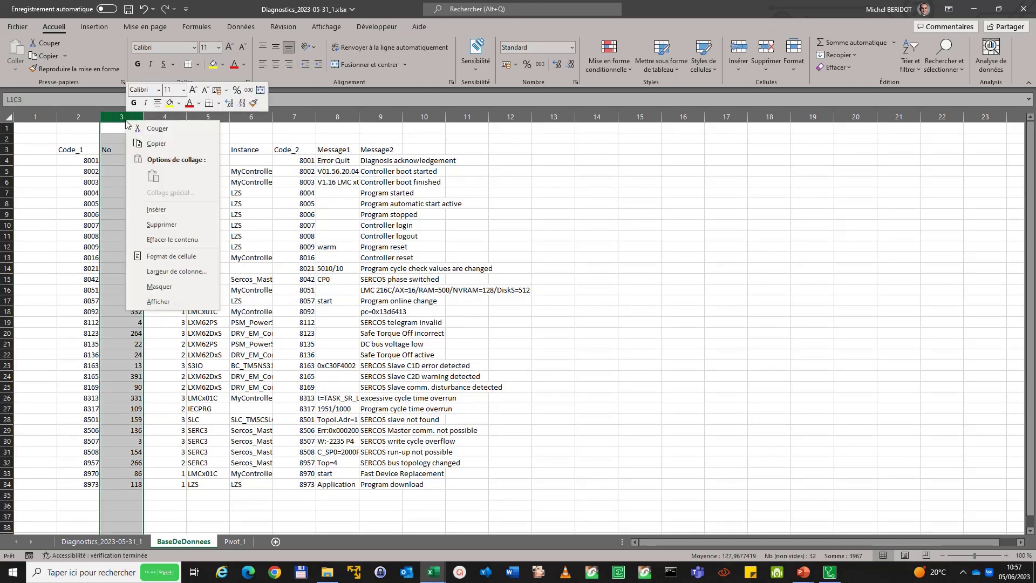
left_click(161, 225)
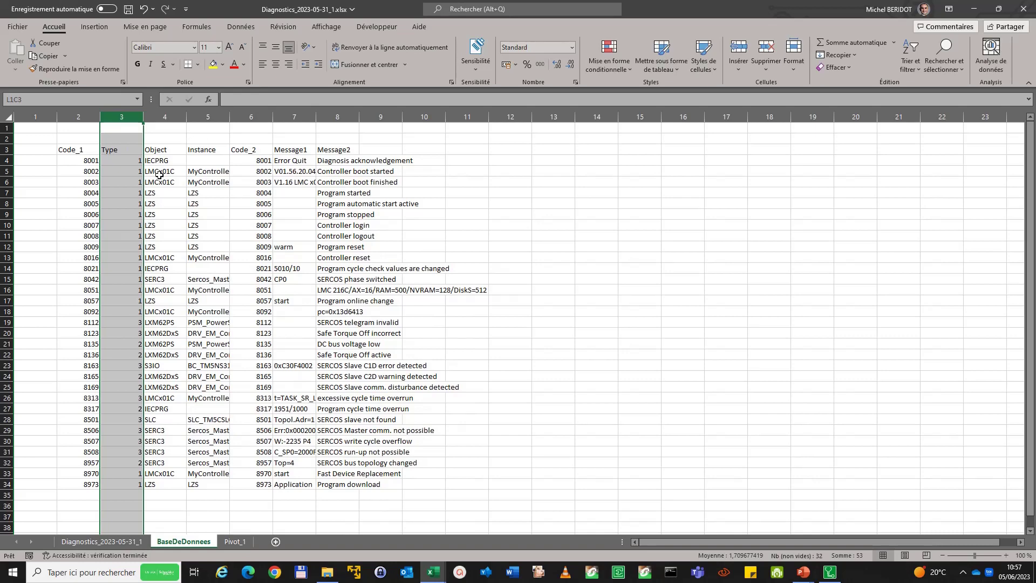
left_click(165, 203)
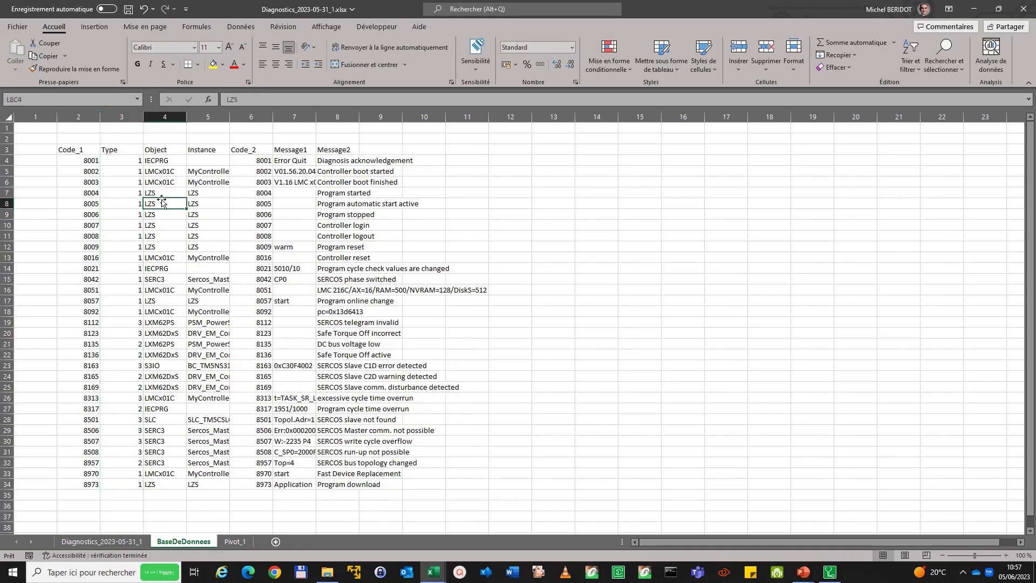
right_click(259, 112)
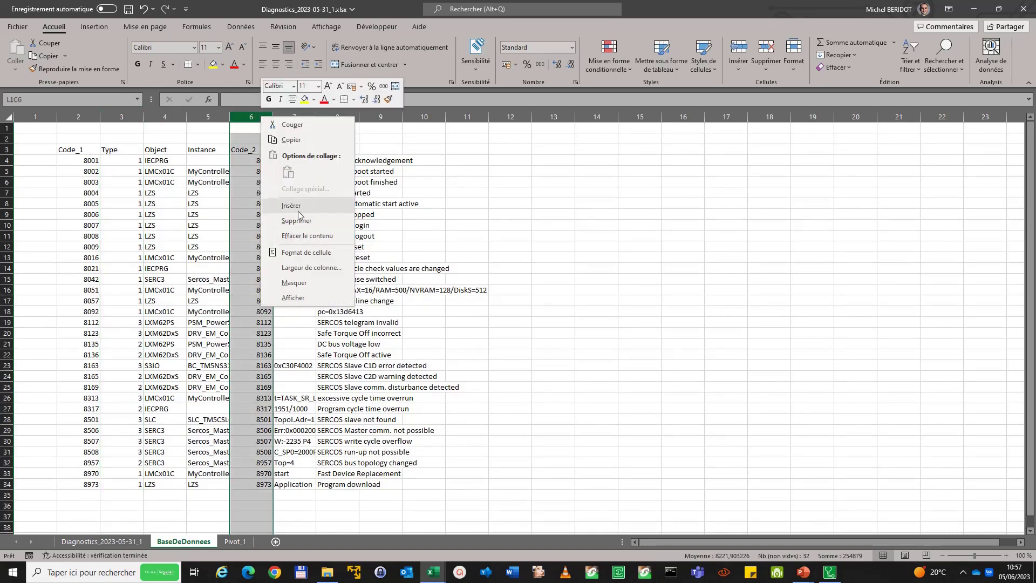
left_click(298, 222)
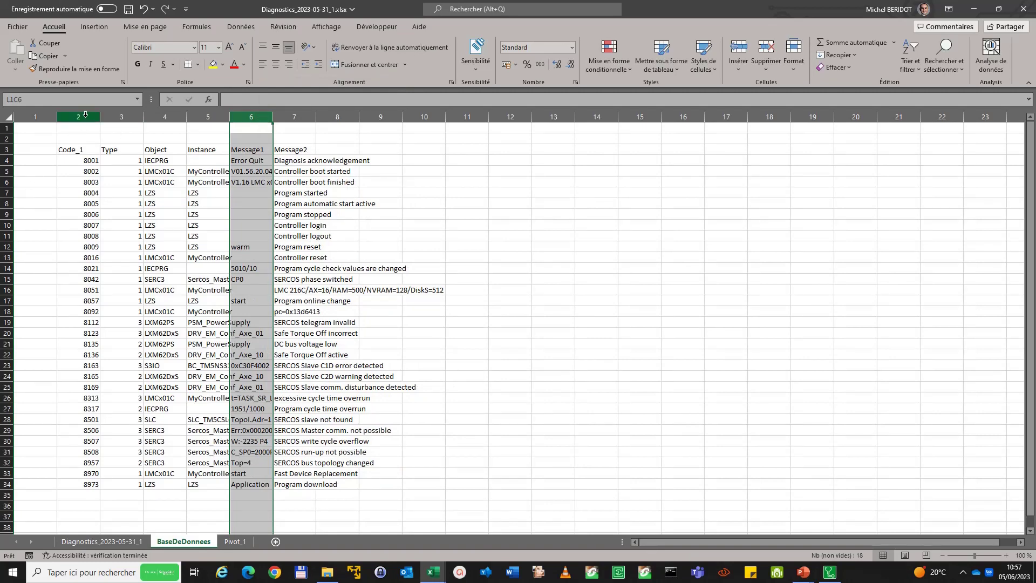
Step: Centre the contents of the Code_1 and Type columns
left_click_drag(78, 116, 121, 117)
left_click(276, 64)
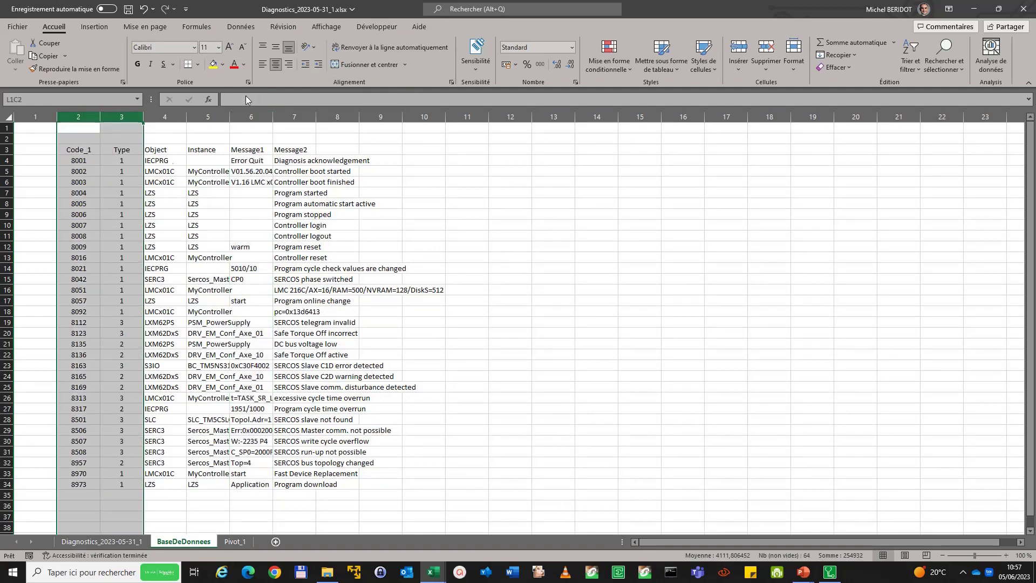
Step: Auto-fit the widths of columns 2 to 8 in the BaseDeDonnees sheet to their contents
left_click_drag(78, 116, 320, 125)
double_click(99, 117)
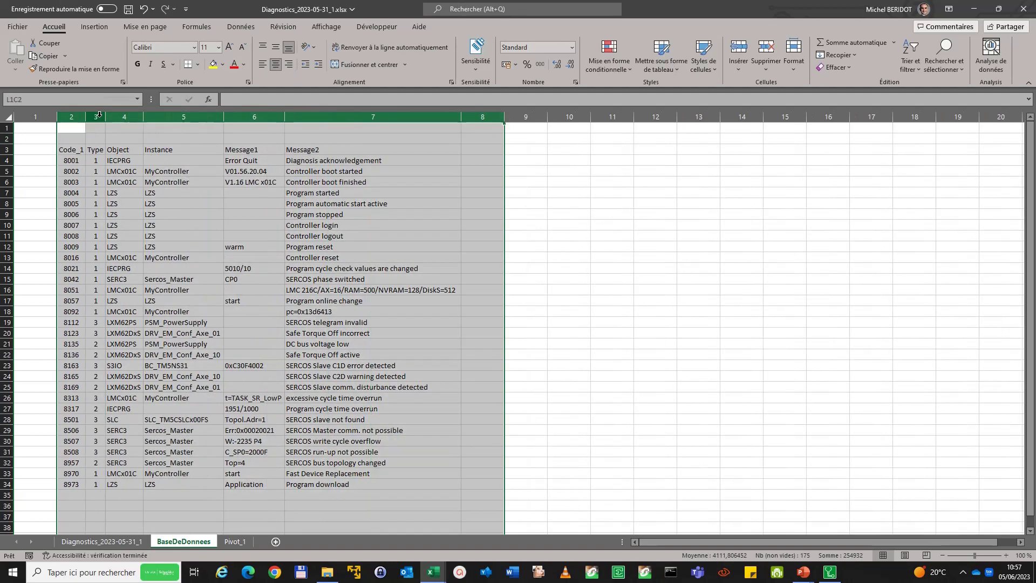
left_click(170, 235)
Step: Name the BaseDeDonnees data range without its headers, rows 4 to 34 and columns 2 to 7, BaseMessages
left_click_drag(69, 162, 124, 182)
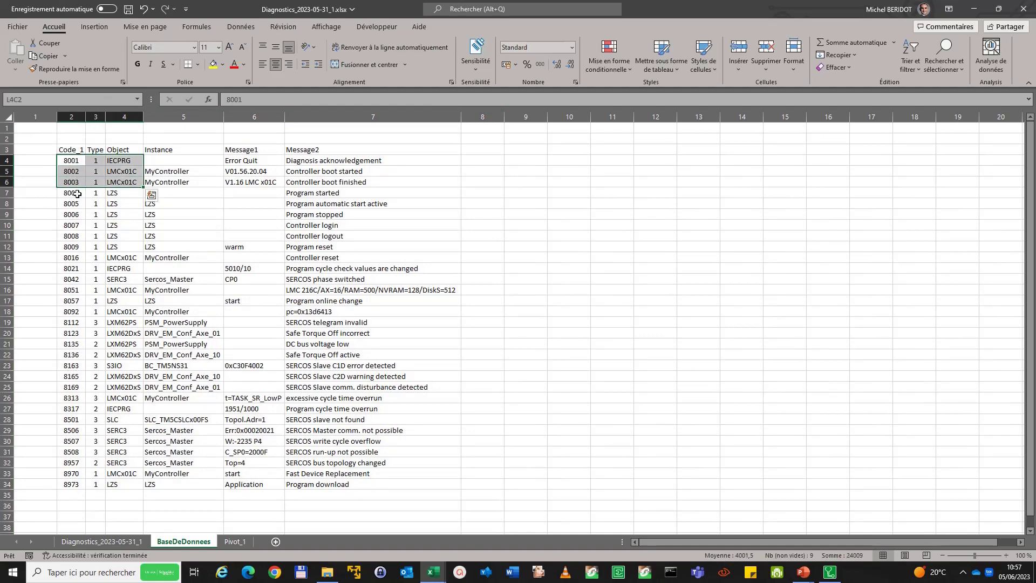
left_click(75, 162)
left_click_drag(75, 162, 312, 481)
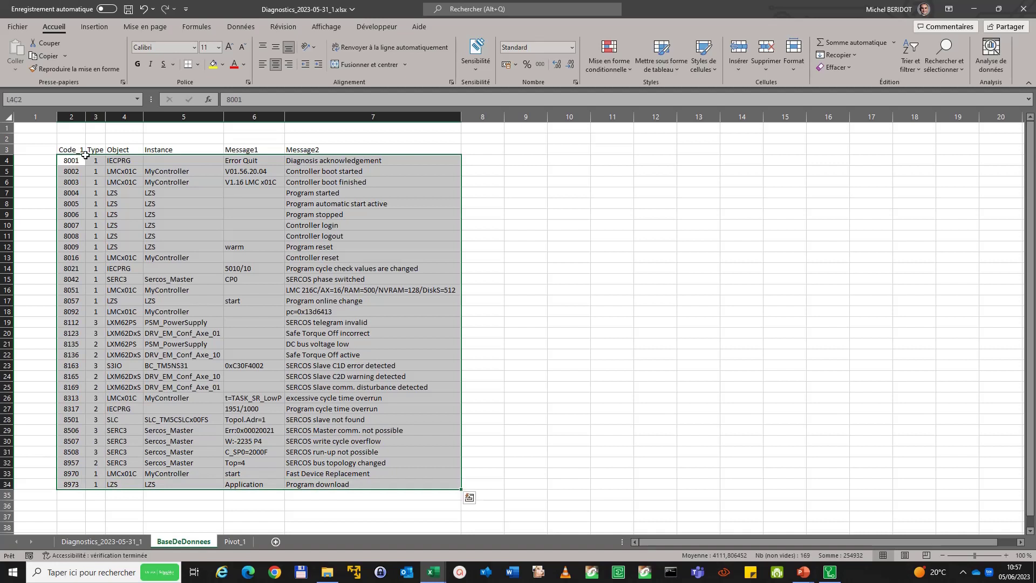
left_click(57, 101)
type("BaseMessages")
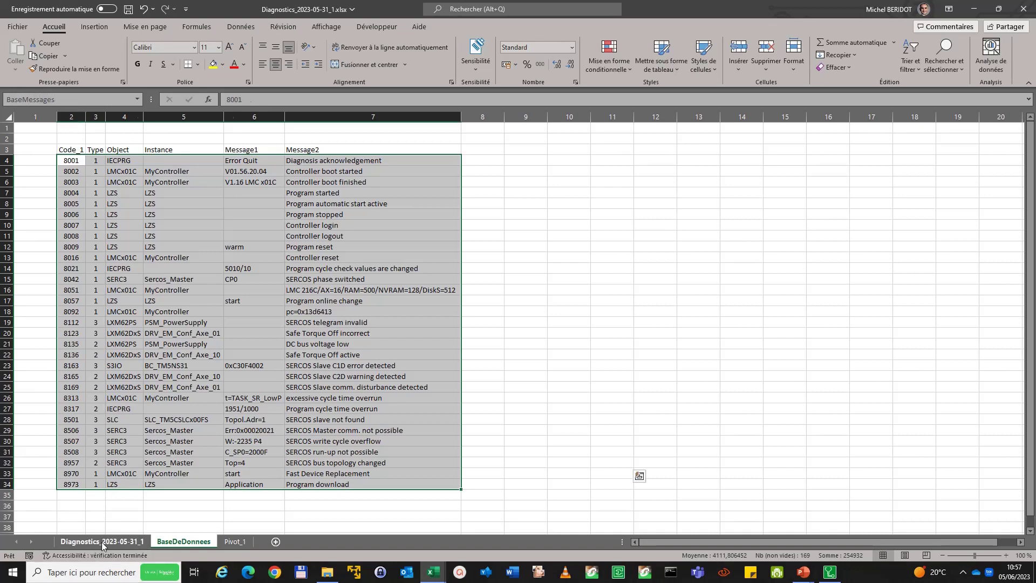
Step: Turn off and clear the filtering in the Diagnostics_2023-05-31_1 sheet so that all rows are shown
left_click(129, 541)
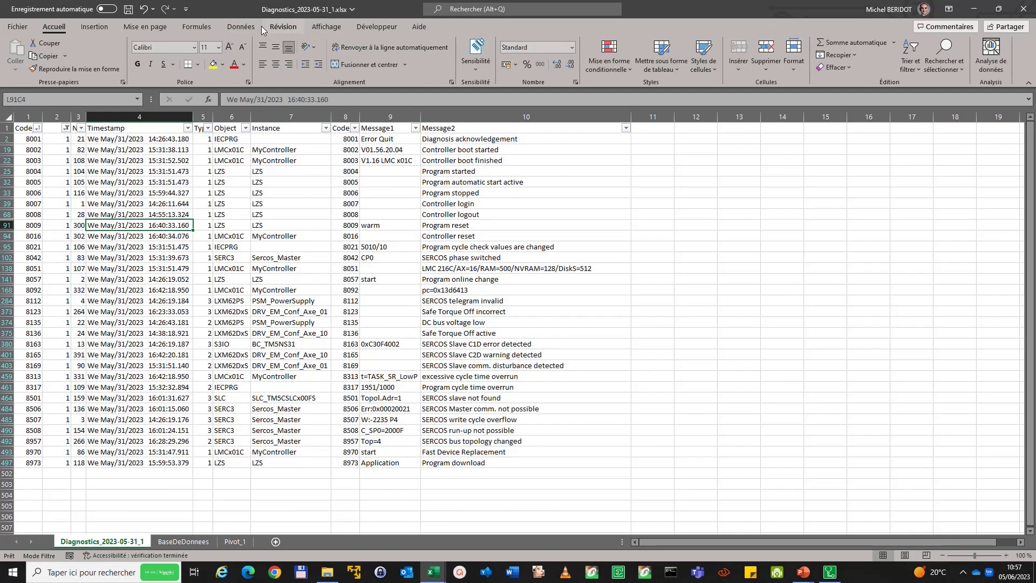
left_click(260, 26)
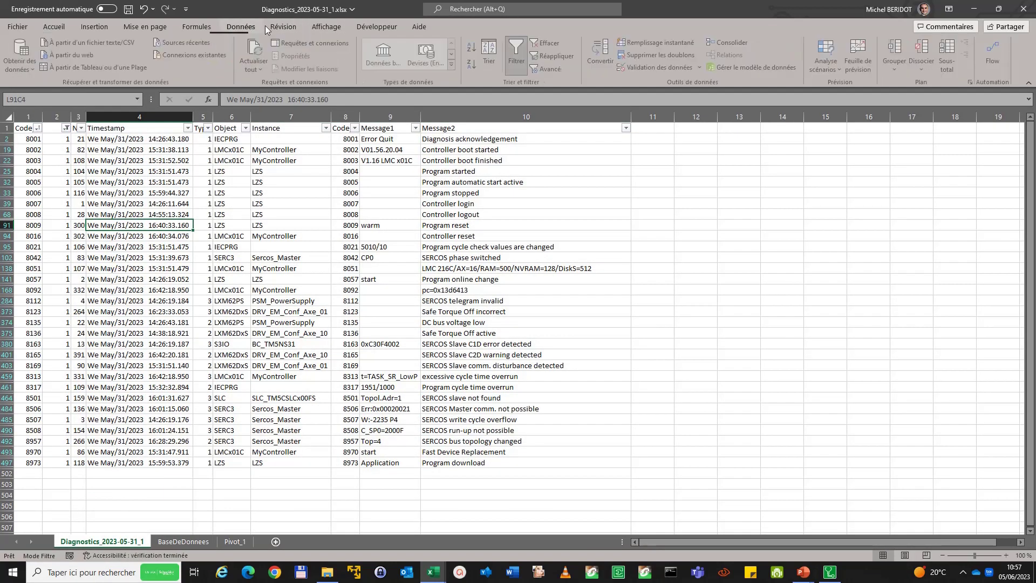
left_click(556, 46)
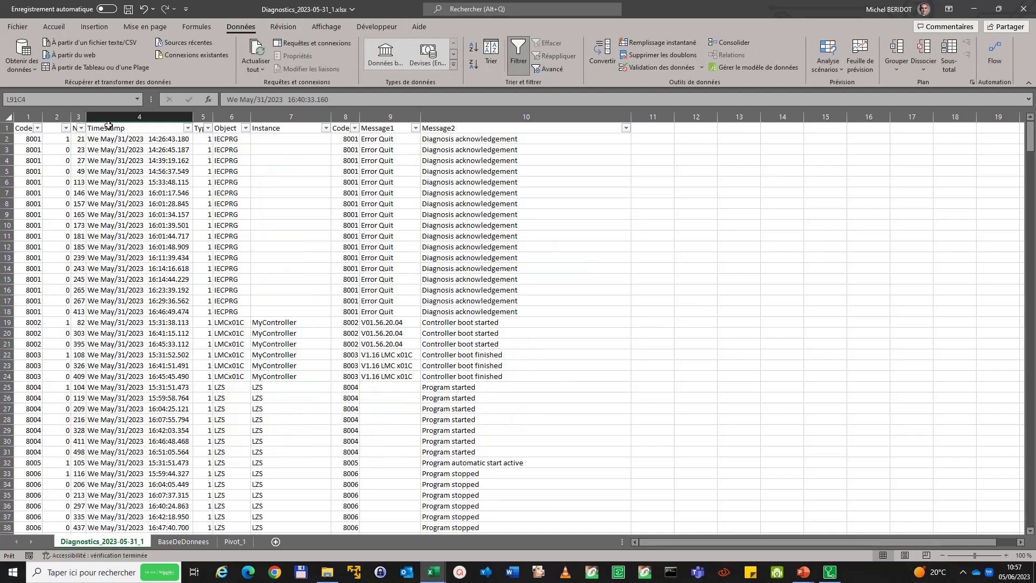
Step: Delete the Code_1 column and the unnamed flag column from the Diagnostics_2023-05-31_1 sheet
left_click(26, 116)
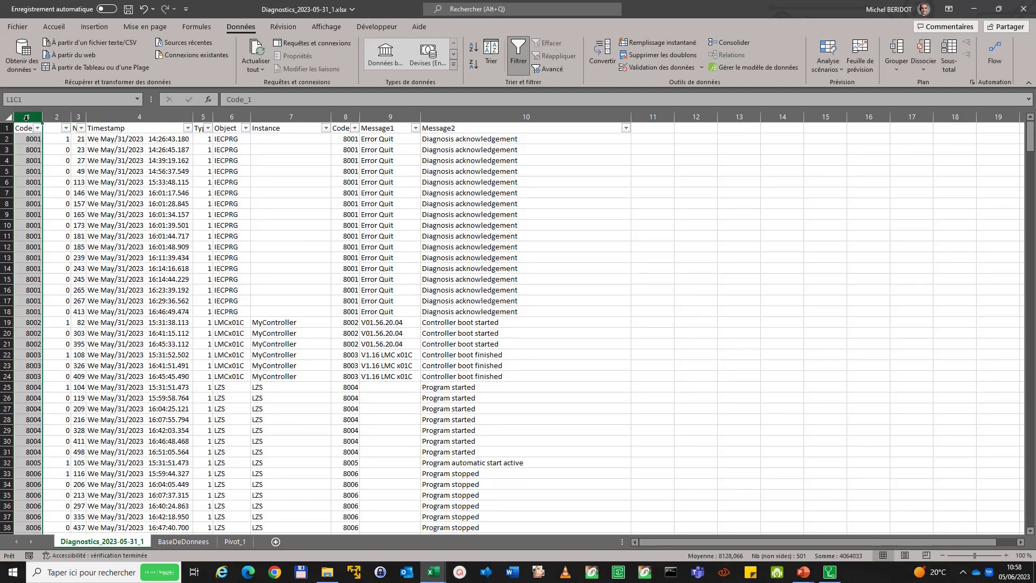
key("shift+Right")
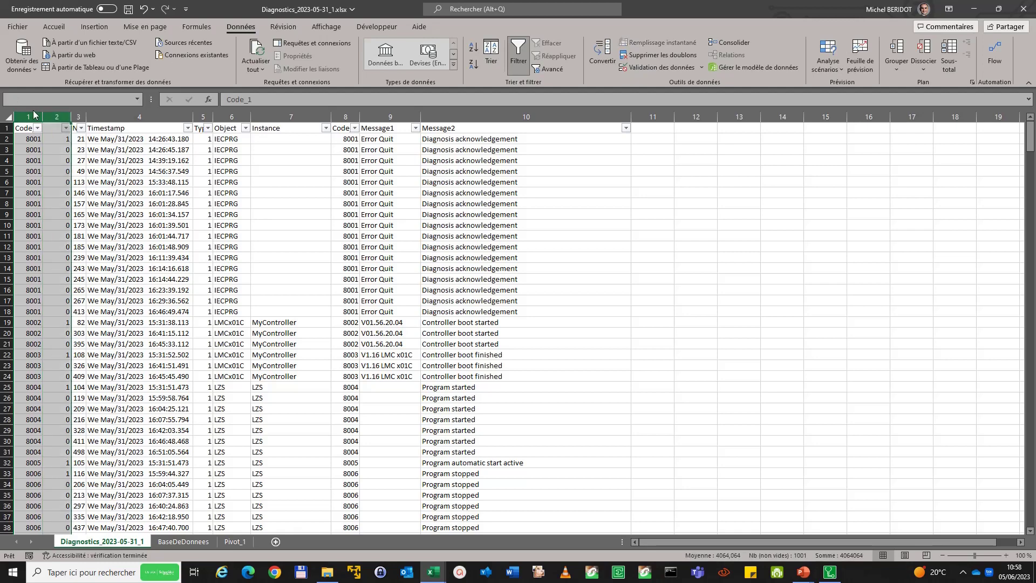
right_click(62, 158)
left_click(87, 259)
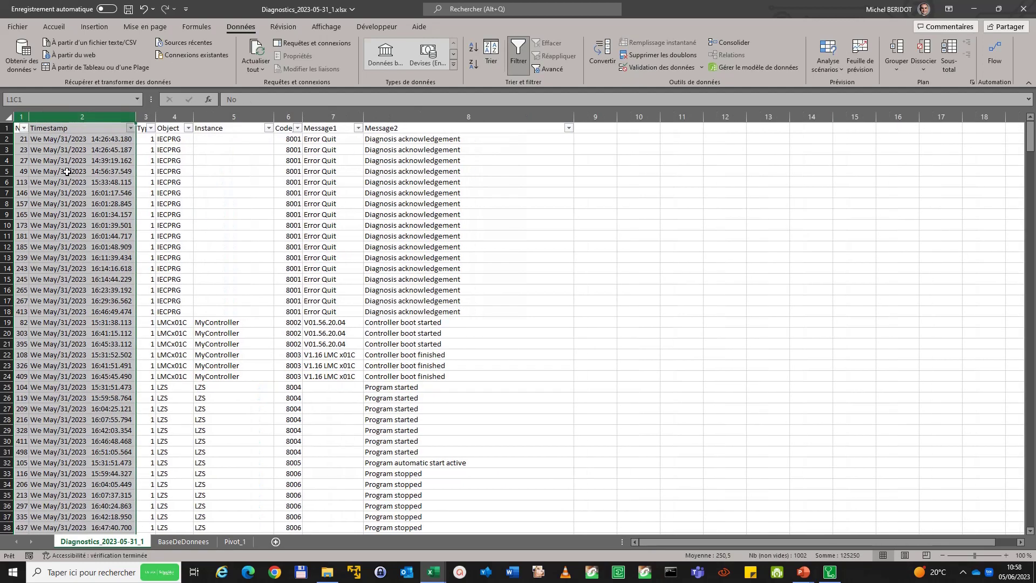
Step: Sort the diagnostics table by No from smallest to largest and save the workbook
left_click(26, 131)
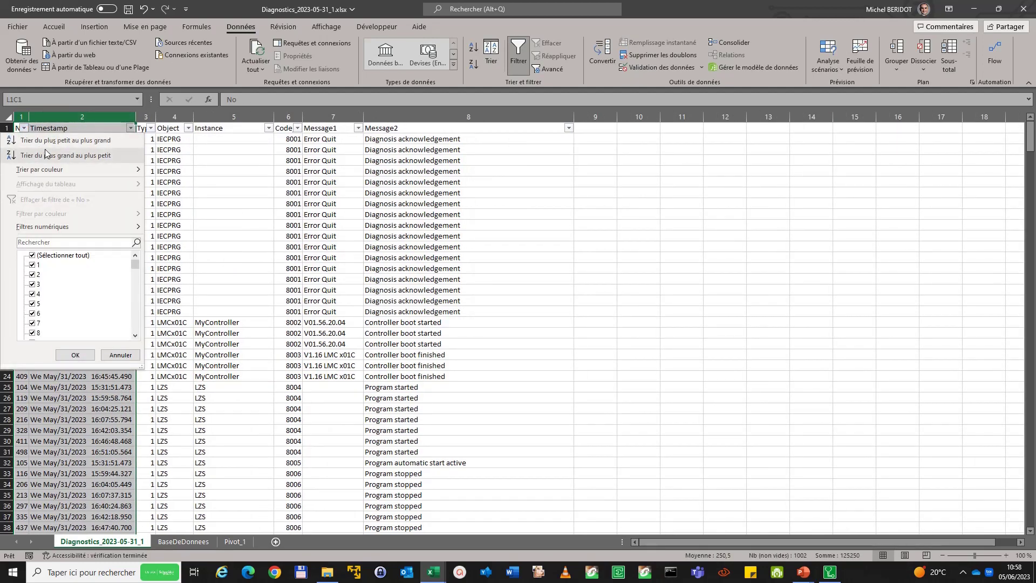
left_click(54, 135)
left_click(312, 249)
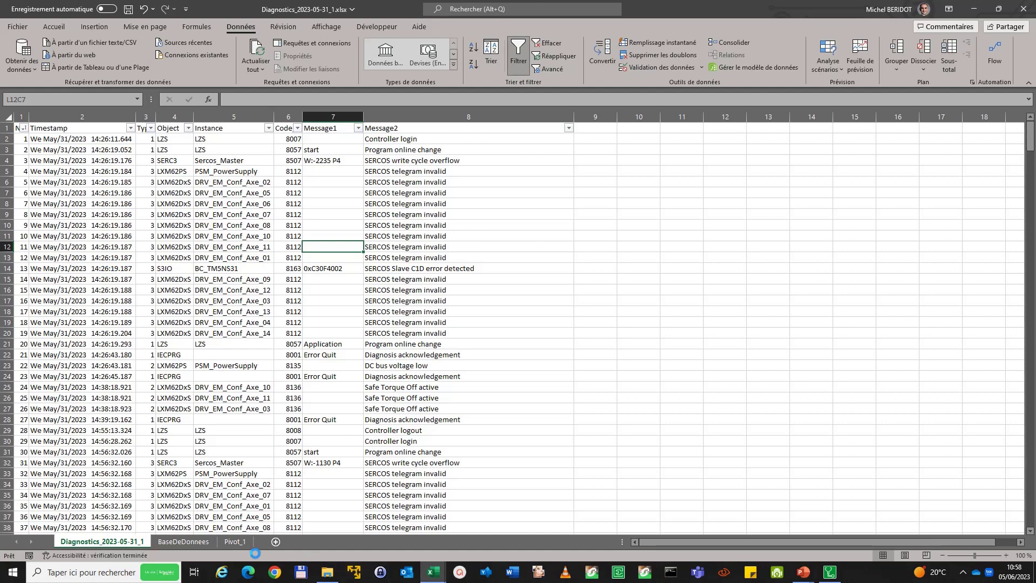
key("ctrl+s")
Step: Add a new sheet after Pivot_1 and rename it Pivot_2
left_click(274, 541)
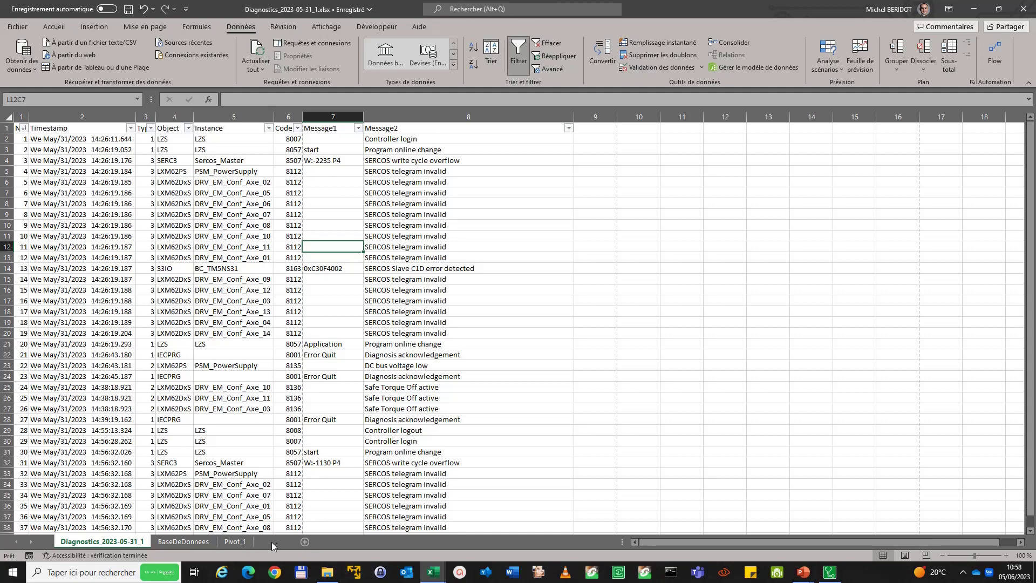
left_click_drag(172, 541, 291, 542)
right_click(272, 542)
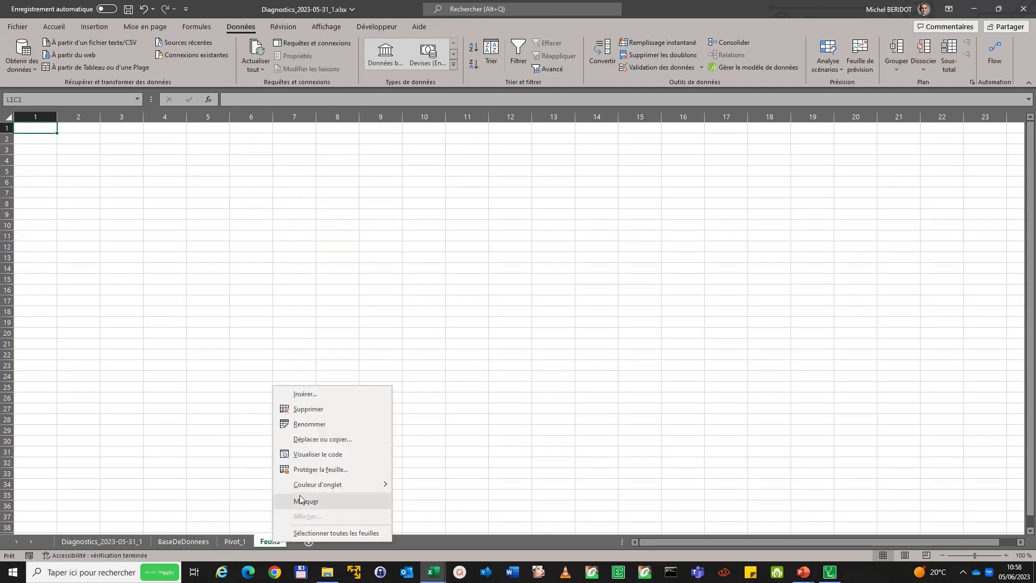
left_click(310, 425)
type("Pivot")
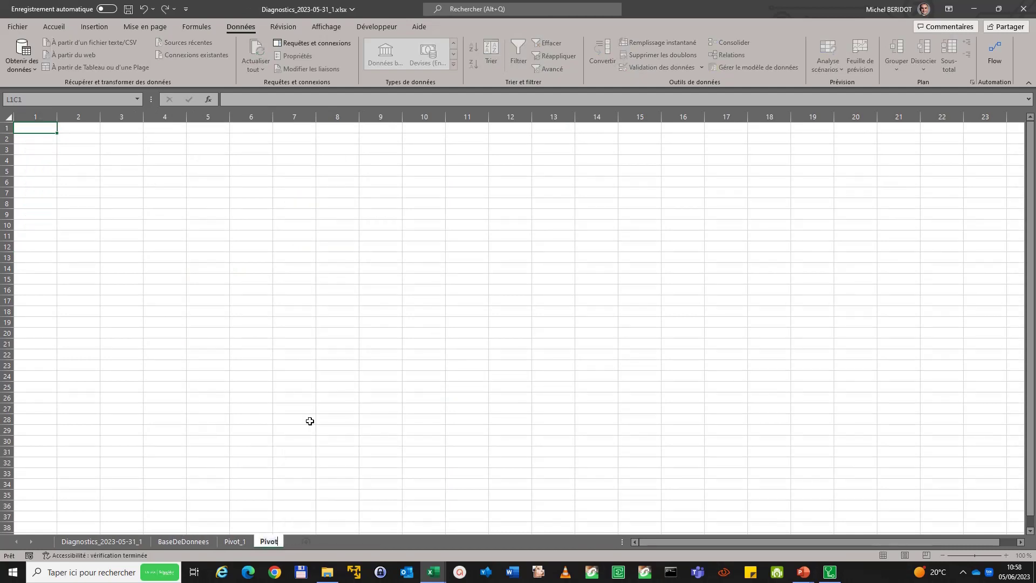
type("_2")
key("Return")
Step: Copy the code and count values beside the Pivot_1 pivot table and paste them as values at row 3, column 2 of Pivot_2
left_click(238, 542)
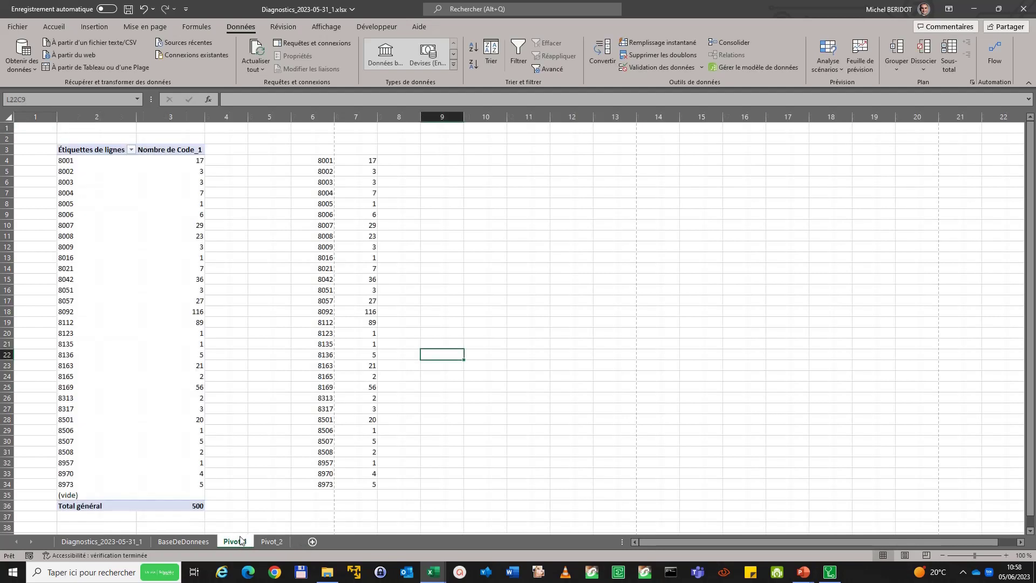
left_click_drag(312, 157, 351, 484)
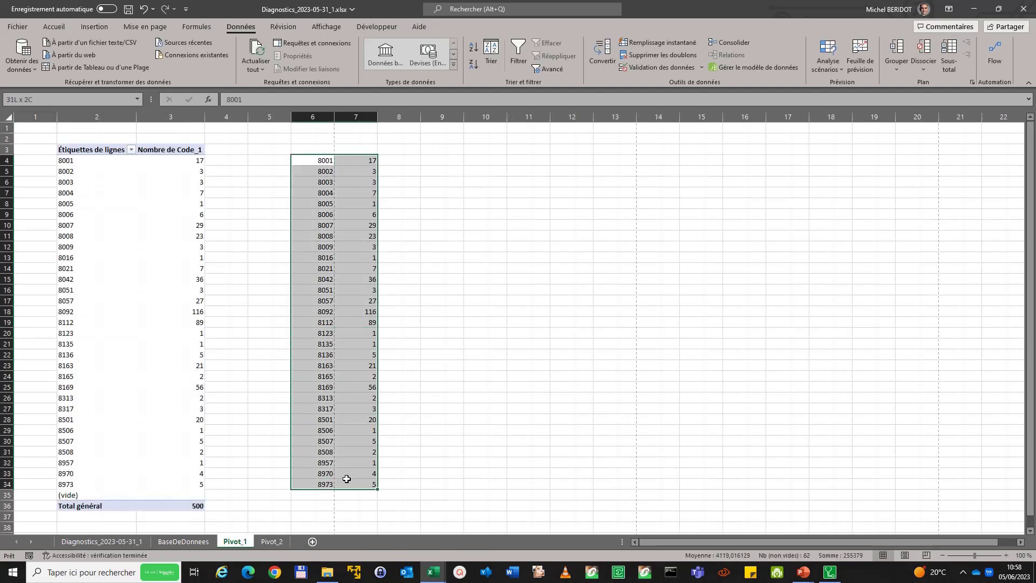
key("ctrl+c")
left_click(271, 541)
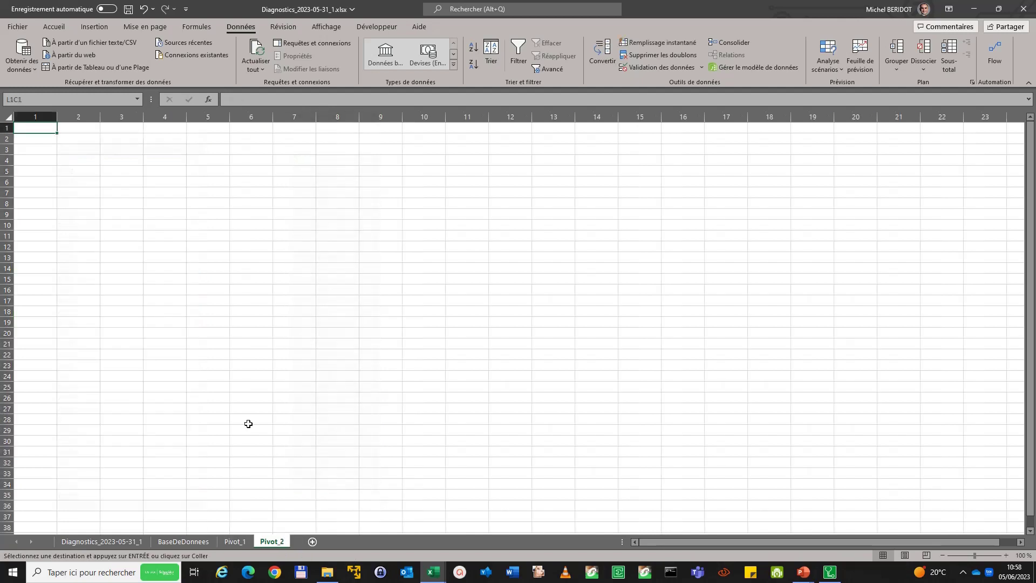
right_click(77, 151)
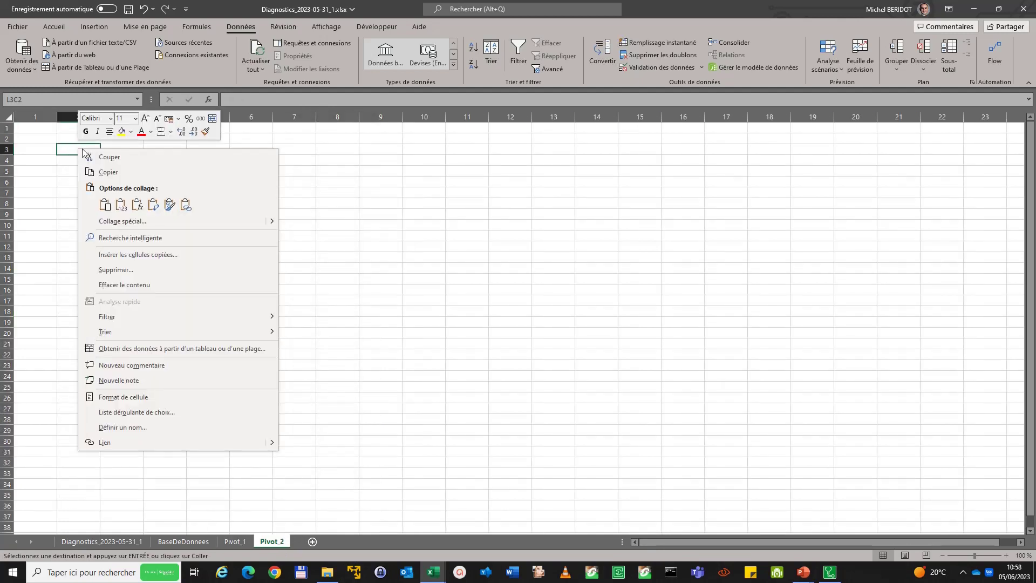
left_click(120, 205)
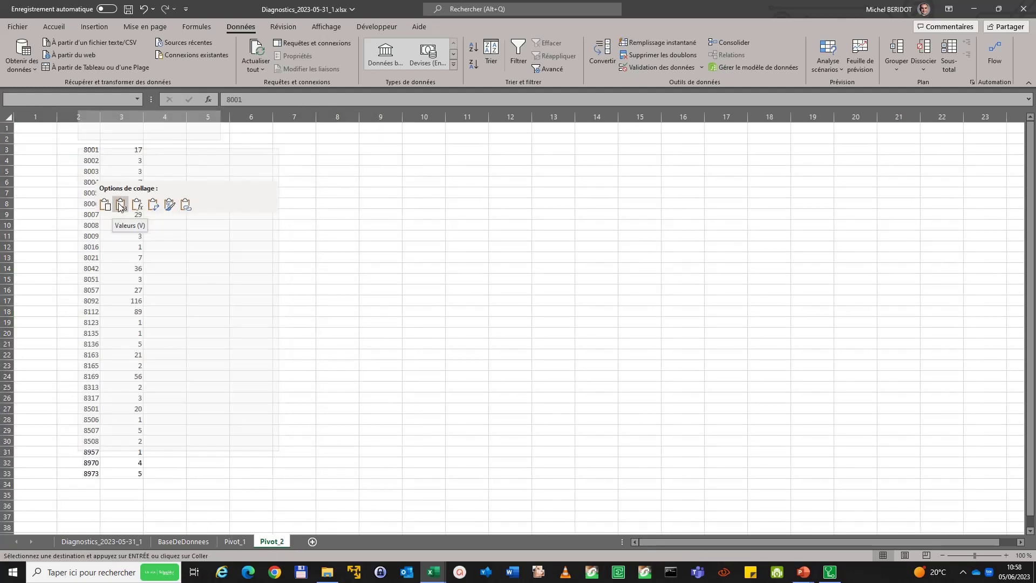
Step: Insert a blank row above the pasted values in Pivot_2 and head their two columns Code and Occurrence
right_click(7, 142)
left_click(33, 228)
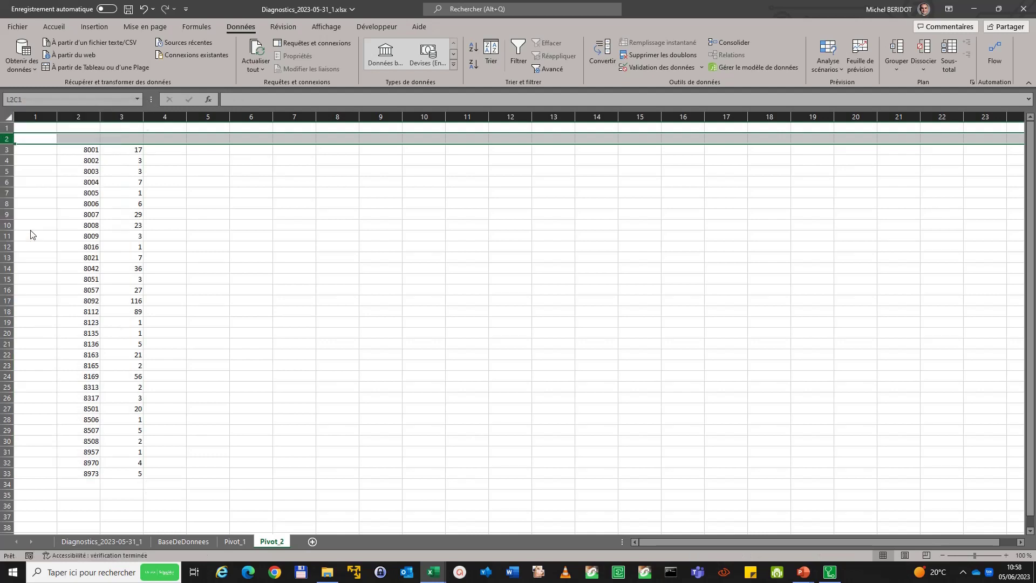
left_click(224, 212)
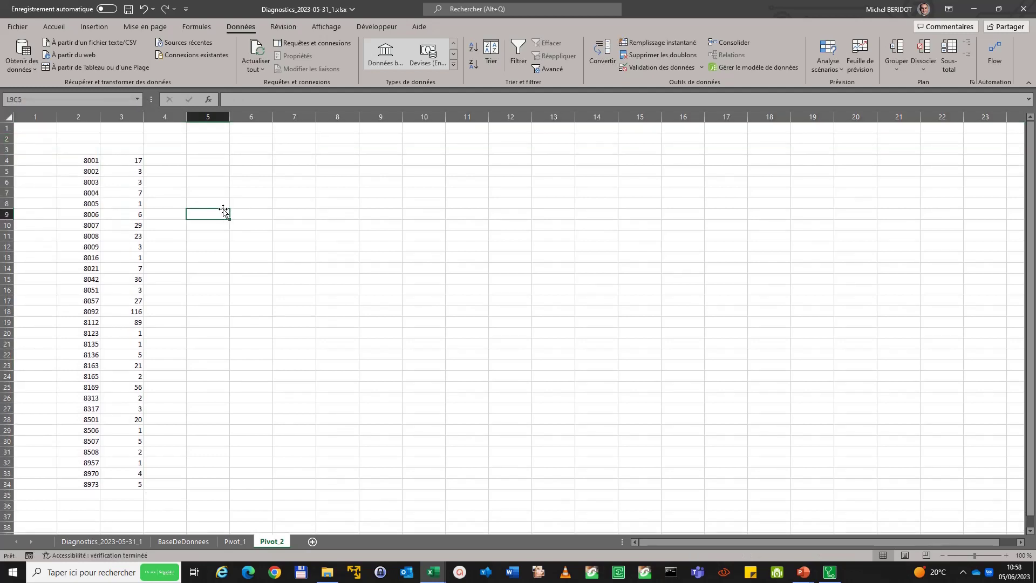
left_click(81, 149)
type("Code")
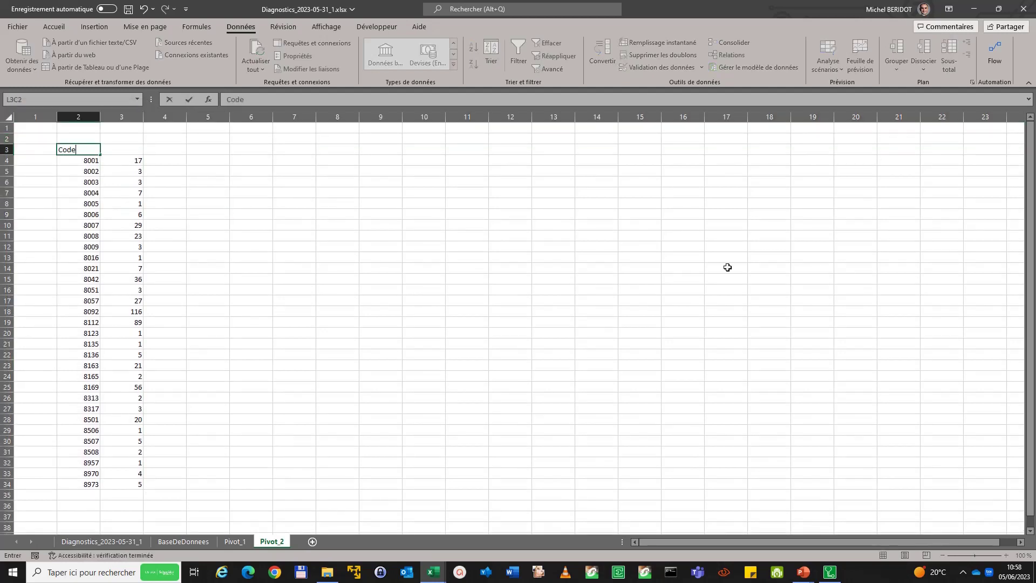
key("Tab")
type("Occur")
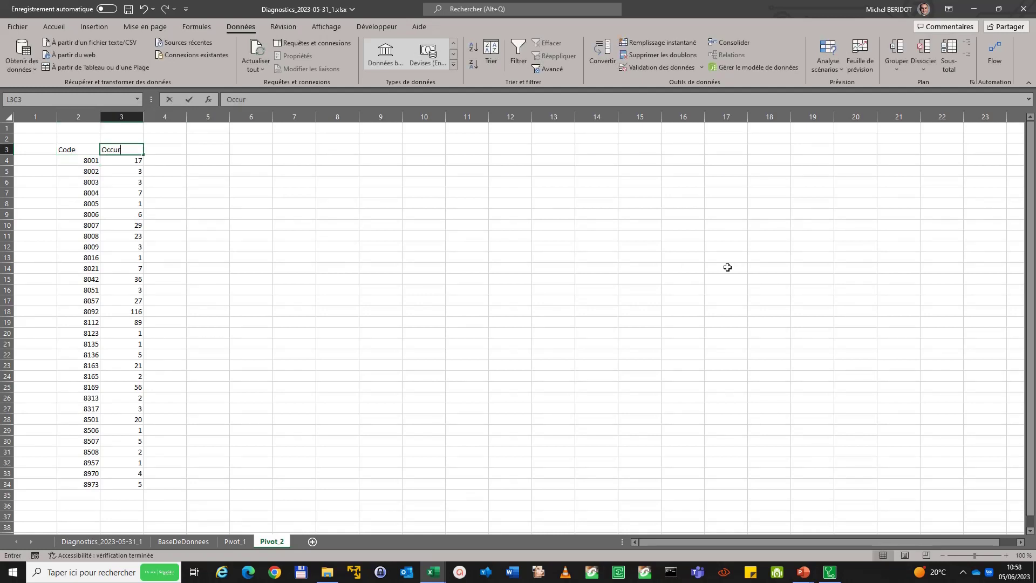
type("rence")
key("Return")
key("Down")
key("Up")
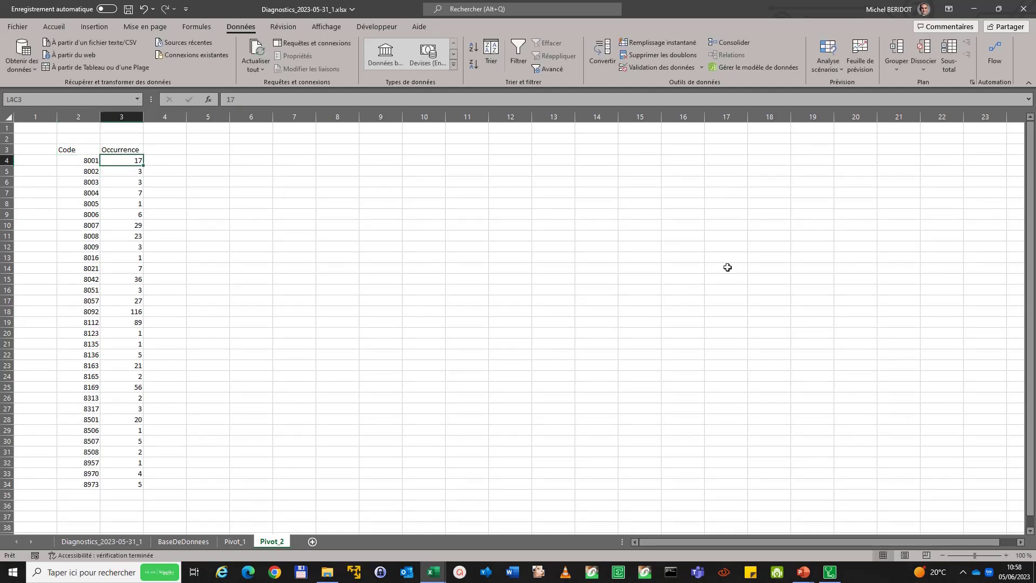
Step: Enter the numbers 1 to 5 across row 2 of Pivot_2, in columns 4 to 8
key("Right")
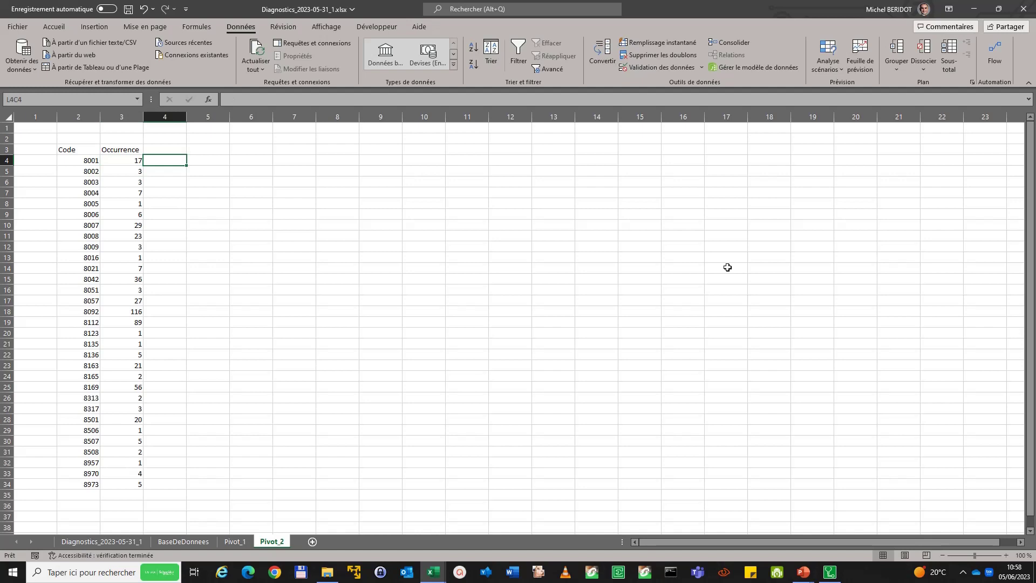
key("Up")
key("Up")
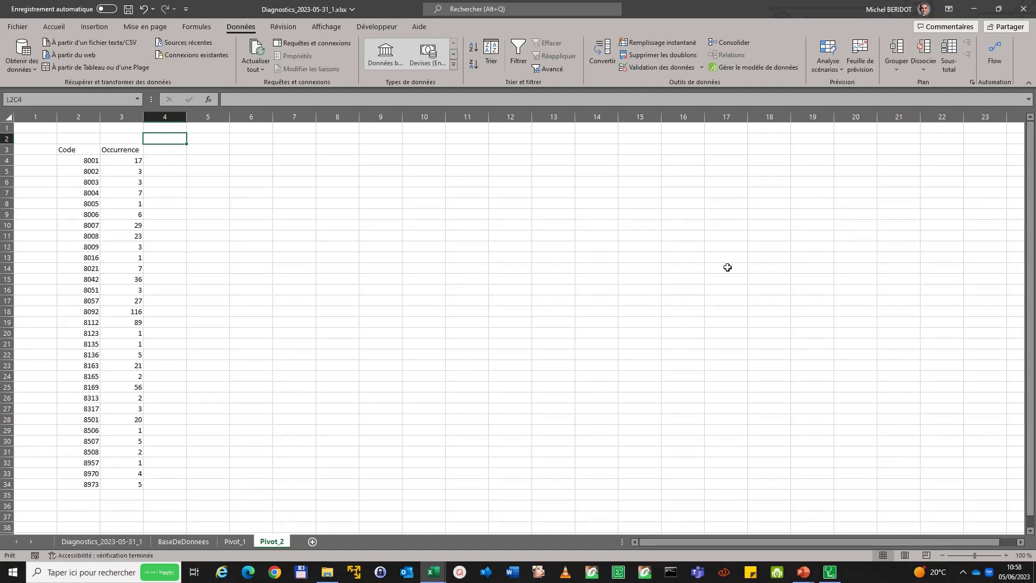
type("1")
key("Right")
type("2")
key("Right")
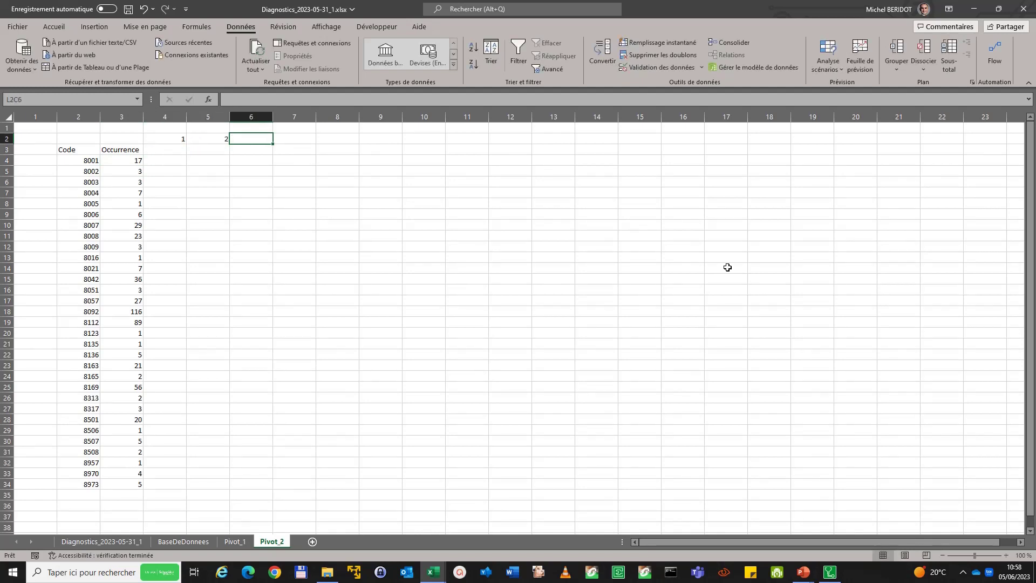
type("3")
key("Right")
type("4")
key("Right")
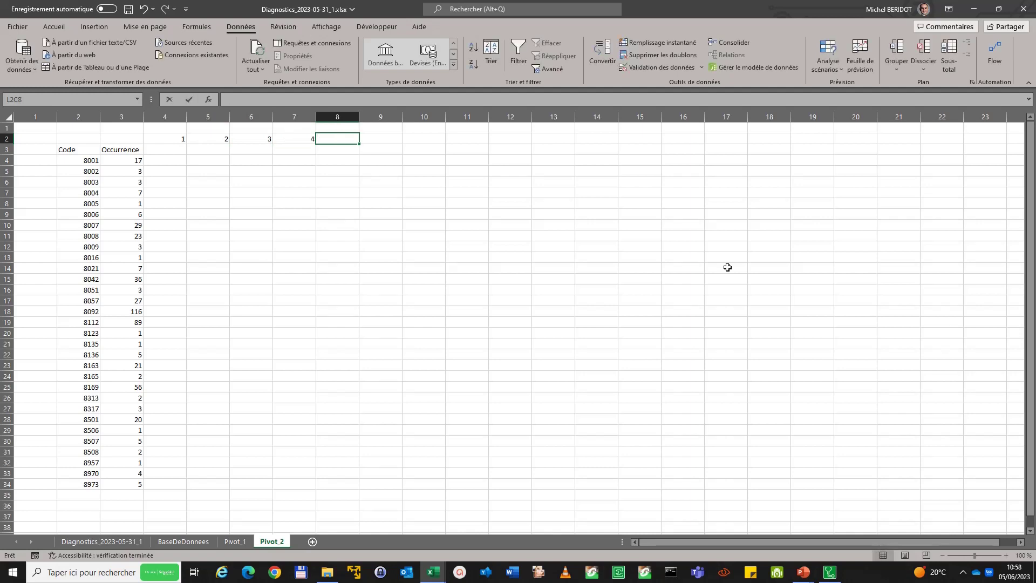
type("5")
key("Return")
key("Down")
key("Left")
key("Left")
key("Left")
key("Left")
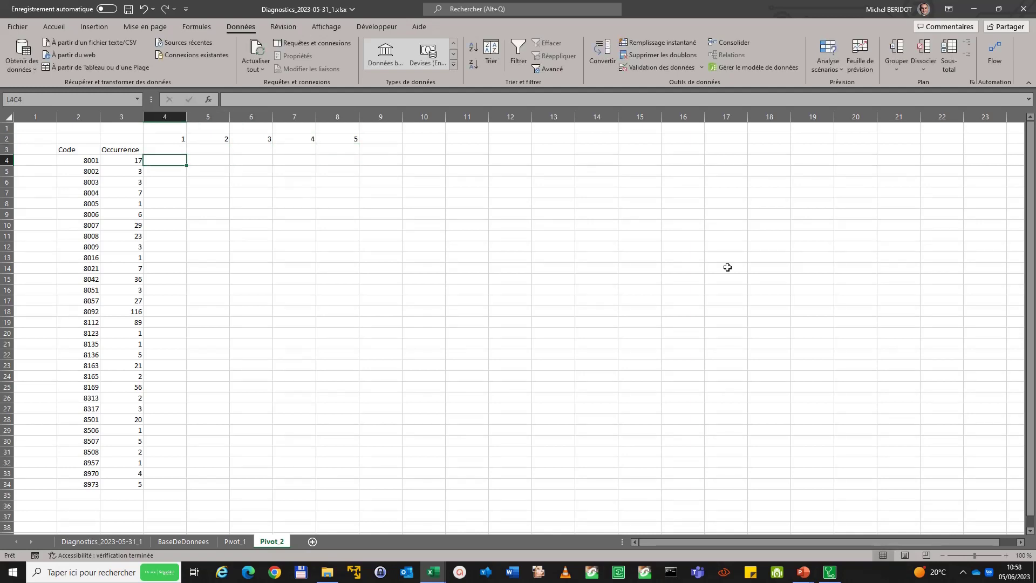
Step: Enter the lookup formula =RECHERCHEV(LC2;BaseMessages;L2C) in row 4, column 4 of Pivot_2
type("=rec")
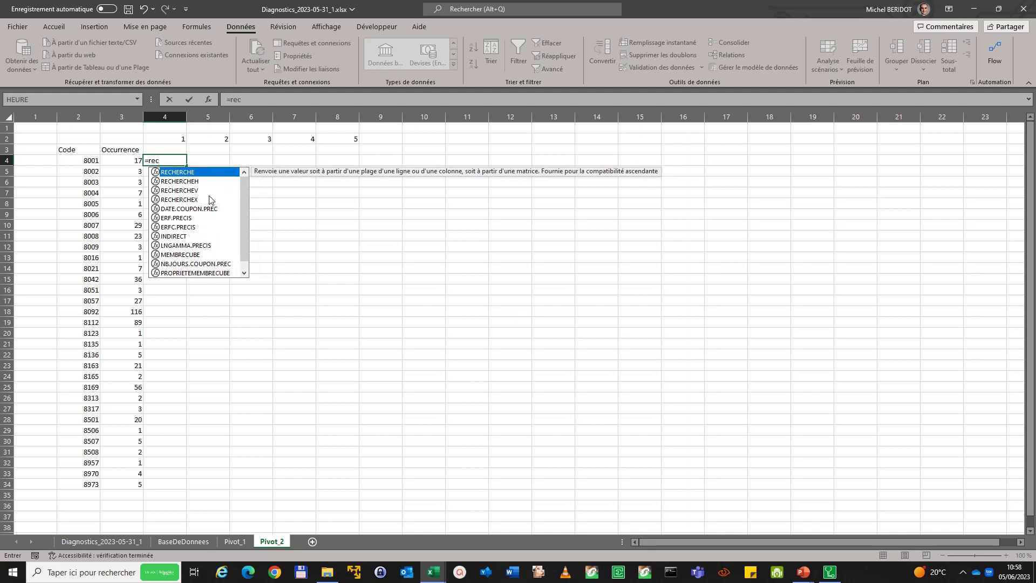
double_click(209, 191)
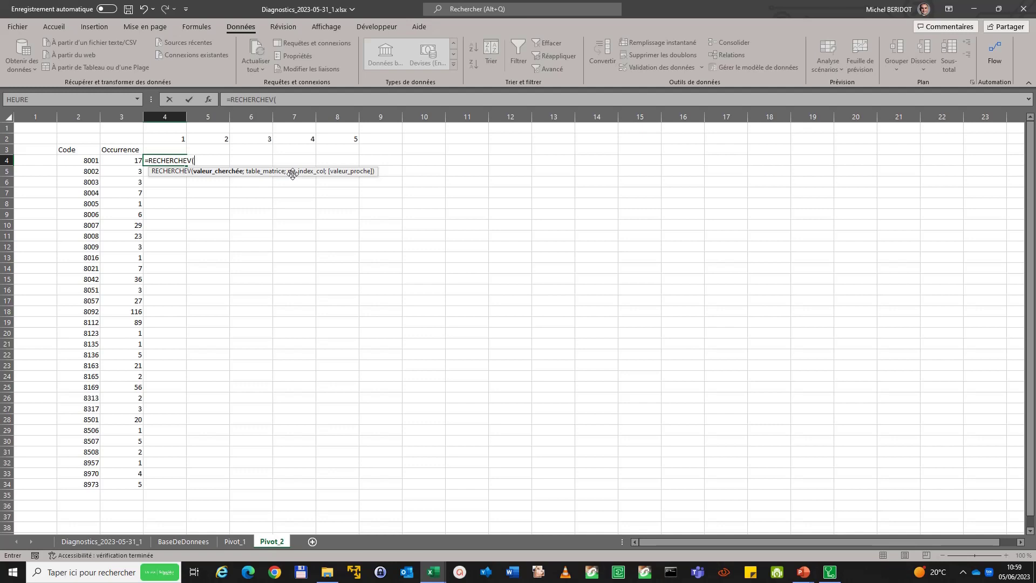
type("lc2")
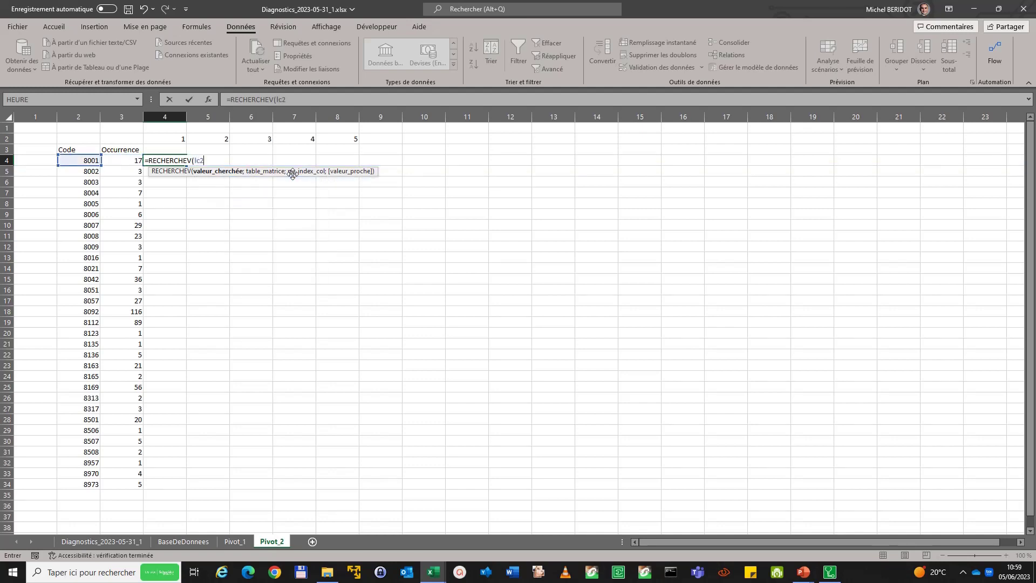
type(";")
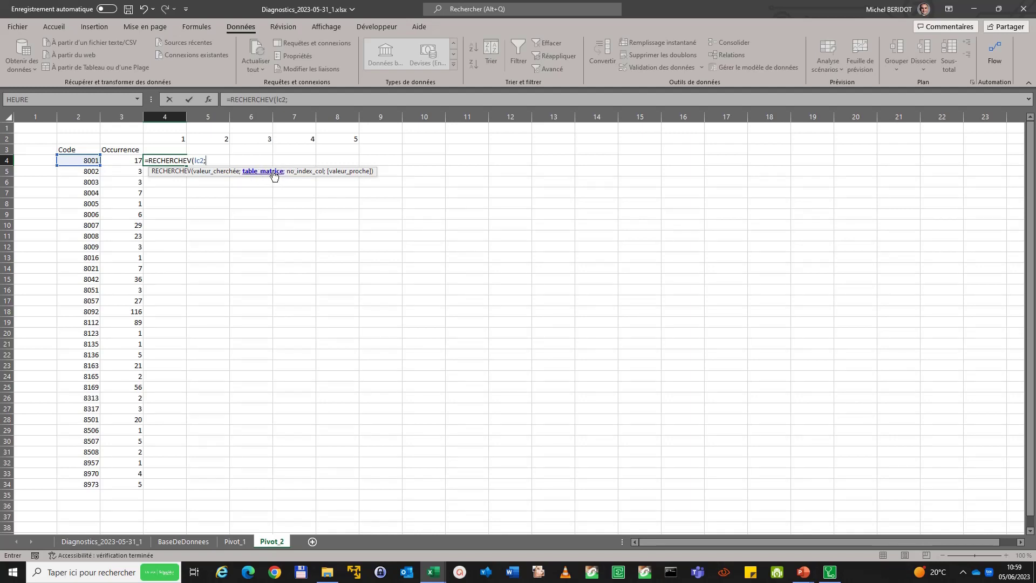
type("Bas")
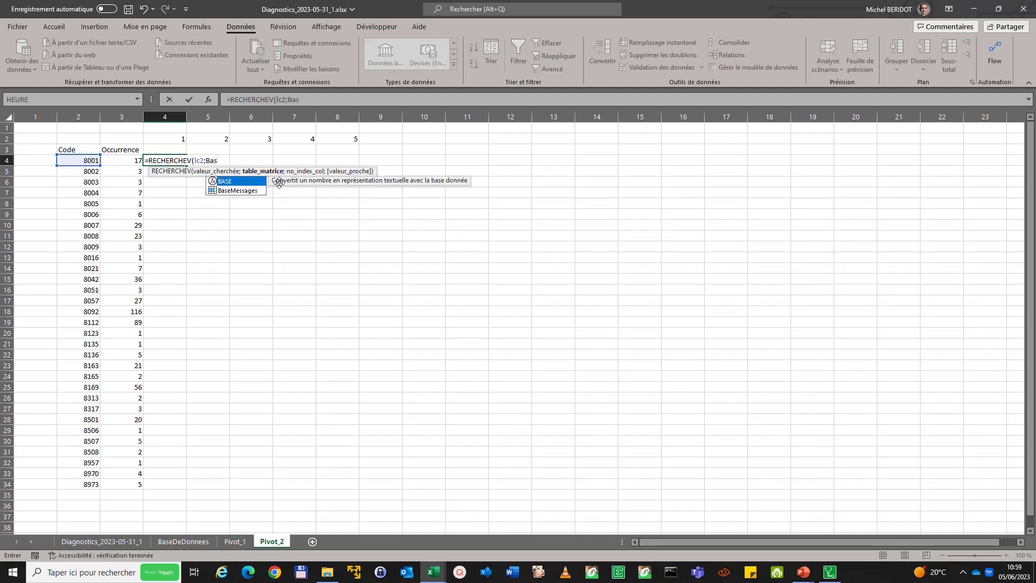
left_click(256, 191)
double_click(255, 191)
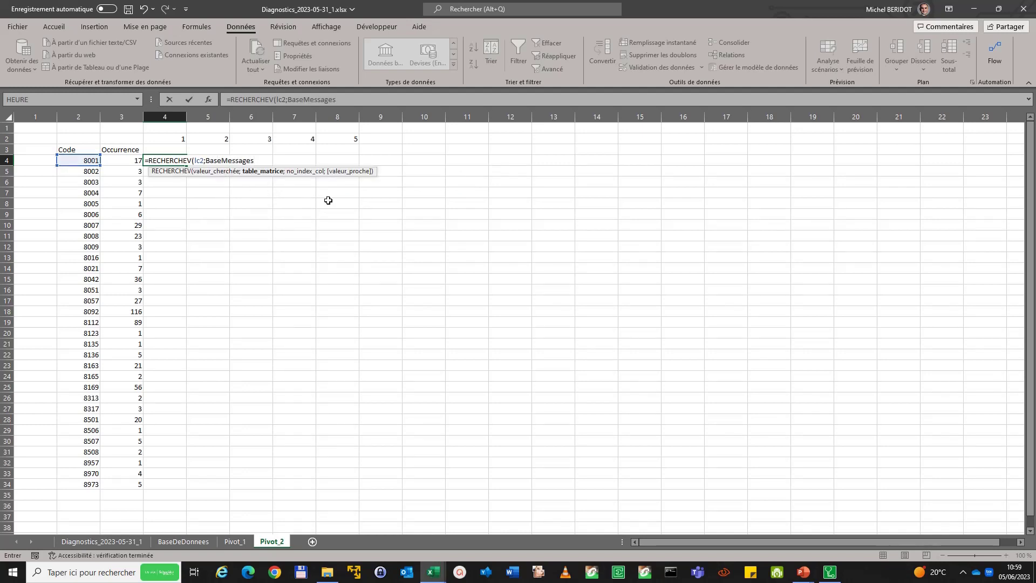
type(";")
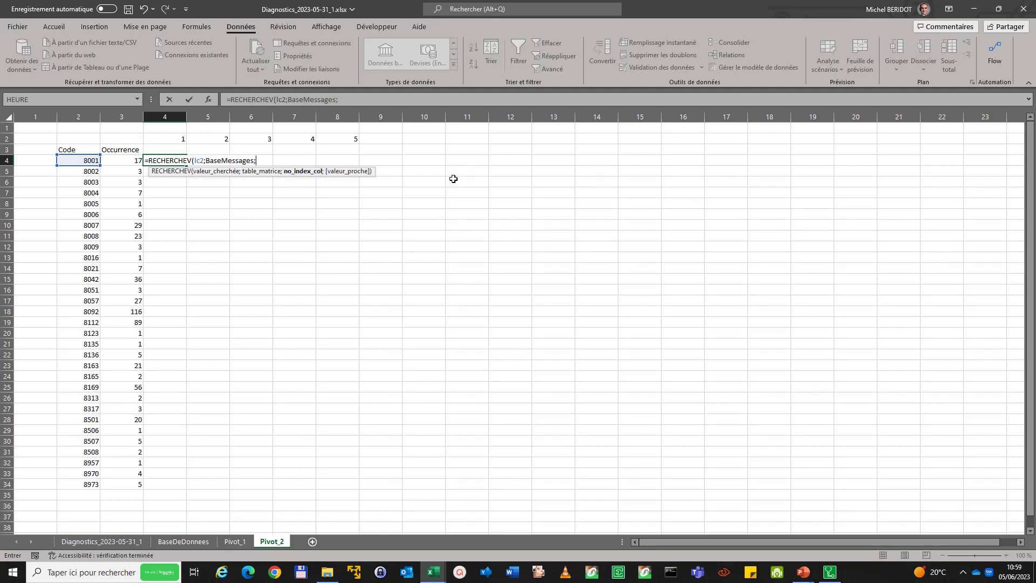
type("l2c")
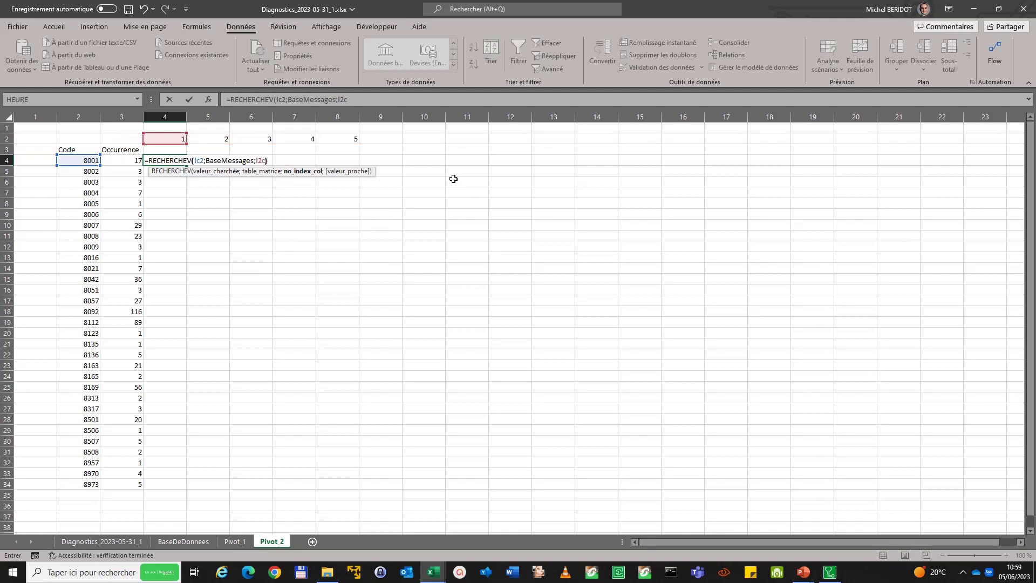
type(")")
key("Return")
key("Up")
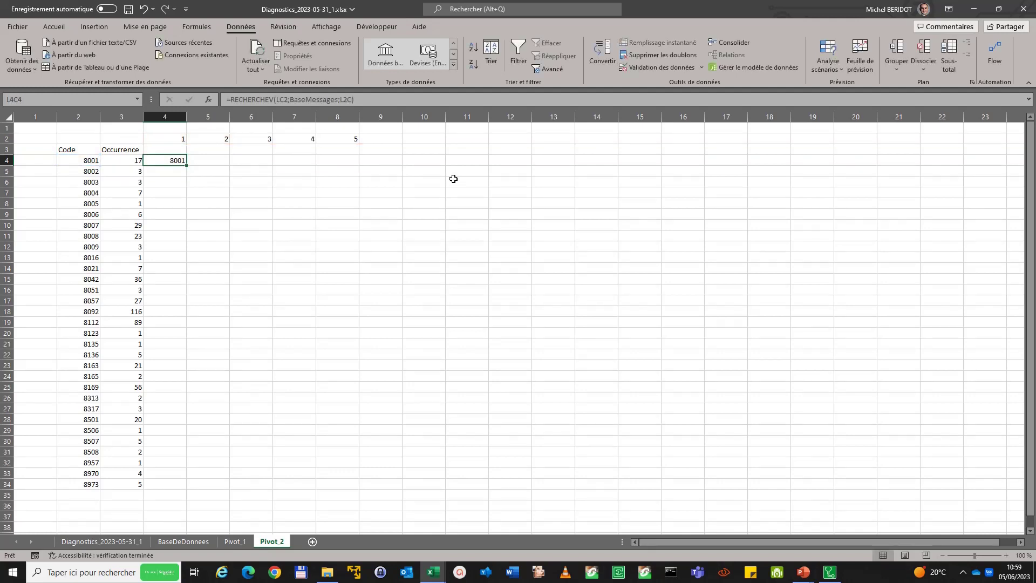
Step: Copy the lookup formula across columns 4 to 8 and down rows 4 to 34
key("ctrl+c")
key("shift+Right")
key("shift+Right")
key("shift+Right")
key("shift+Right")
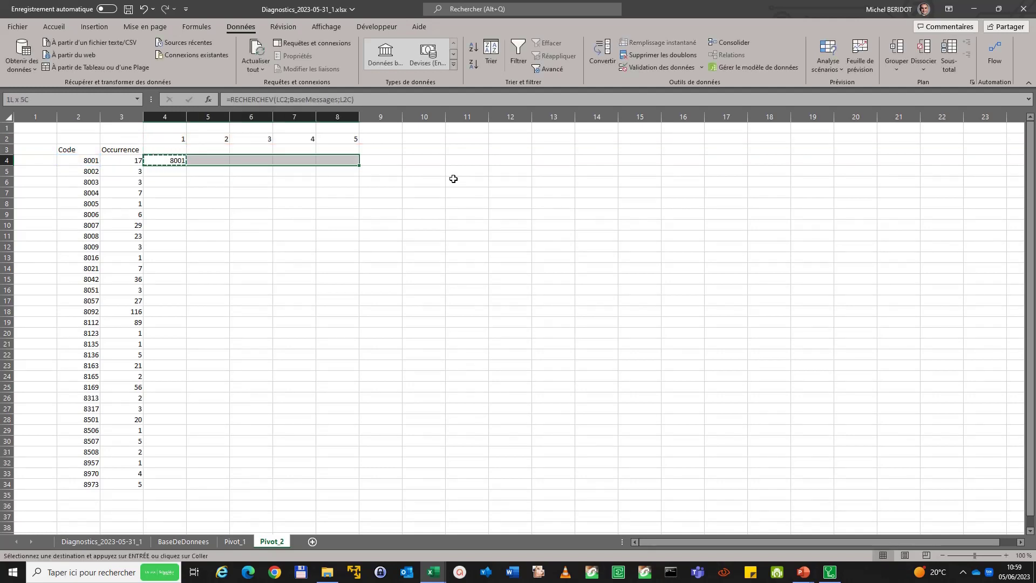
key("shift+Down")
key("shift+Down")
key("shift+Down")
key("shift+Down")
key("shift+Down")
key("shift+Down")
key("shift+Down")
key("shift+Down")
key("shift+Down")
key("shift+Down")
key("shift+Down")
key("shift+Down")
key("shift+Down")
key("shift+Down")
key("shift+Down")
key("shift+Down")
key("shift+Down")
key("shift+Down")
key("shift+Down")
key("shift+Down")
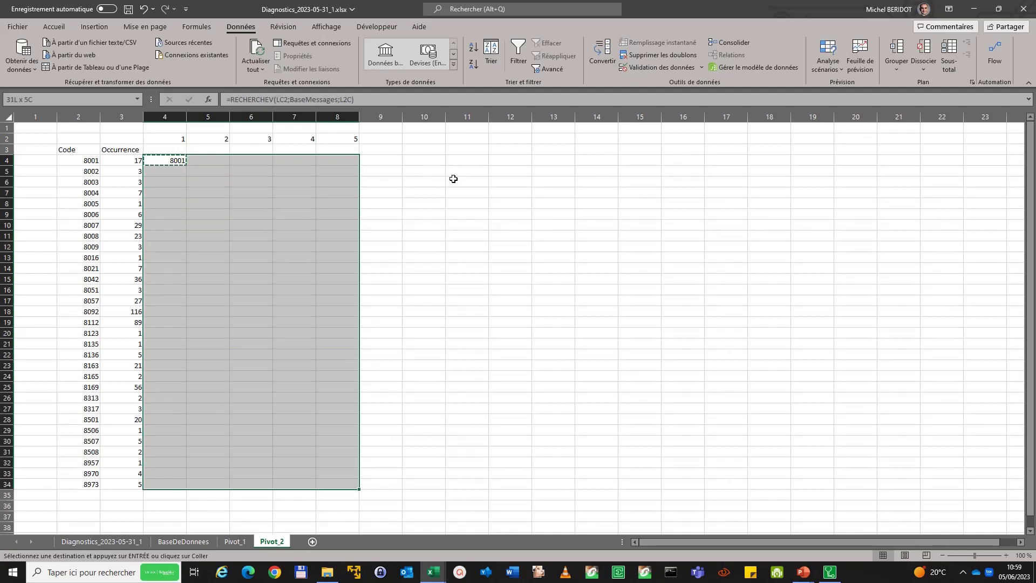
key("ctrl+v")
left_click_drag(166, 300, 167, 290)
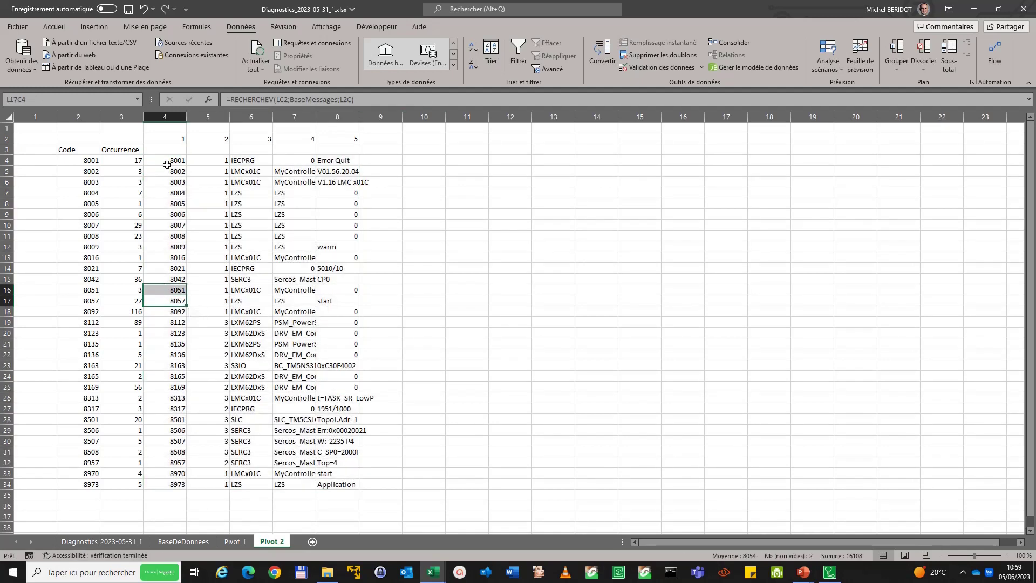
Step: Set the lookup index in row 2, column 4 to 2 and head that column Type, matching the BaseDeDonnees sheet
left_click(175, 140)
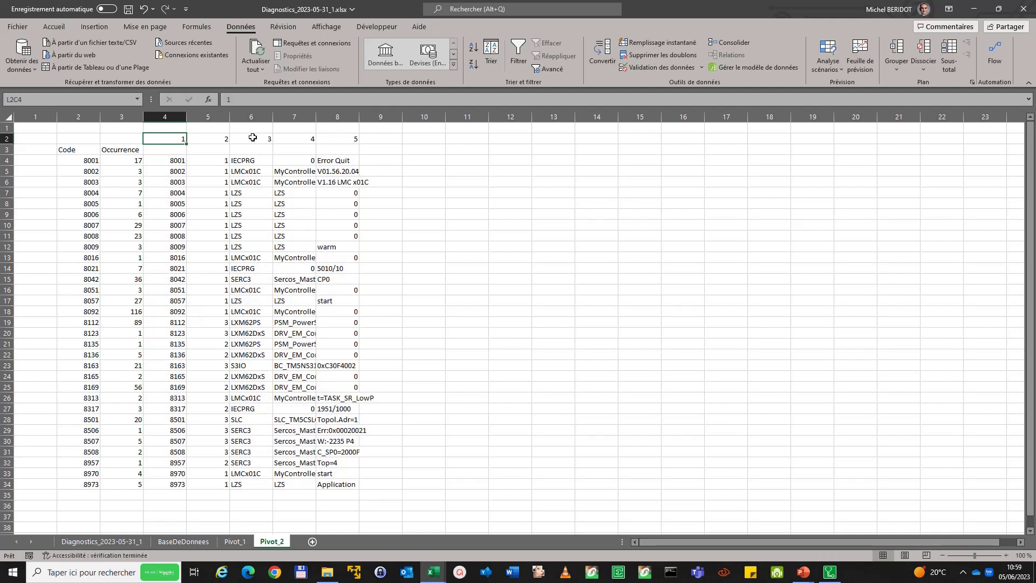
type("2")
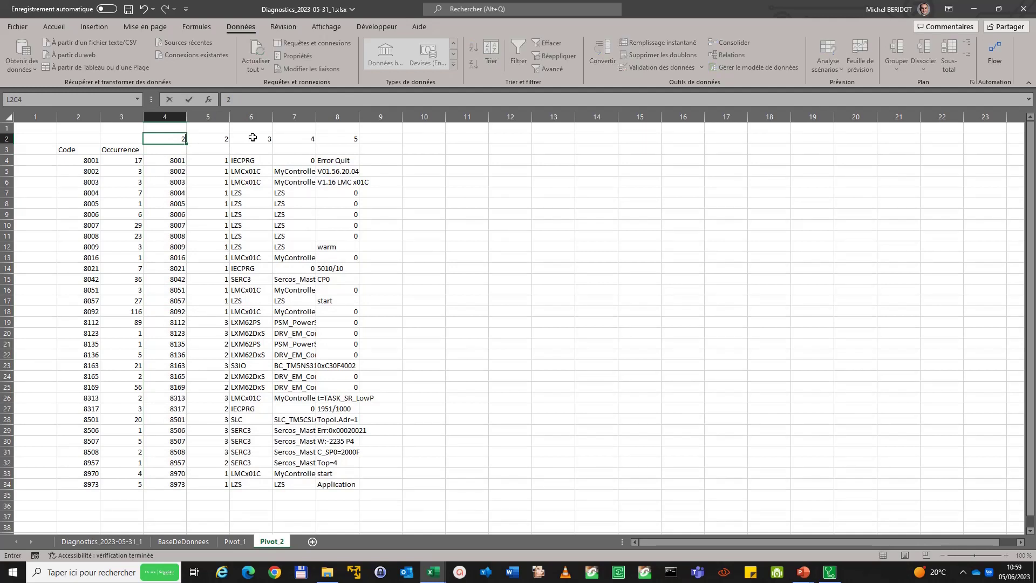
key("Return")
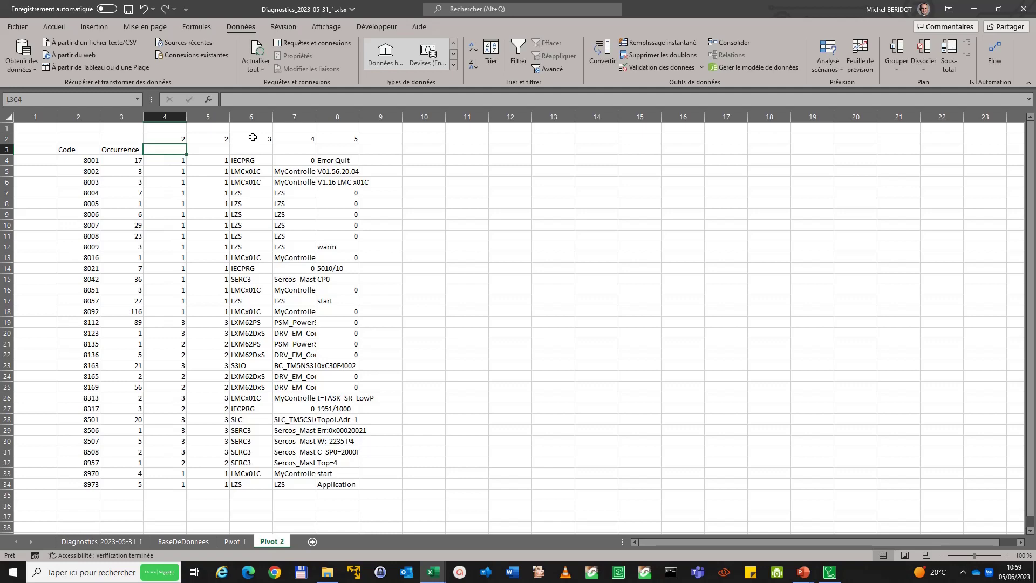
key("ctrl+Page_Up")
key("ctrl+Page_Up")
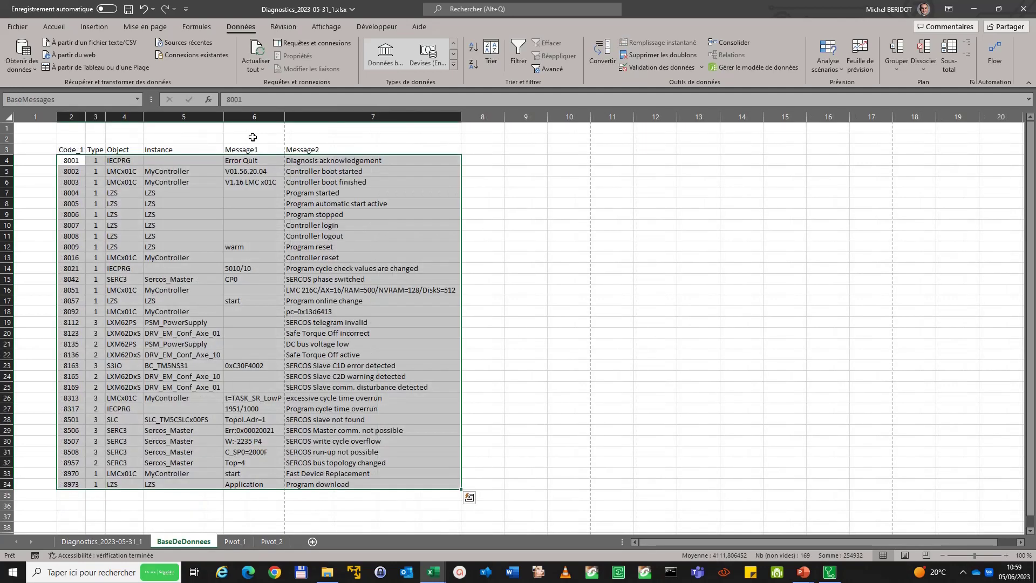
key("Down")
key("ctrl+Page_Down")
key("ctrl+Page_Down")
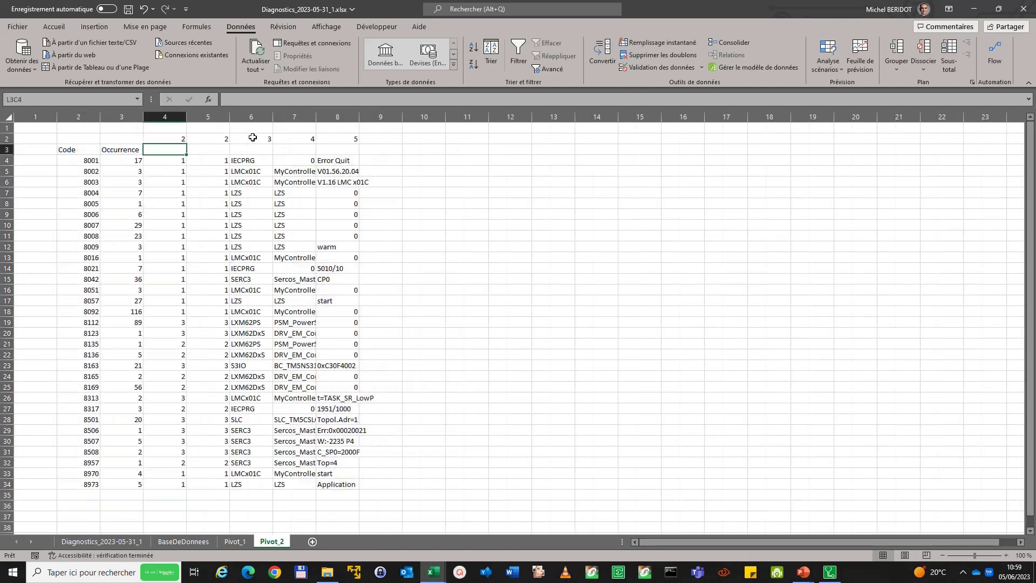
type("Typoe")
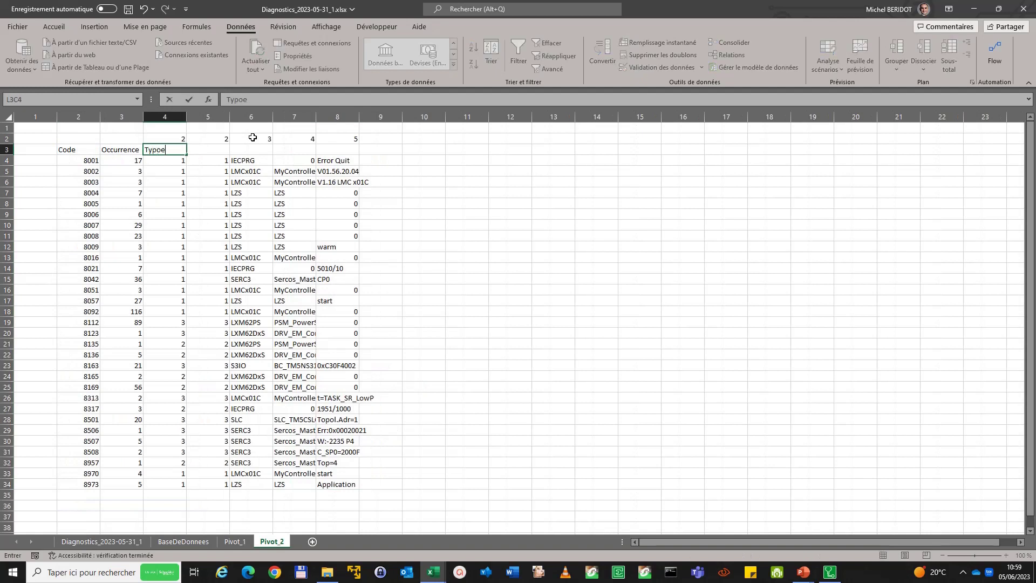
type("e")
key("Return")
key("Up")
Step: Set the lookup index in row 2, column 5 to 3
key("Right")
key("Right")
key("Up")
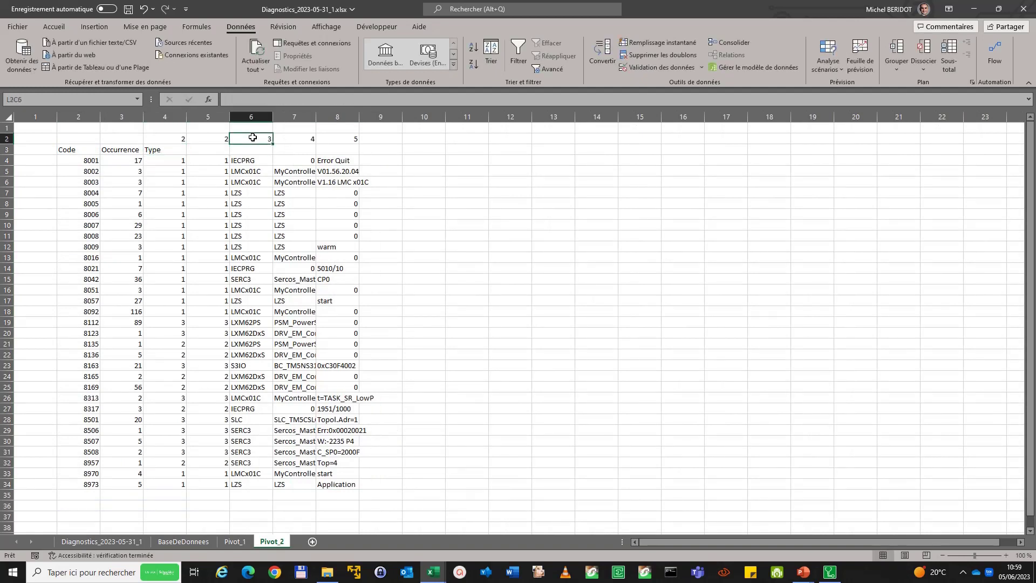
key("Left")
type("3")
key("Return")
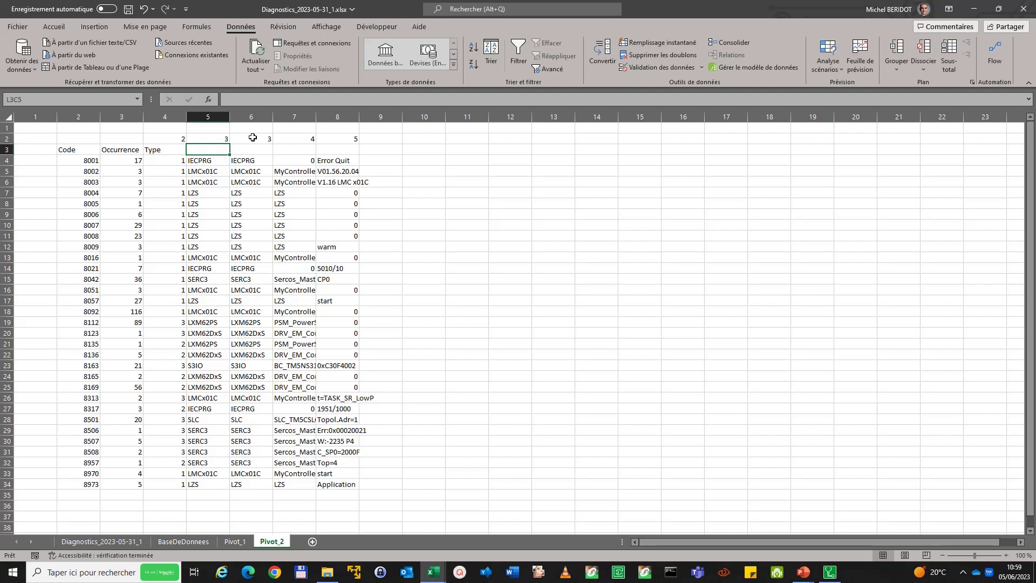
Step: Set the lookup index in row 2, column 5 to 4
key("Up")
type("4")
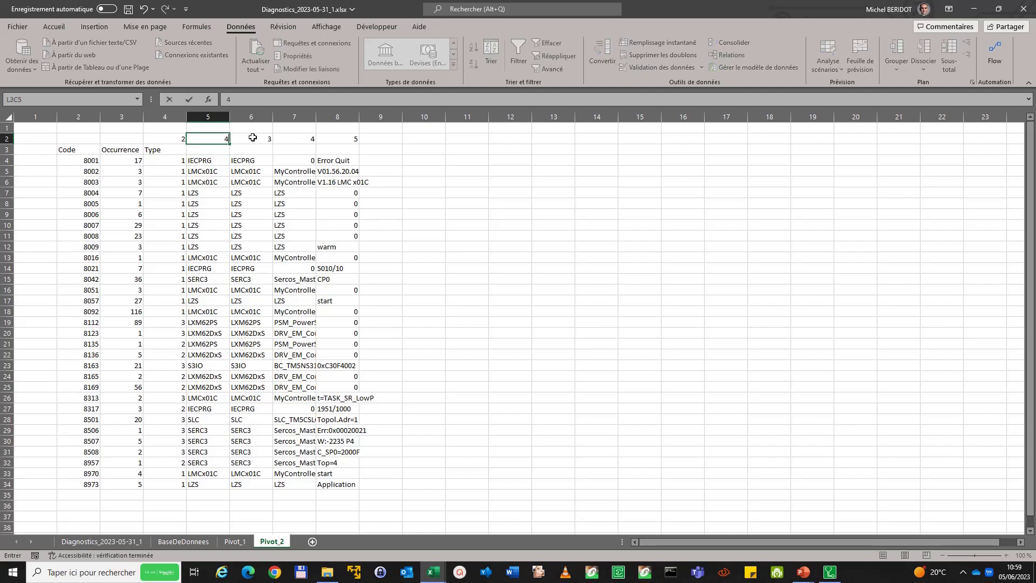
key("Return")
Step: Copy the Message1 and Message2 headings from BaseDeDonnees into row 3, columns 5 and 6 of Pivot_2
key("ctrl+Page_Up")
key("ctrl+Page_Up")
key("ctrl+Page_Up")
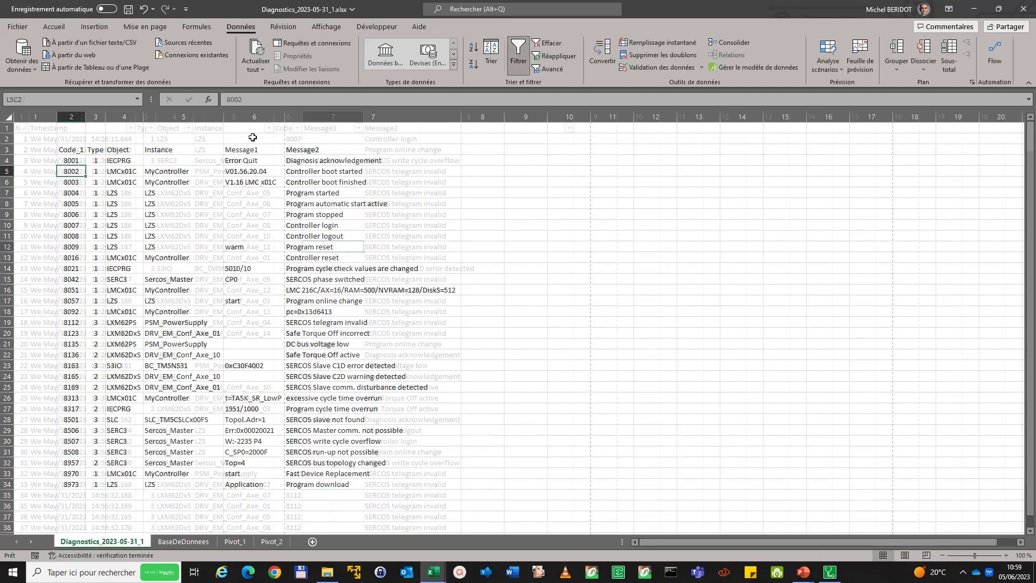
key("ctrl+Page_Down")
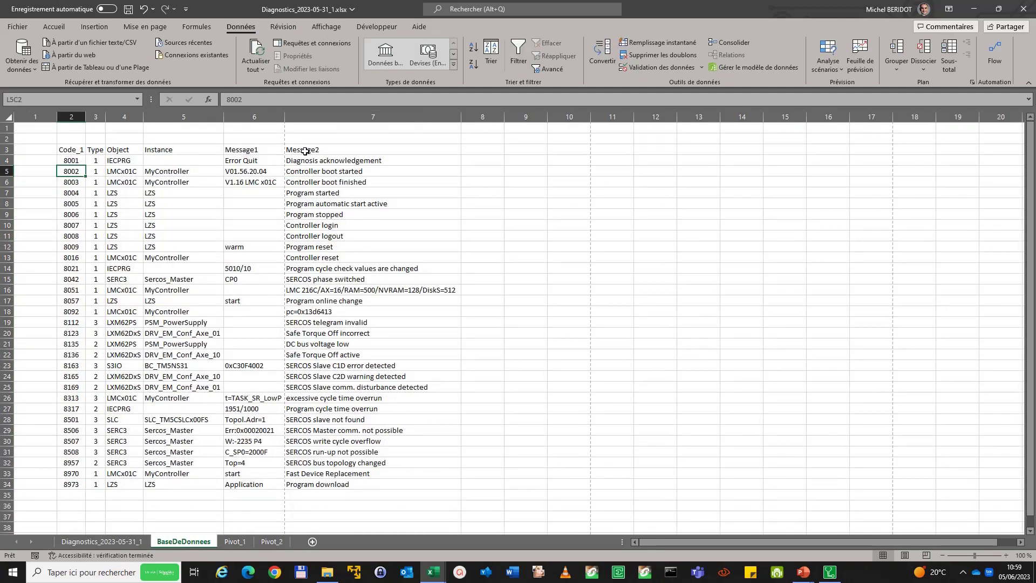
left_click_drag(273, 150, 306, 151)
key("ctrl+c")
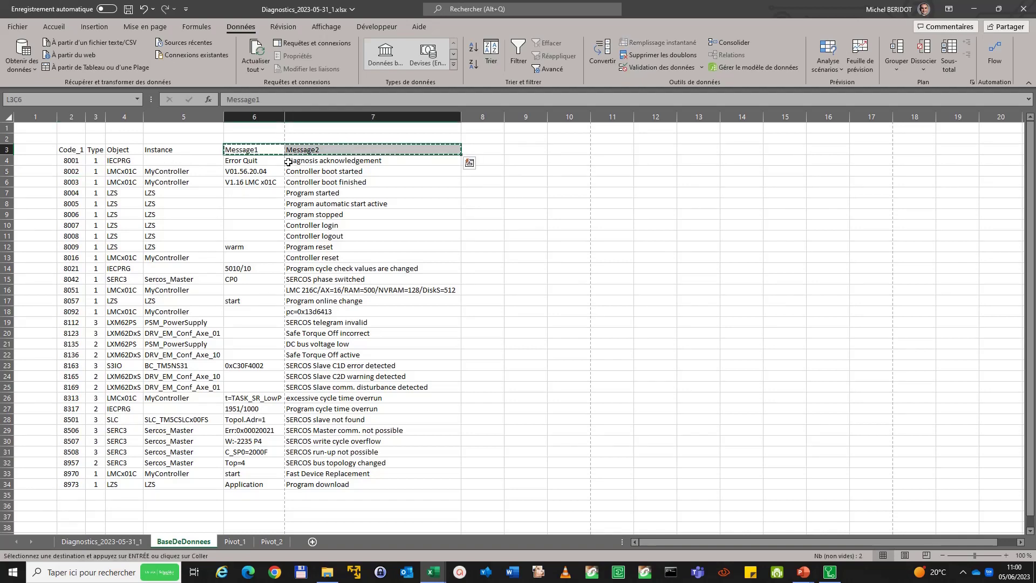
key("ctrl+Page_Down")
key("ctrl+Page_Down")
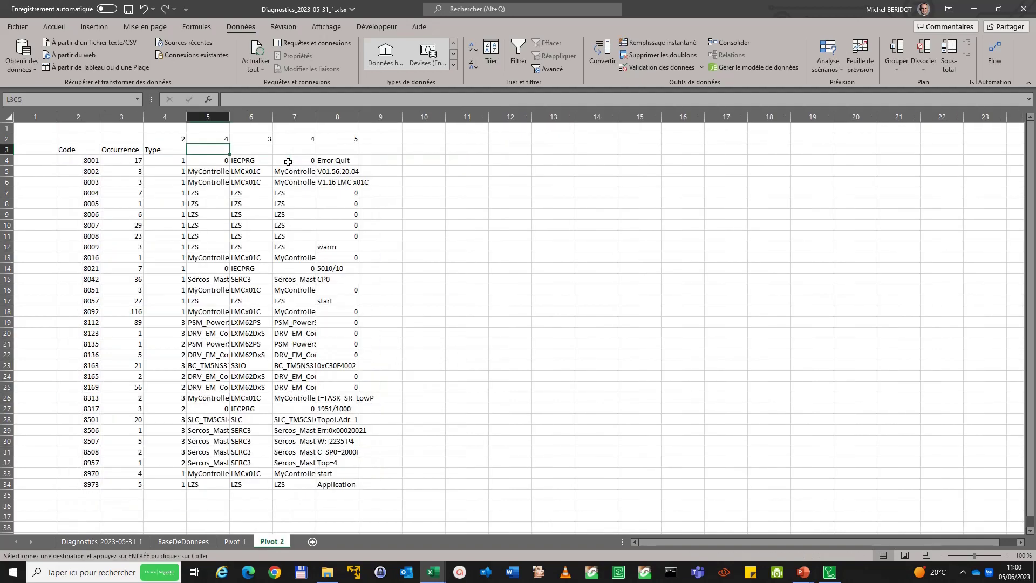
key("Return")
Step: Set the lookup index in row 2, column 6 to 5
key("Up")
key("Right")
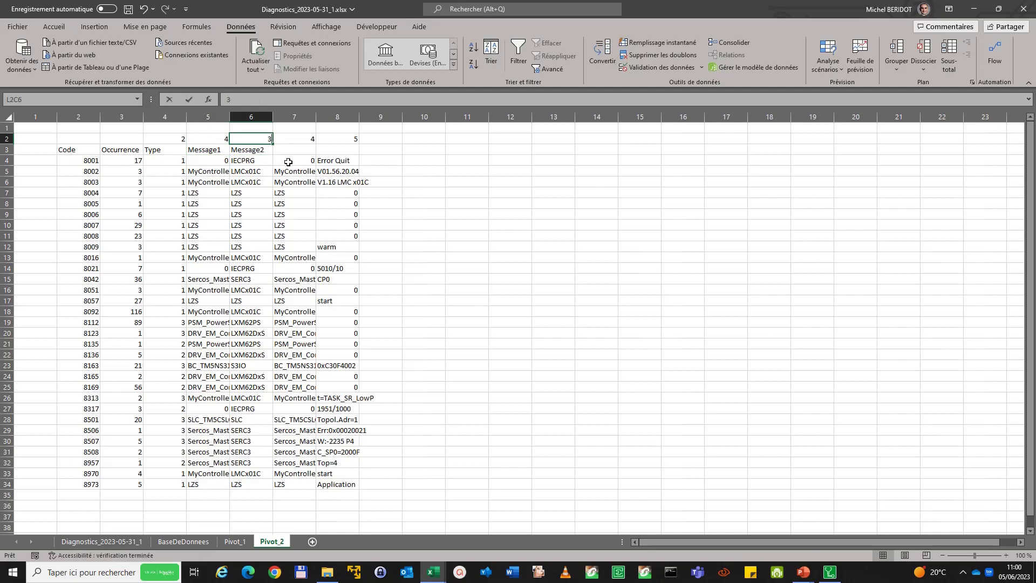
type("5")
key("Return")
Step: Delete the surplus columns 7 and 8 and add filters to the table from Code to Message2 in rows 3 to 34
left_click_drag(311, 116, 369, 121)
right_click(369, 121)
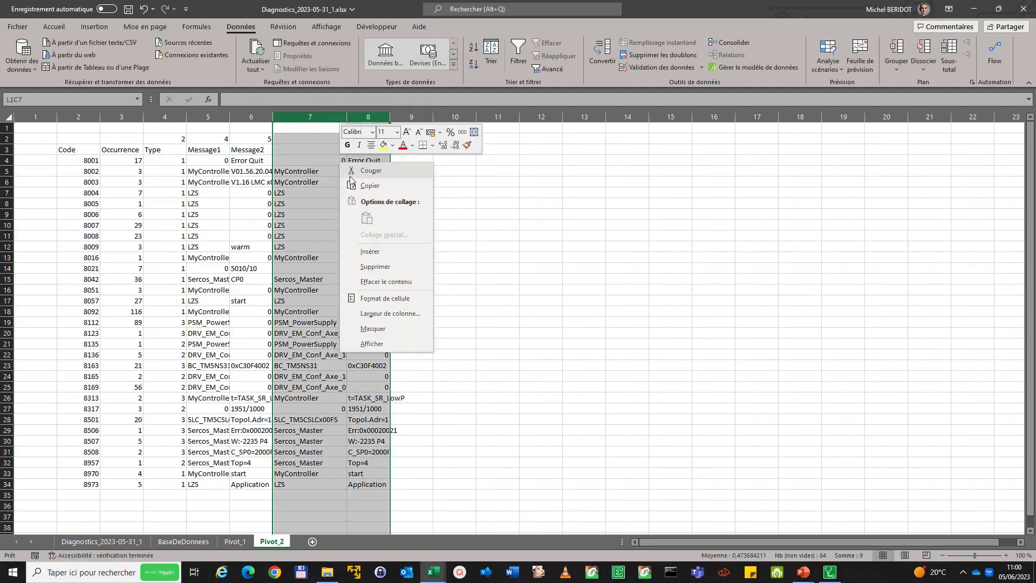
left_click(403, 265)
left_click(639, 257)
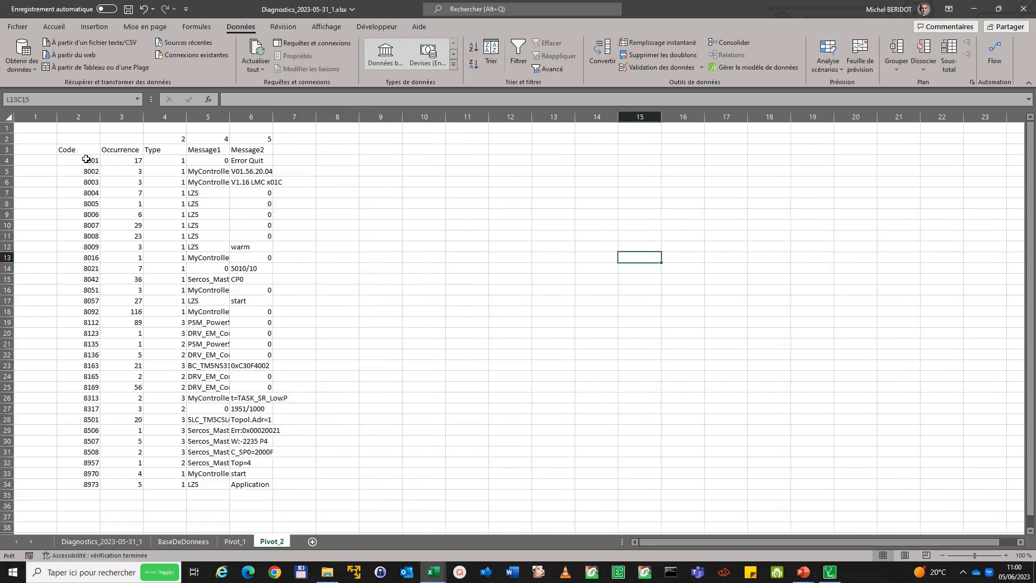
left_click_drag(81, 150, 257, 484)
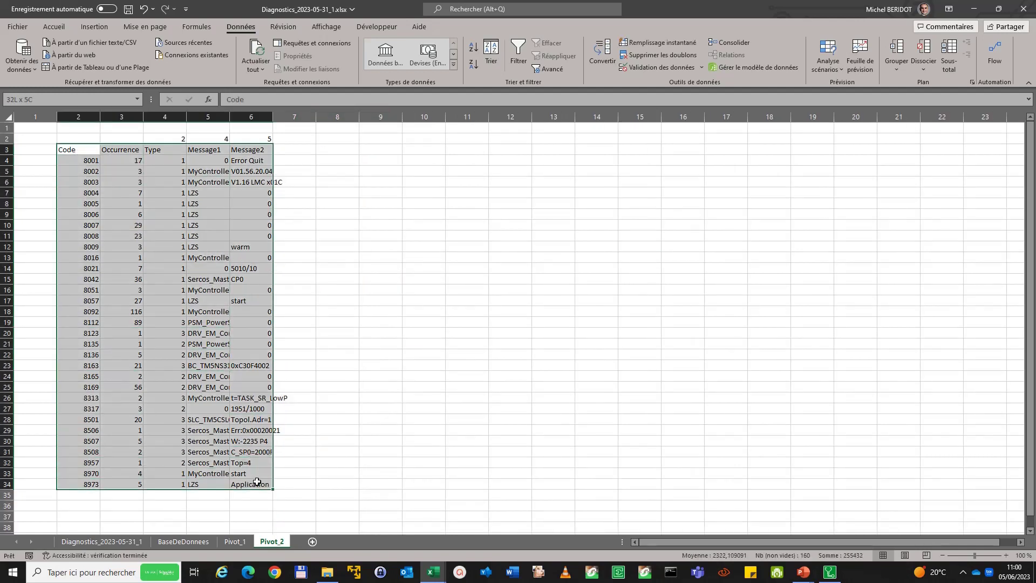
left_click(517, 54)
Step: Autofit the widths of columns 2 to 6 and save the workbook
left_click_drag(81, 116, 251, 116)
double_click(99, 118)
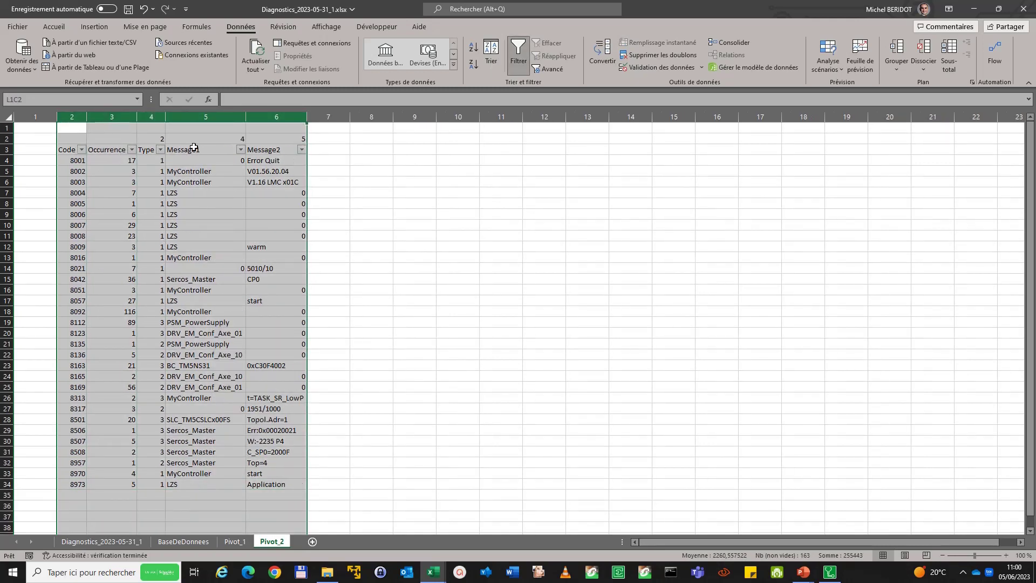
left_click(381, 204)
key("ctrl+s")
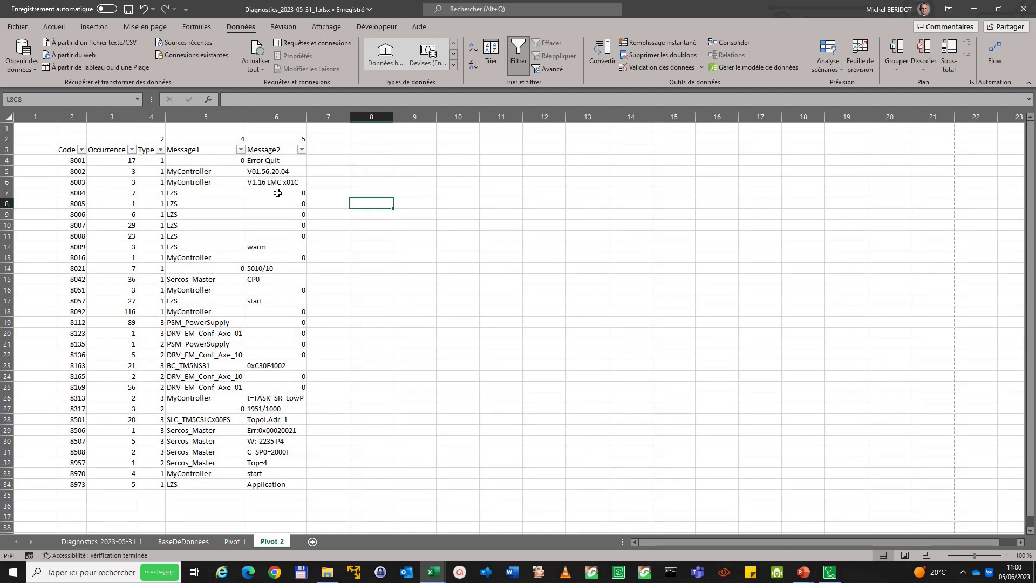
Step: Filter the Type column to show only the rows of type 1
left_click(160, 149)
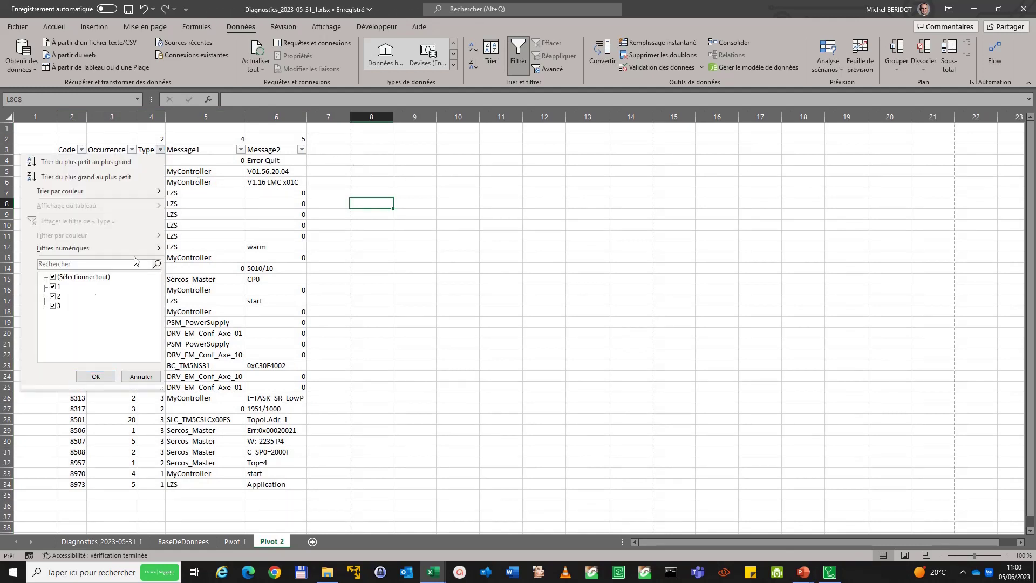
left_click(56, 296)
left_click(56, 306)
left_click(96, 376)
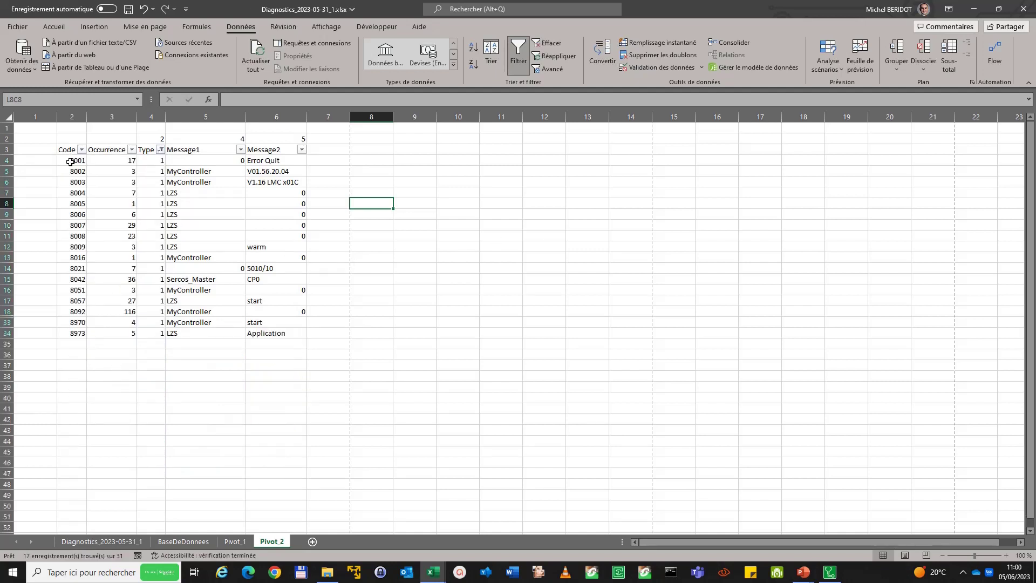
Step: Fill the visible type 1 rows, from Code to Message2, with light green
left_click_drag(71, 162, 292, 334)
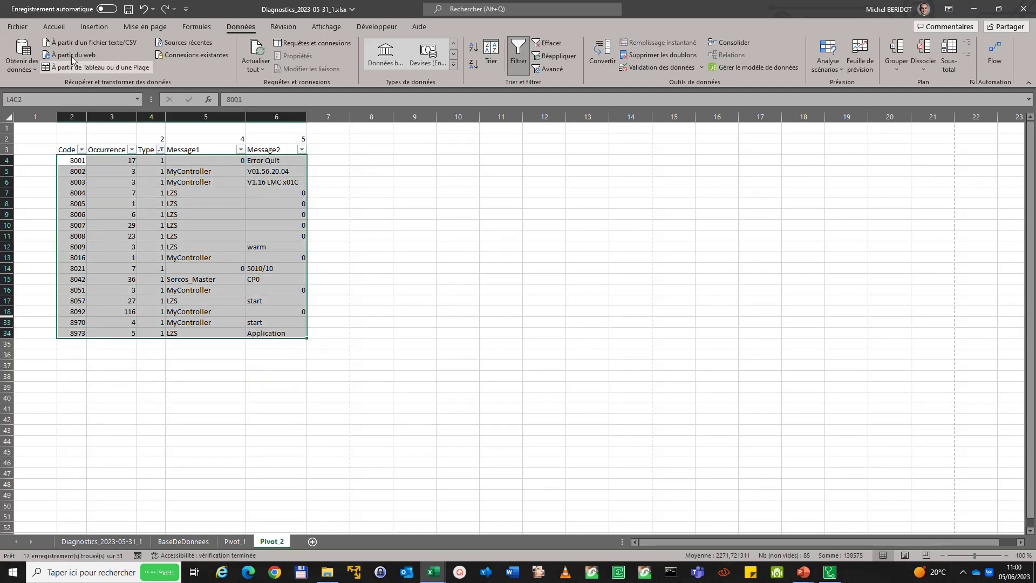
left_click(61, 27)
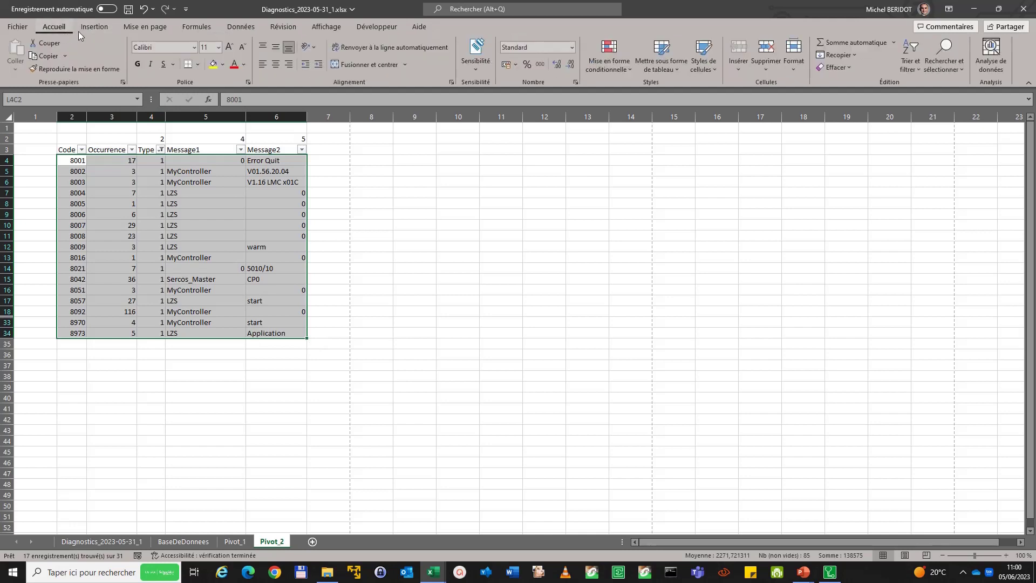
left_click(222, 64)
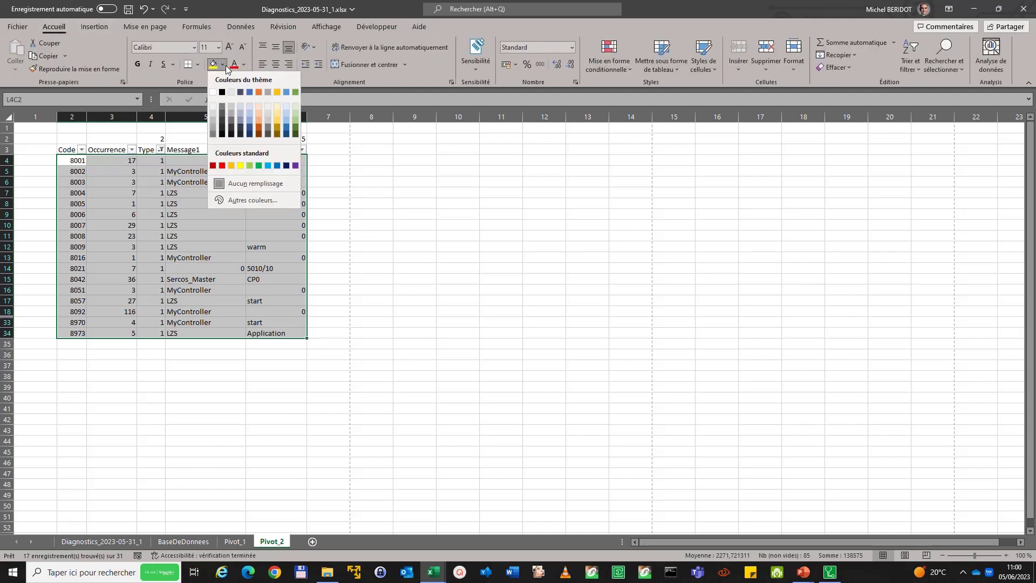
left_click(249, 166)
left_click(447, 214)
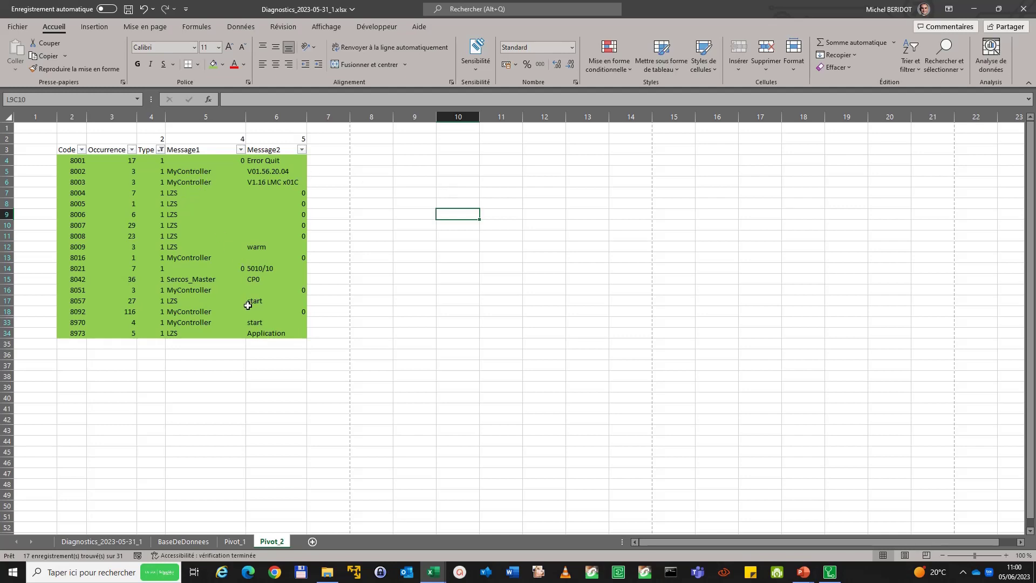
Step: Check the looked-up message details for codes 8001 to 8003 and go to the Diagnostics_2023-05-31_1 sheet
left_click(297, 162)
left_click_drag(121, 160, 270, 160)
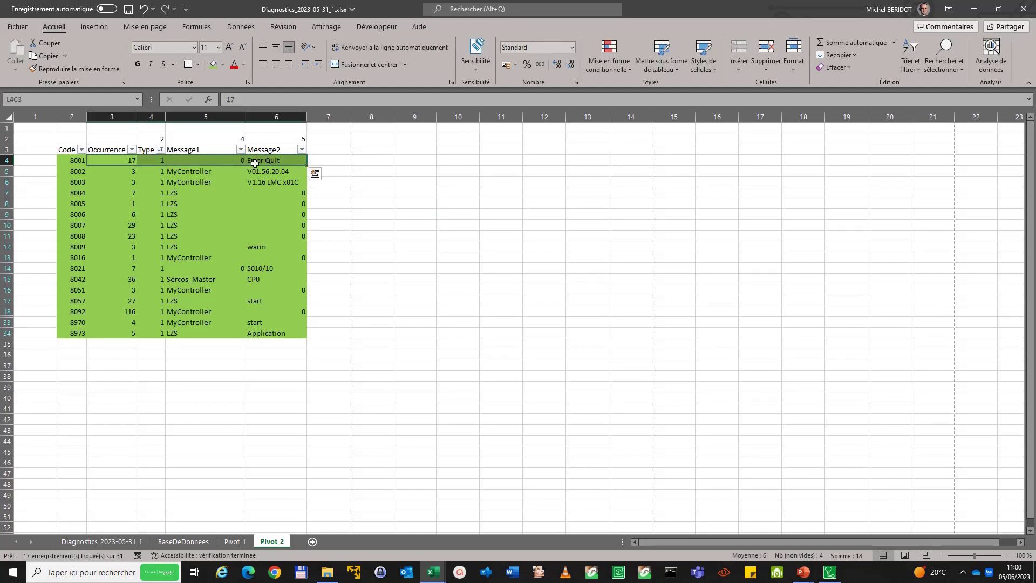
left_click(197, 171)
left_click_drag(209, 175, 210, 177)
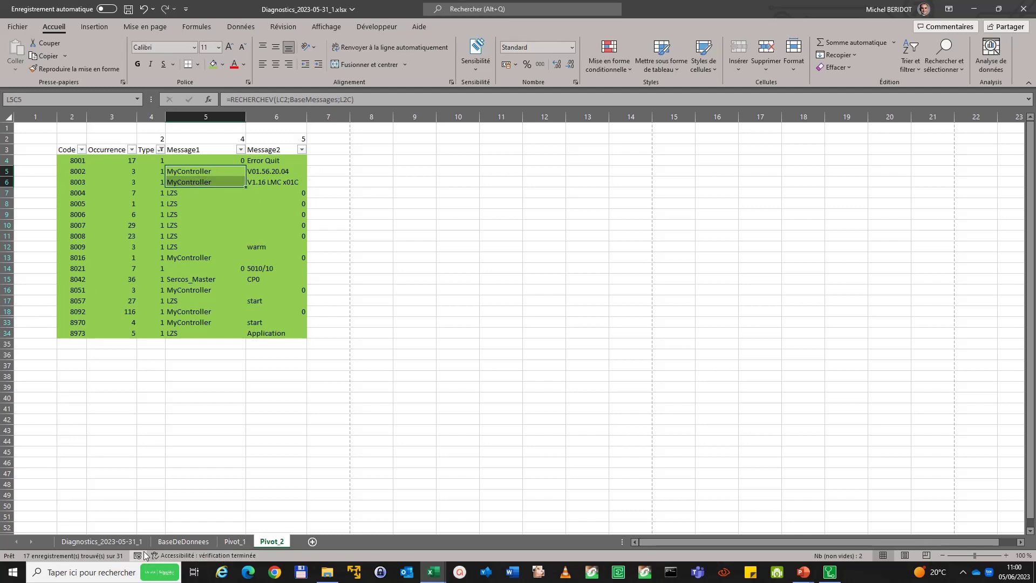
left_click(115, 542)
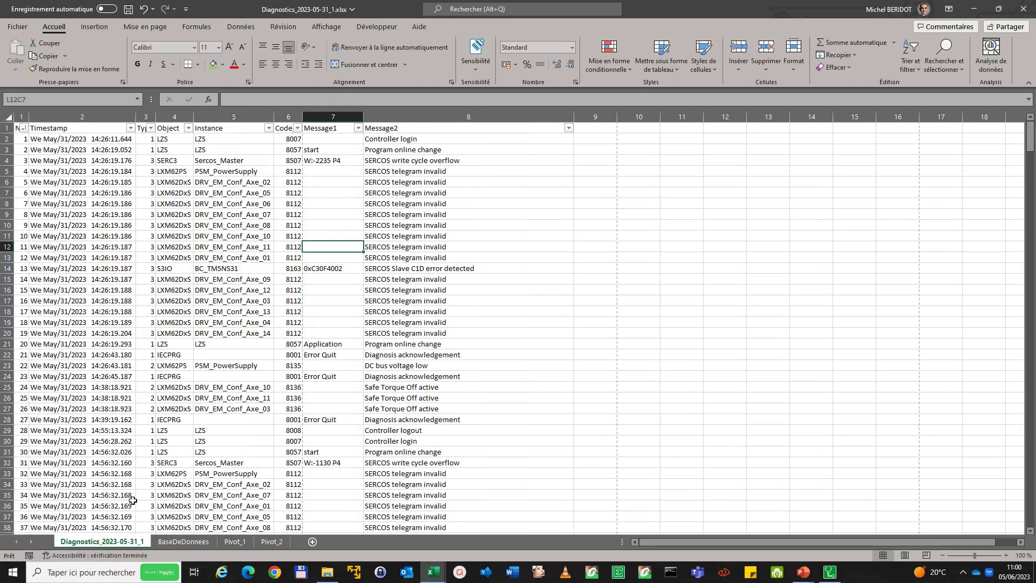
left_click(151, 128)
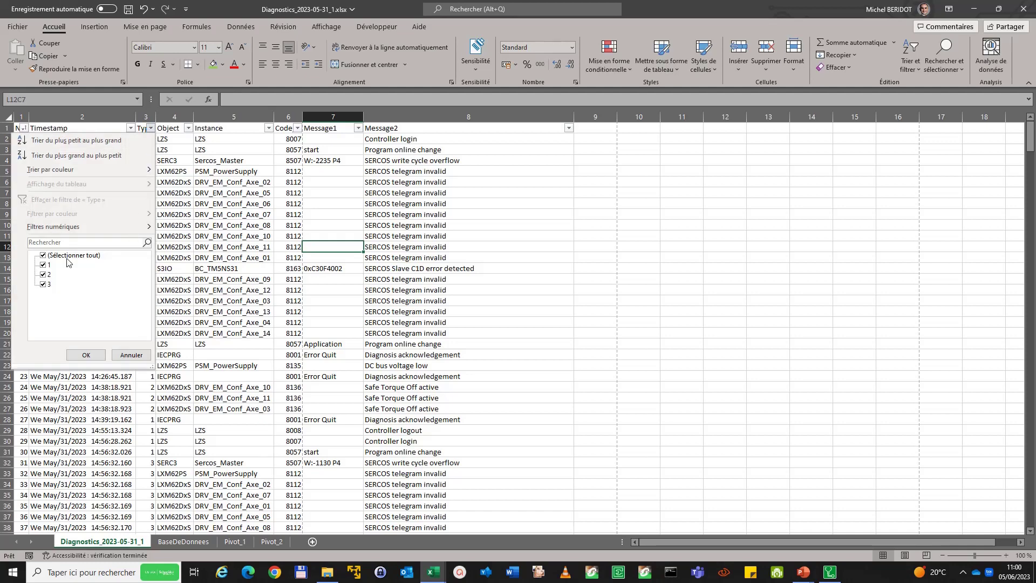
left_click(27, 131)
left_click(25, 129)
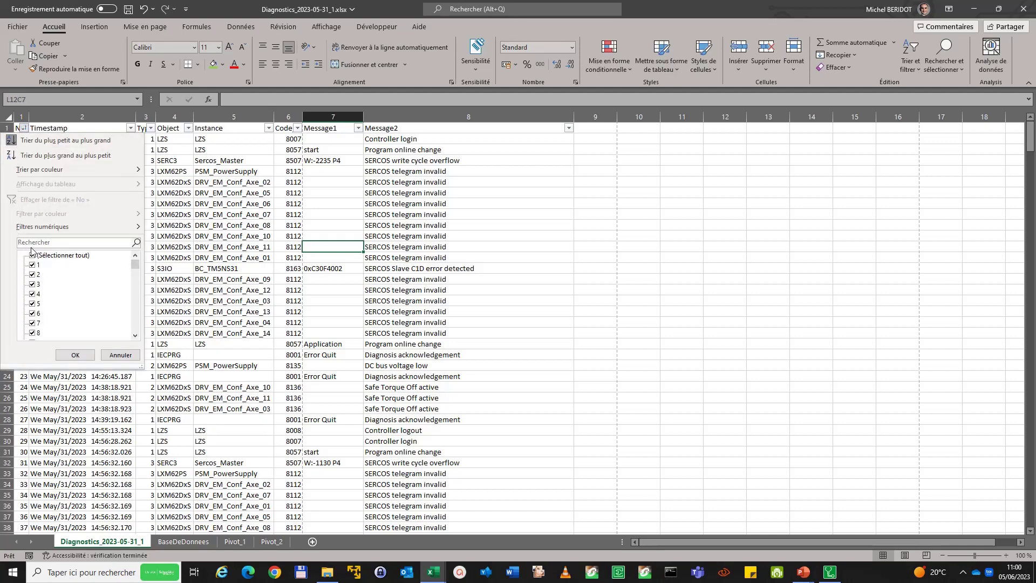
key("Escape")
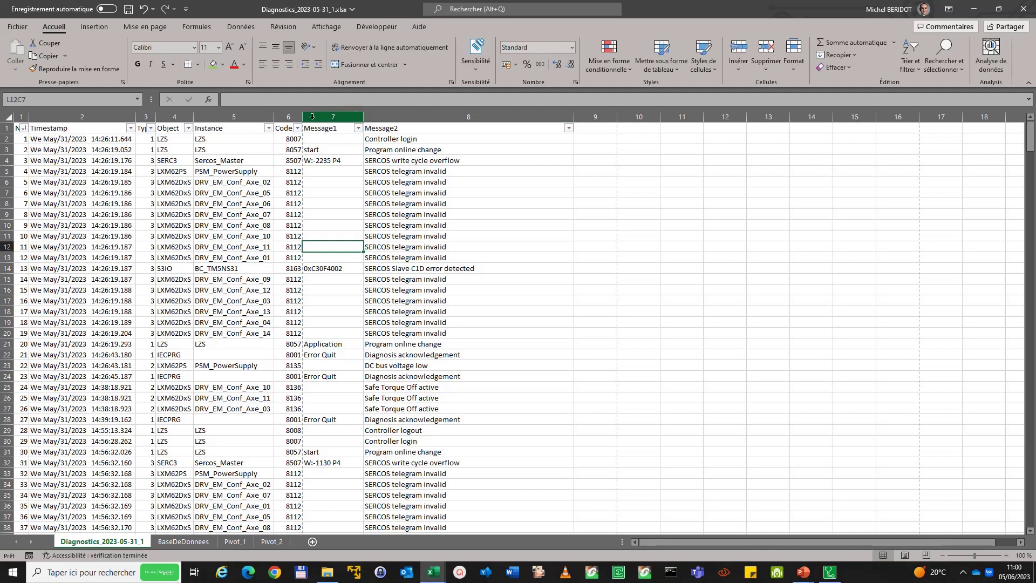
Step: Filter the Code column of the diagnostics list to show only codes 8002 and 8003
left_click(297, 127)
left_click(190, 256)
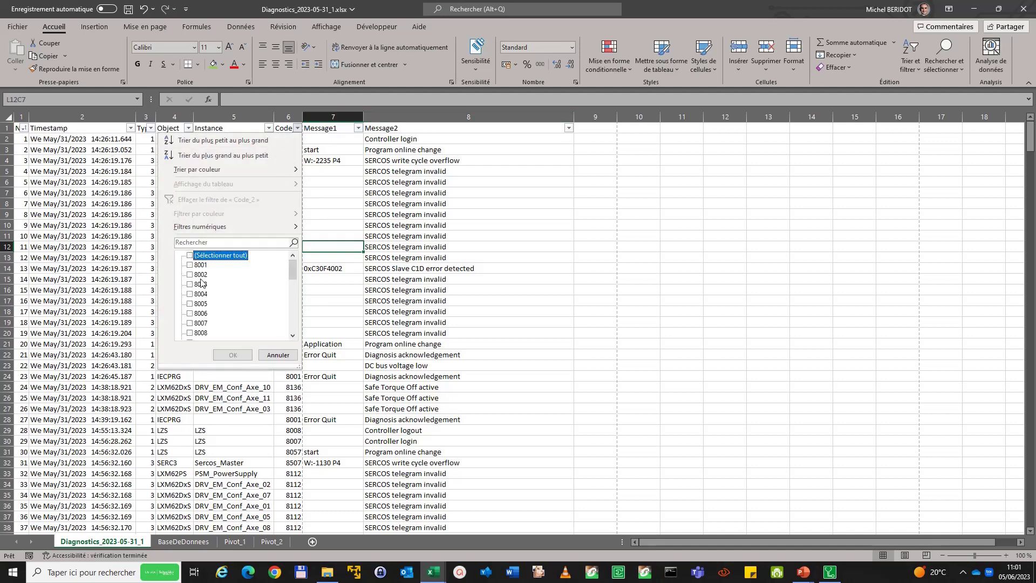
left_click(190, 284)
left_click(190, 275)
left_click(235, 359)
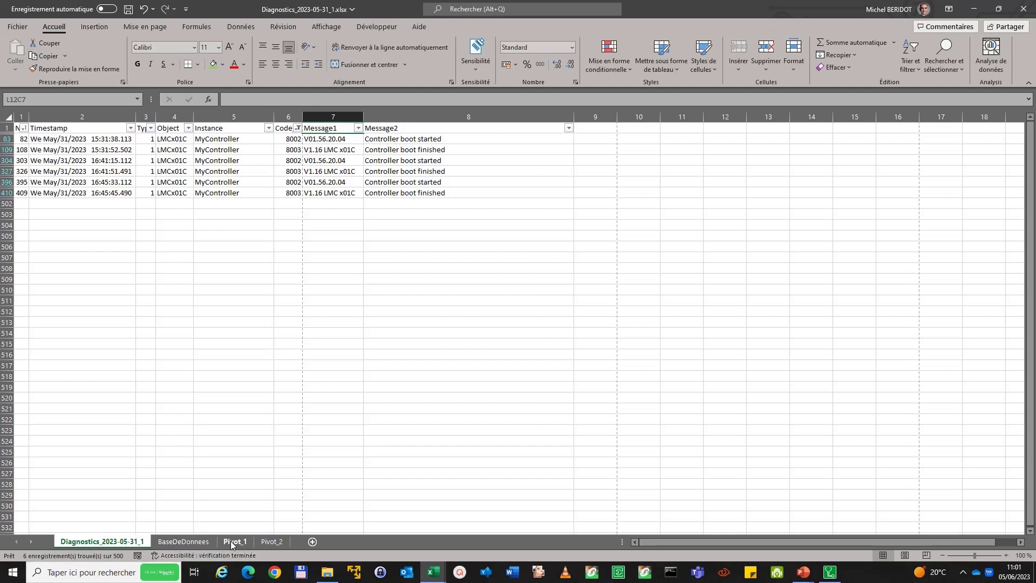
Step: On the Pivot_2 sheet, set the row 2 lookup index to 6 for Message2 and 5 for Message1
left_click(272, 541)
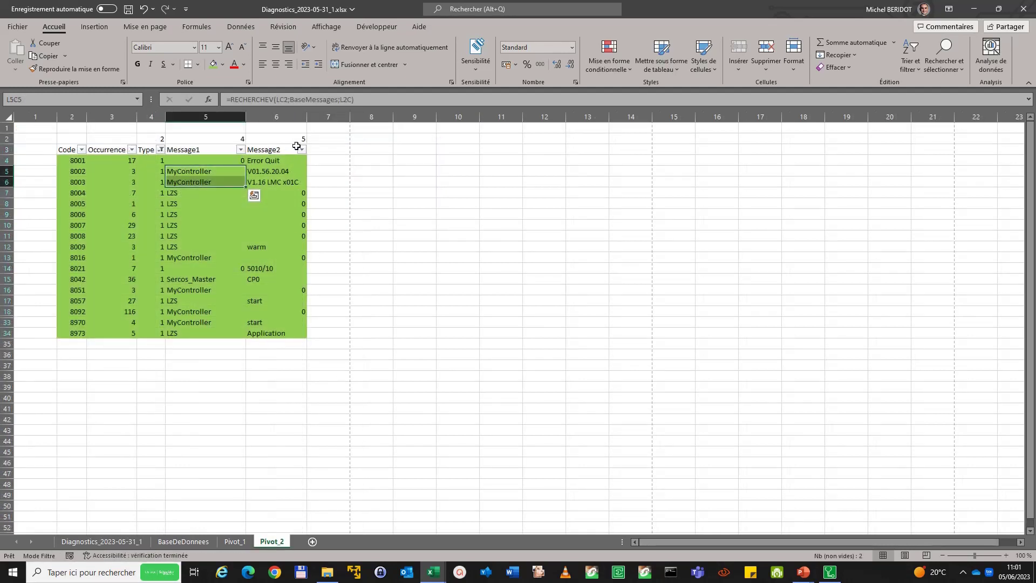
type("6")
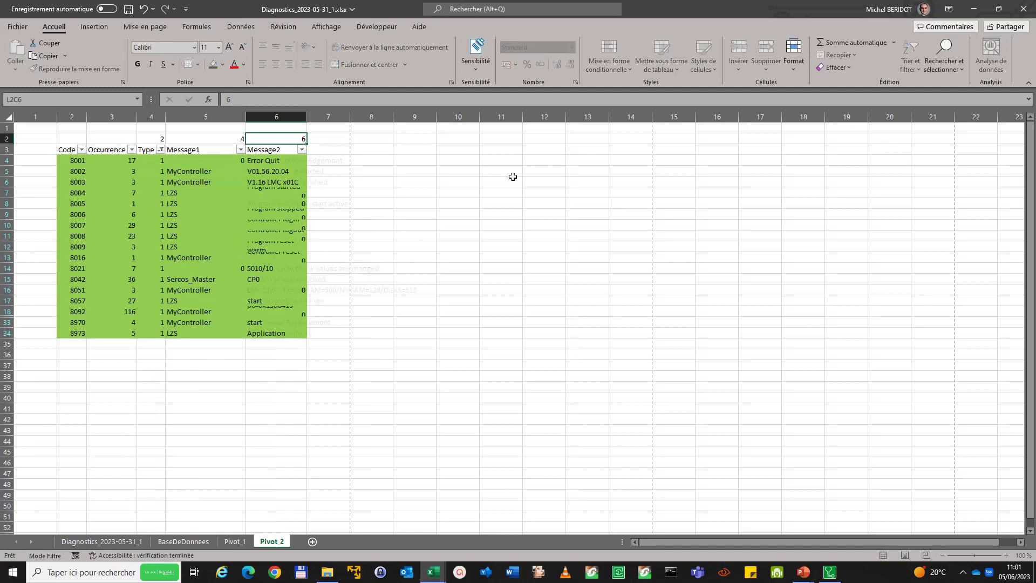
key("Return")
key("Up")
key("Left")
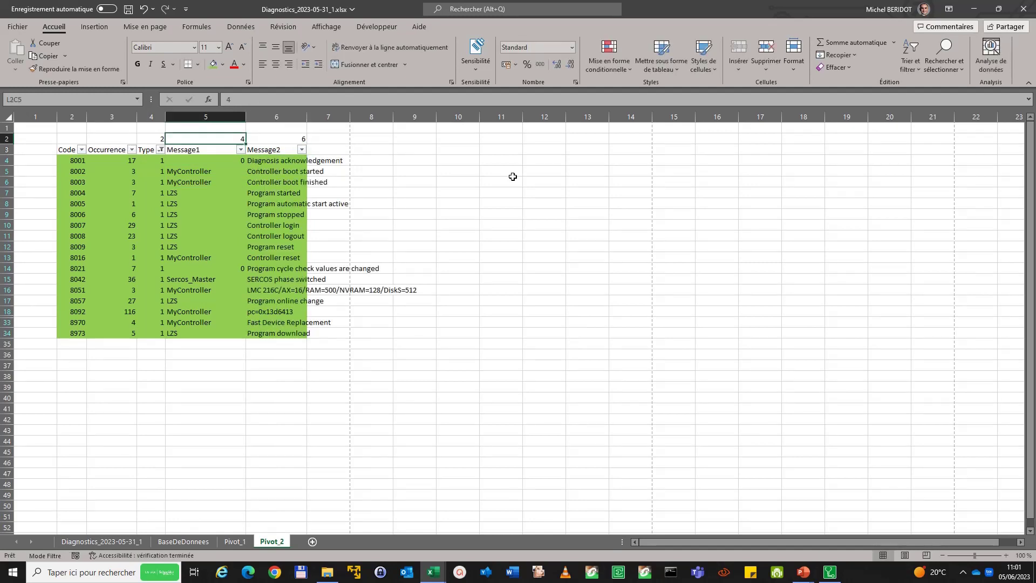
type("5")
key("Return")
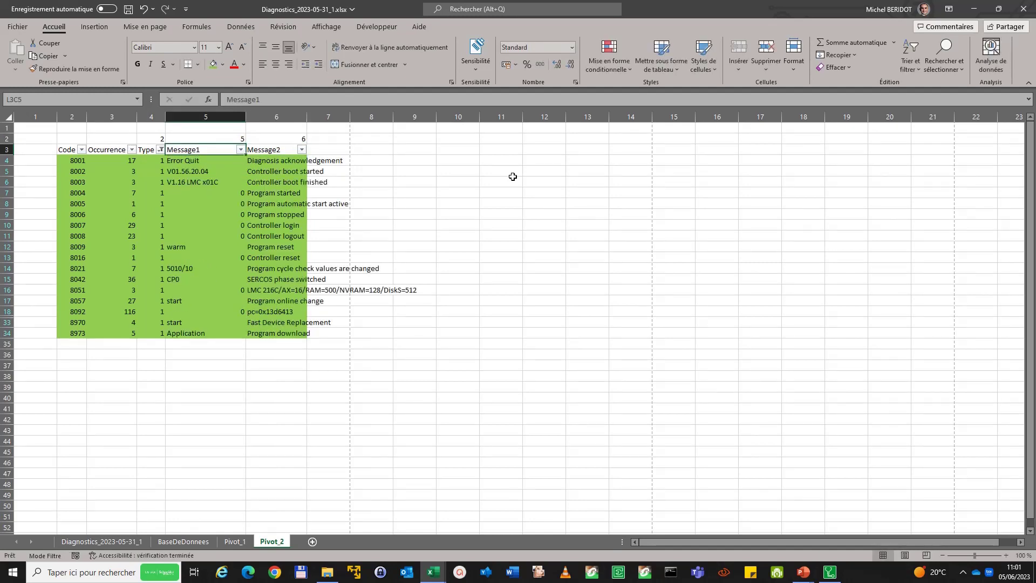
Step: Autofit the widths of the Message1 and Message2 columns and check the descriptions of codes 8001 to 8004
left_click_drag(233, 116, 285, 122)
double_click(245, 116)
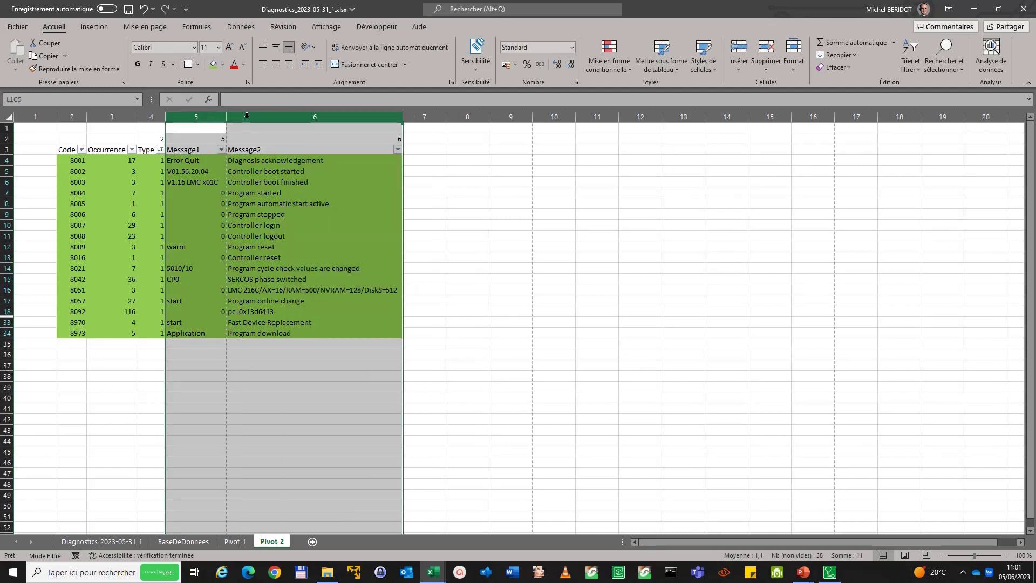
left_click(322, 183)
left_click(310, 161)
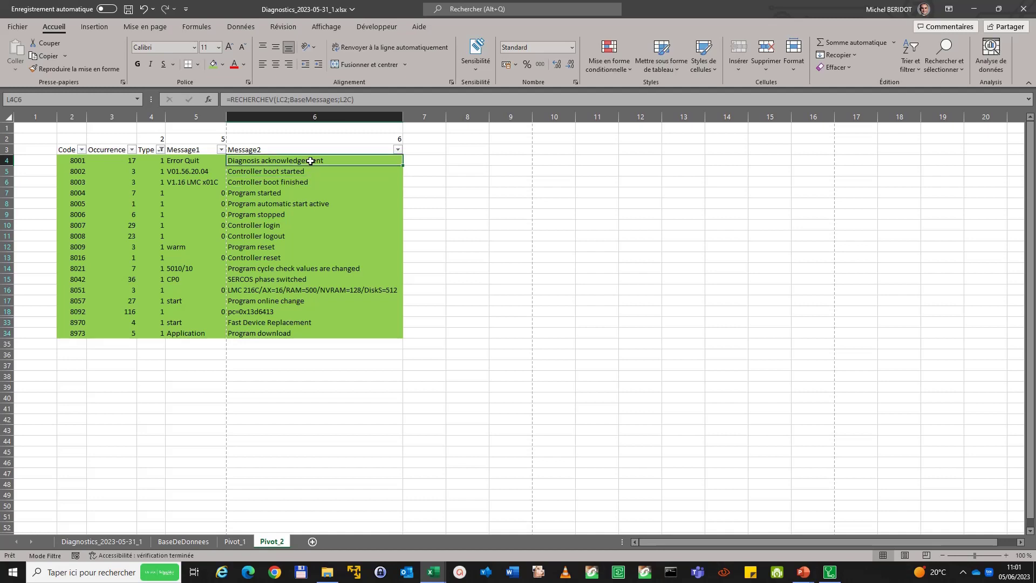
left_click(257, 172)
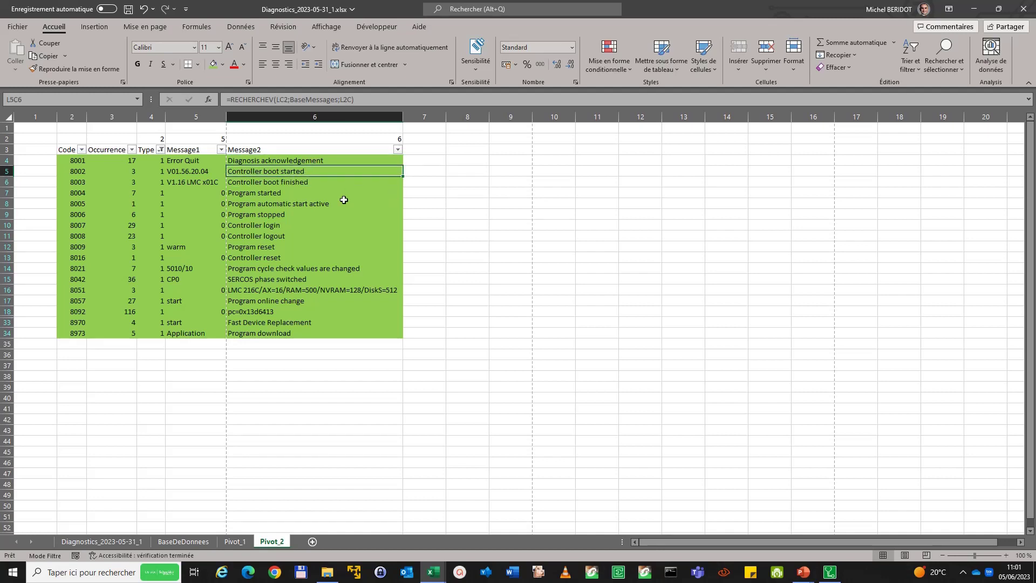
left_click(263, 182)
left_click(280, 196)
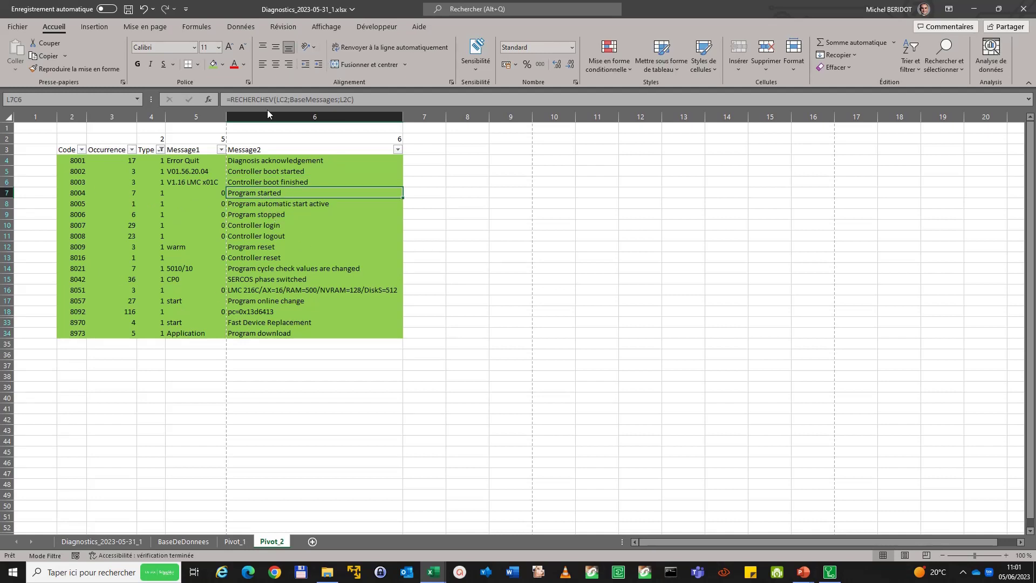
Step: Filter the Type column to show only type 2 and fill the visible rows with yellow
left_click(160, 149)
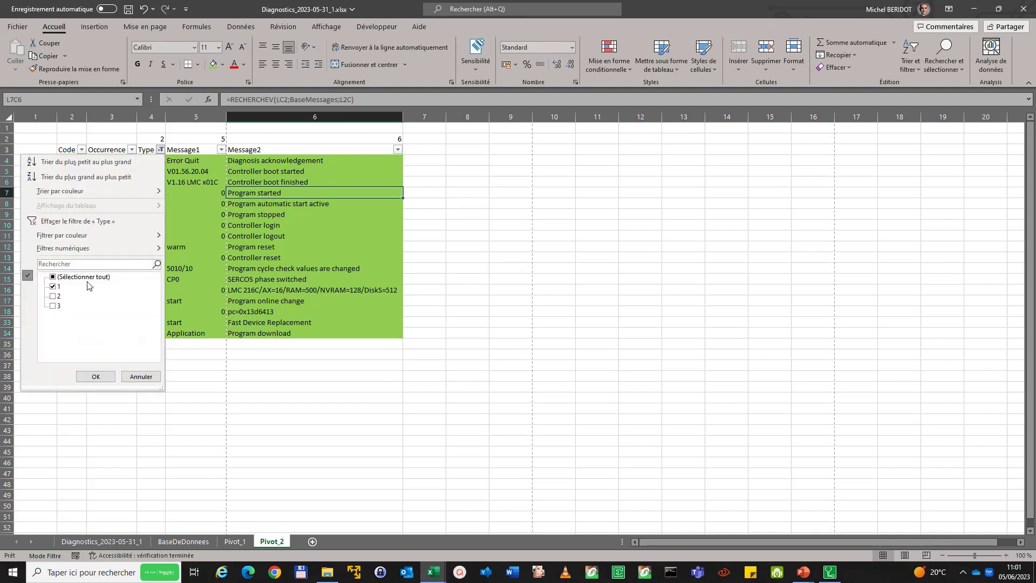
left_click(53, 296)
left_click(53, 286)
left_click(95, 376)
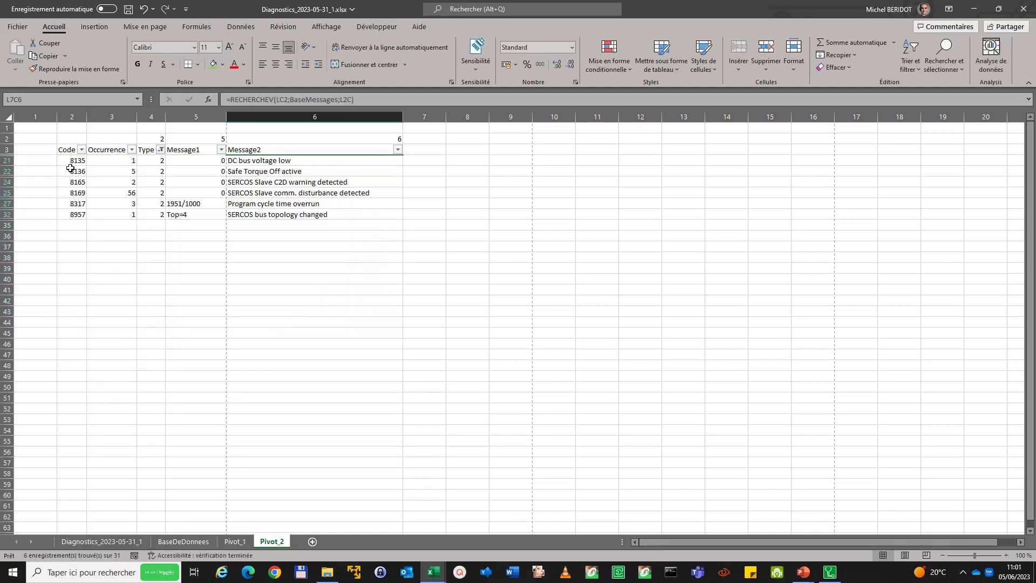
left_click_drag(72, 161, 263, 209)
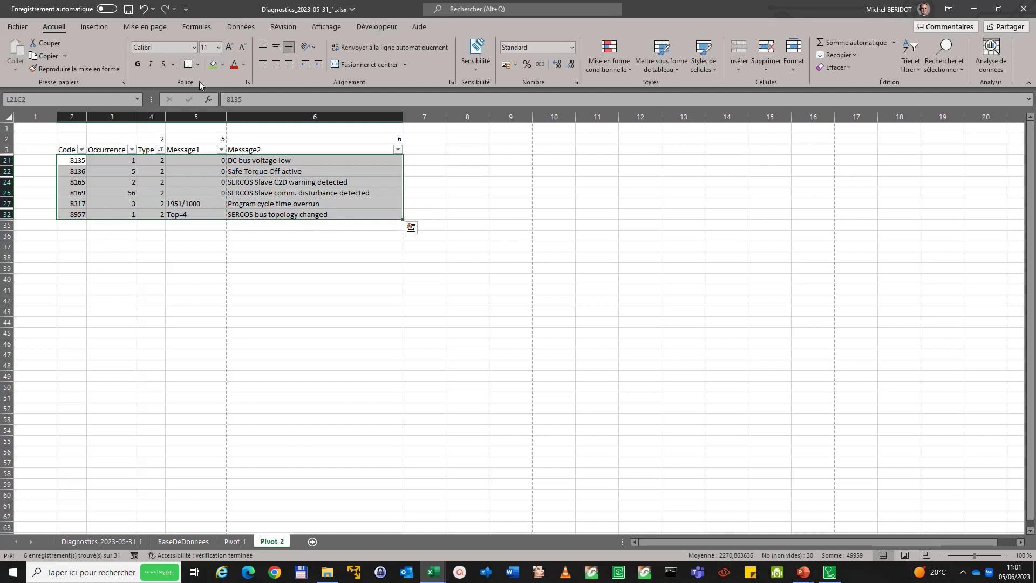
left_click(222, 65)
left_click(240, 165)
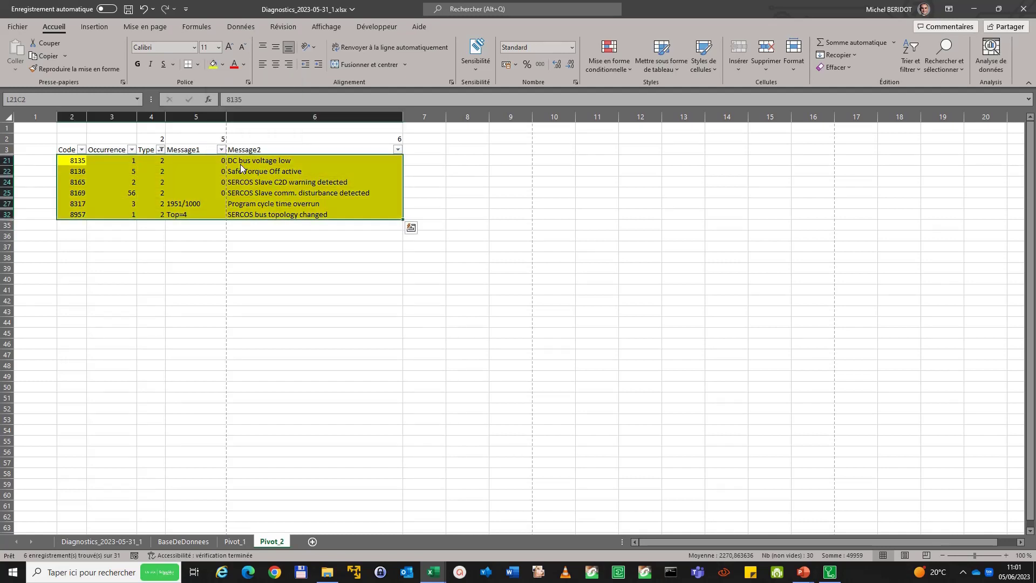
Step: Change the Type column filter to show only the rows of type 3
left_click(161, 150)
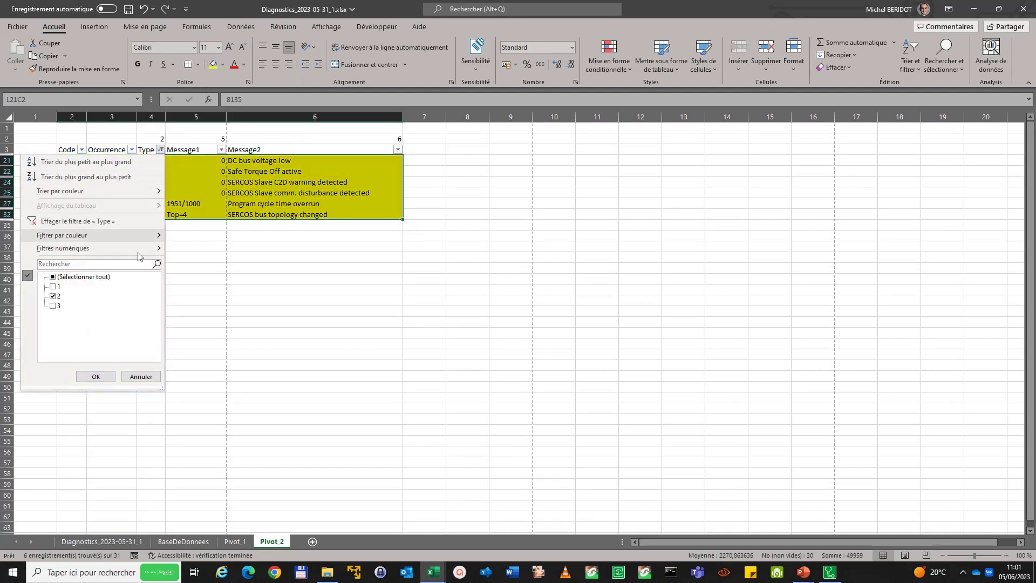
left_click(53, 296)
left_click(53, 306)
left_click(96, 377)
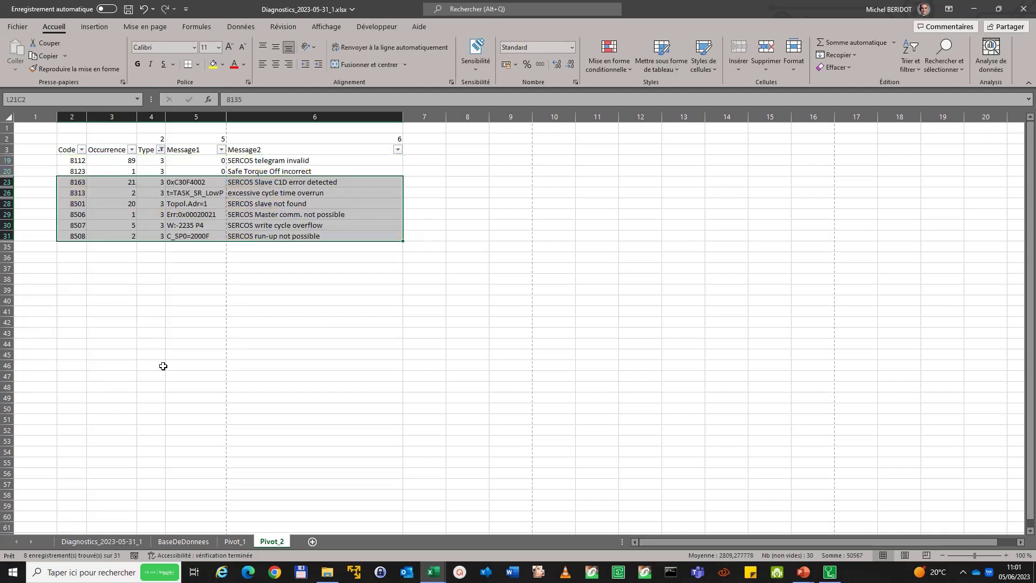
left_click(154, 363)
Step: Format the visible type 3 rows, from Code to Message2, with a red fill and bold white text
left_click_drag(76, 160, 271, 237)
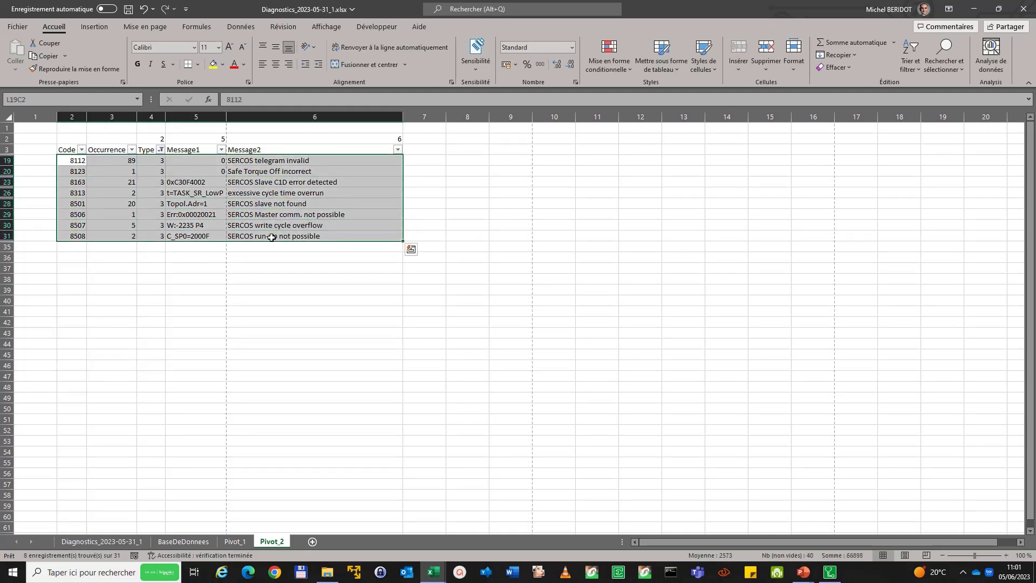
left_click(222, 64)
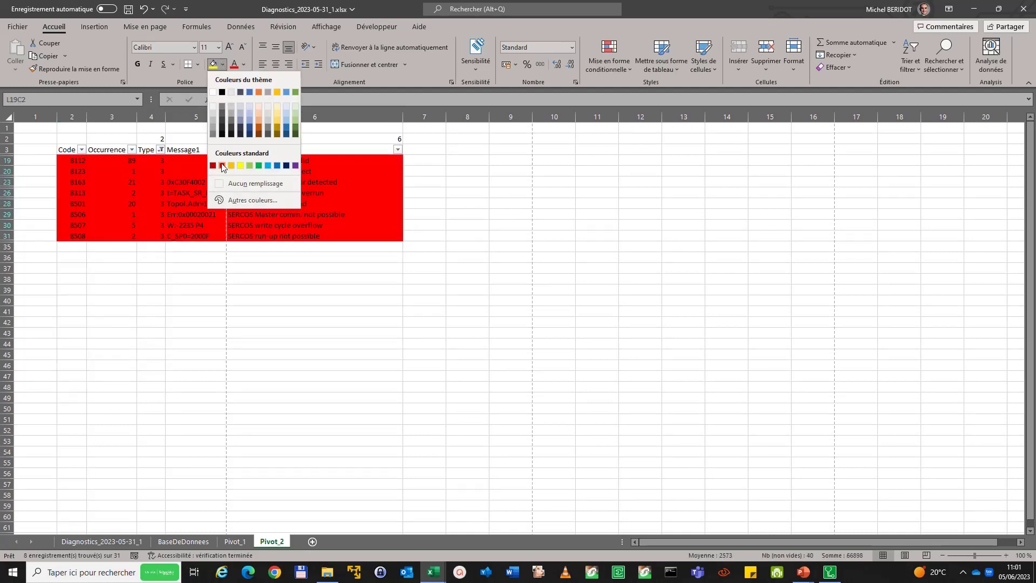
left_click(222, 164)
left_click(244, 64)
left_click(235, 111)
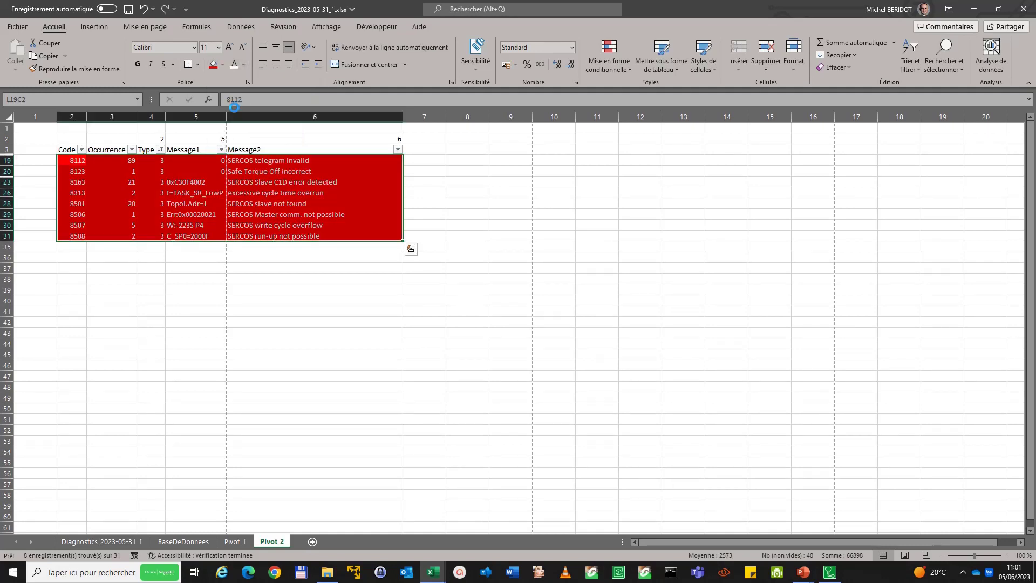
left_click(139, 66)
left_click(195, 302)
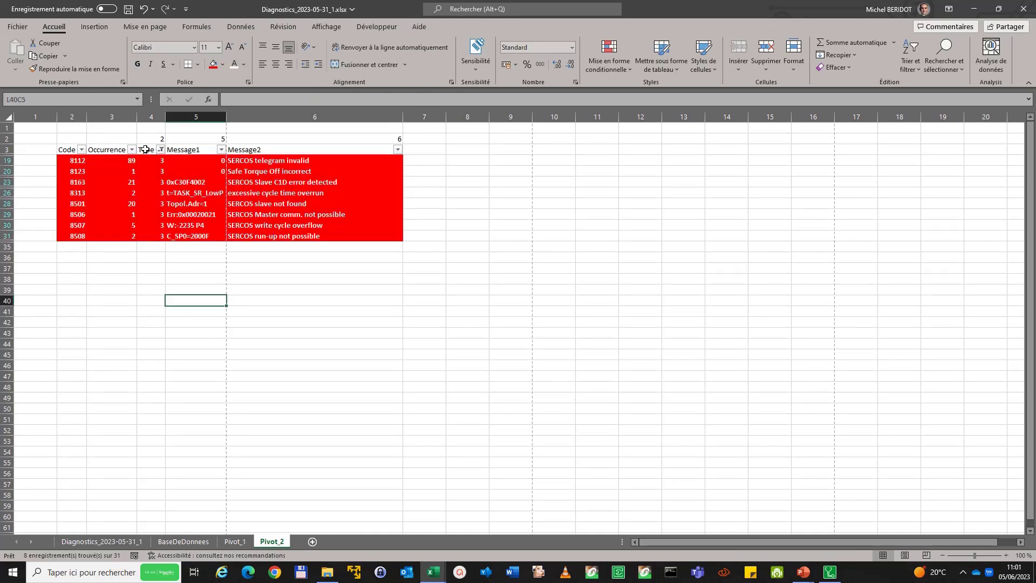
Step: Clear the Type filter to show all rows of the table again
left_click(285, 27)
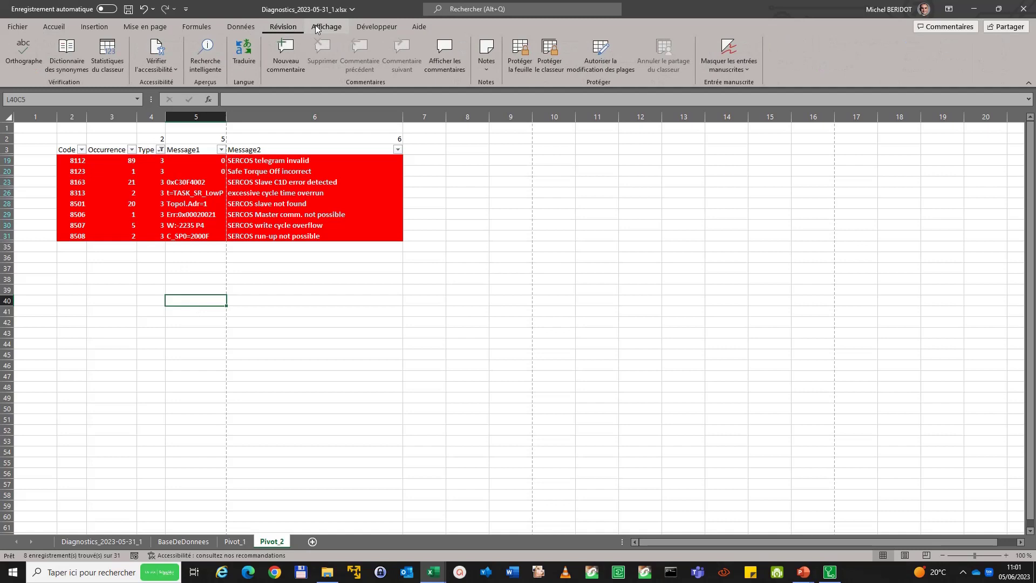
left_click(241, 27)
left_click(548, 43)
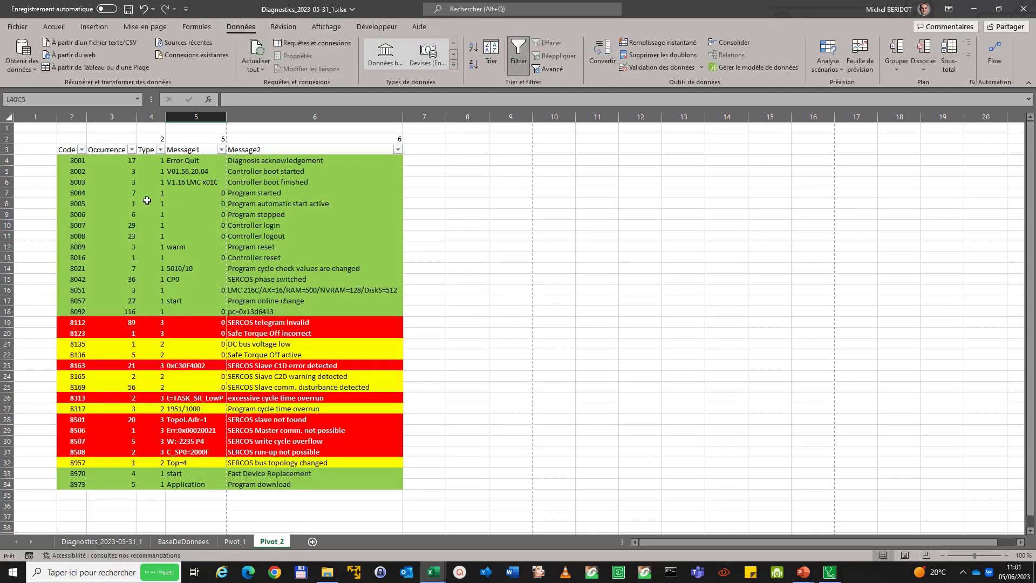
Step: Sort the table by Occurrence from largest to smallest and slightly widen the Message2 column
left_click(132, 151)
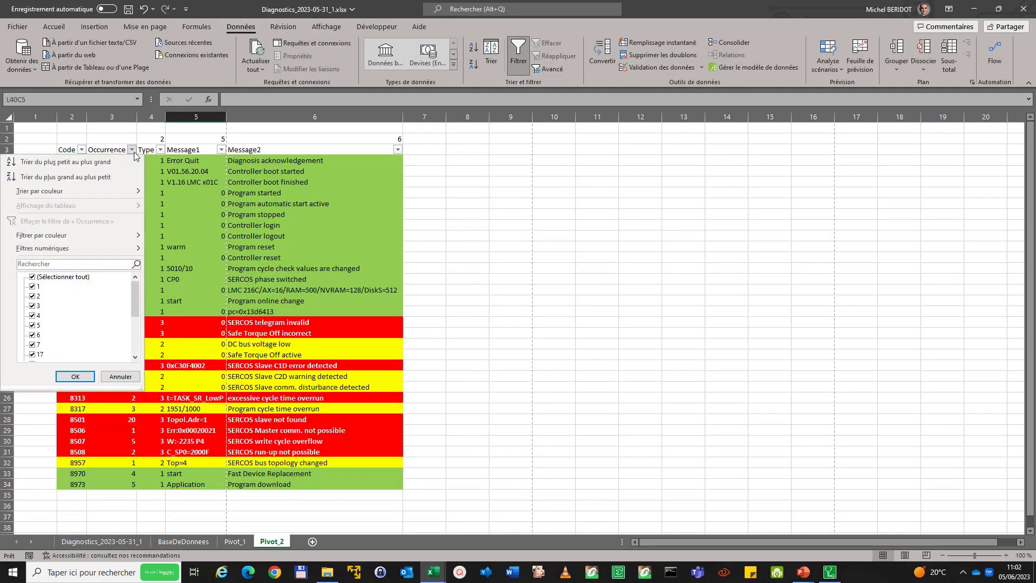
left_click(78, 177)
left_click(559, 246)
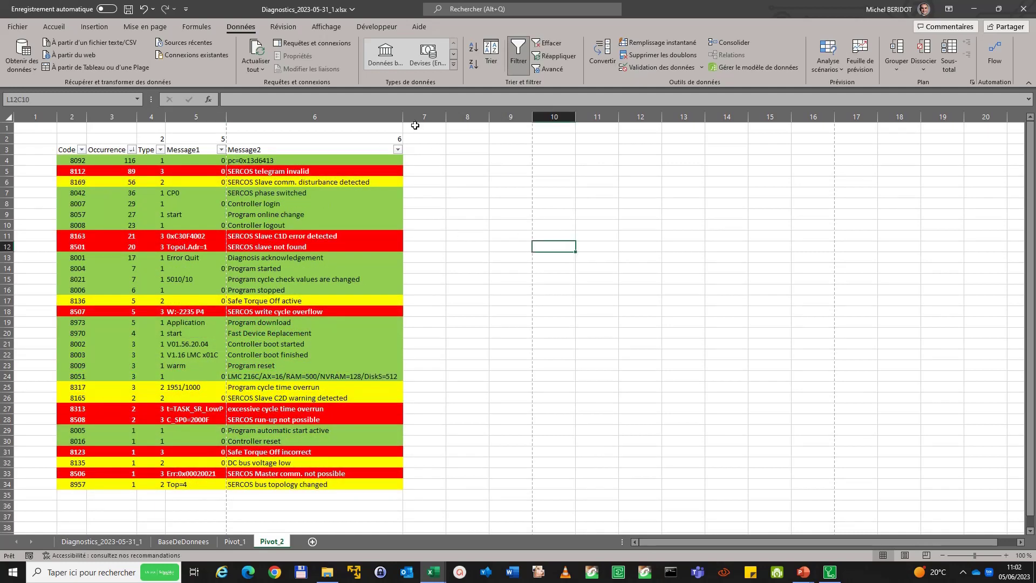
left_click_drag(402, 117, 426, 116)
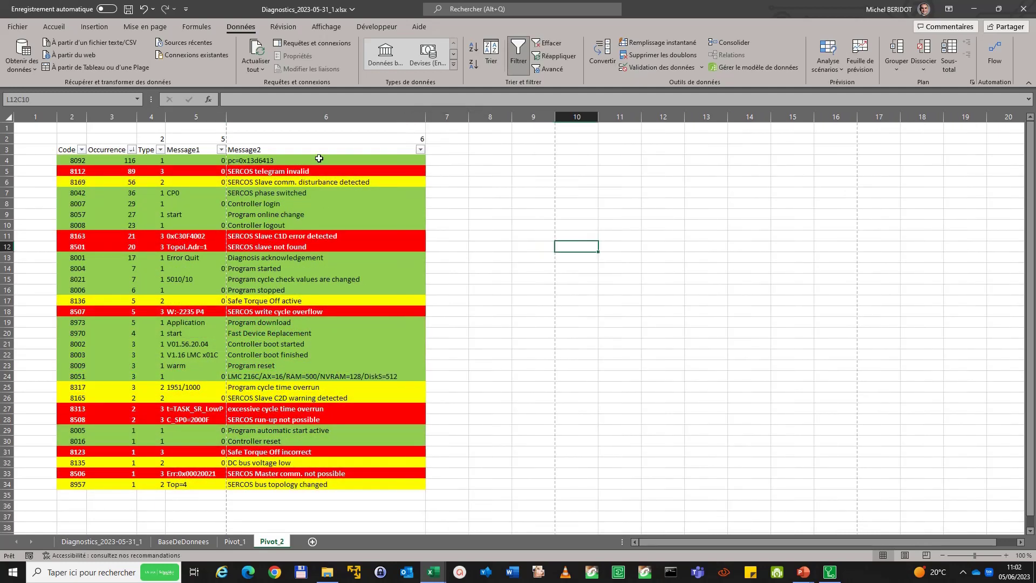
Step: Centre the contents of rows 2 and 3, which hold the column index numbers and the table headers
left_click_drag(8, 138, 8, 151)
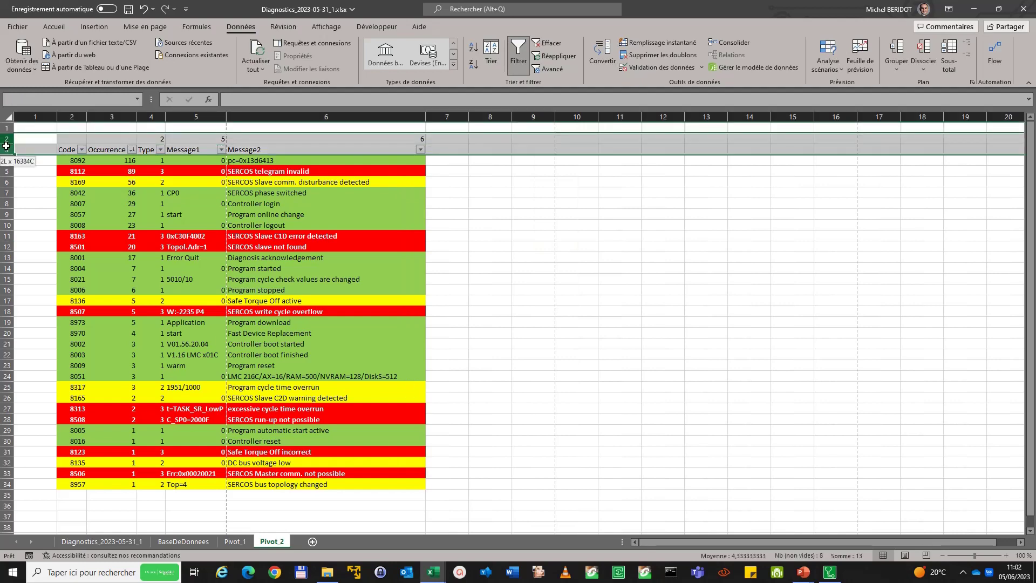
left_click(54, 27)
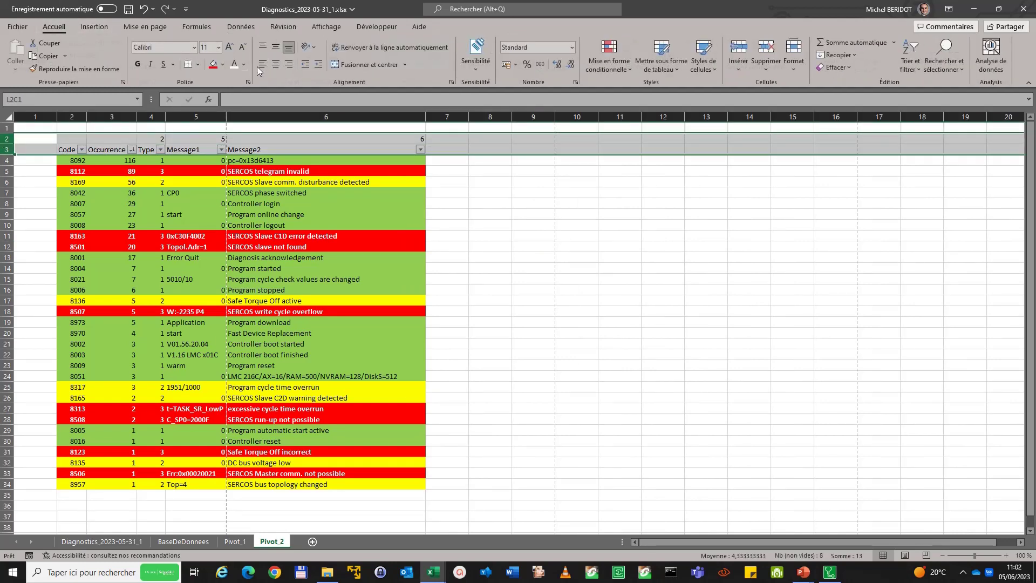
left_click(275, 65)
left_click(585, 312)
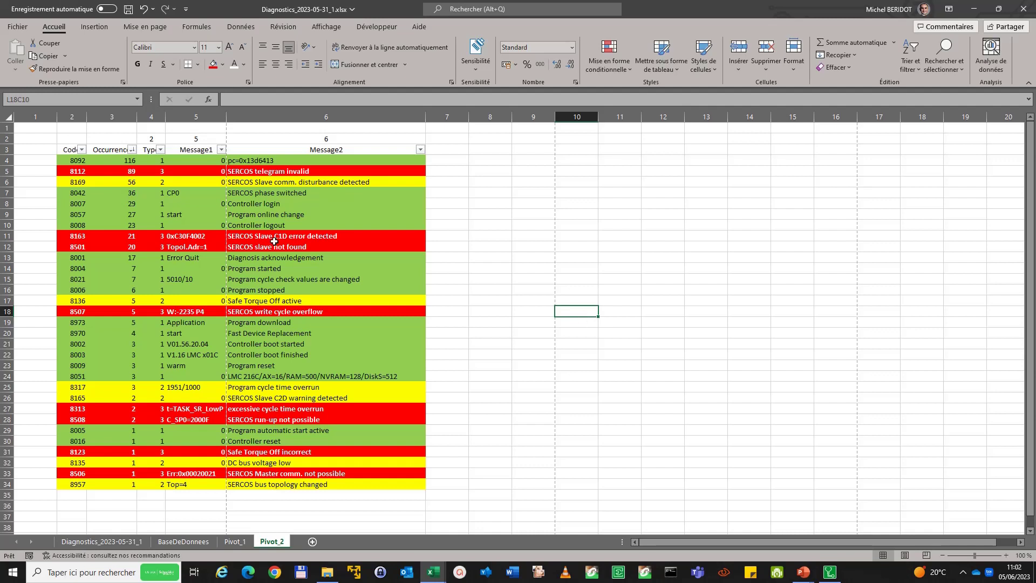
left_click_drag(292, 174, 292, 180)
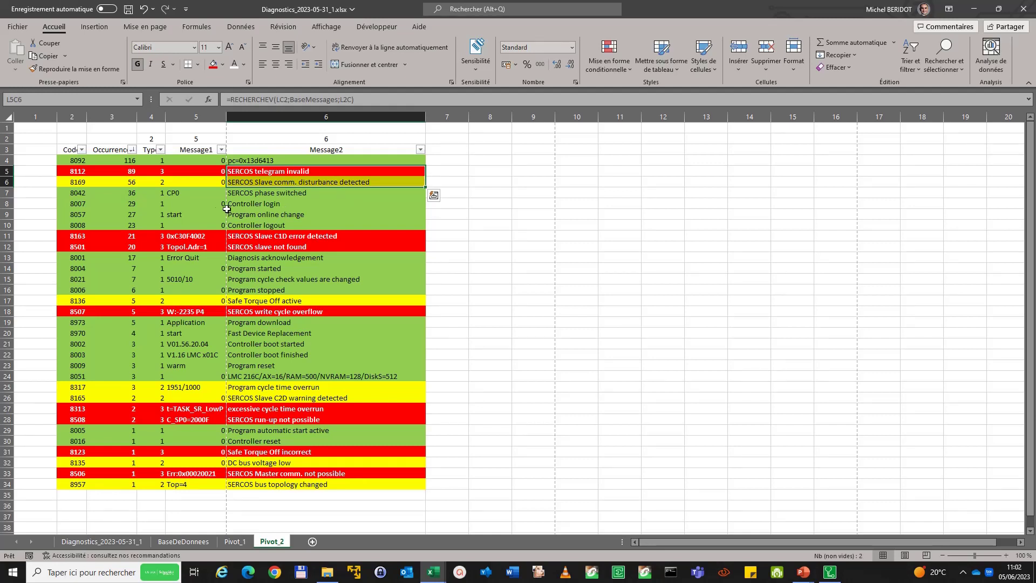
left_click(81, 170)
left_click(86, 236)
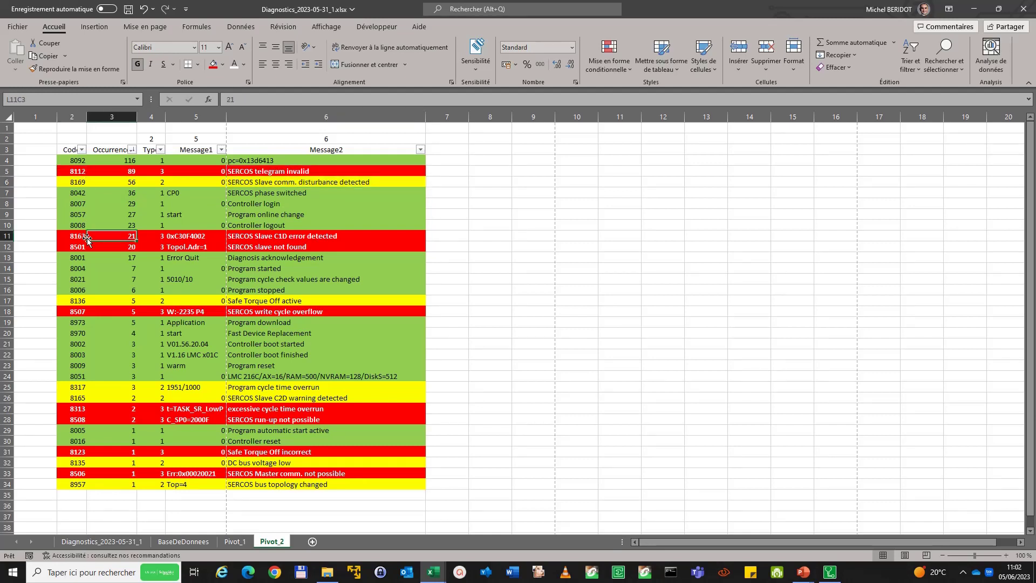
left_click(80, 249)
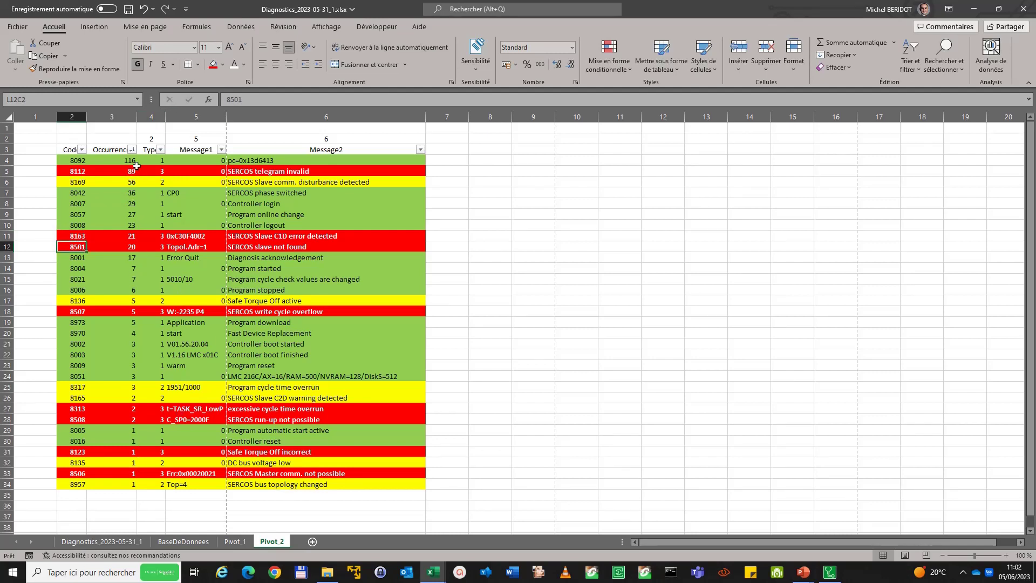
Step: Insert an empty column between the Occurrence and Type columns
left_click(152, 116)
right_click(155, 116)
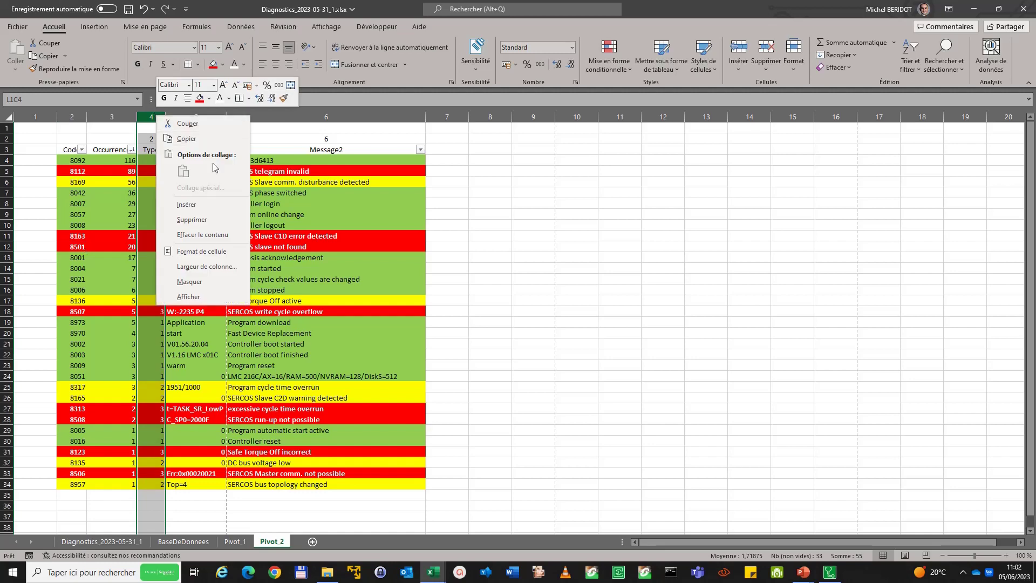
left_click(202, 205)
left_click(160, 151)
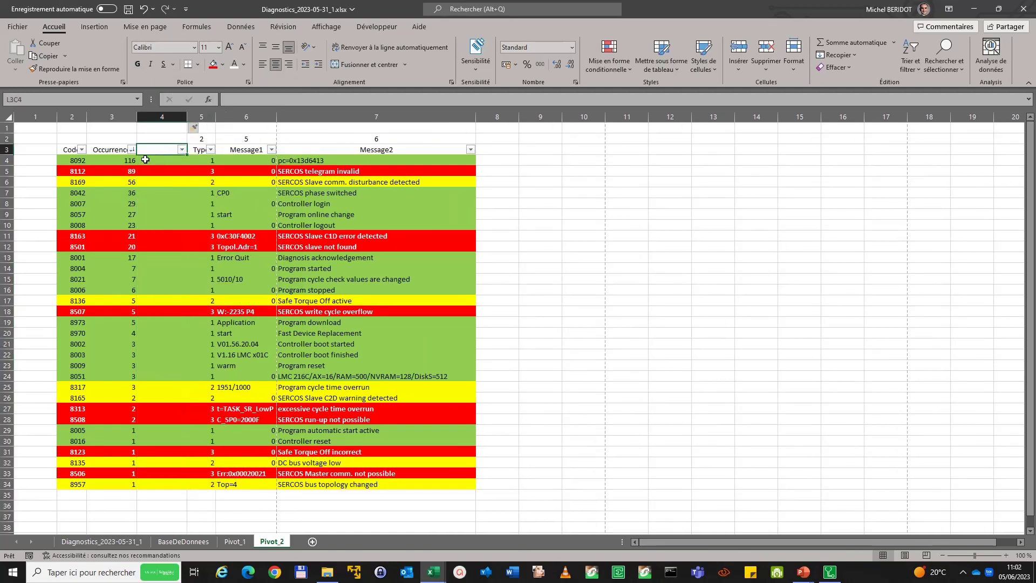
Step: Check the sum of all occurrences and enter =LC(-1)/500 in the new column's first data row to calculate its share
left_click_drag(128, 161, 121, 483)
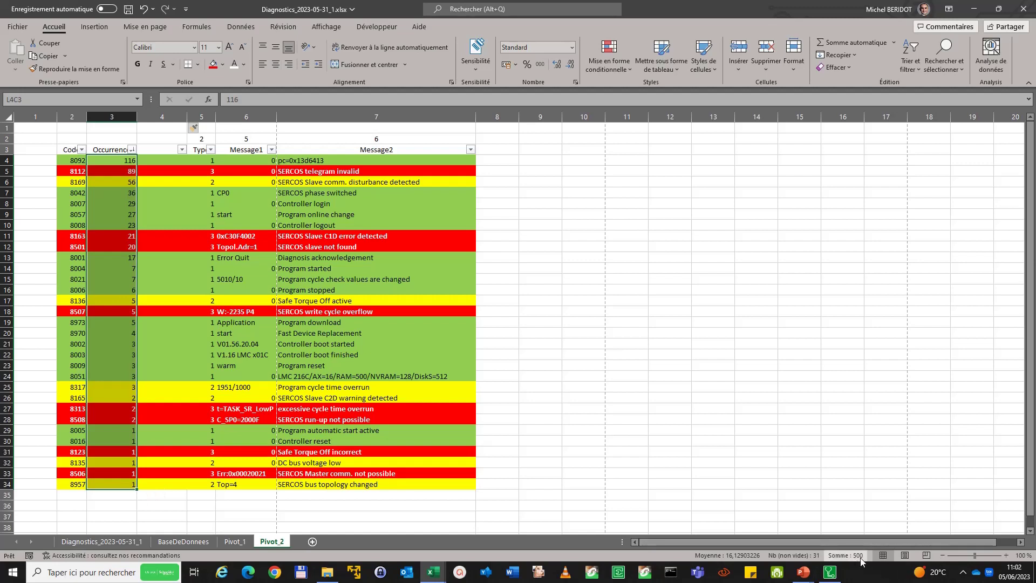
left_click(156, 160)
type("=")
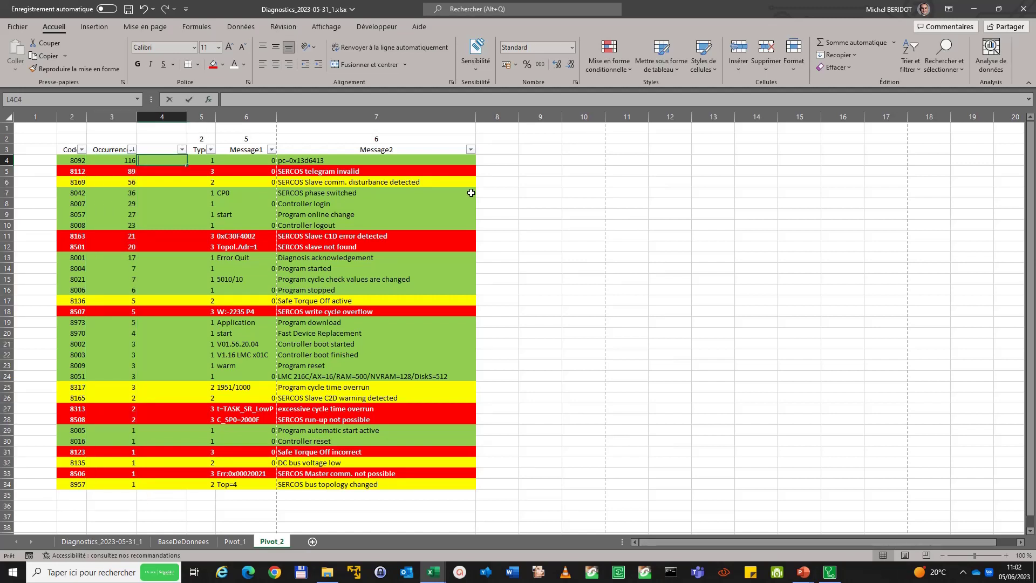
key("Left")
type("/5")
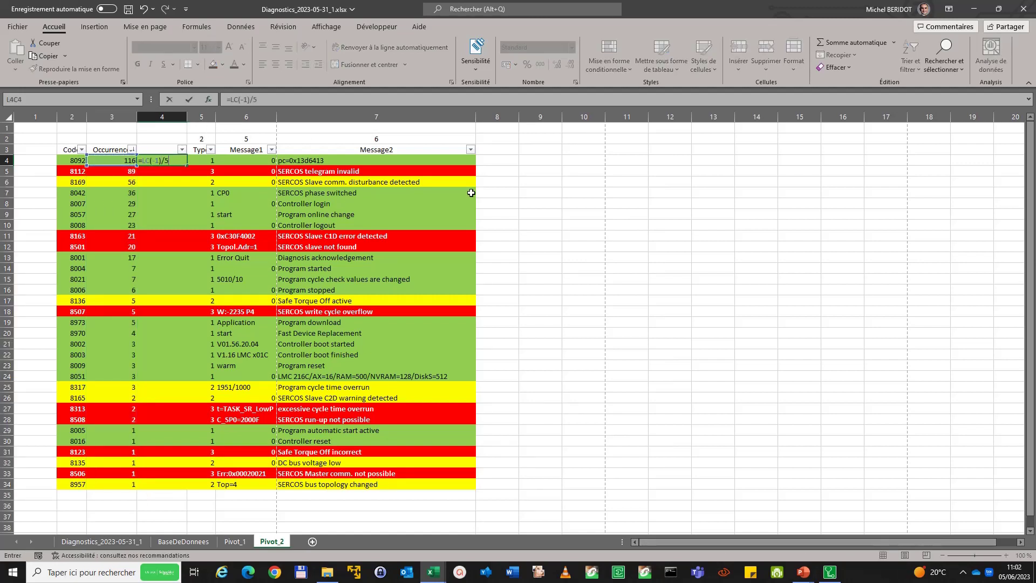
type("00")
key("Return")
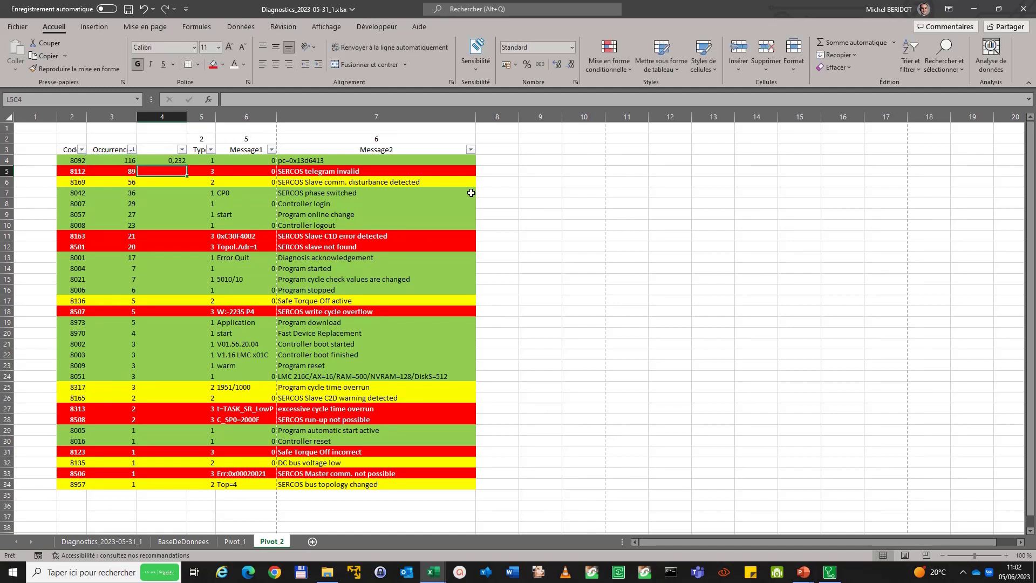
Step: Format the first share as a percentage with two decimals and paste only its formula into the remaining table rows below
left_click(171, 160)
left_click(527, 64)
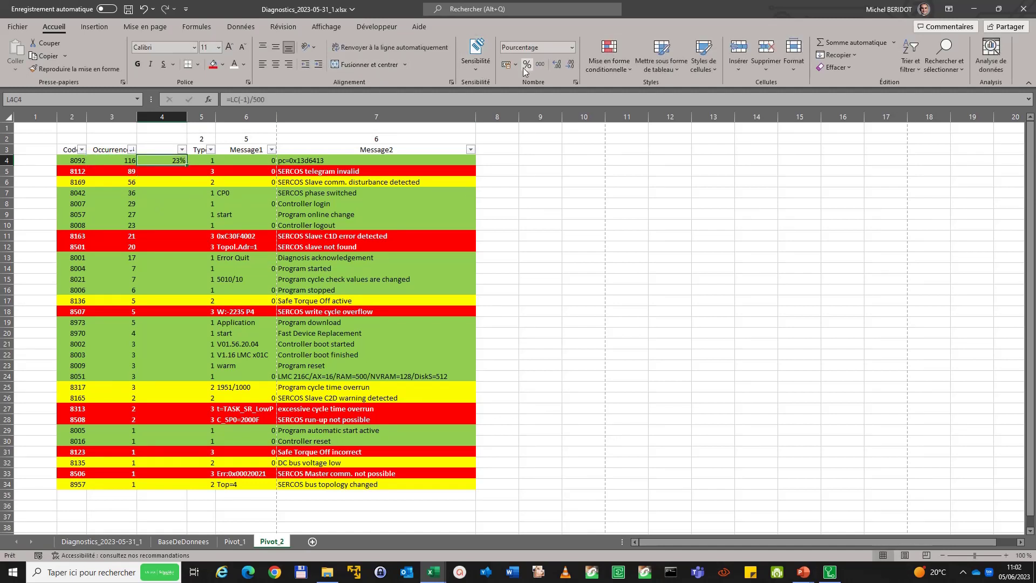
left_click(557, 64)
left_click(557, 64)
key("ctrl+c")
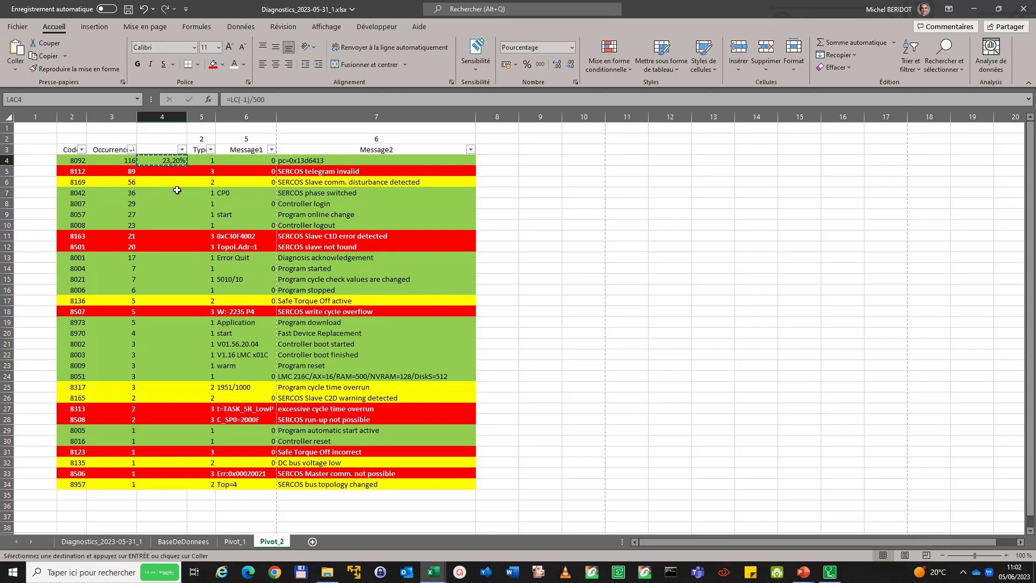
left_click_drag(178, 171, 178, 486)
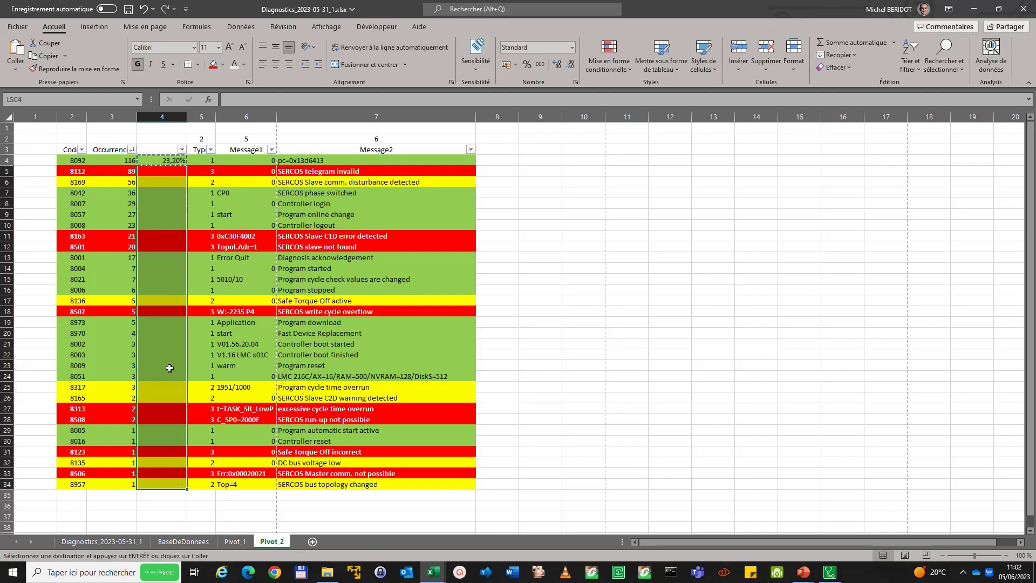
right_click(159, 308)
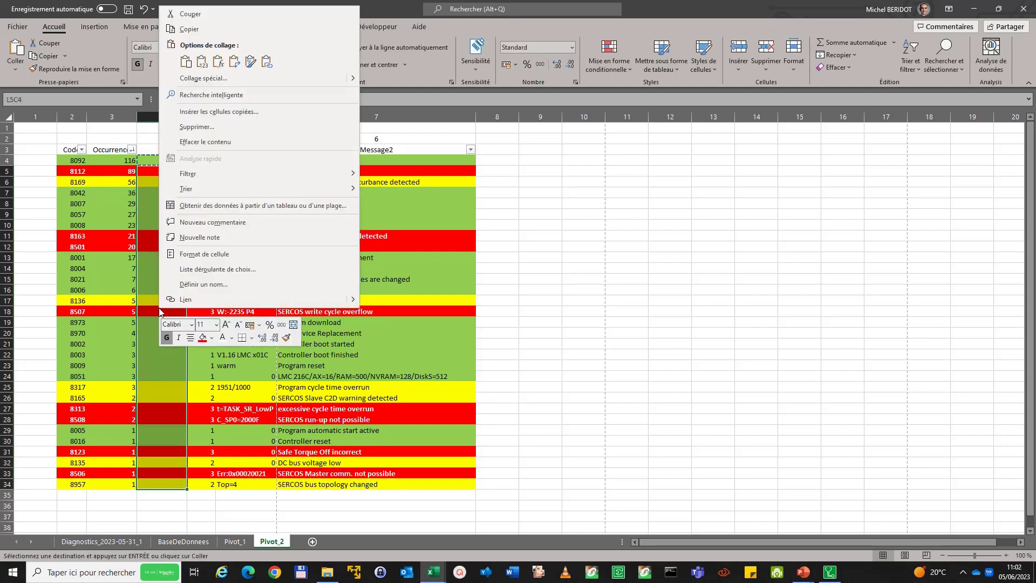
left_click(217, 61)
Step: Format the whole share column as percentages with two decimals
left_click(173, 115)
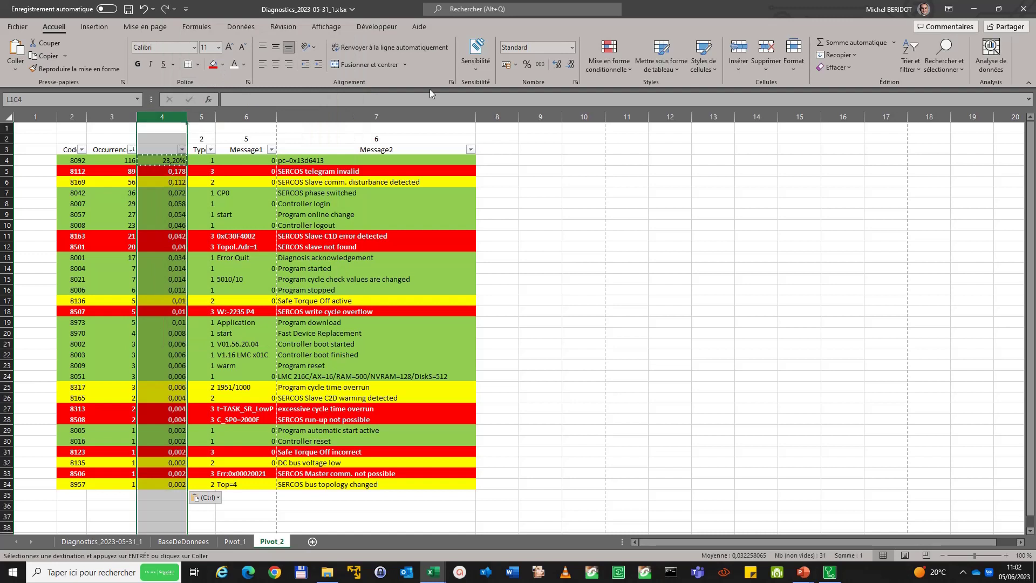
left_click(527, 64)
left_click(560, 64)
left_click(560, 65)
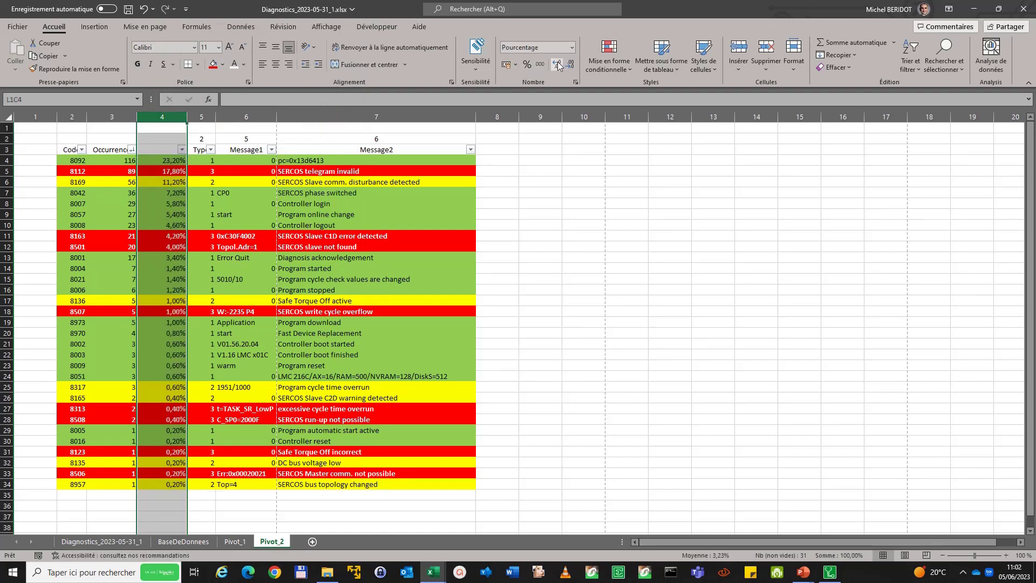
left_click(570, 150)
Step: Title the new percentage column "Pourcent" and save the workbook
left_click(162, 147)
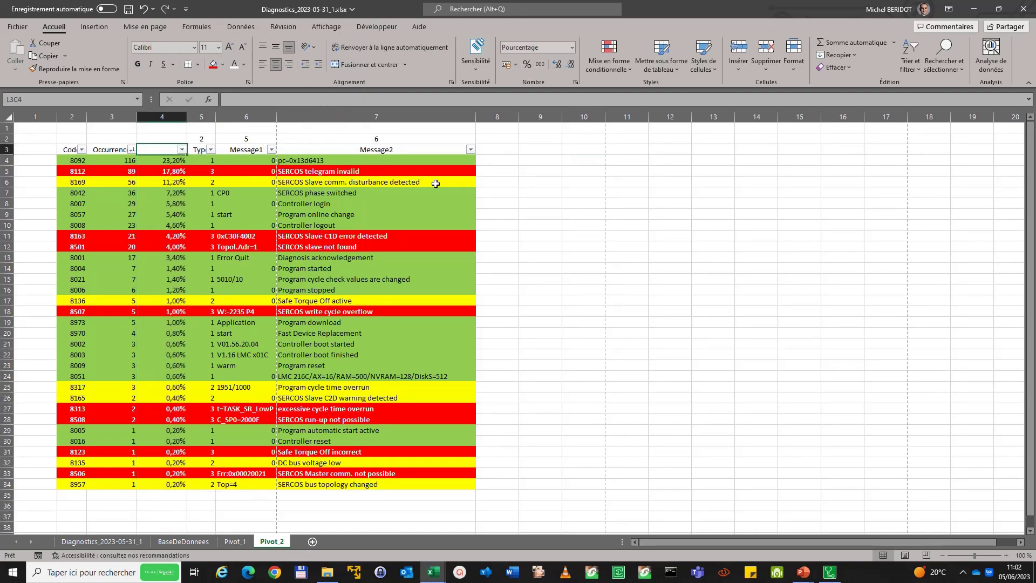
type("Pourcent")
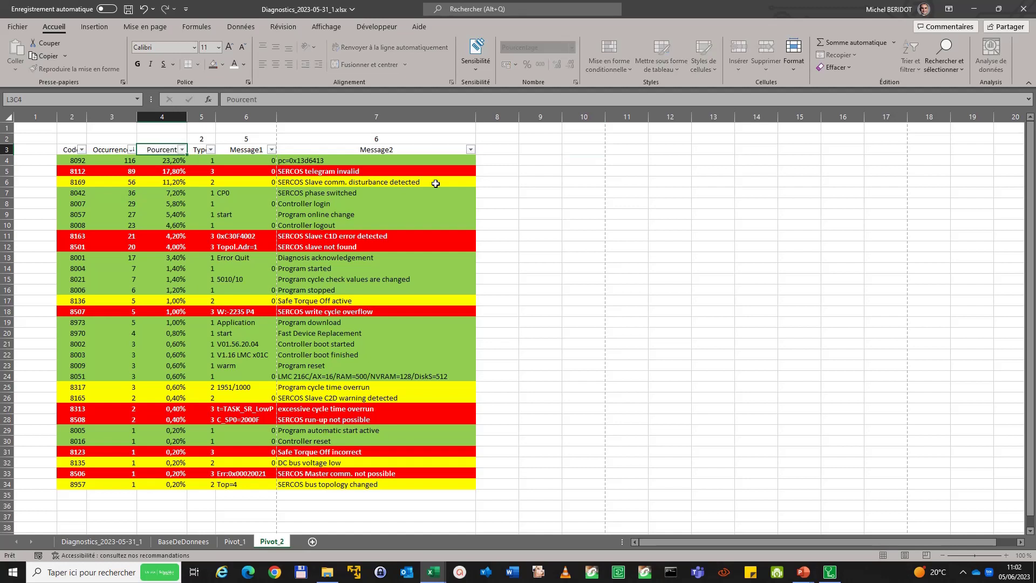
key("Return")
key("ctrl+s")
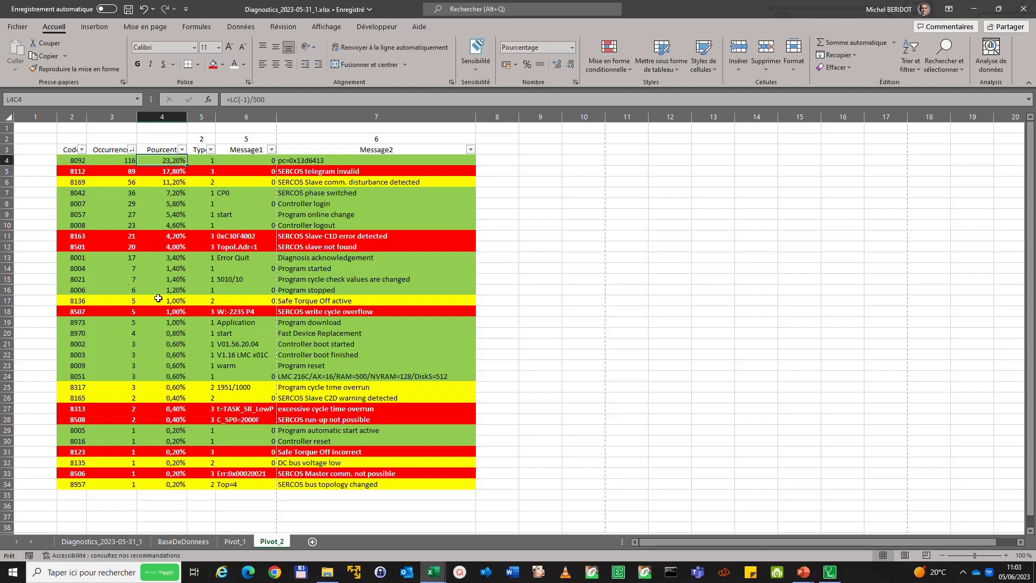
Step: Examine the low-percentage rows from code 8004 down, the diagnosis acknowledgement row, and the red error codes 8112, 8163 and 8501
left_click_drag(74, 269, 194, 273)
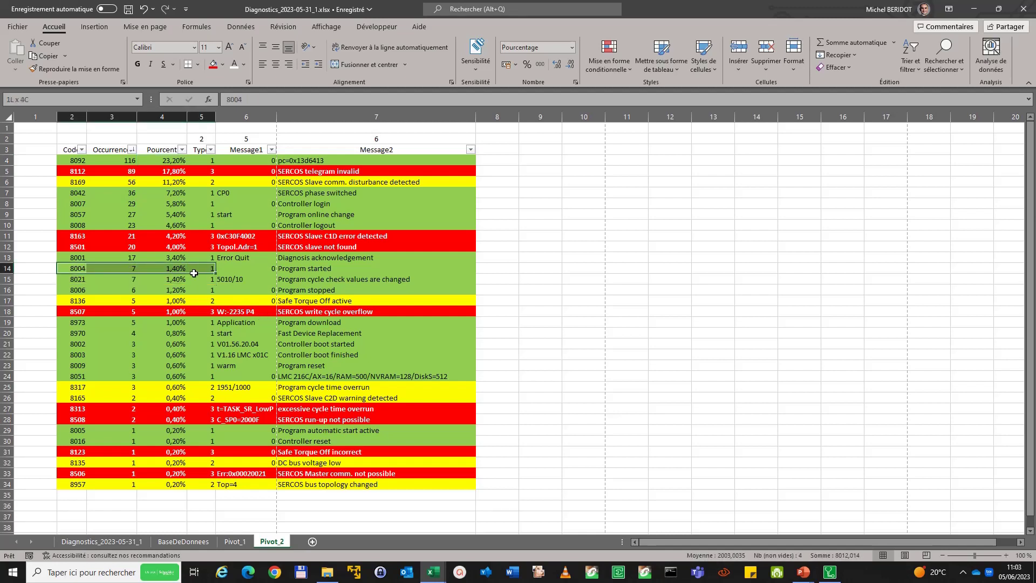
left_click(173, 268)
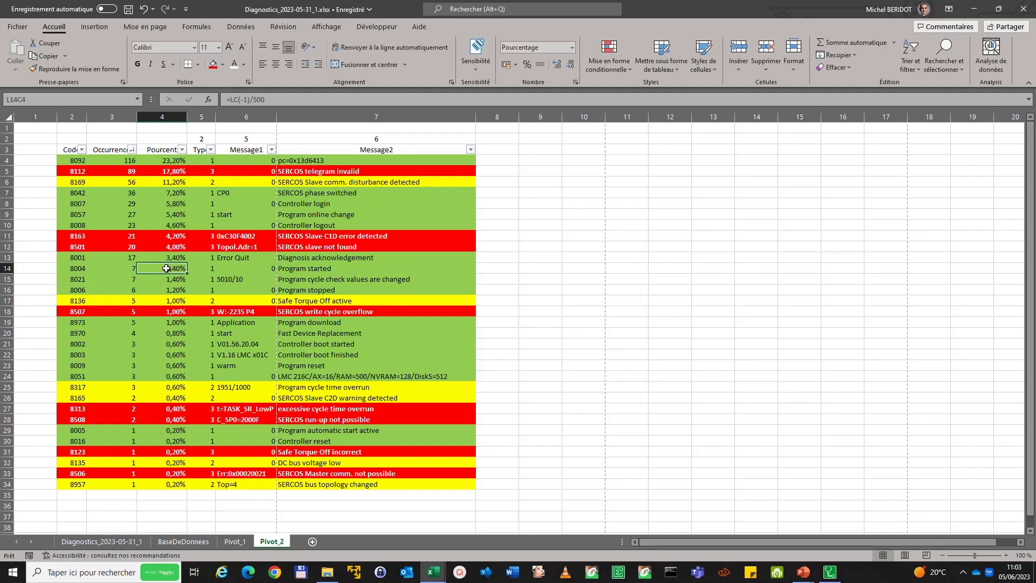
left_click_drag(165, 290, 165, 469)
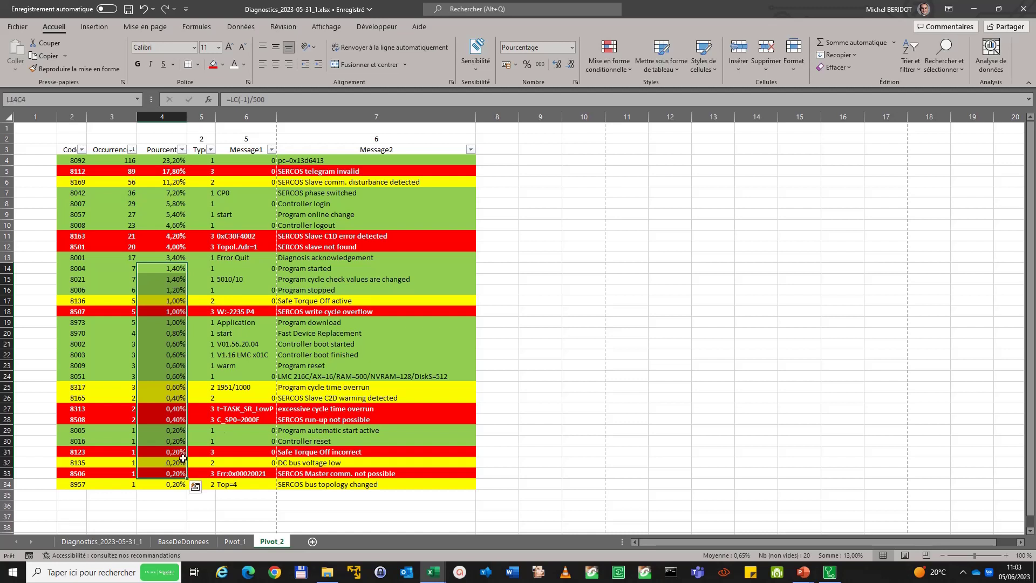
left_click(289, 257)
left_click_drag(289, 258, 82, 260)
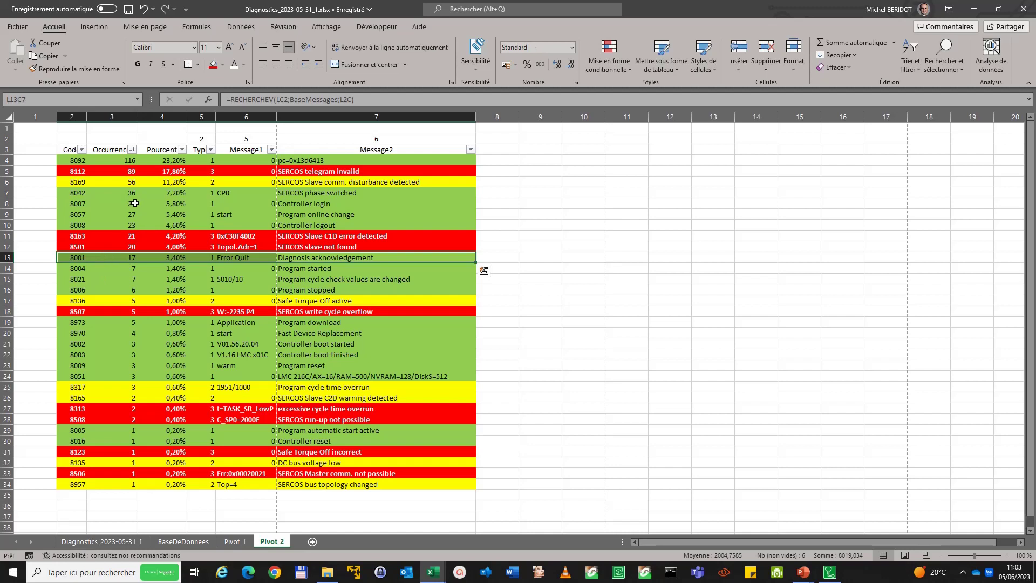
left_click(71, 182)
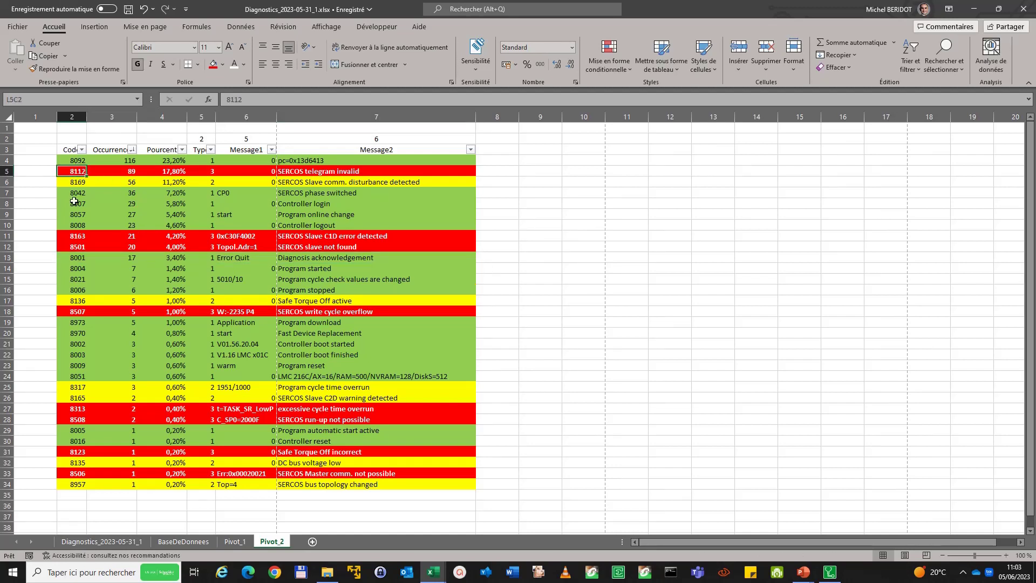
left_click(79, 236)
left_click(79, 246)
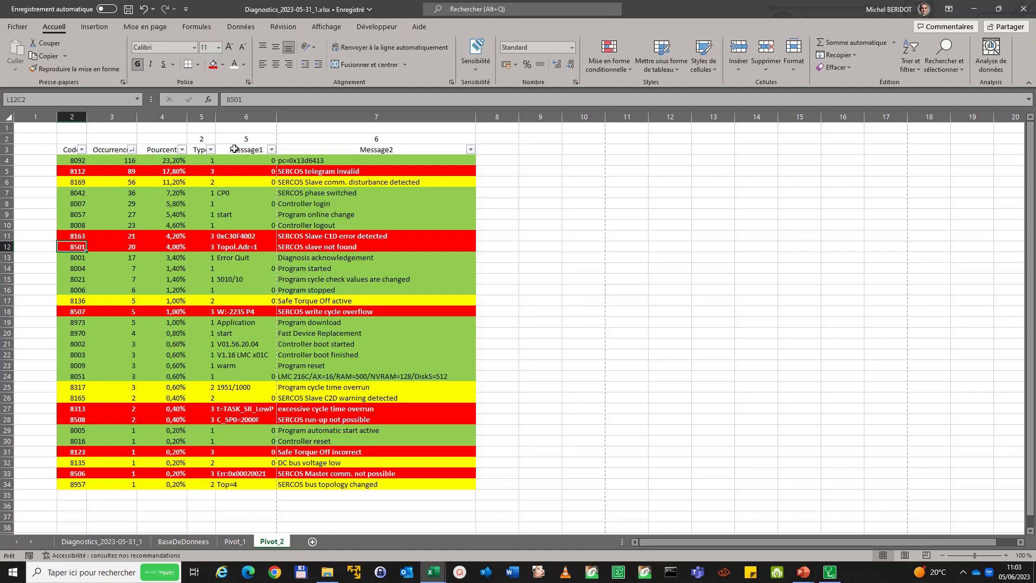
Step: Exclude type 1 in the Type column filter
left_click(210, 150)
left_click(103, 287)
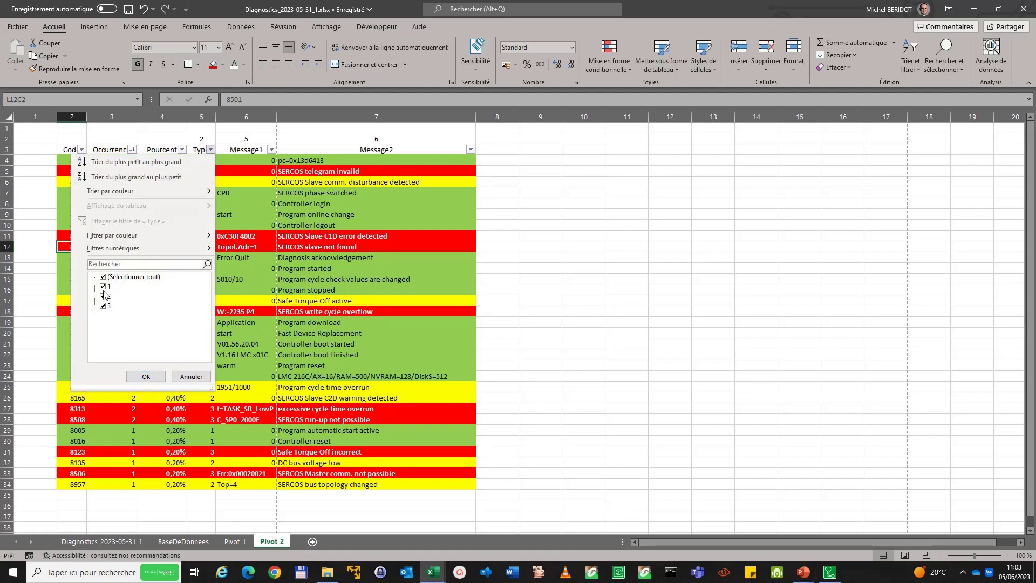
Step: Filter the Type column to show only types 2 and 3, and review the four most frequent diagnostic codes
left_click(151, 378)
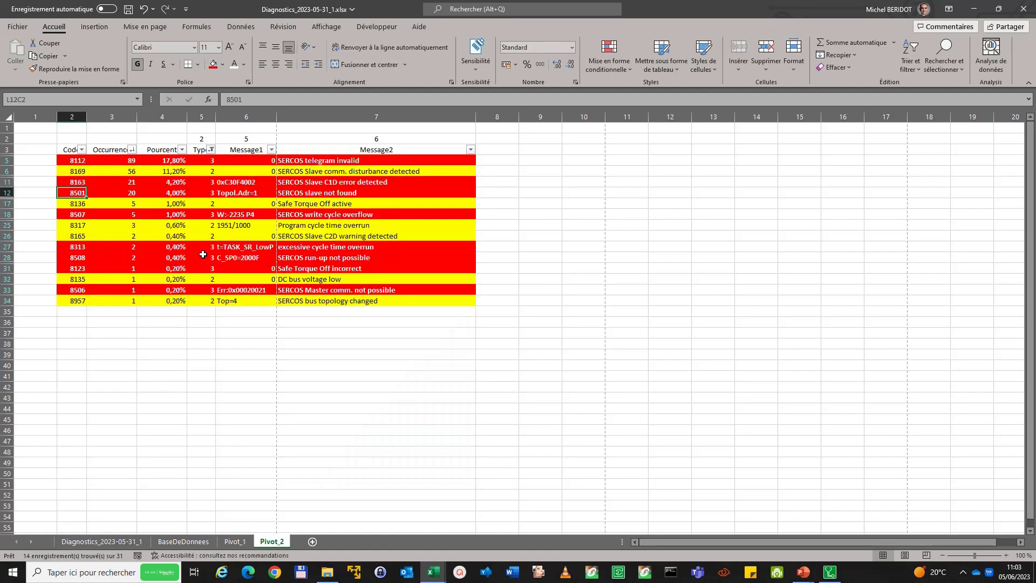
left_click(201, 354)
left_click_drag(121, 161, 333, 196)
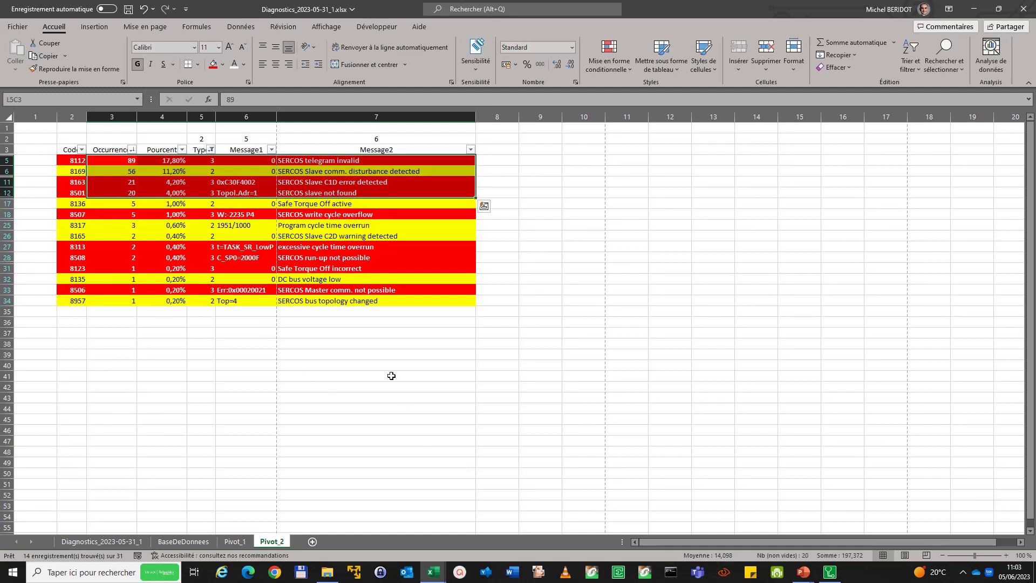
left_click(169, 429)
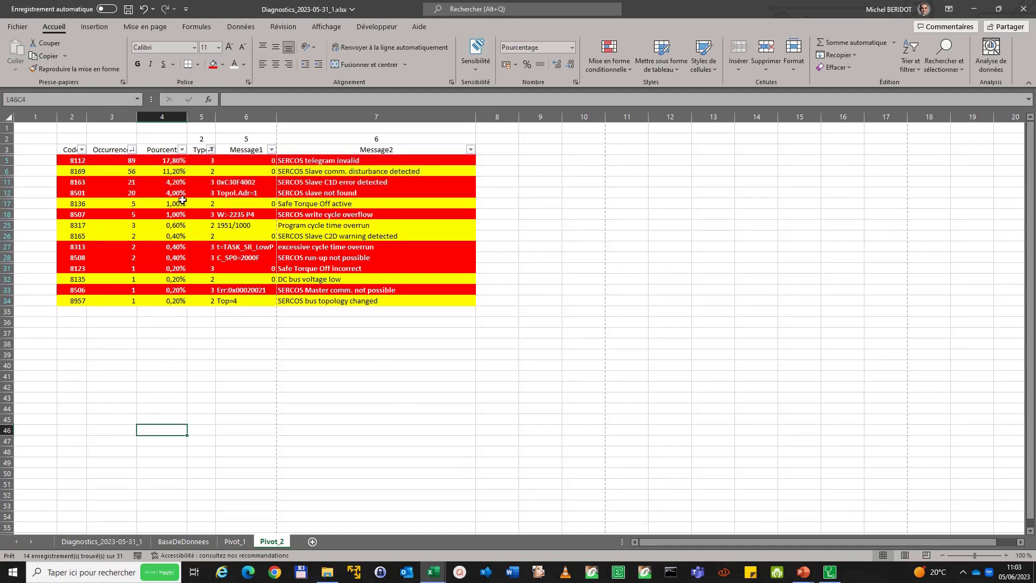
left_click(78, 171)
left_click(76, 181)
left_click(72, 192)
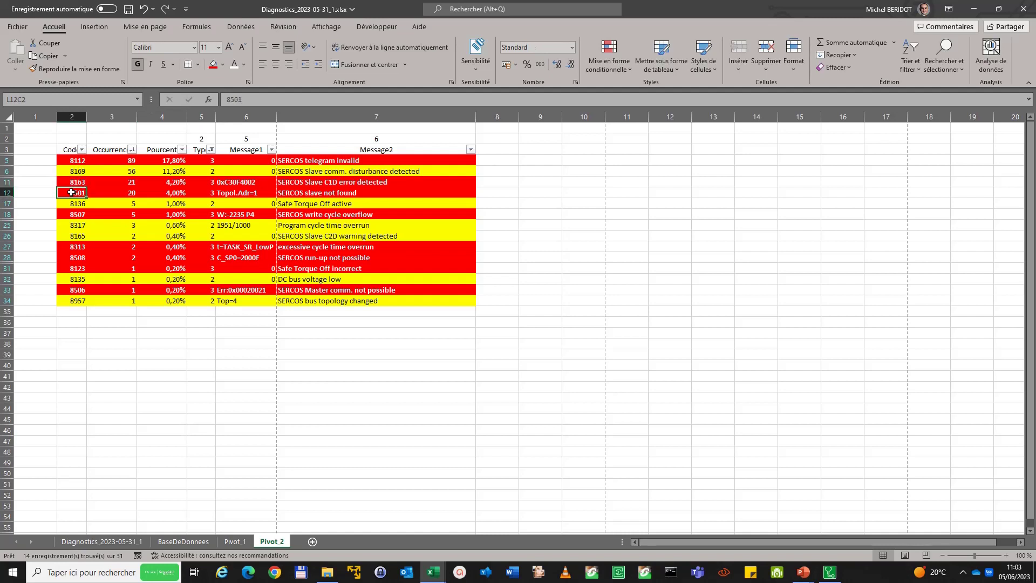
Step: Turn on the computer's Wi-Fi
left_click(966, 576)
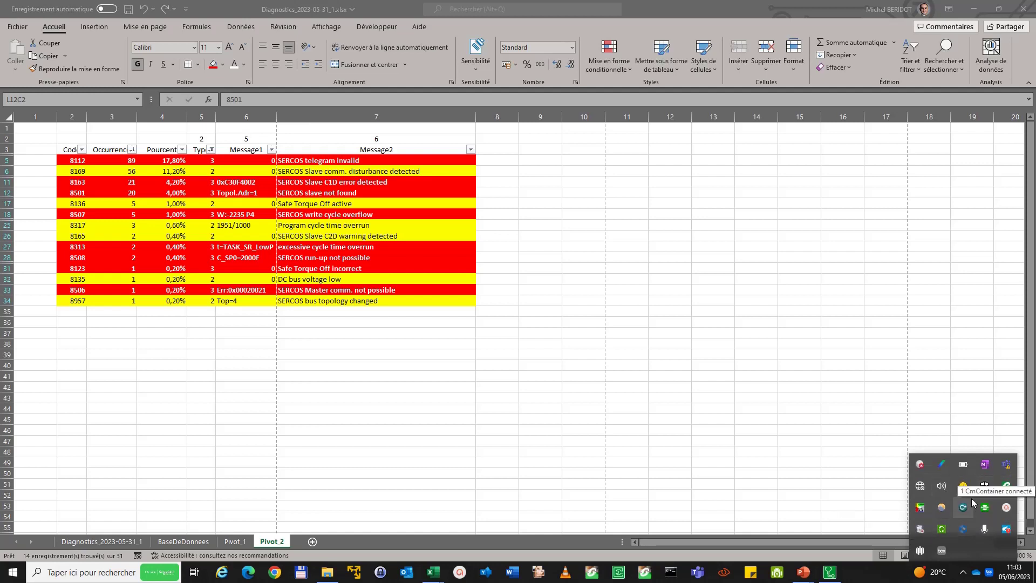
left_click(920, 487)
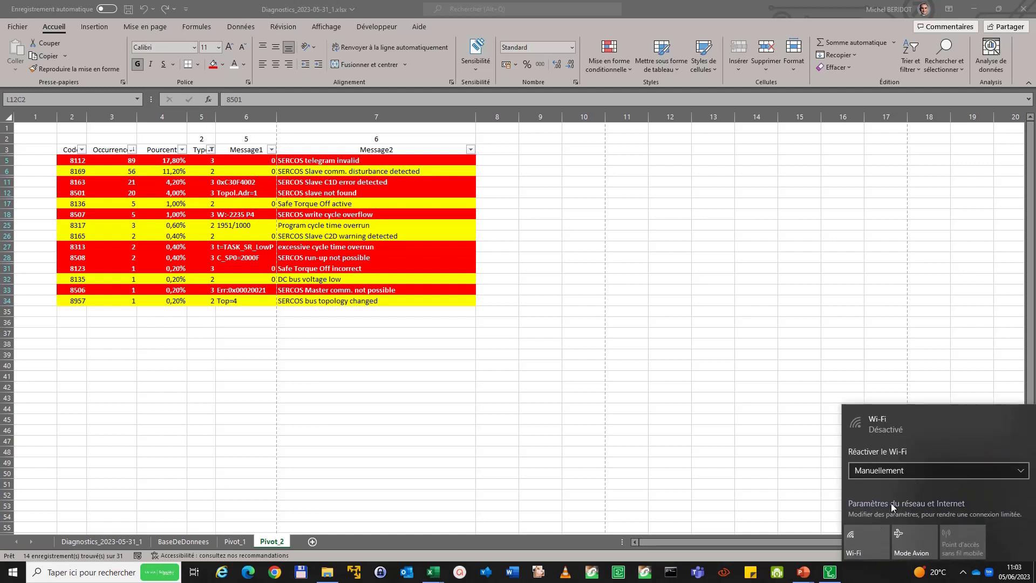
left_click(863, 554)
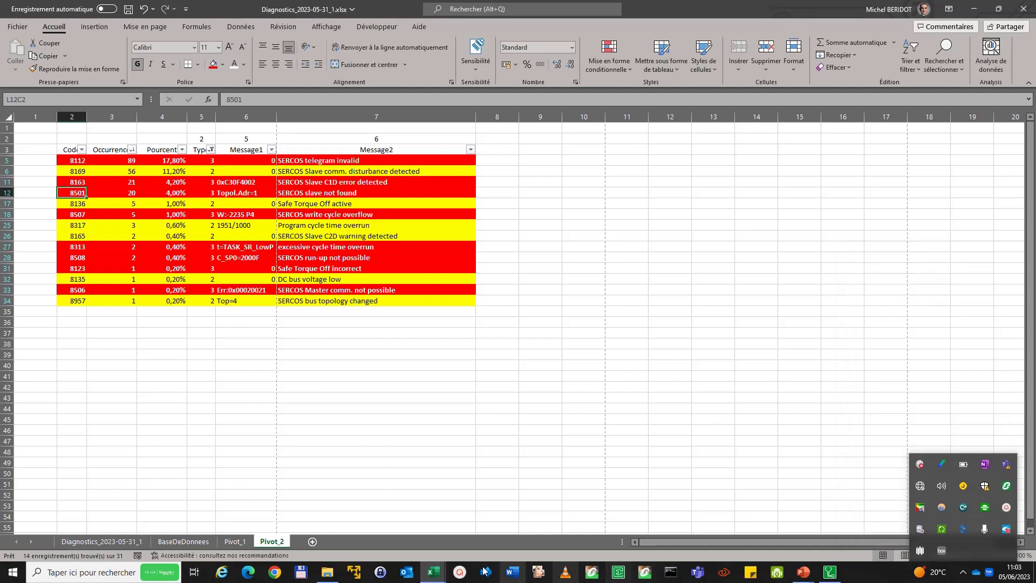
Step: Switch to Google Chrome and search for "machine expert online help" in a new tab
left_click(459, 572)
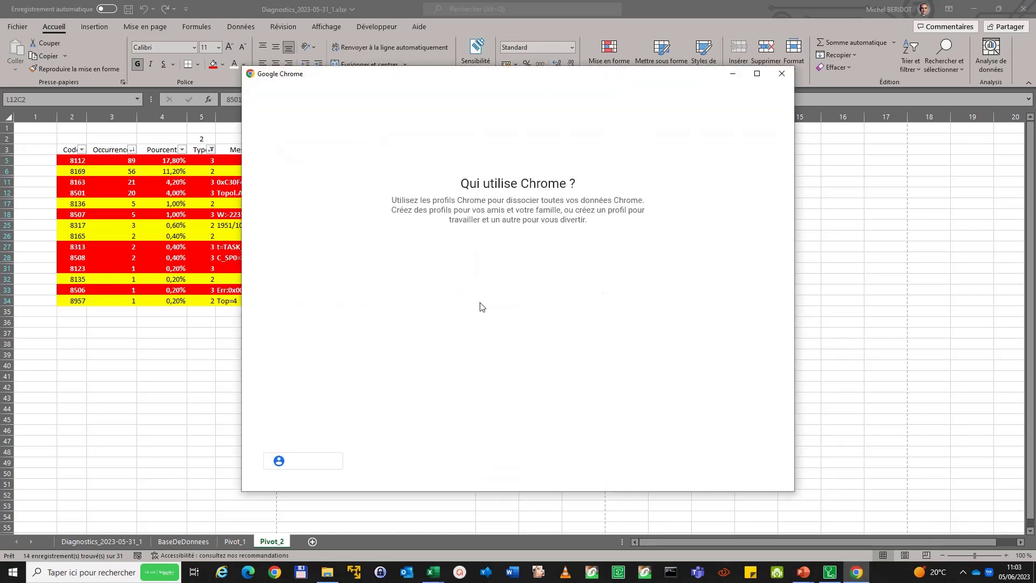
left_click(517, 335)
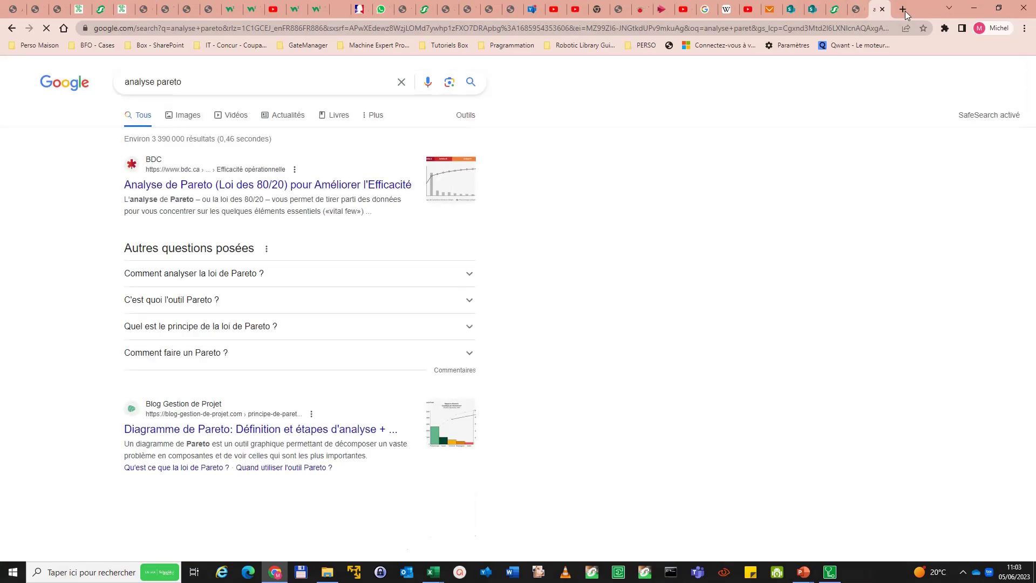
left_click(903, 9)
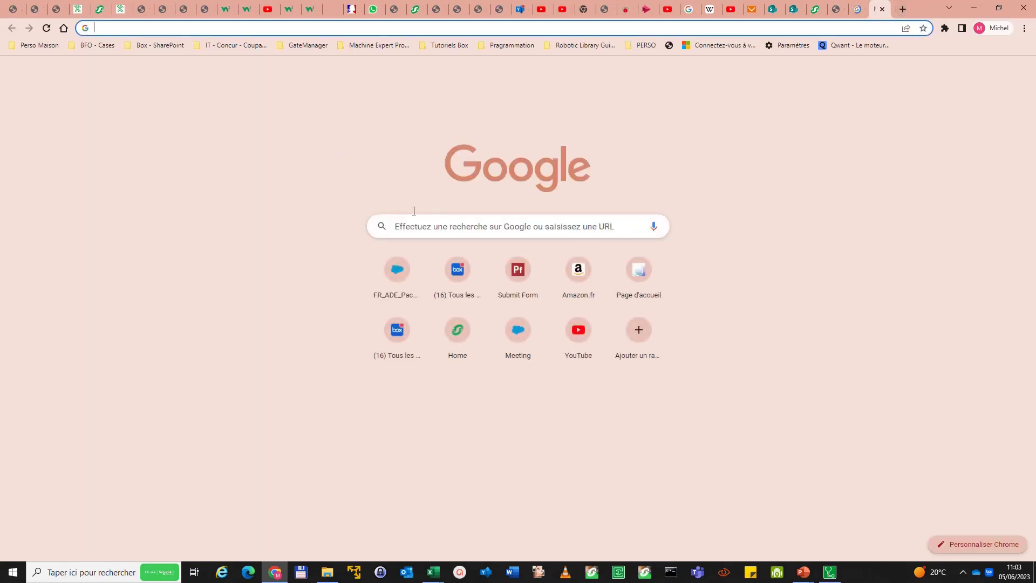
left_click(523, 221)
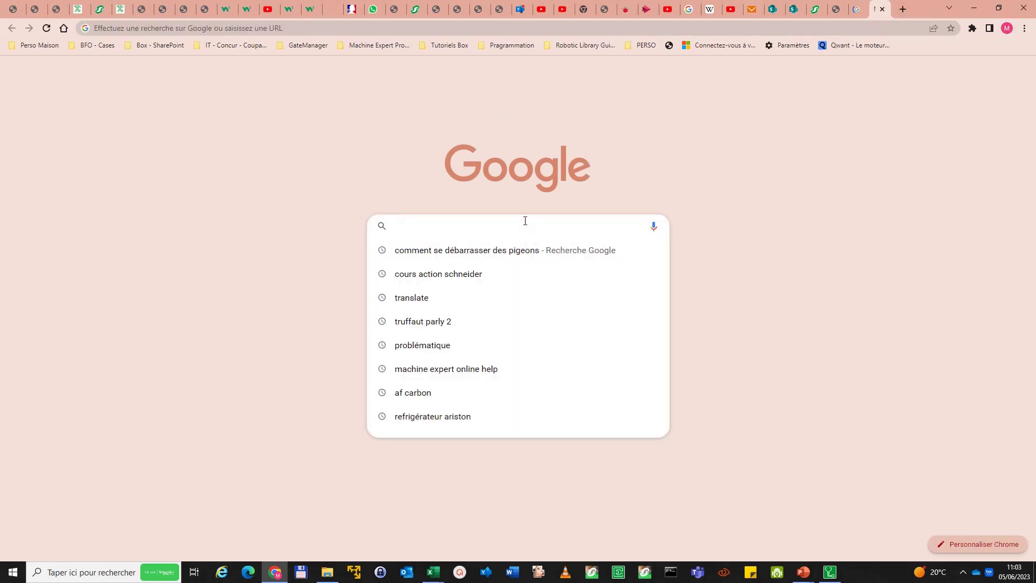
type("machine exp")
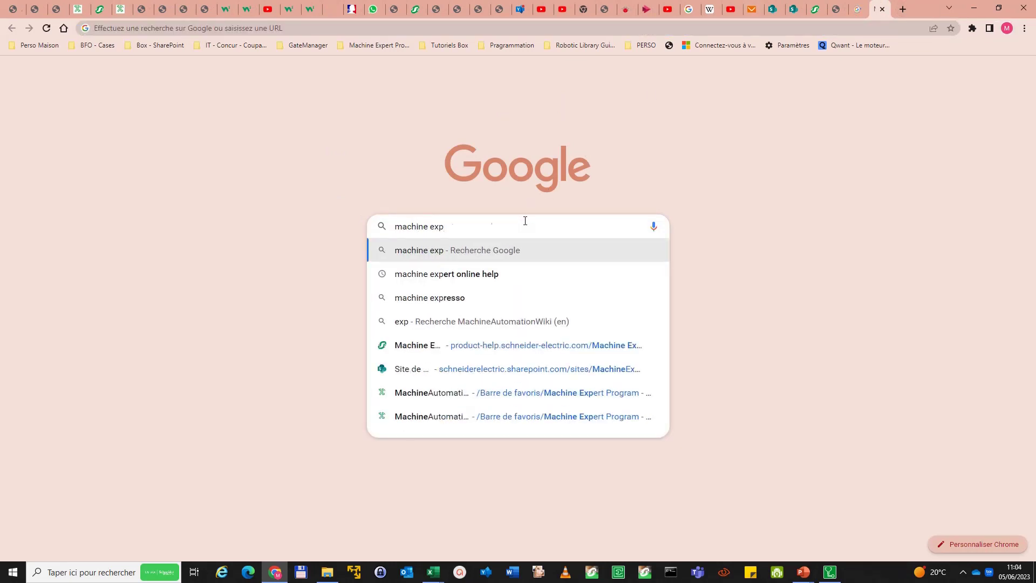
key("Down")
key("Return")
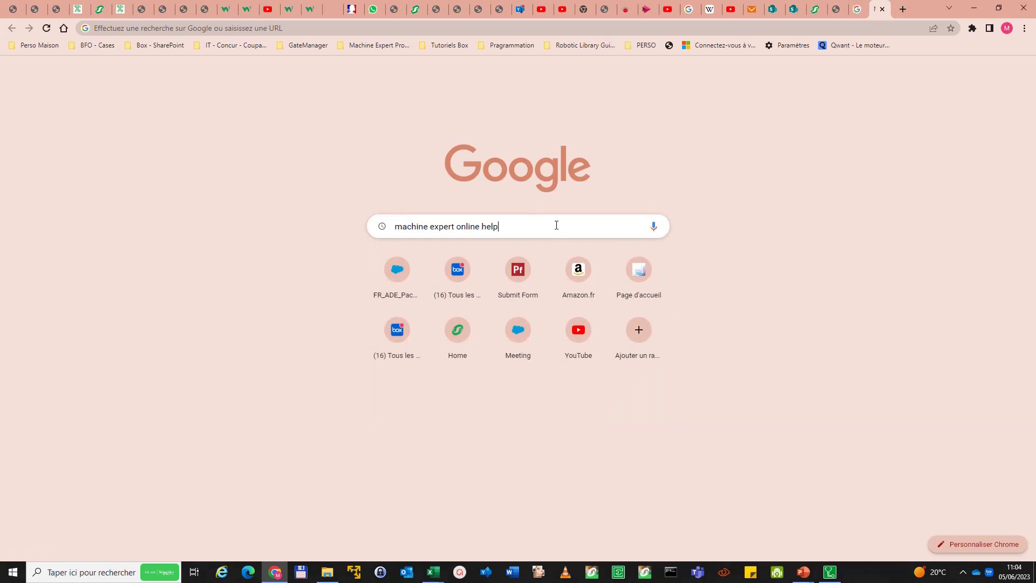
key("Return")
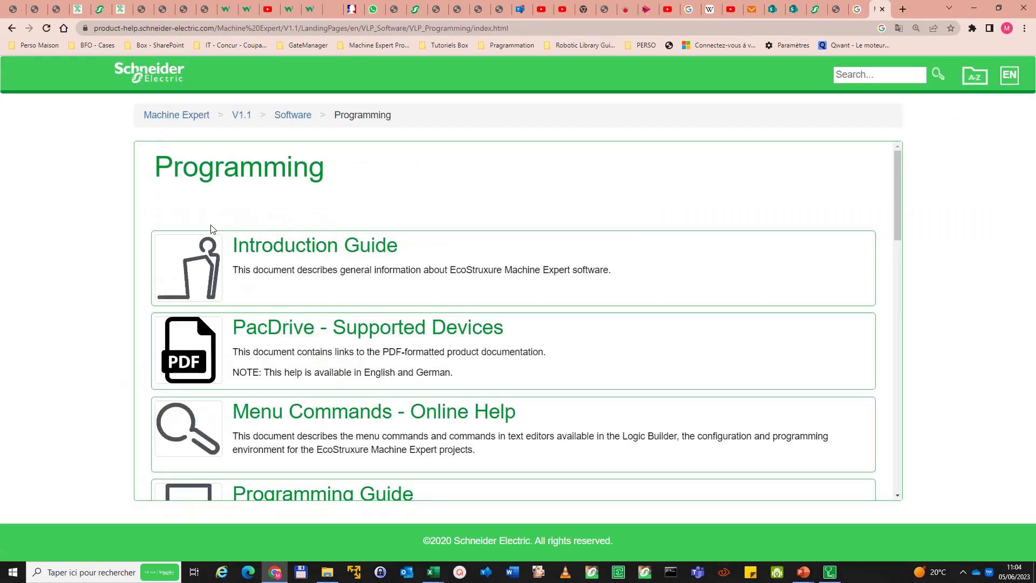
Step: Open the V2.0 section of the Schneider Electric Machine Expert help
left_click(197, 117)
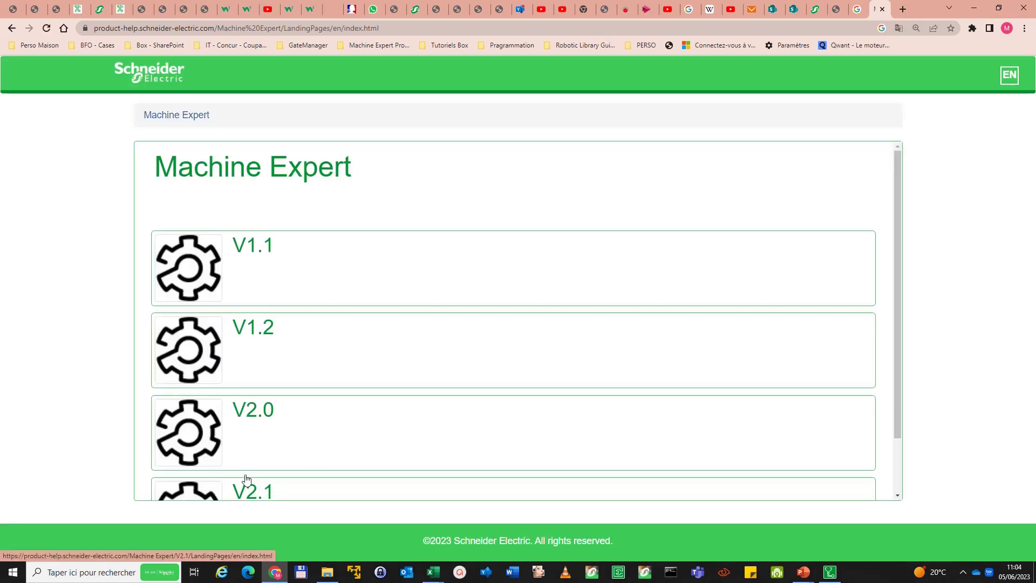
left_click(201, 432)
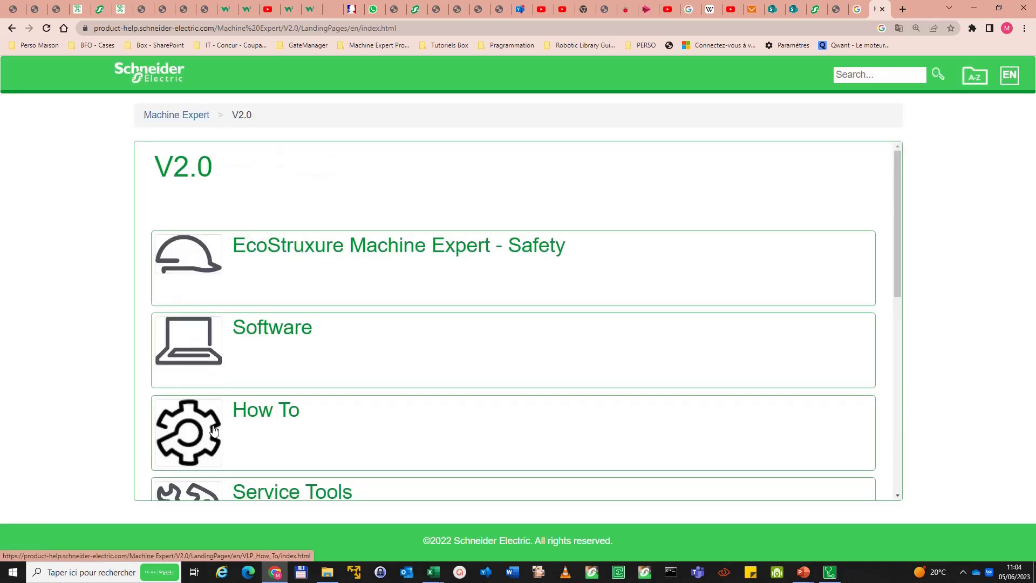
Step: Search the V2.0 help for code 8112 from the Excel list and open the "8112 Sercos telegram invalid" topic
key("alt+Tab")
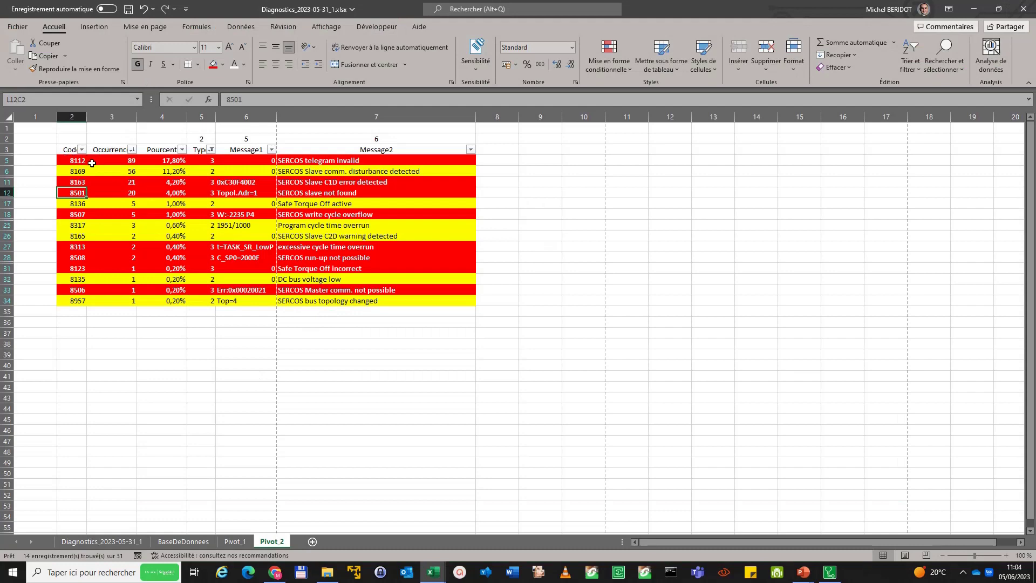
key("alt+Tab")
left_click(874, 75)
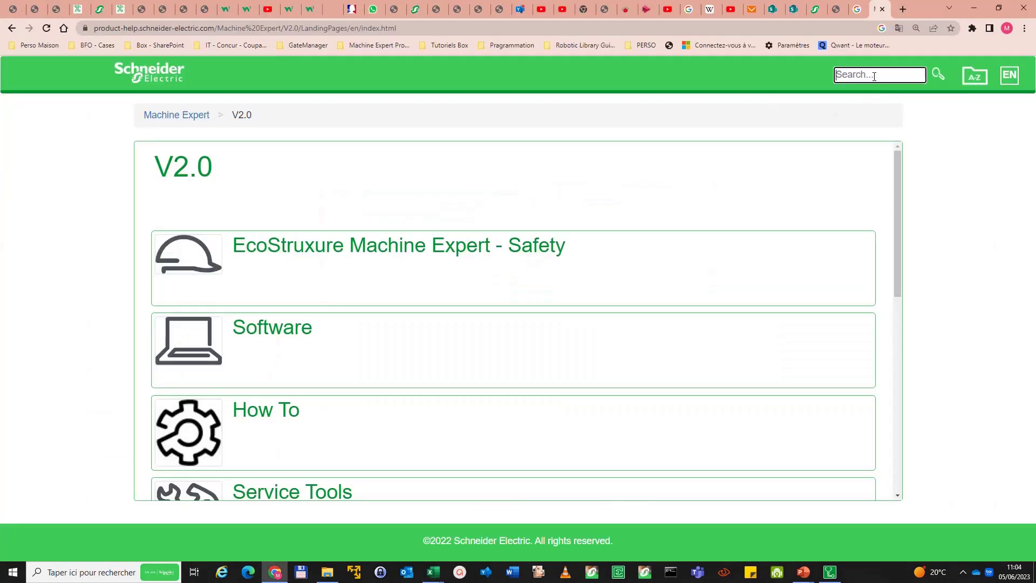
type("8112")
key("Return")
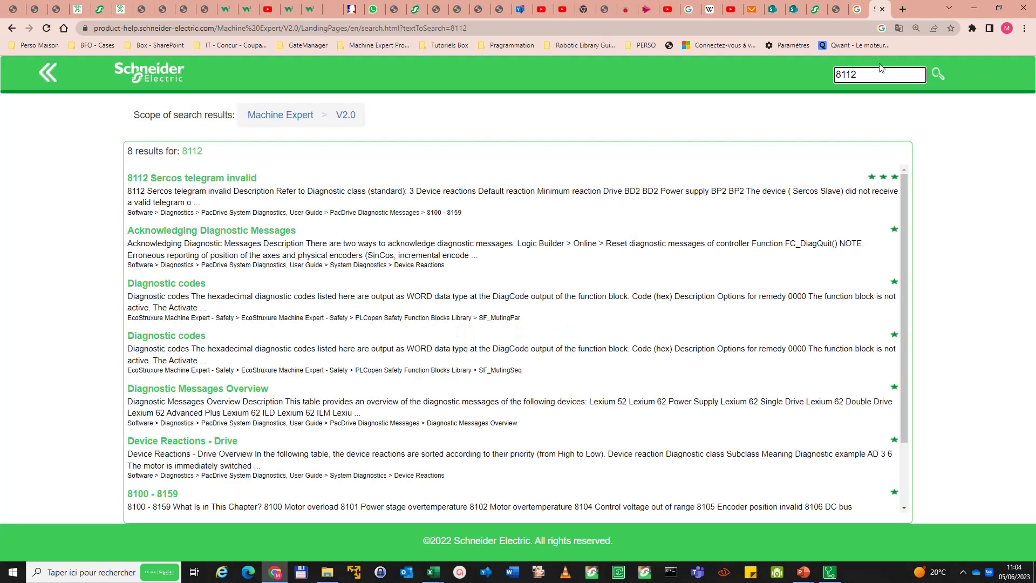
left_click(203, 180)
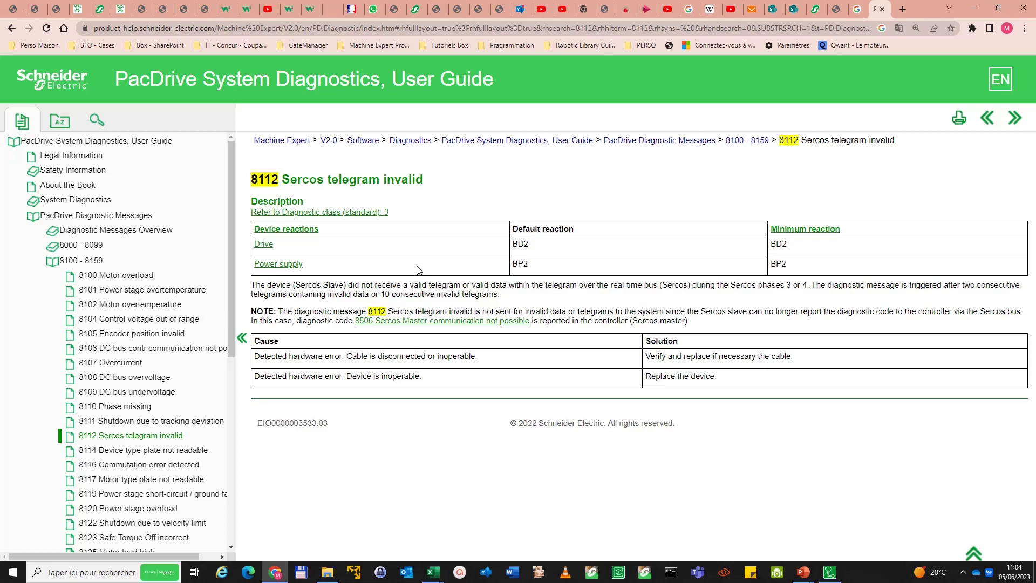
Step: Switch to the Excel workbook and fill the column 8 cells beside the four most frequent codes with red
key("alt+Tab")
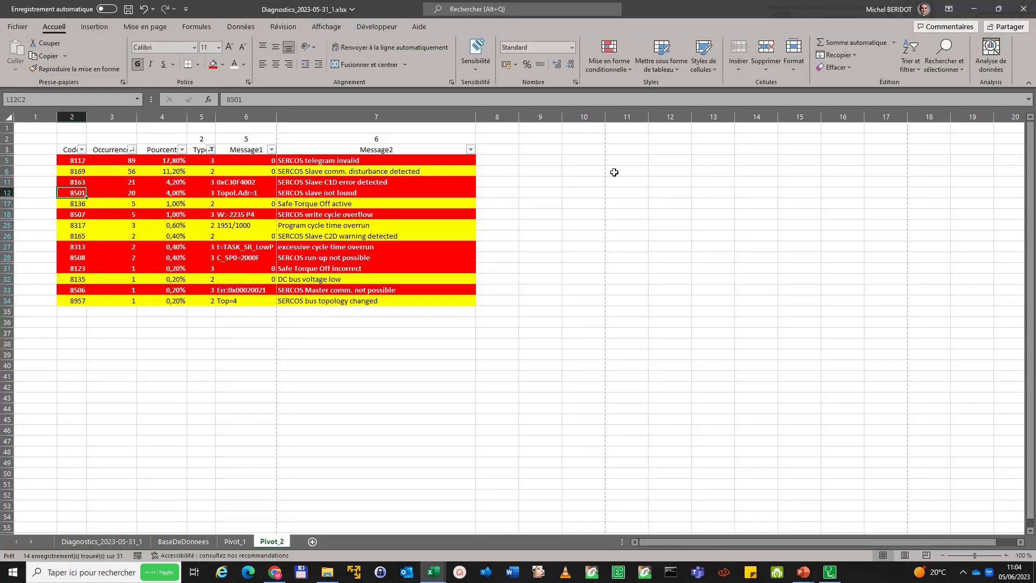
left_click_drag(499, 159, 503, 188)
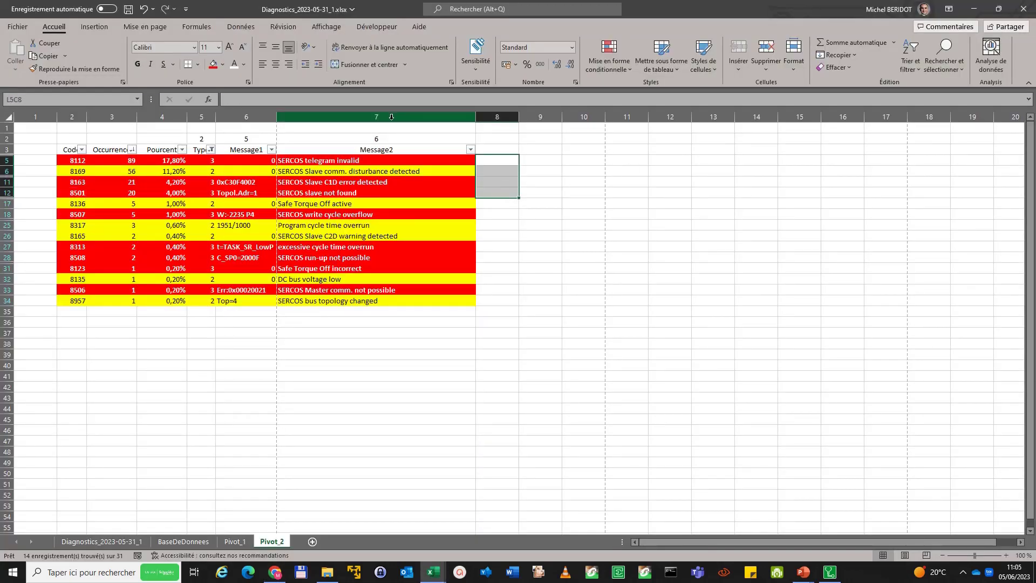
left_click(213, 64)
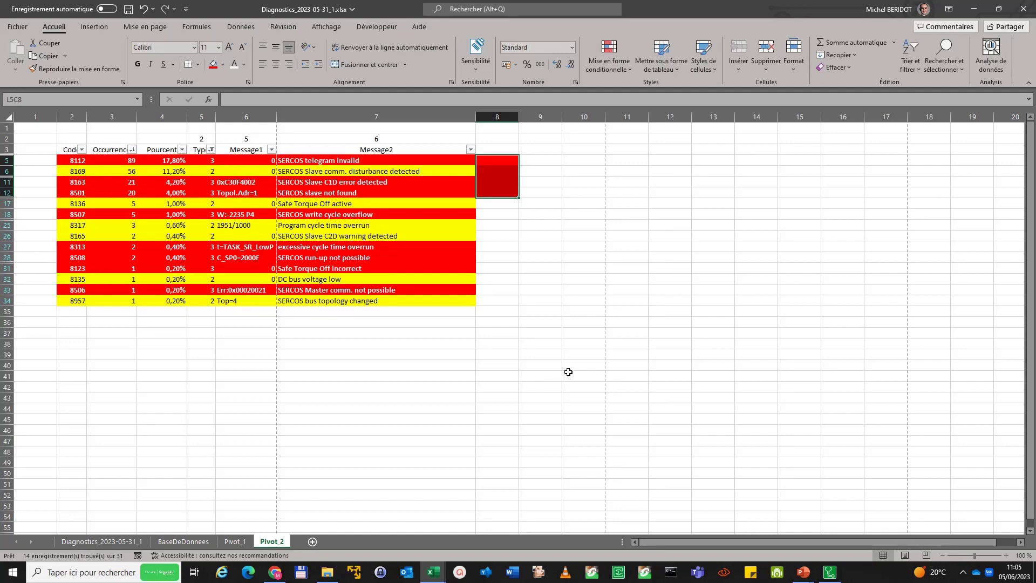
Step: Return to the 8112 help topic in Chrome and examine its listed causes and solutions
key("alt+Tab")
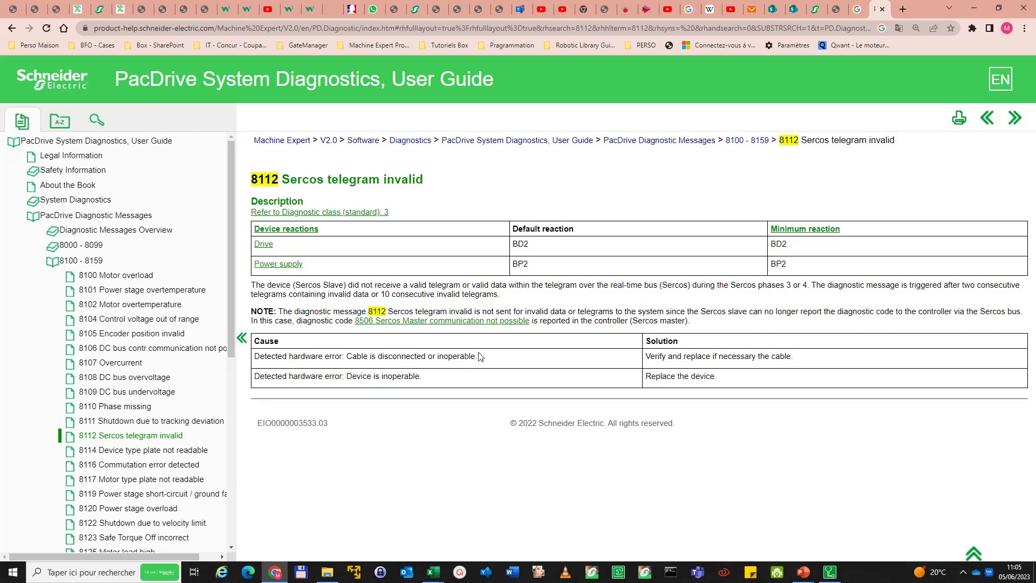
key("alt+Tab")
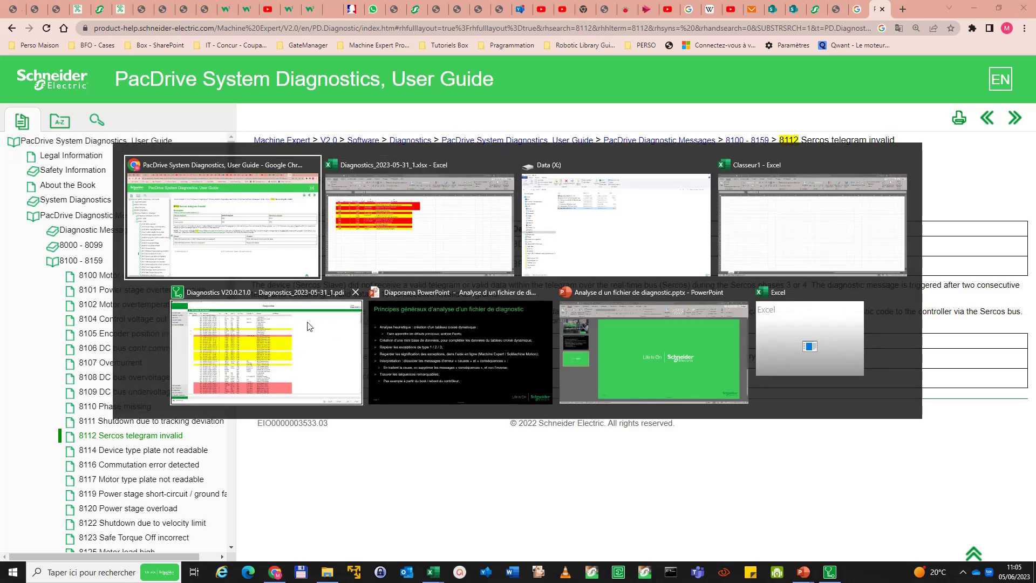
key("Escape")
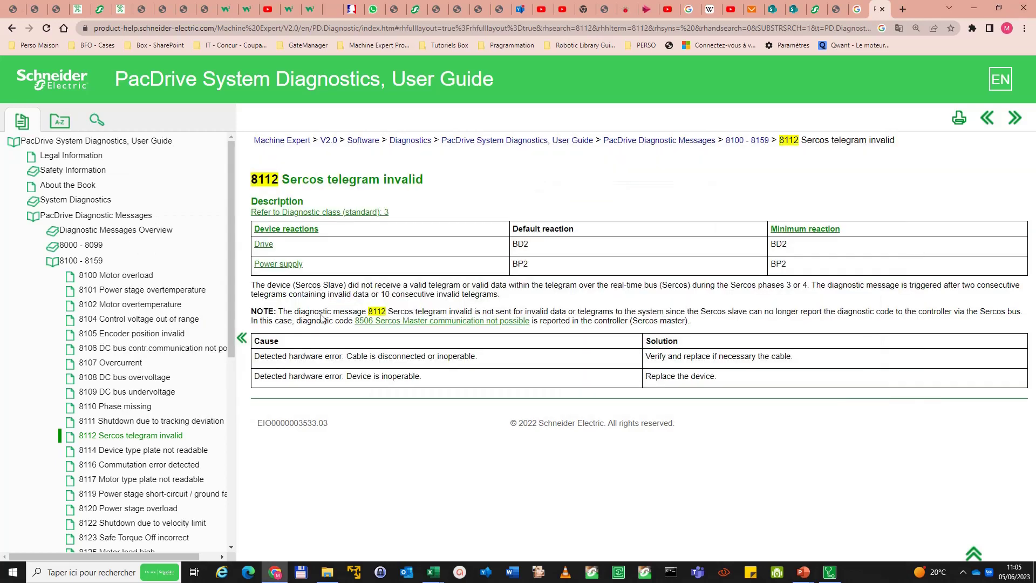
Step: Switch to the Diagnostics message history and assign the purple highlight to lines with diagnostic code 8112
key("alt+Tab")
left_click(339, 275)
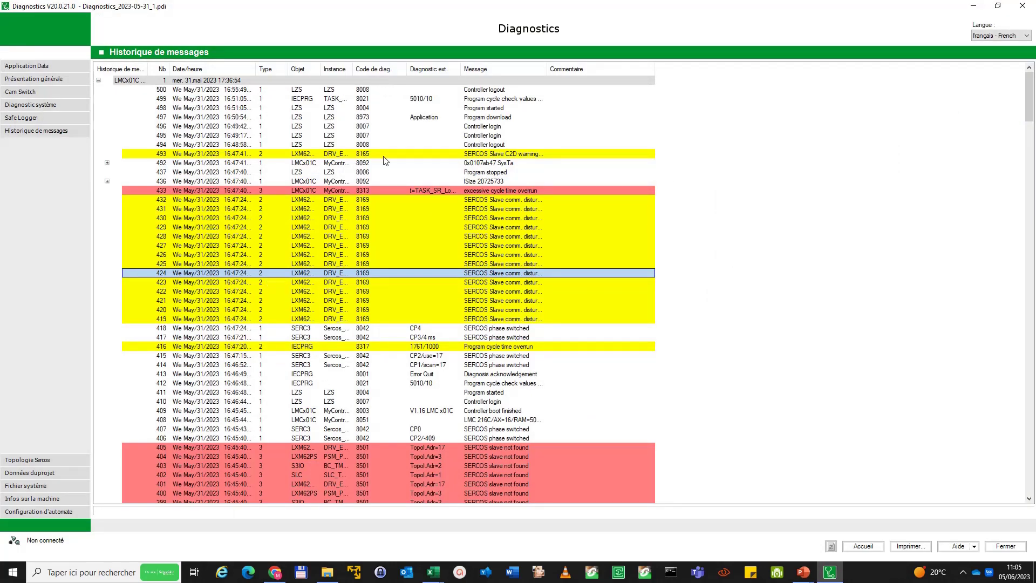
scroll(378, 183, "down", 5)
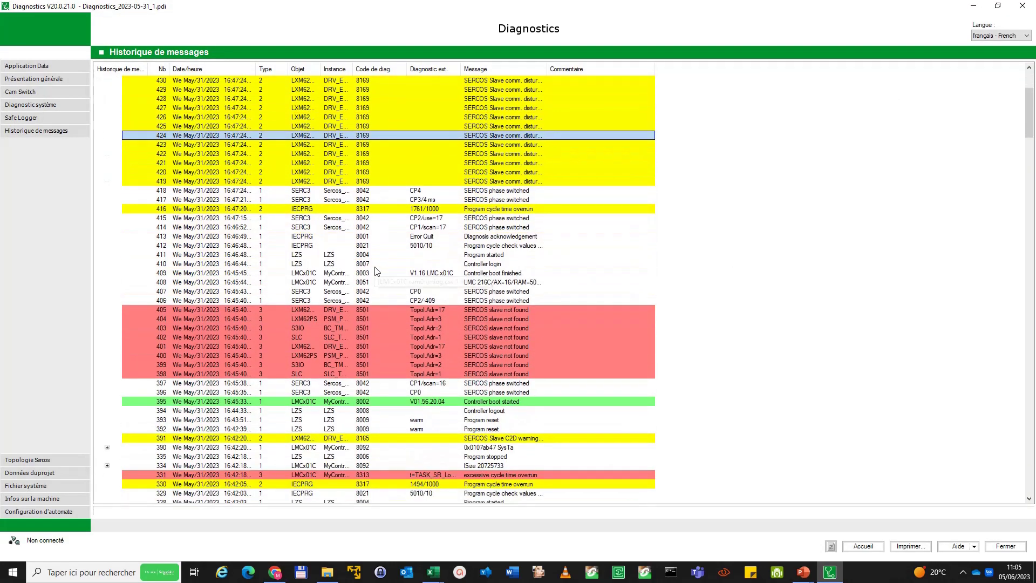
scroll(387, 342, "down", 2)
scroll(387, 345, "down", 8)
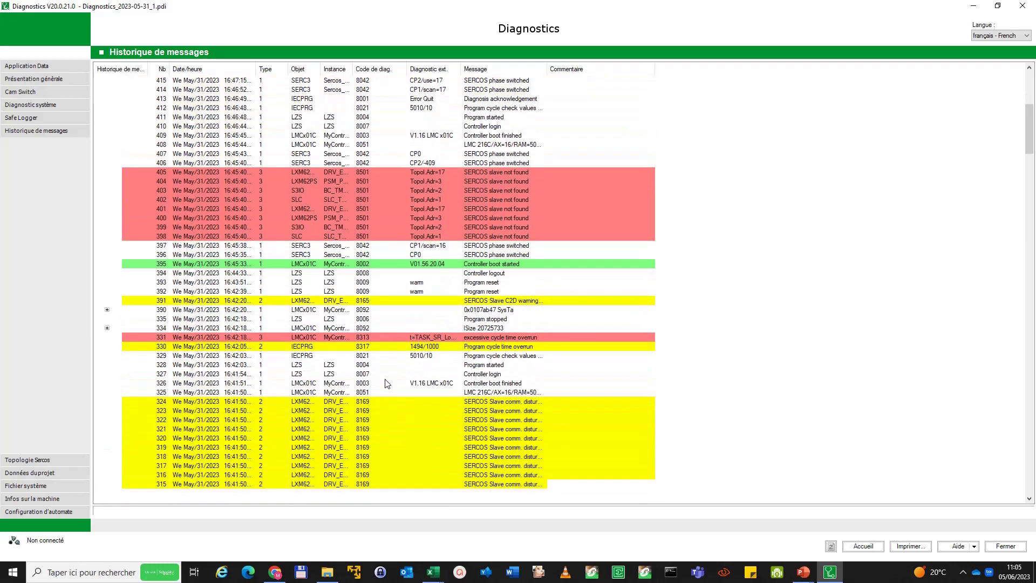
scroll(389, 336, "down", 20)
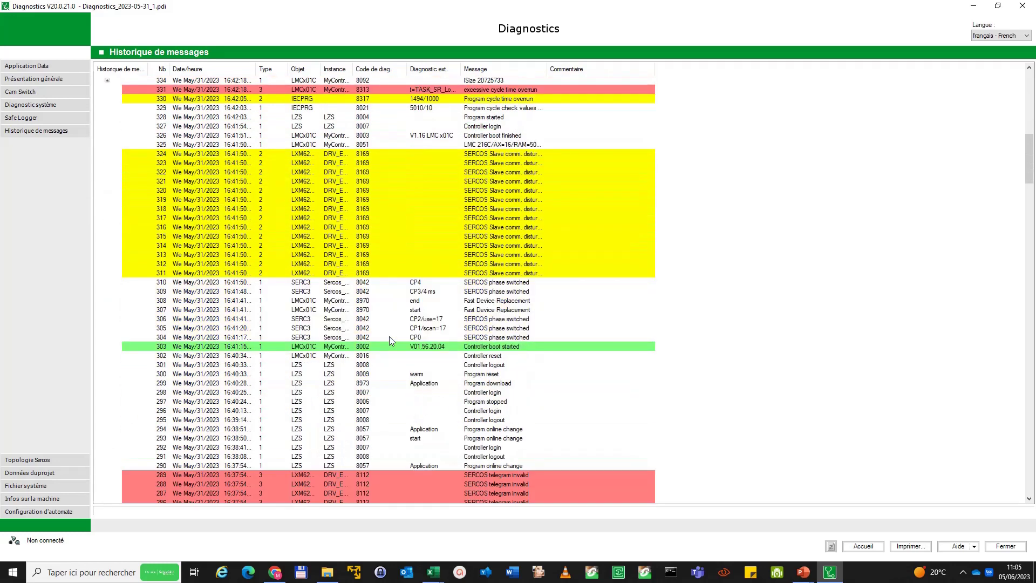
right_click(364, 337)
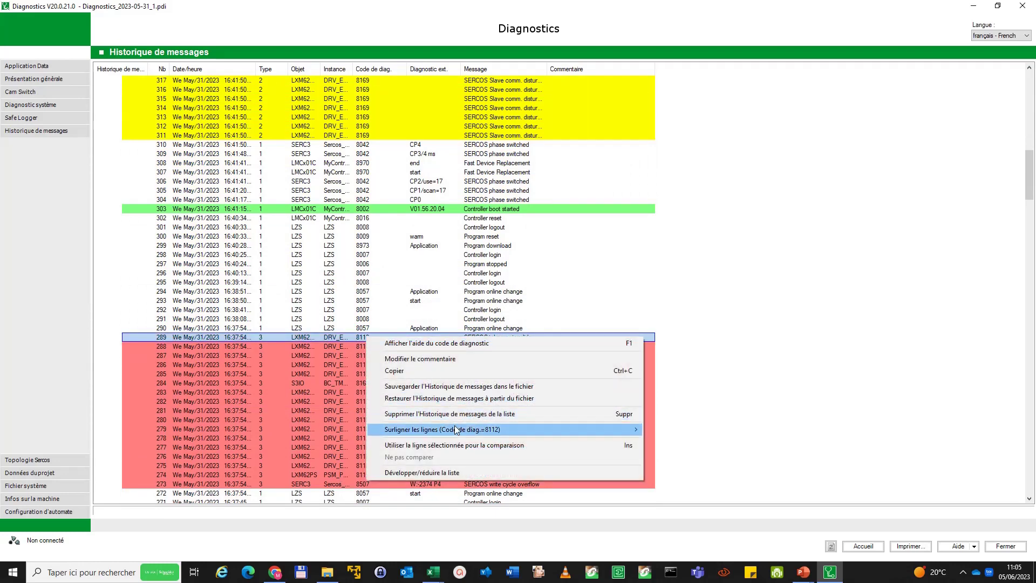
mouse_move(629, 429)
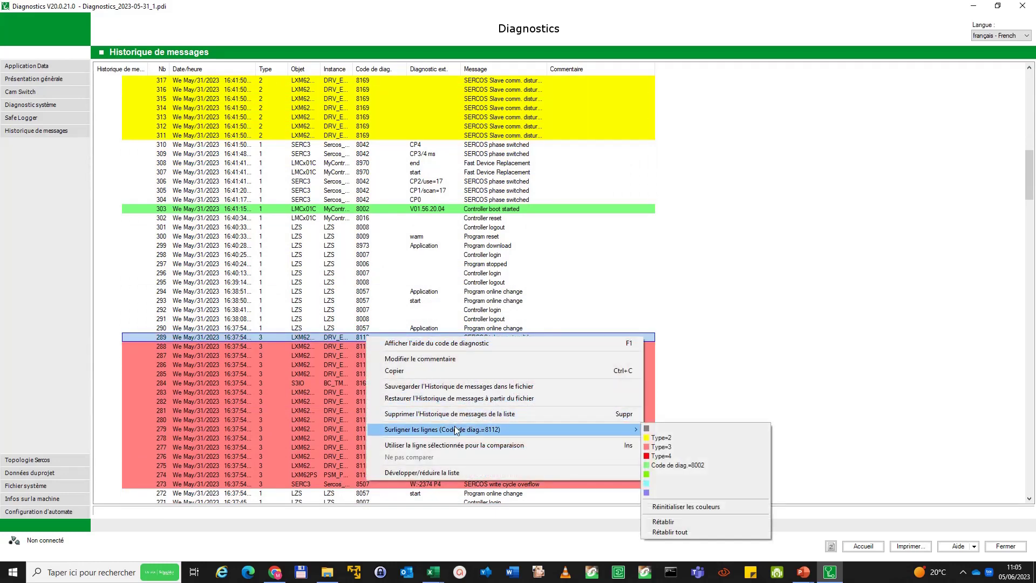
left_click(658, 490)
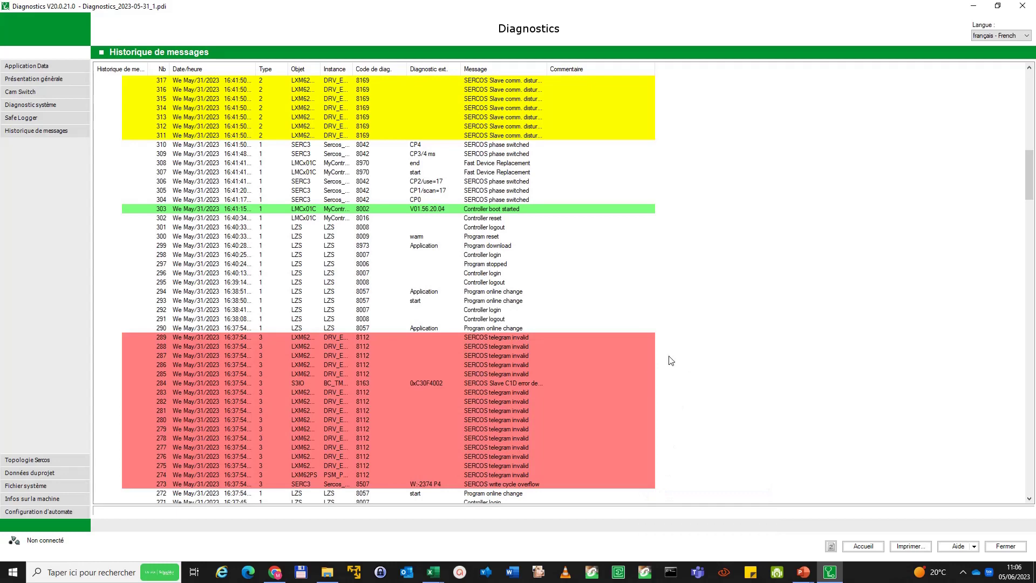
Step: Assign the grey highlight to the diagnostic code 8112 lines, then select the purple highlight for them again
left_click(391, 335)
right_click(390, 335)
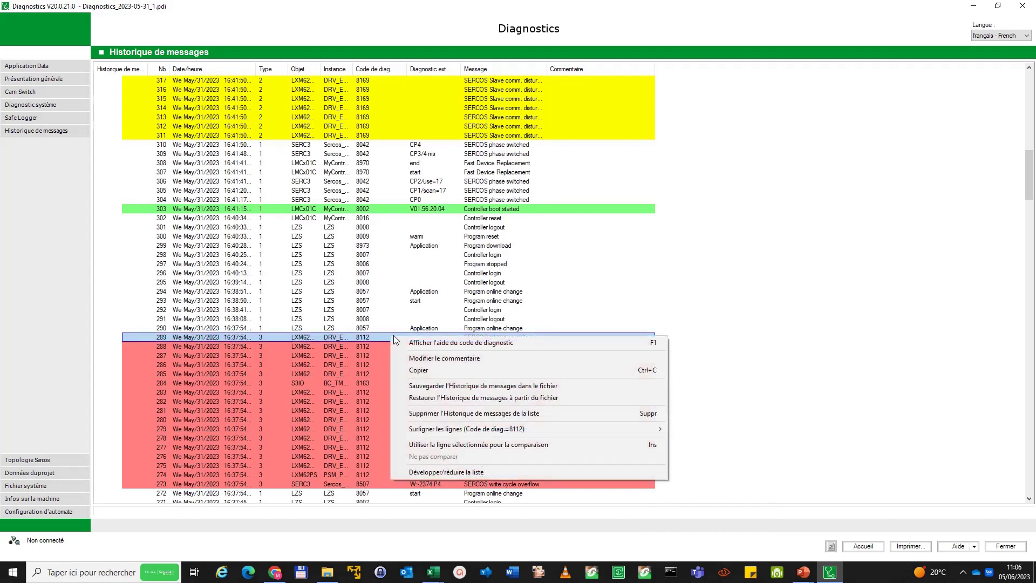
mouse_move(540, 429)
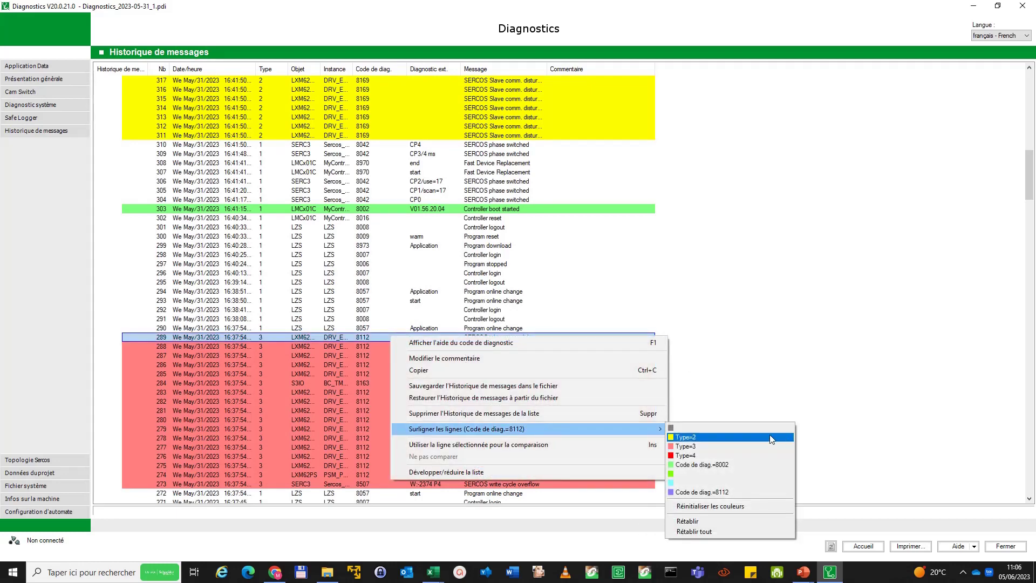
left_click(746, 429)
left_click(383, 336)
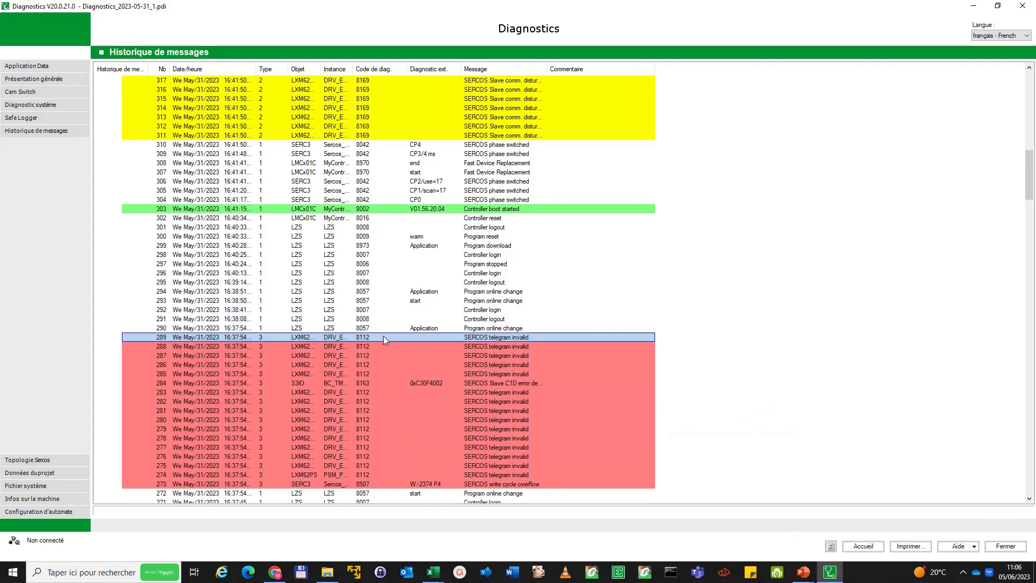
right_click(383, 336)
mouse_move(502, 429)
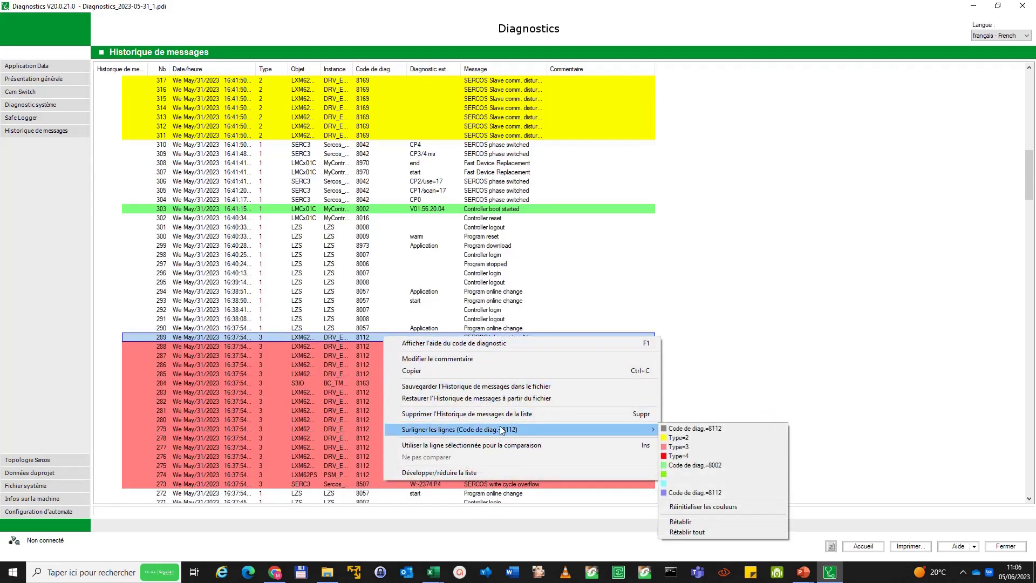
left_click(680, 493)
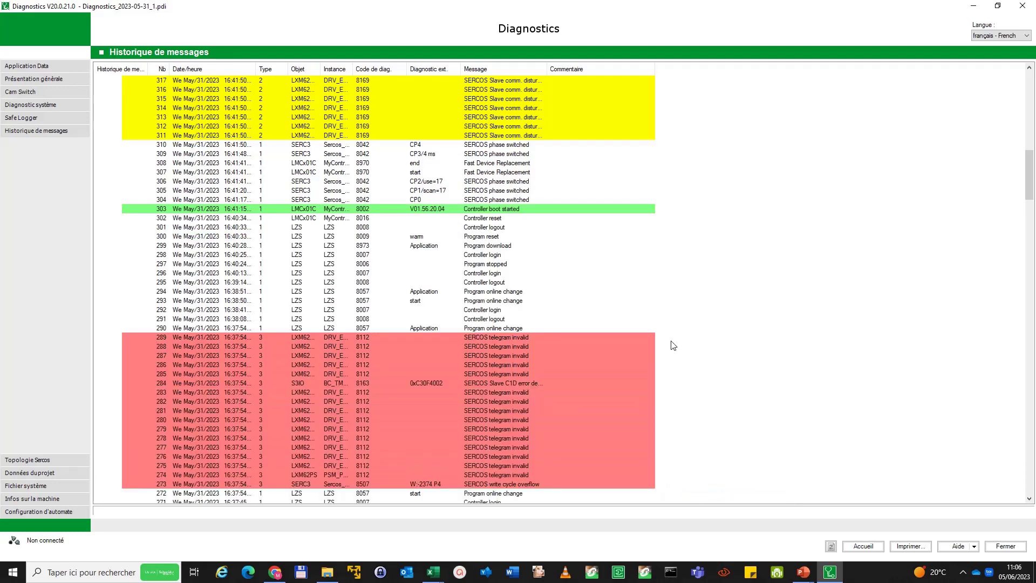
Step: Switch to the Excel workbook and clear the existing filter on the Diagnostics_2023-05-31_1 sheet
key("alt+Tab")
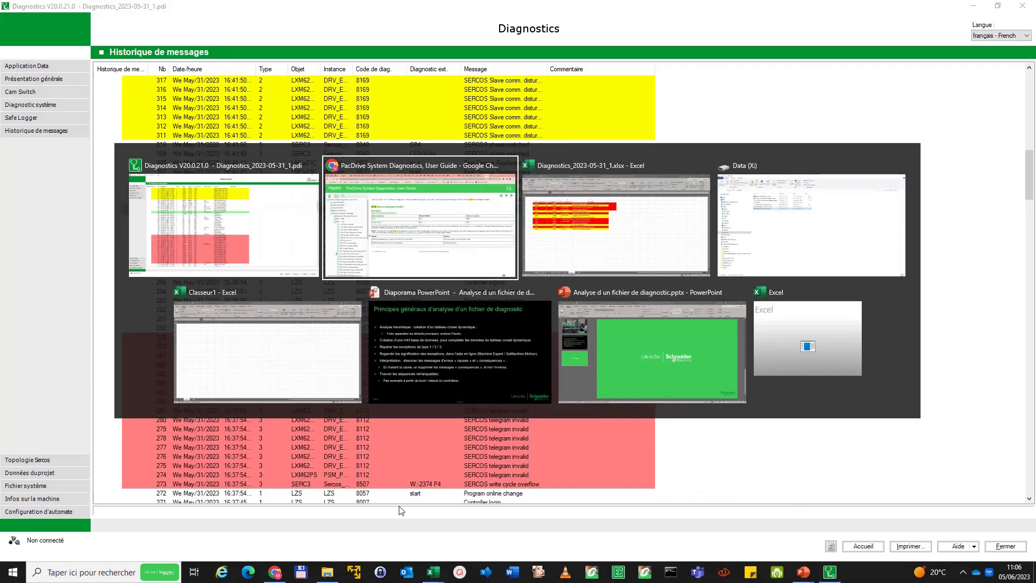
left_click(102, 541)
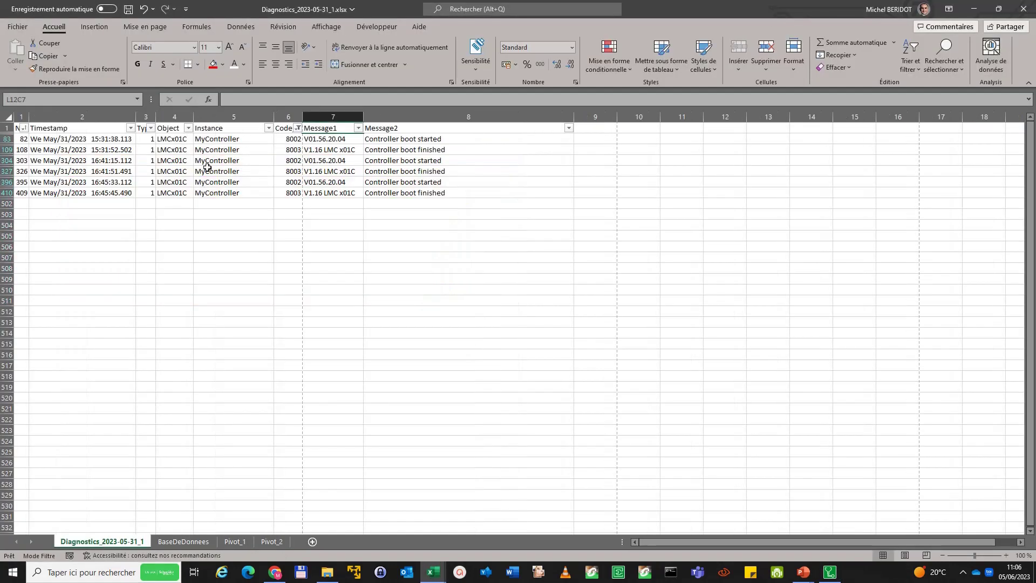
left_click(256, 25)
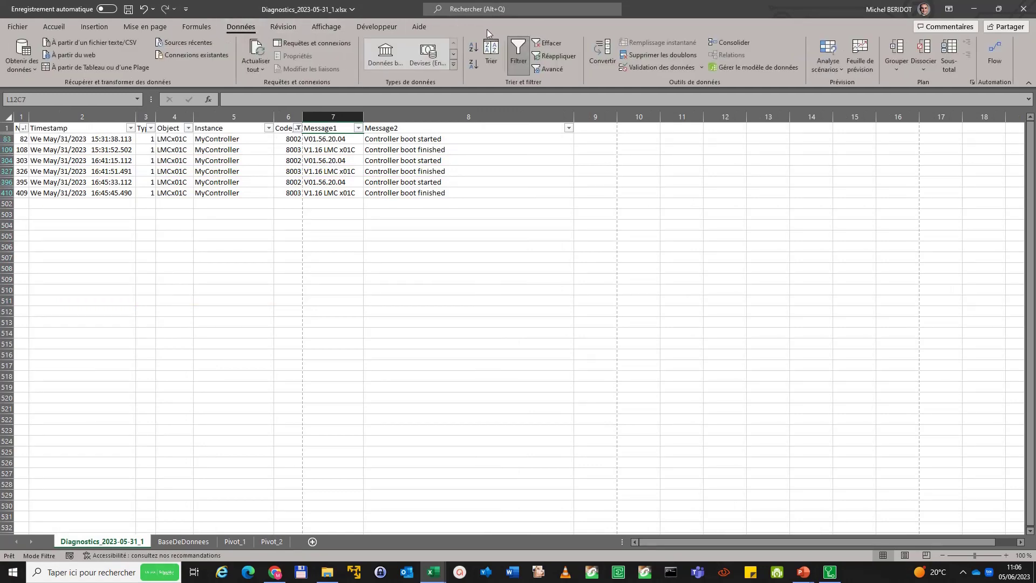
left_click(543, 45)
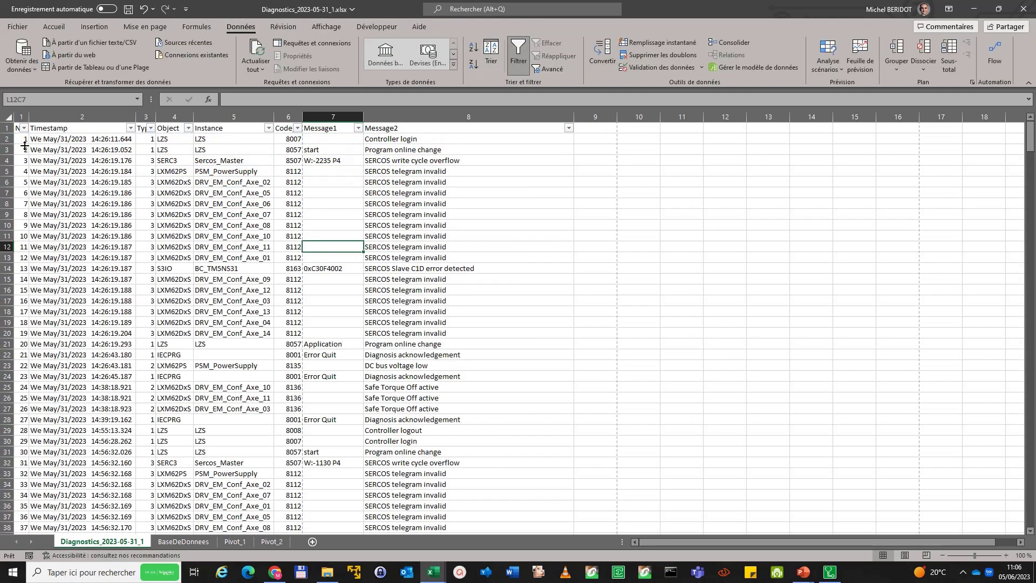
Step: Filter the Code column of the message list to show only code 8112
left_click(298, 132)
left_click(199, 257)
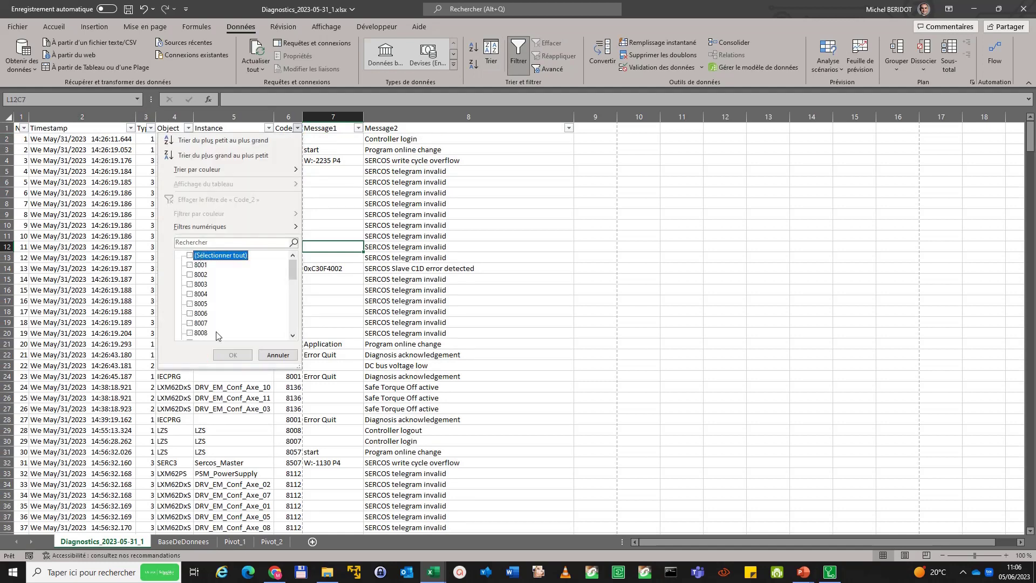
scroll(219, 327, "down", 2)
scroll(220, 327, "down", 1)
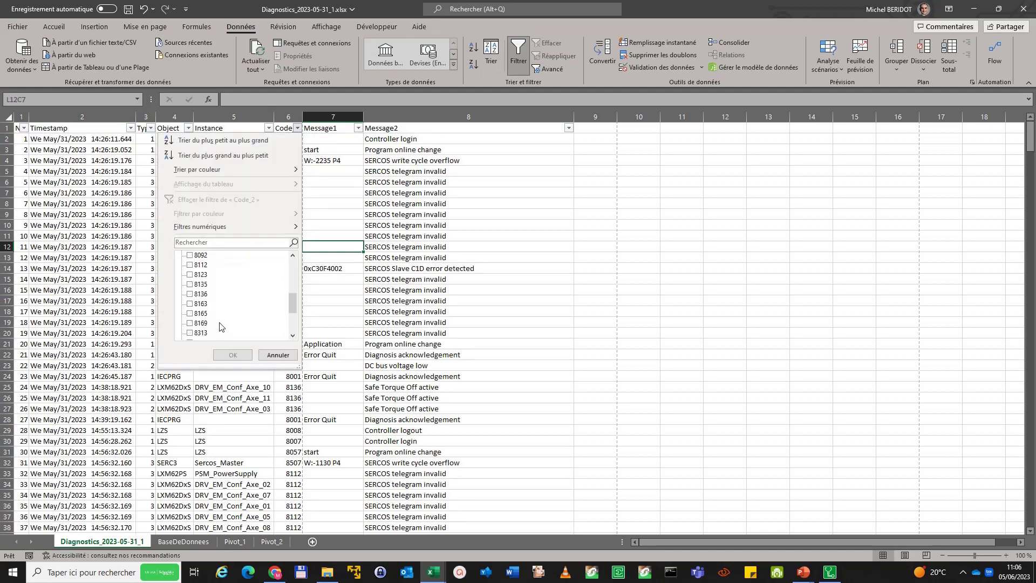
left_click(193, 265)
left_click(233, 355)
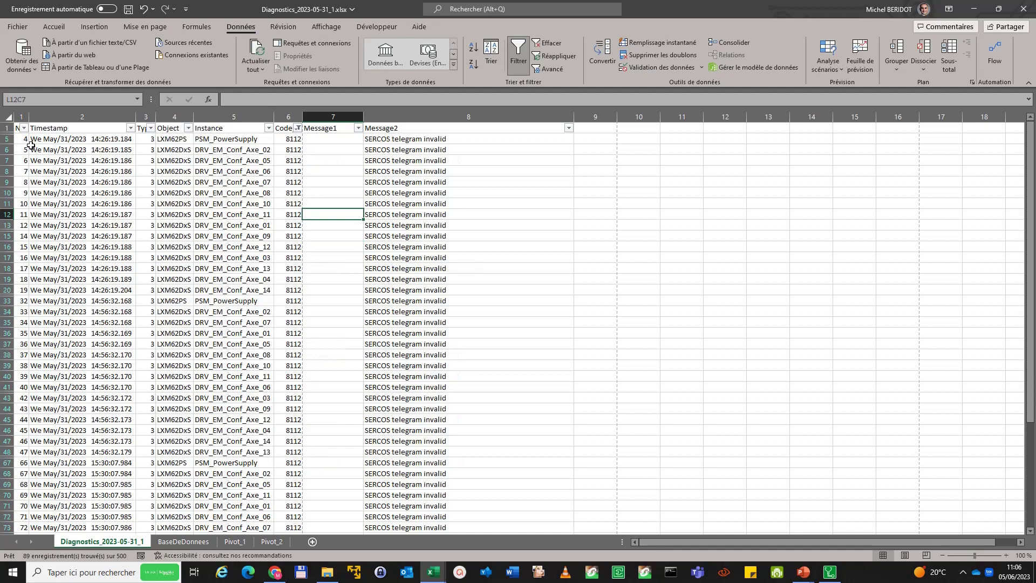
Step: Fill all the filtered 8112 rows, from column 1 to column 8, with light blue
left_click_drag(23, 140, 376, 388)
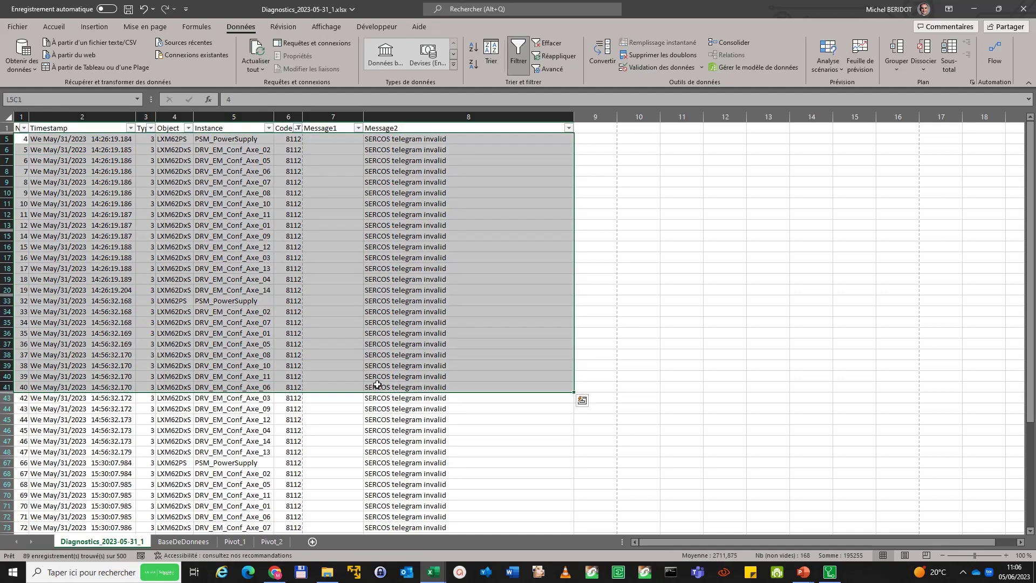
key("ctrl+shift+Down")
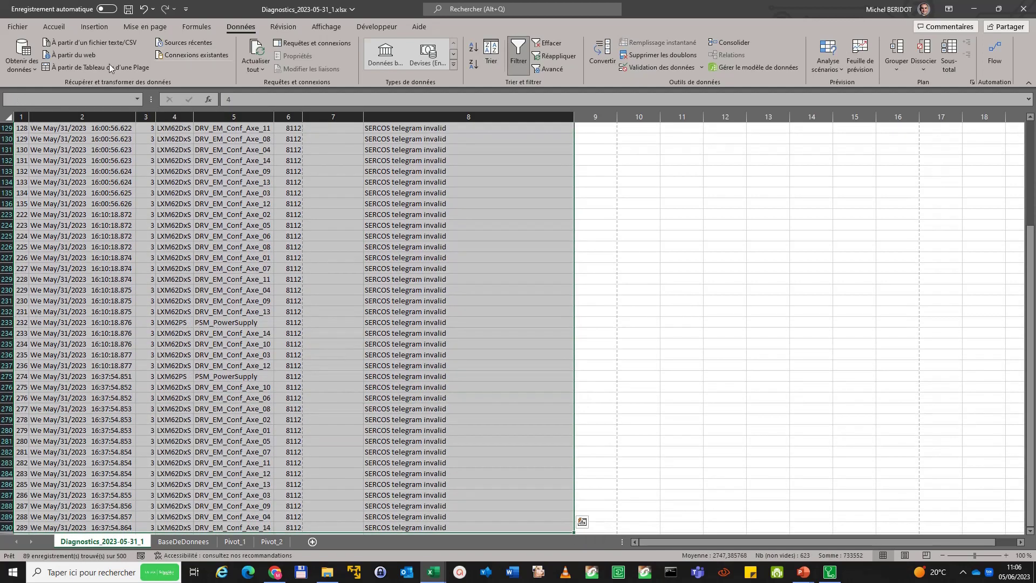
left_click(54, 26)
left_click(223, 64)
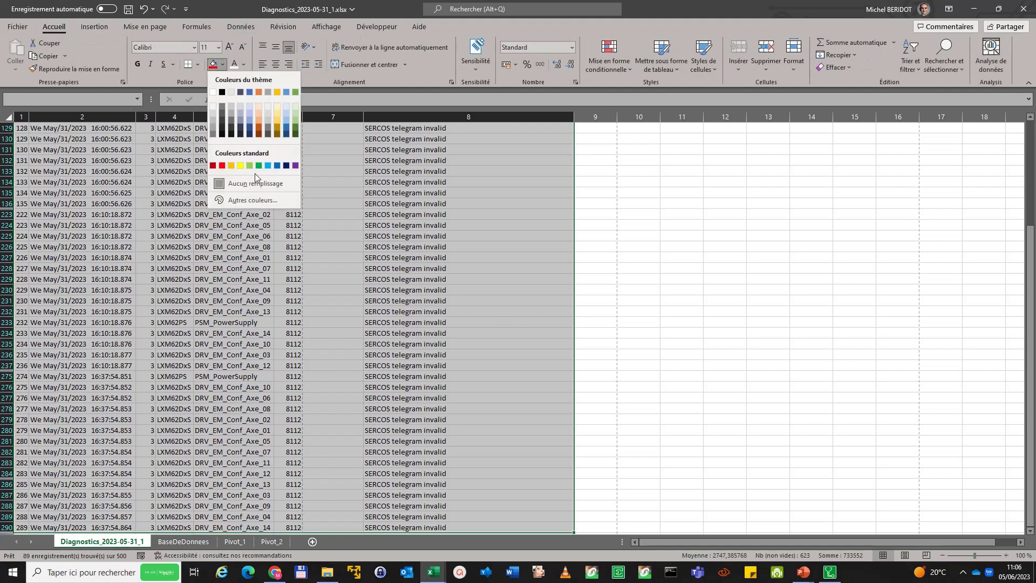
left_click(268, 167)
scroll(333, 235, "up", 20)
left_click(332, 236)
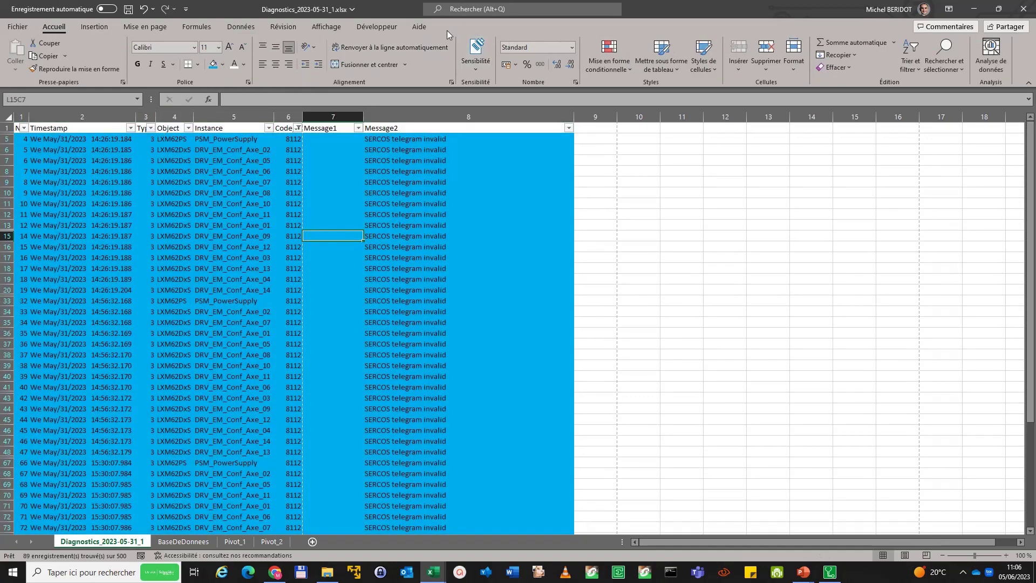
Step: Clear the code filter and examine the messages and instances of the first block of blue 8112 rows
left_click(241, 27)
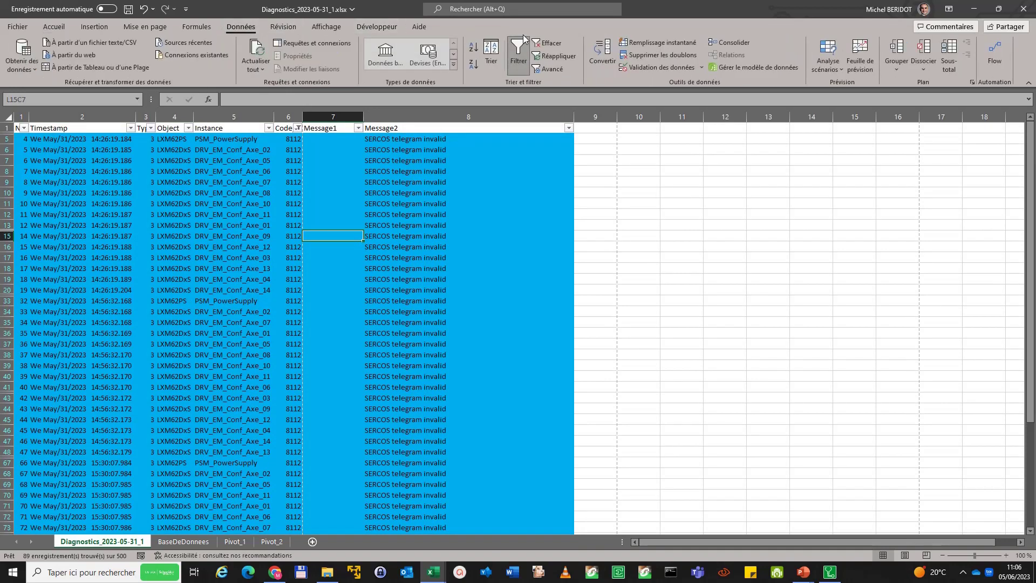
left_click(550, 44)
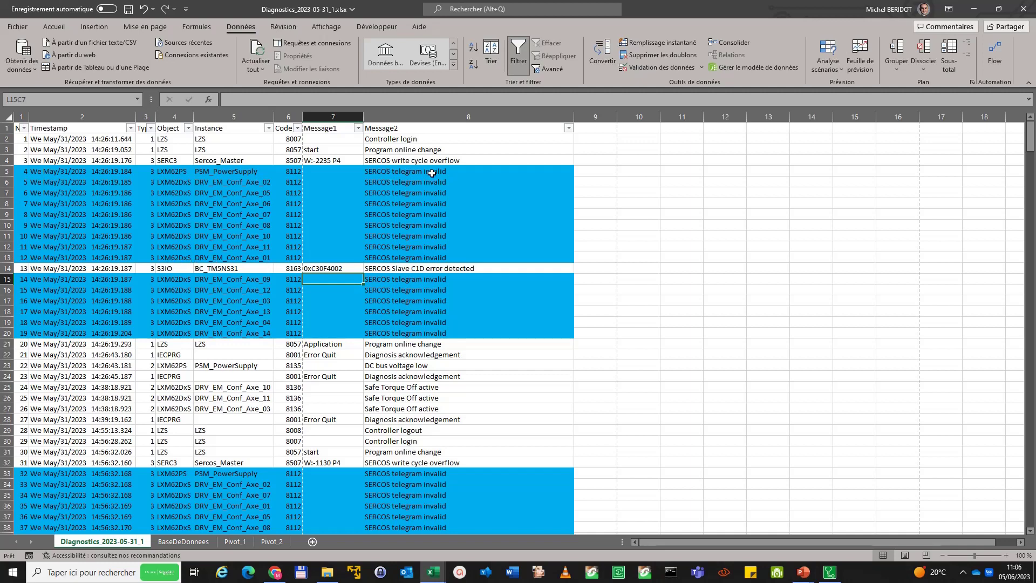
left_click_drag(431, 174, 428, 256)
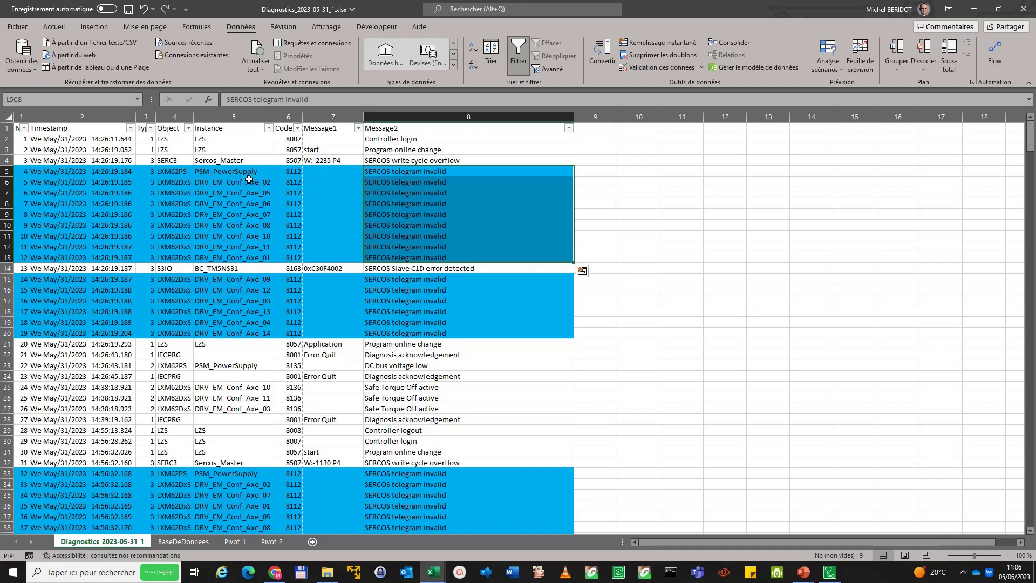
left_click_drag(254, 173, 263, 332)
left_click(216, 170)
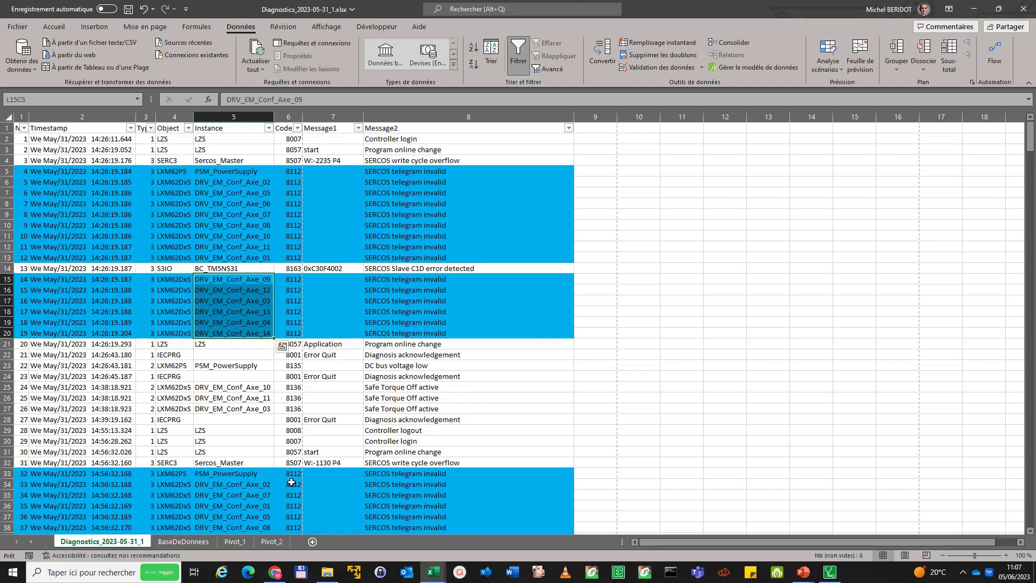
Step: Open the Pivot_2 sheet and briefly review the 8112 help topic in Chrome before returning to the workbook
left_click(272, 542)
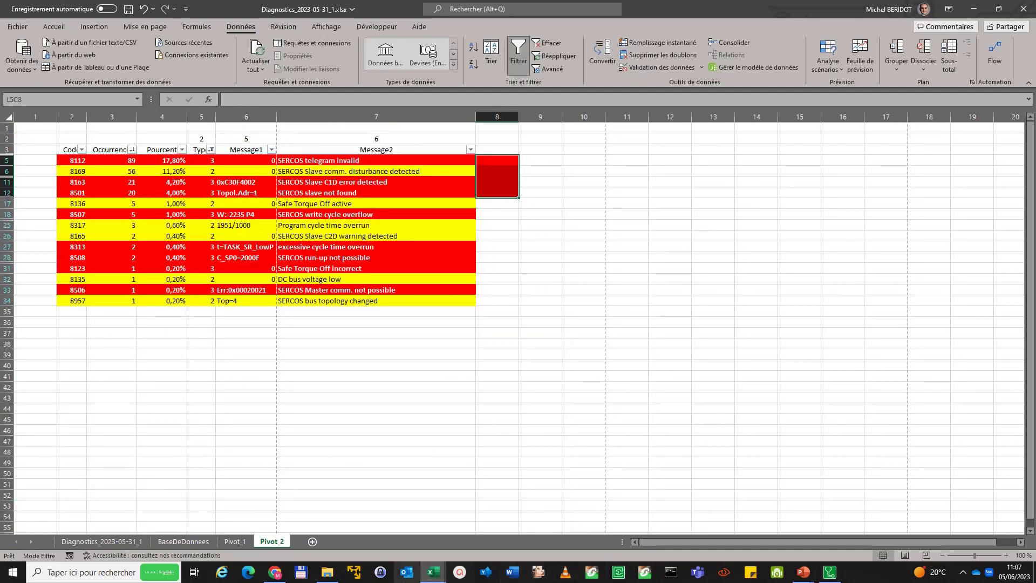
mouse_move(280, 576)
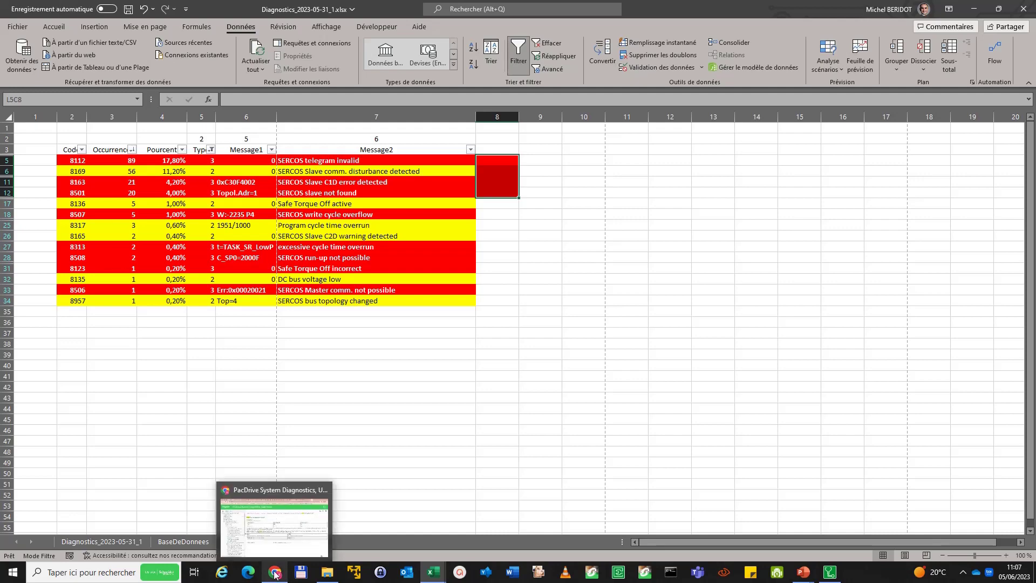
left_click(280, 539)
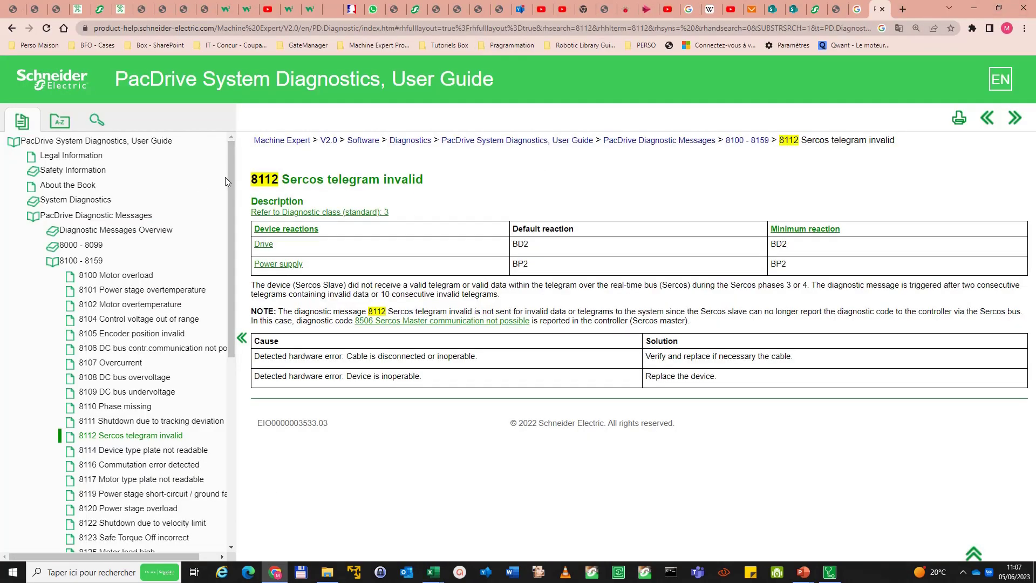
left_click(974, 12)
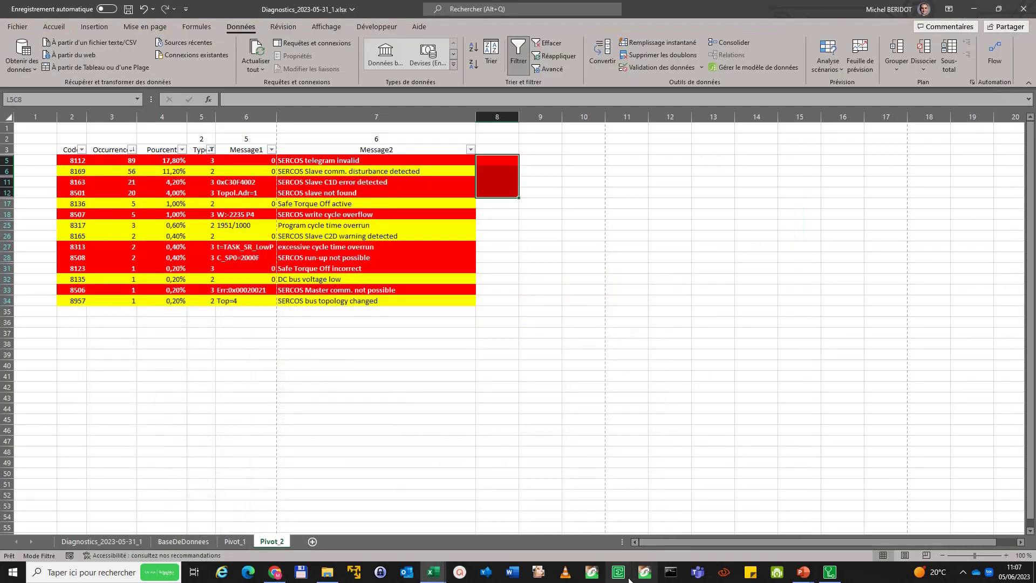
left_click(618, 573)
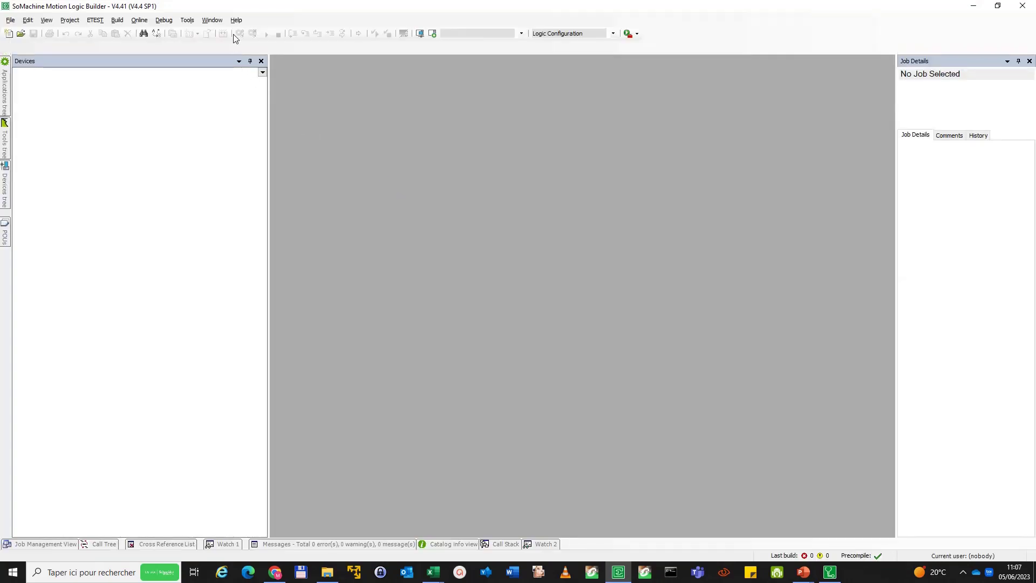
left_click(237, 20)
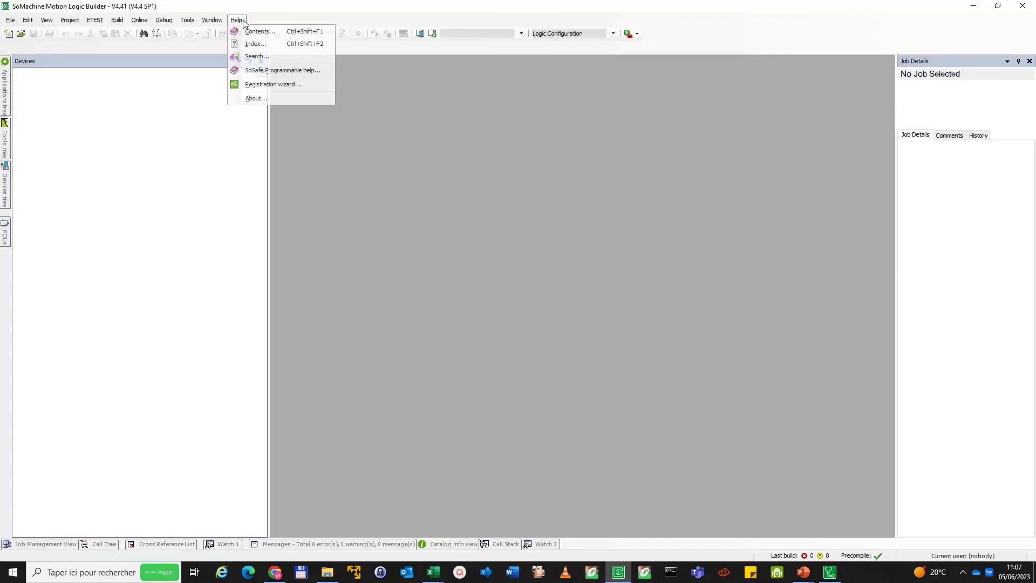
left_click(256, 44)
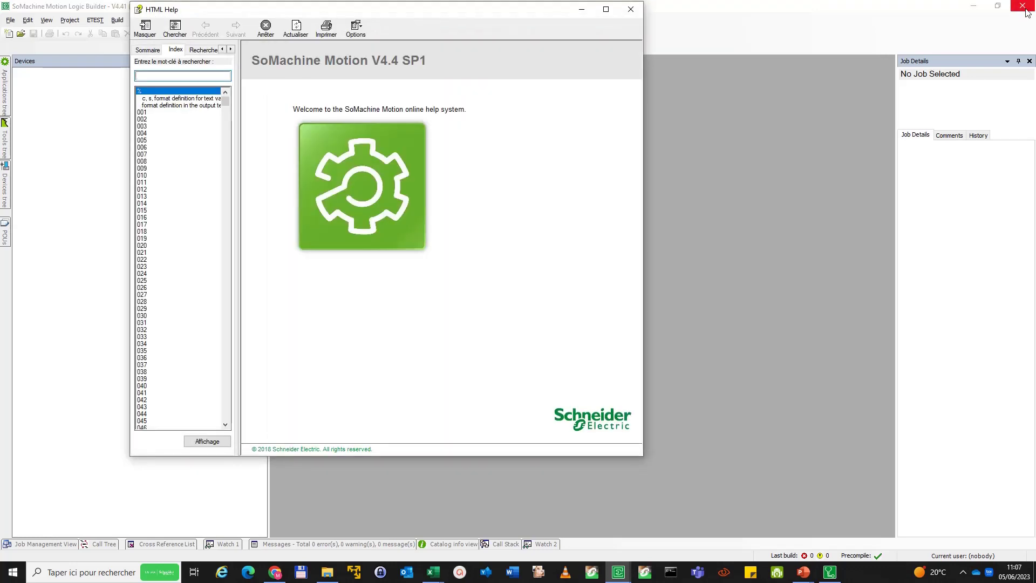
left_click(1025, 11)
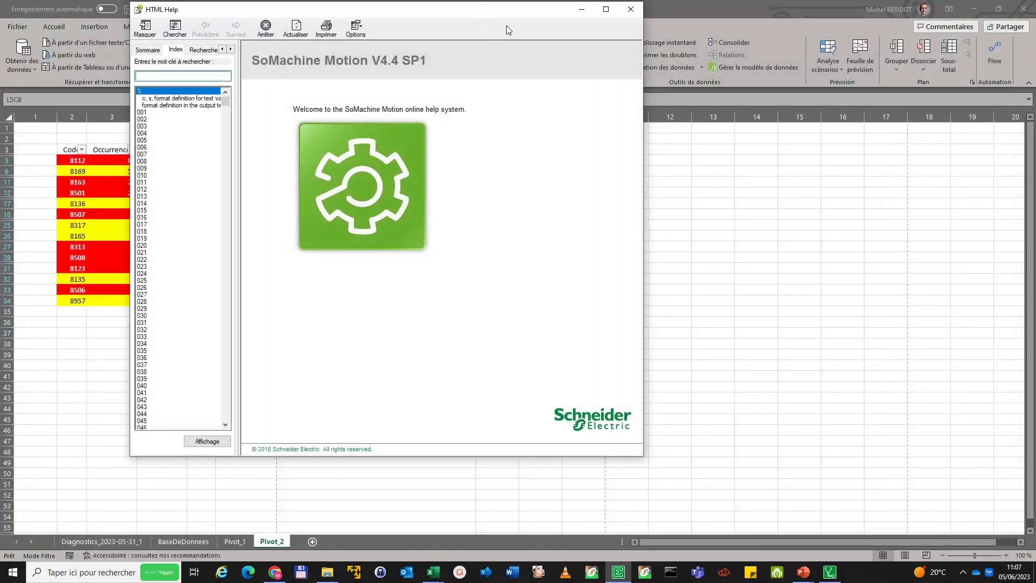
key("alt+Tab")
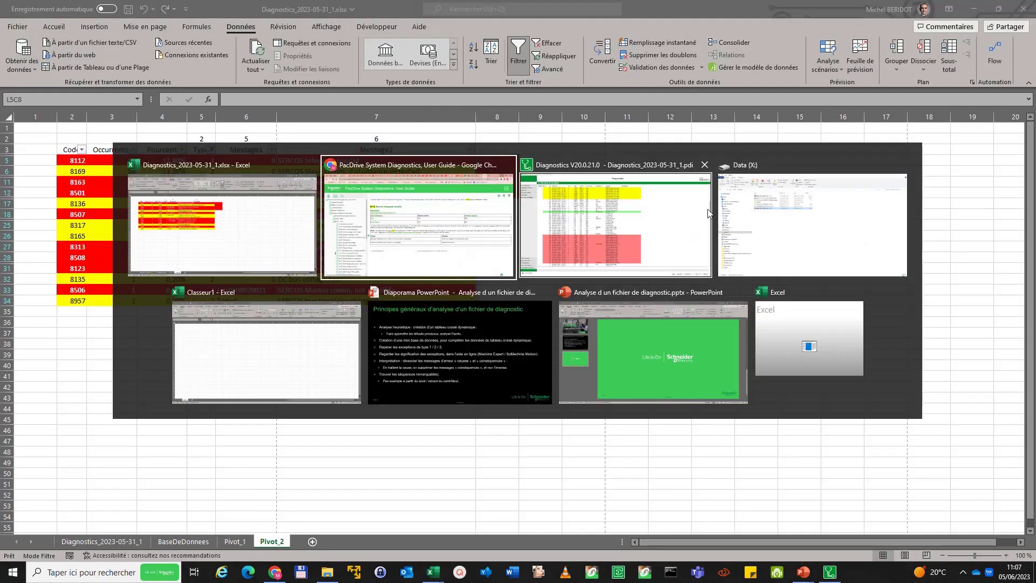
key("alt+shift+Tab")
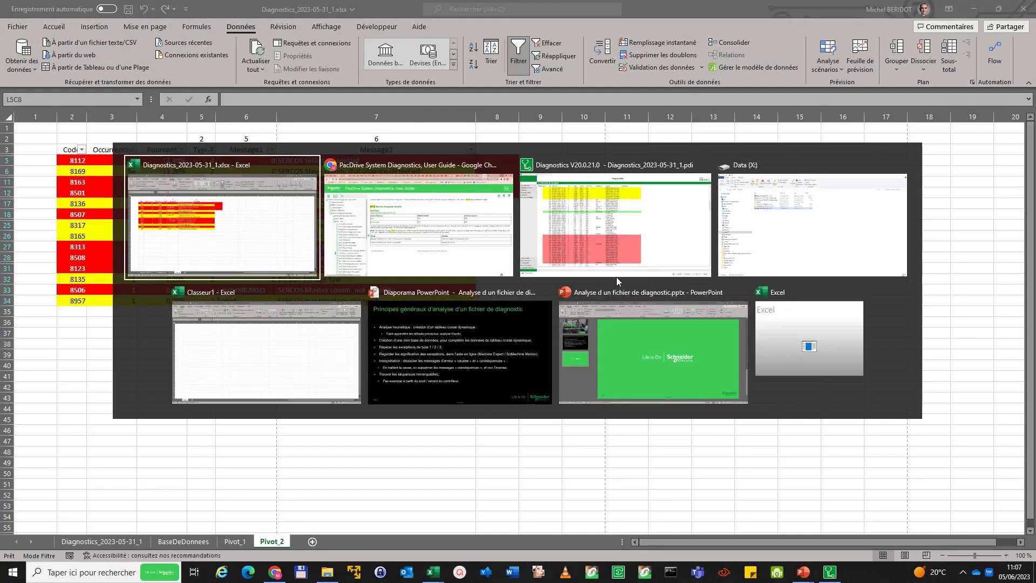
key("Escape")
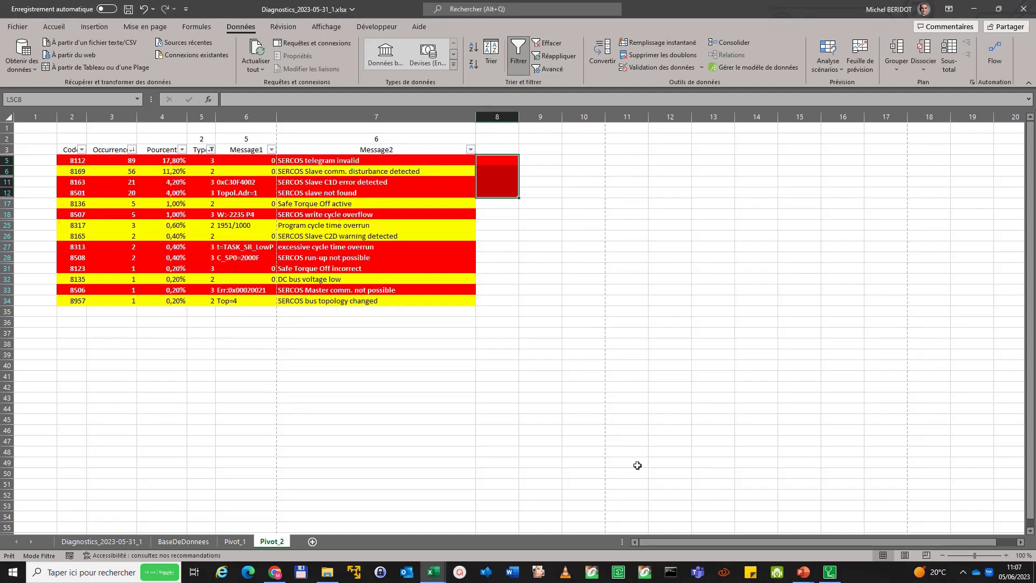
Step: Switch to SoMachine Motion Logic Builder, open its help index and look up the 8112 diagnostic topic
left_click(618, 573)
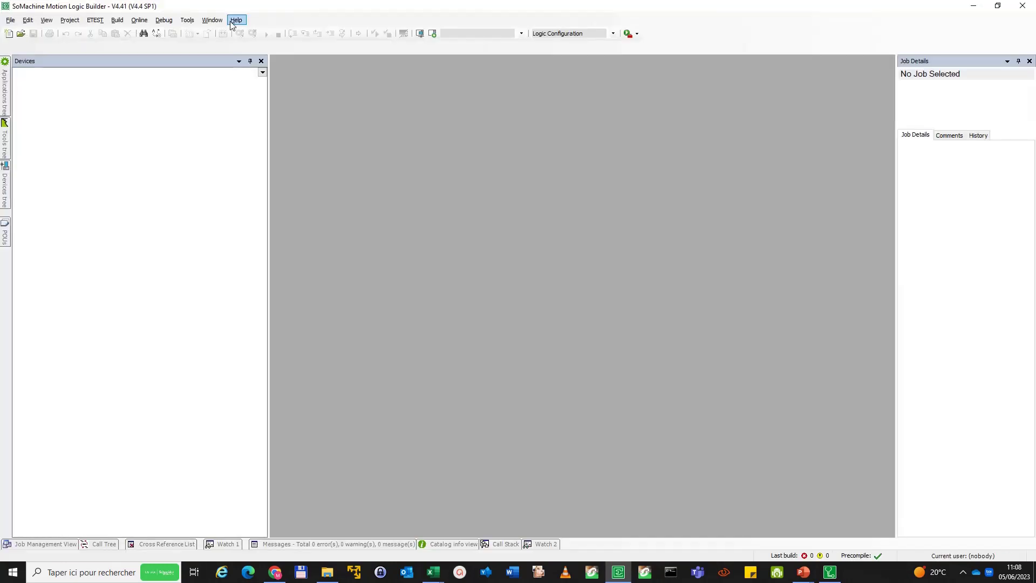
left_click(236, 20)
left_click(248, 43)
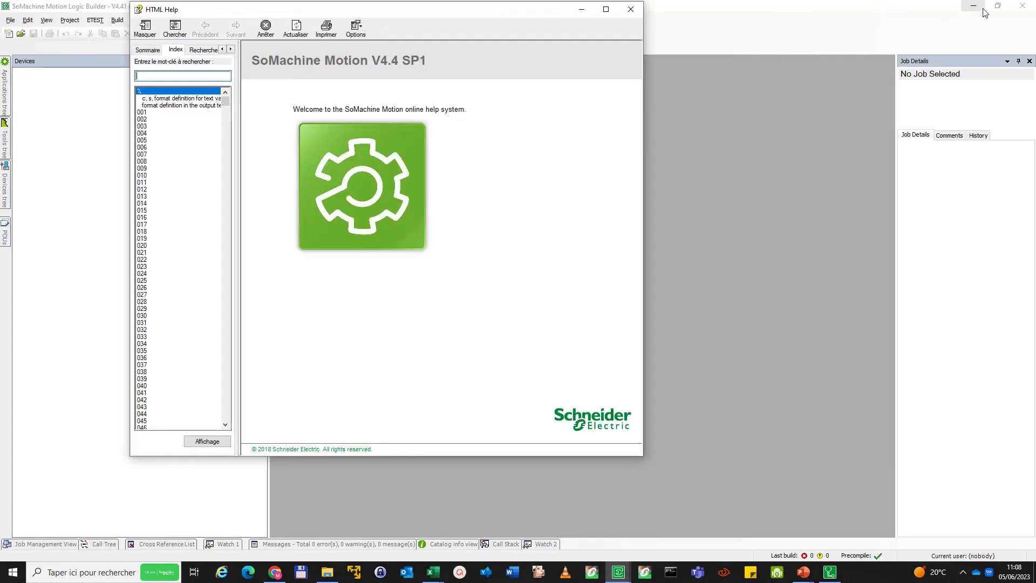
left_click(973, 6)
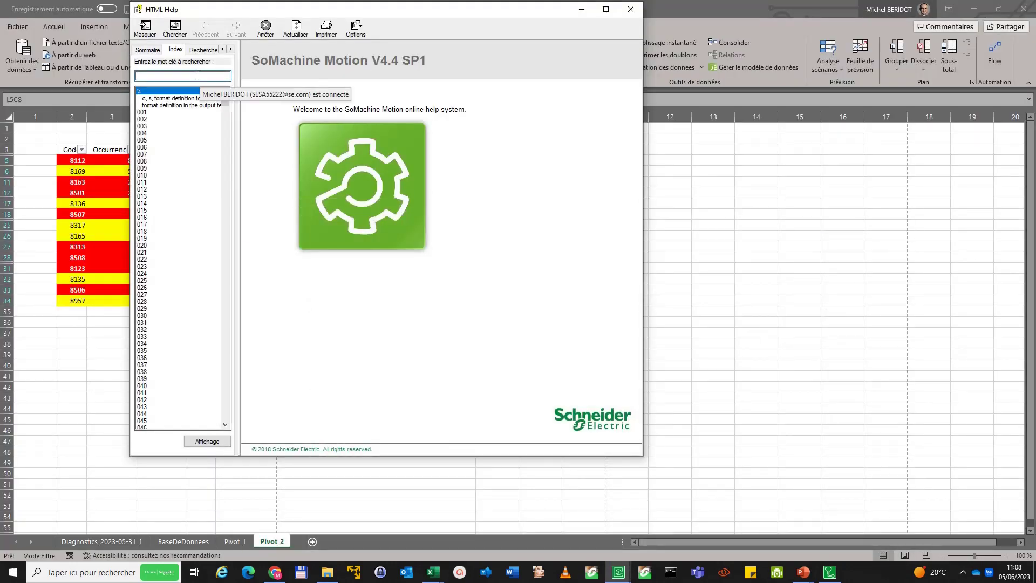
type("8112")
key("Return")
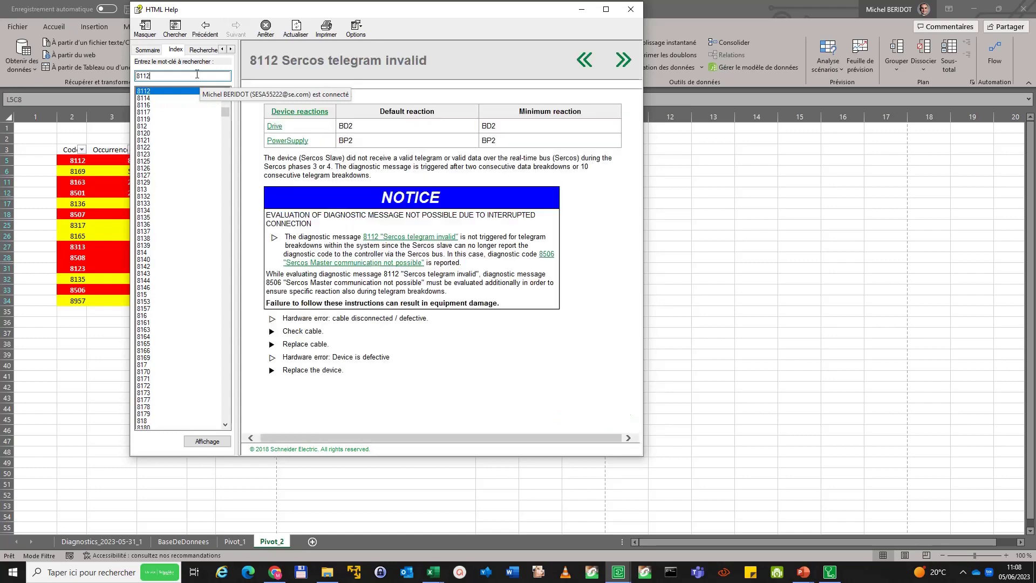
Step: Move the help window clear of the pivot table and look up diagnostic code 8169 in the help index
left_click_drag(484, 22, 795, 54)
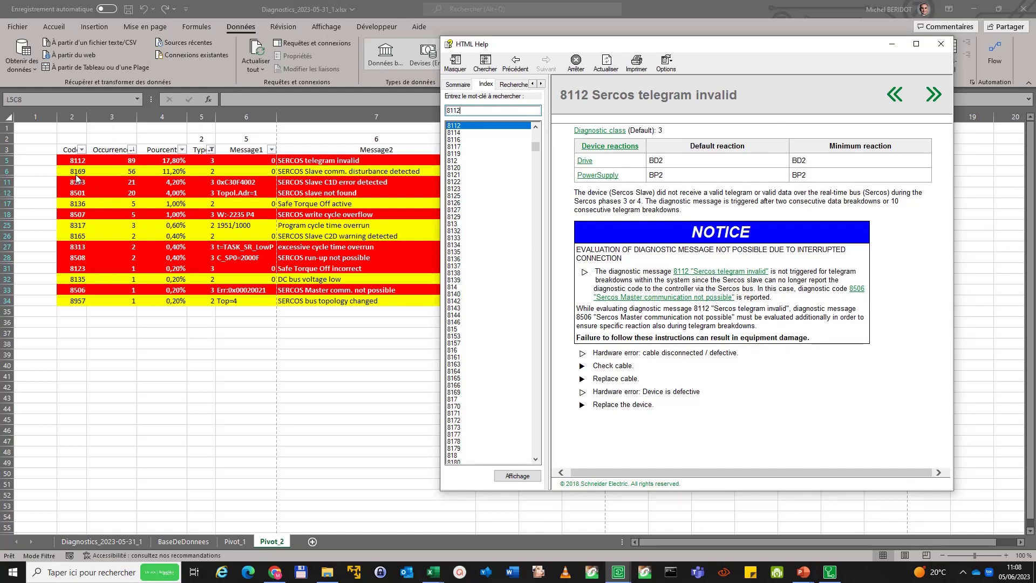
key("BackSpace")
key("BackSpace")
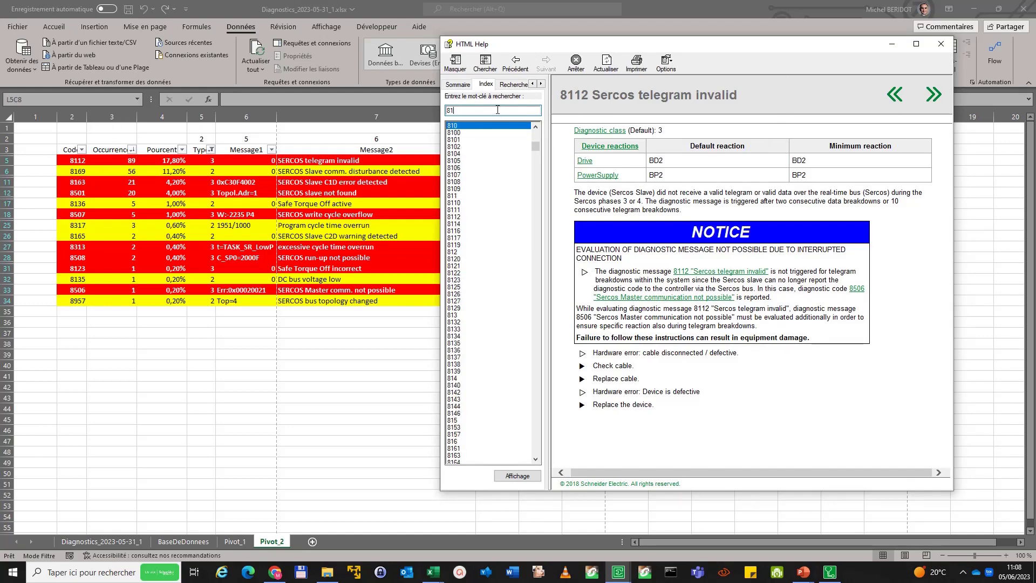
type("69")
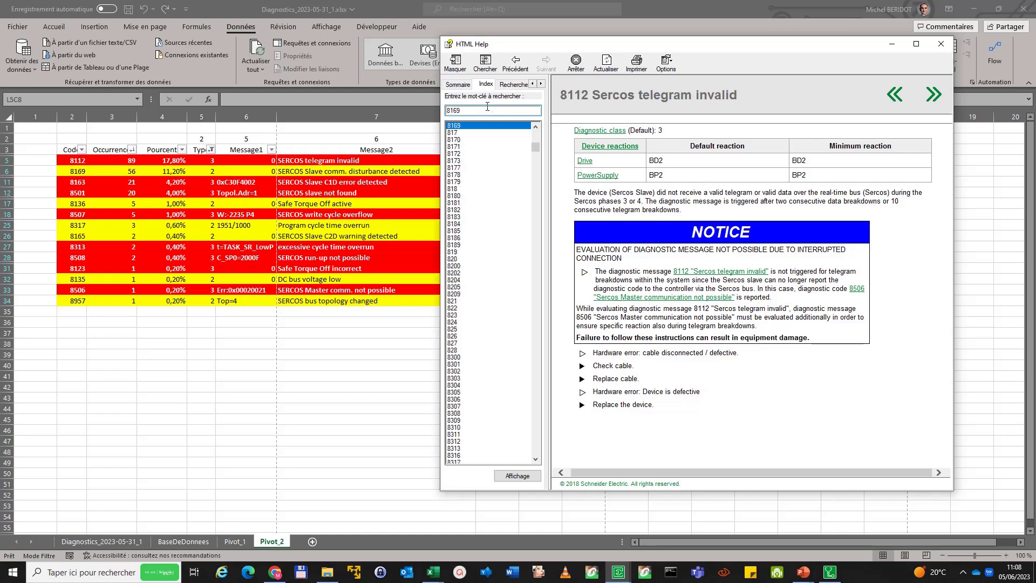
double_click(467, 126)
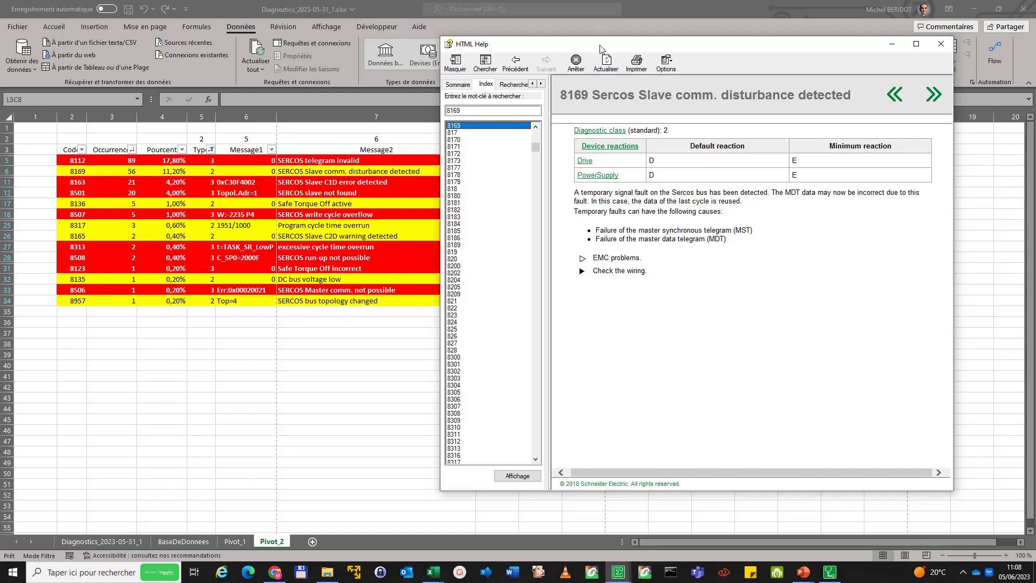
Step: Move the help window below the pivot rows, return to the Excel workbook and widen column 8 for comments
left_click_drag(600, 49, 522, 262)
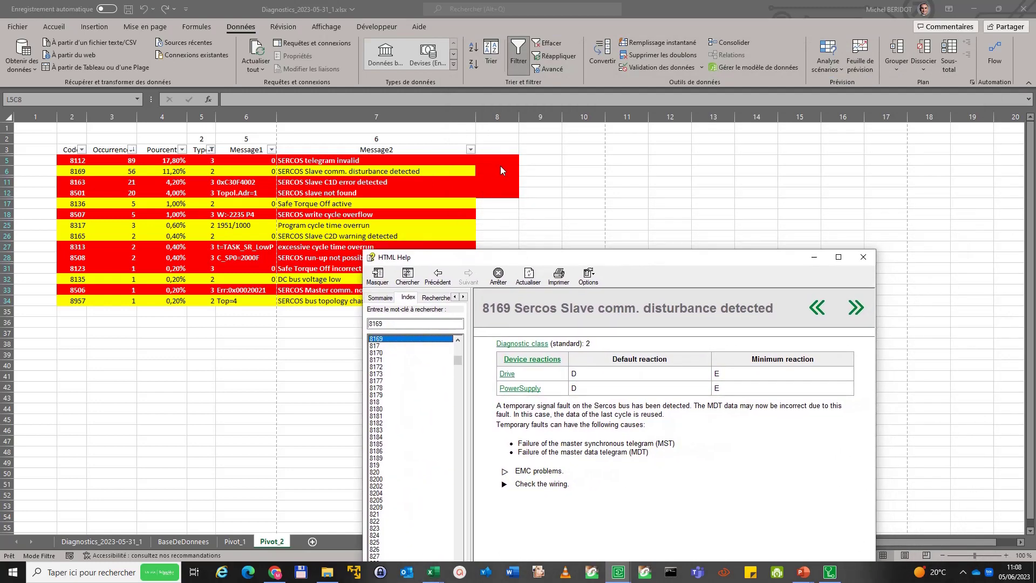
left_click(501, 171)
left_click(512, 128)
left_click_drag(519, 117, 598, 117)
Step: Enter the comment "Problèmes Sercos" in column 8 of the 8112 row, formatted like that row's Message2 cell
left_click(402, 160)
key("ctrl+c")
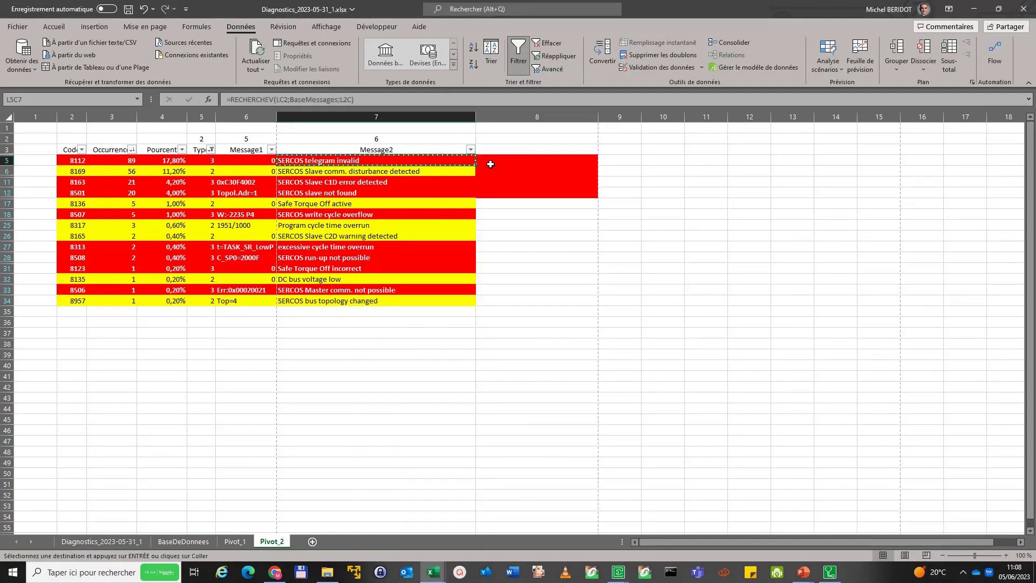
left_click(521, 161)
key("Return")
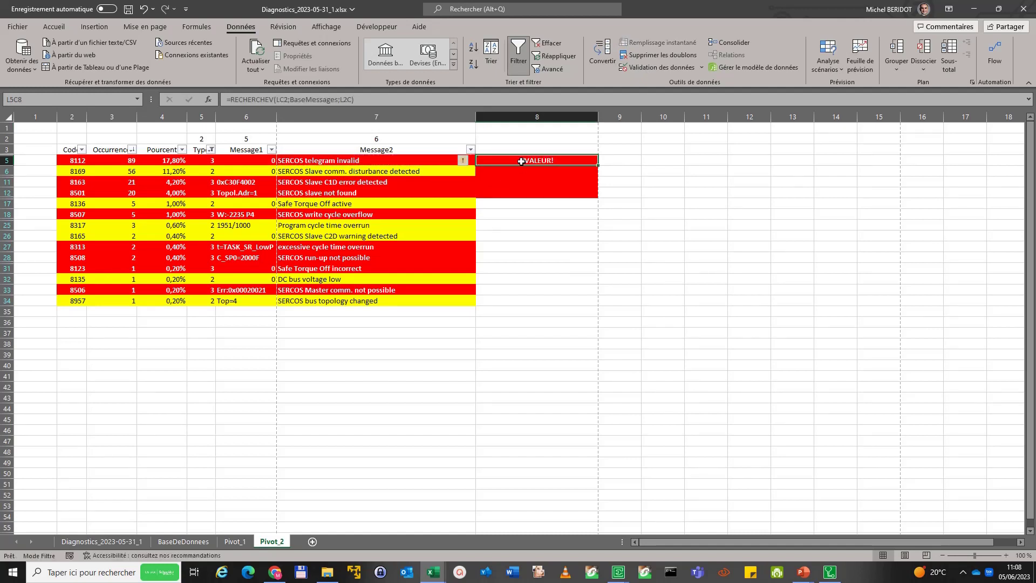
type("Problèmes Sercos")
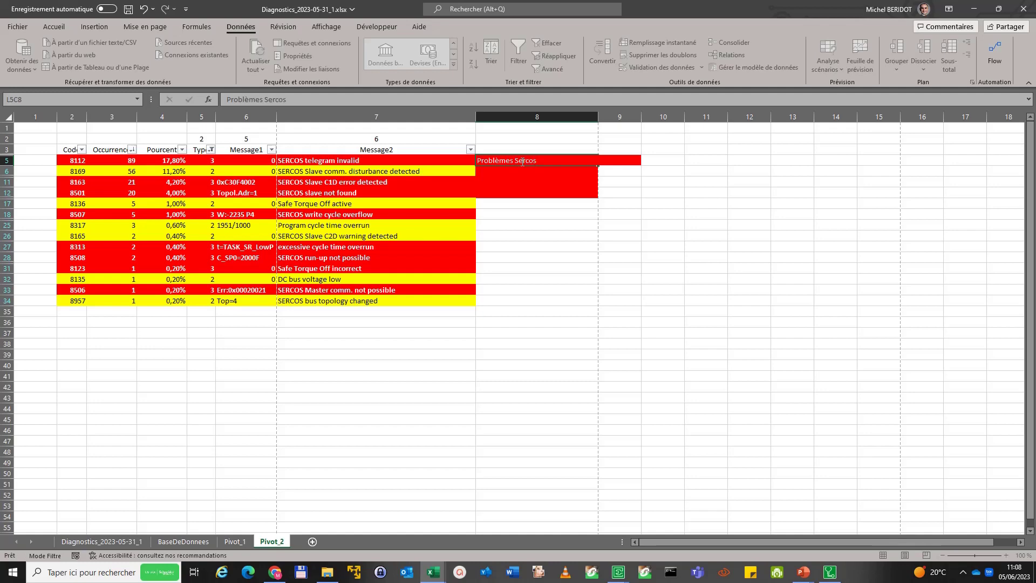
key("Return")
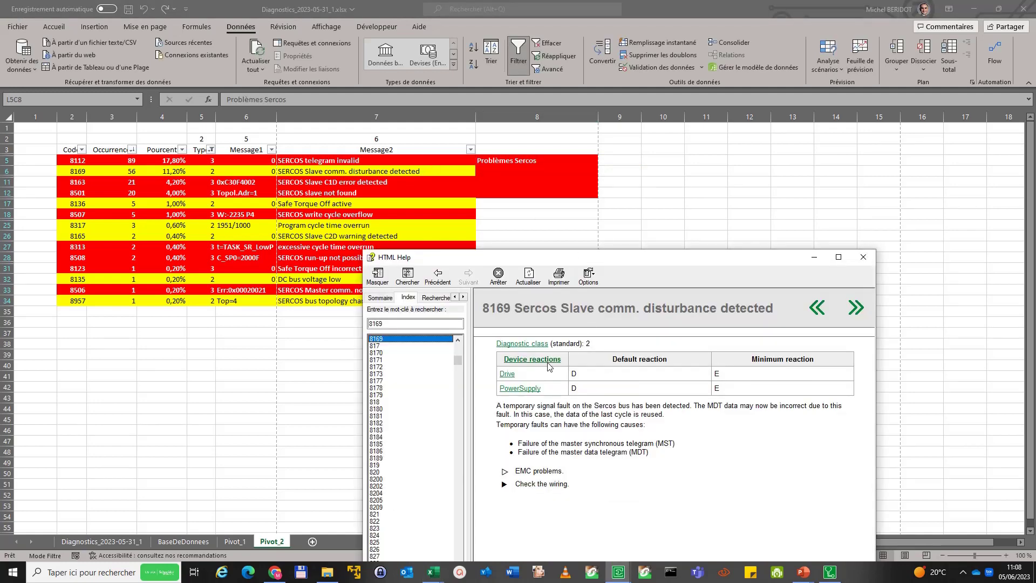
Step: Apply the formatting of the 8169 row's Message2 cell to its column 8 cell in the workbook
left_click(459, 171)
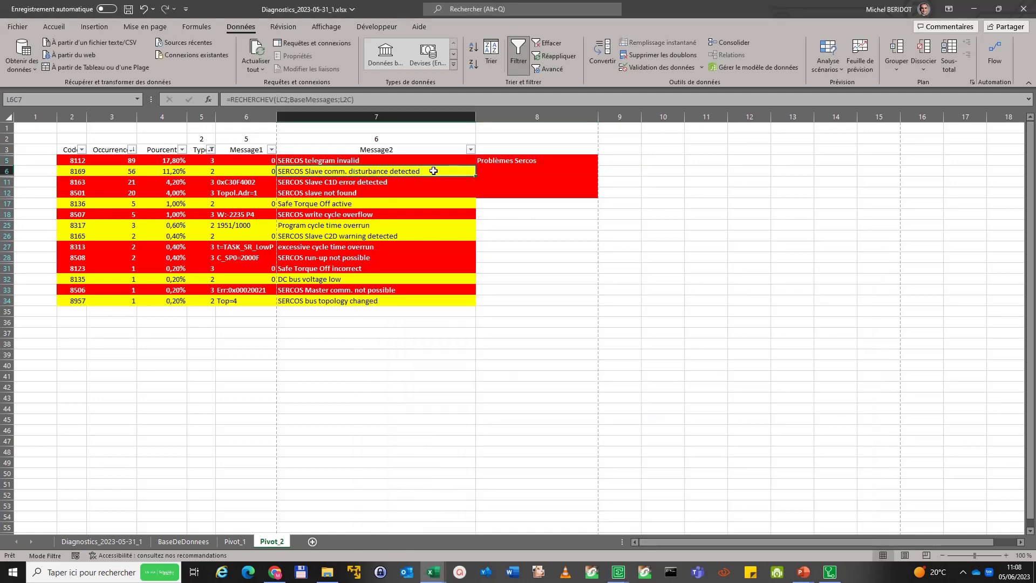
left_click(54, 26)
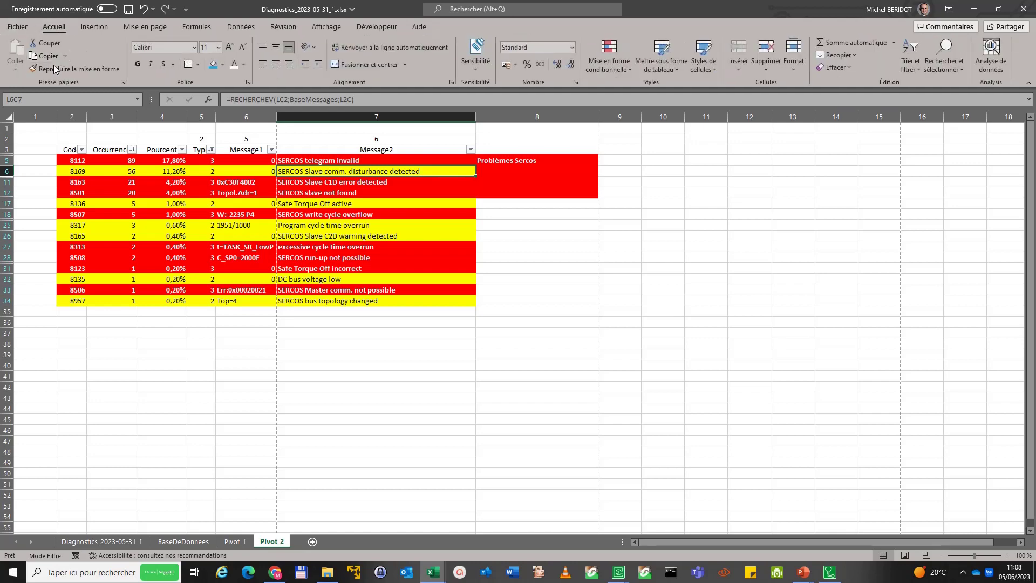
left_click(74, 68)
left_click(533, 170)
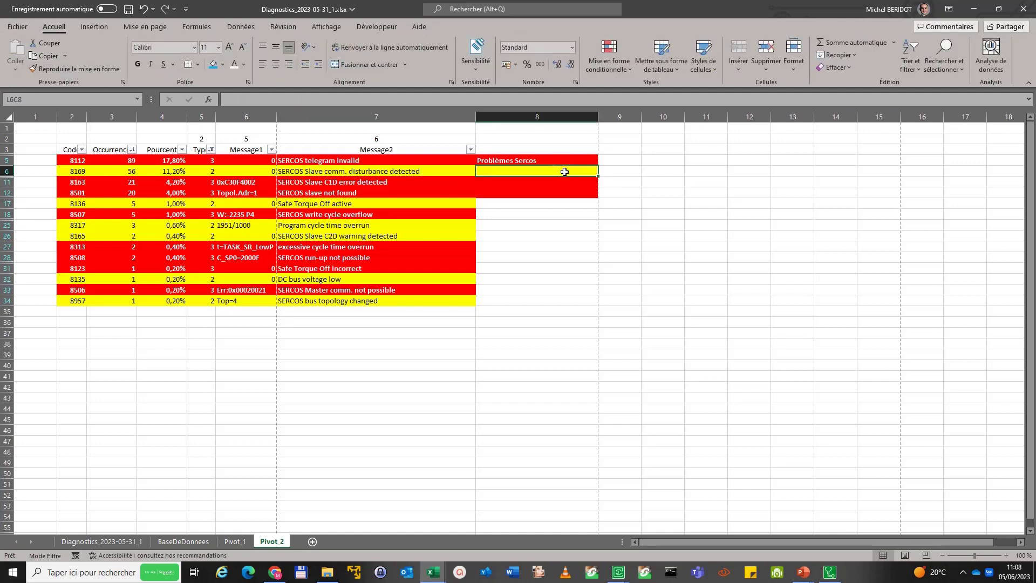
Step: Copy the "Problèmes Sercos" comment into the 8169 row, keeping that row's yellow formatting
left_click_drag(564, 171, 567, 163)
key("ctrl+c")
right_click(567, 166)
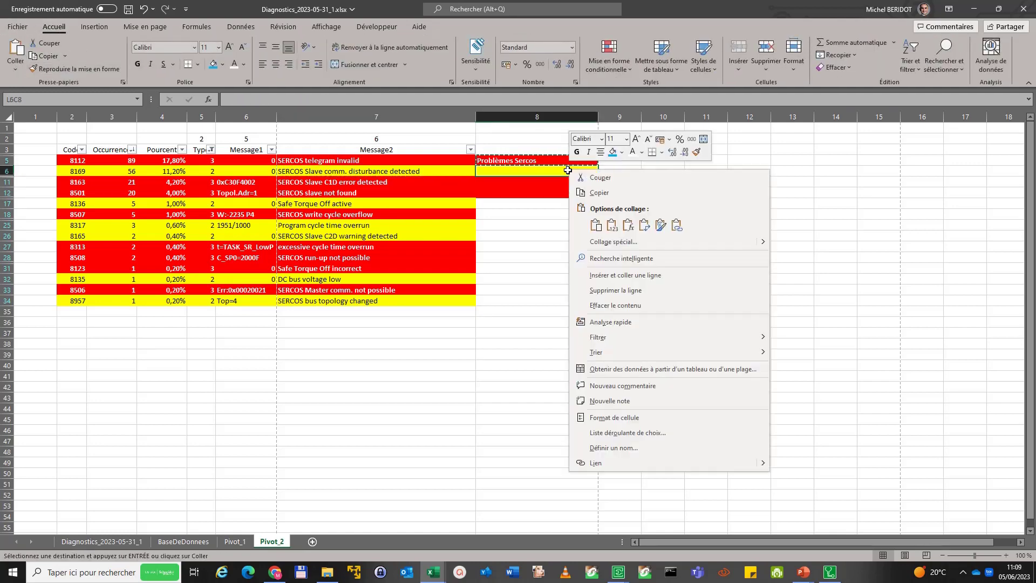
left_click(597, 220)
key("ctrl+v")
key("Escape")
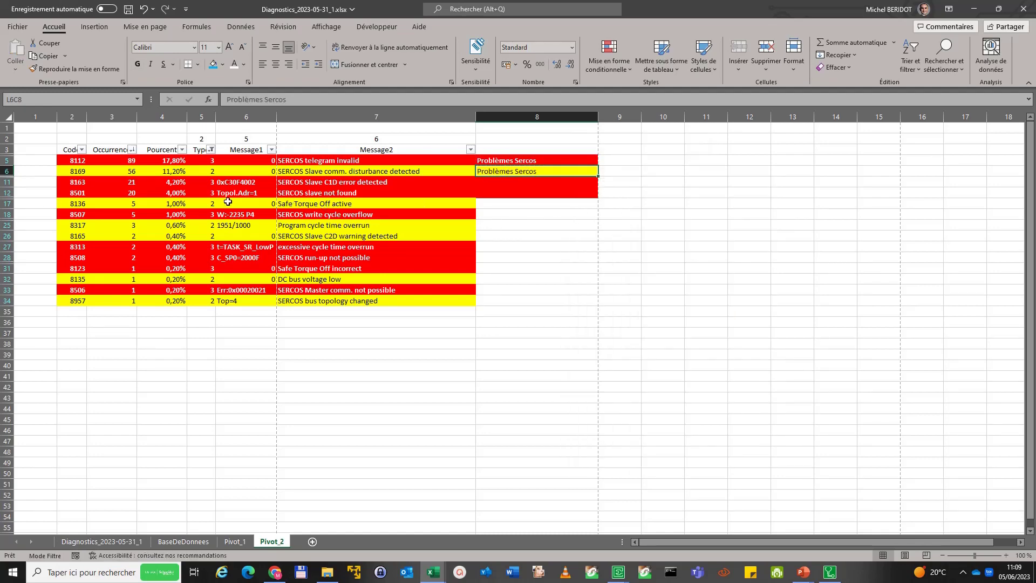
Step: Switch to the HTML Help window and look up diagnostic code 8163 in the index
key("alt+Tab")
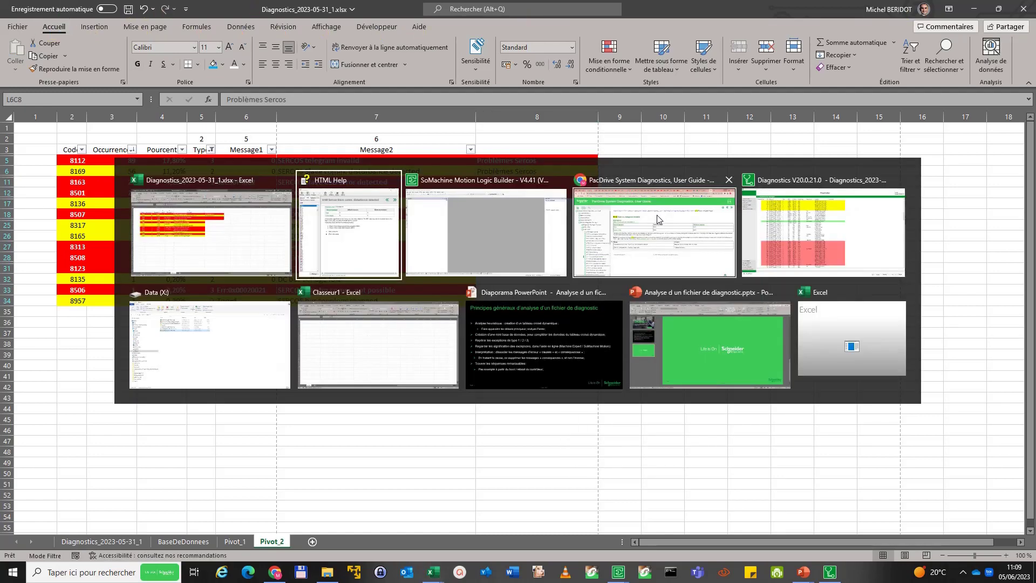
key("BackSpace")
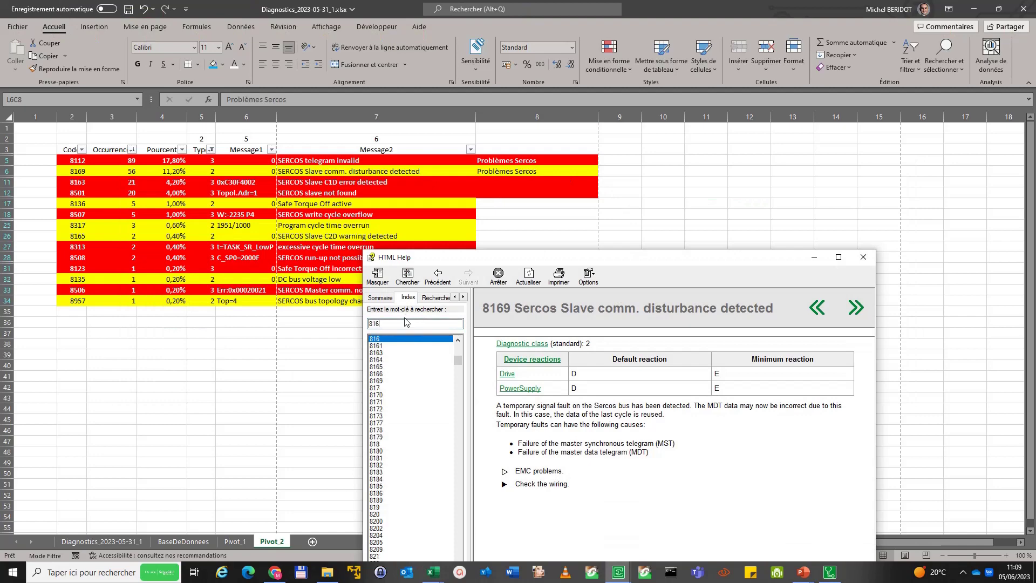
type("3")
key("Return")
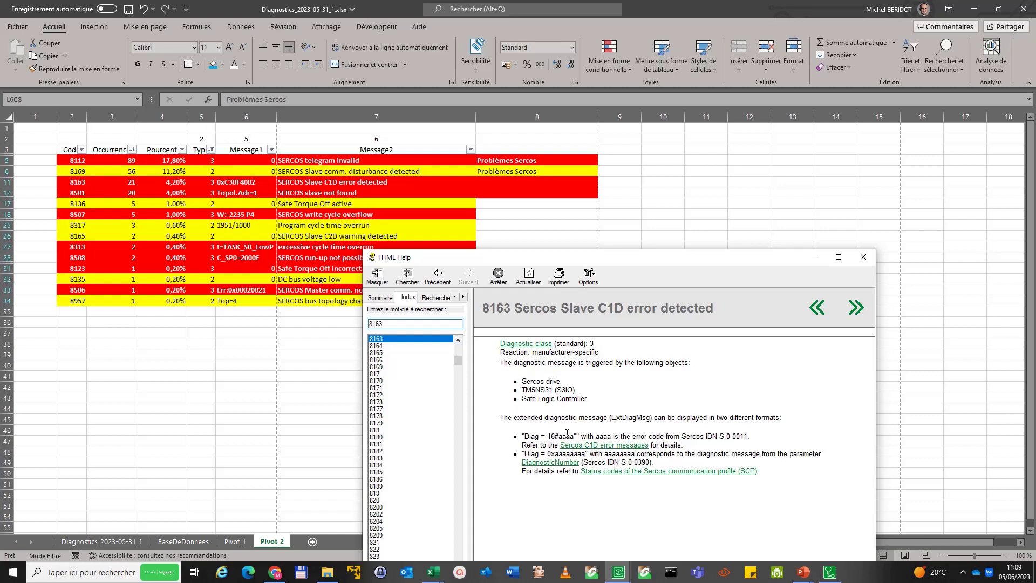
Step: Return to the Excel workbook and copy the "Problèmes Sercos" comment with its red formatting into the 8163 row
left_click(542, 161)
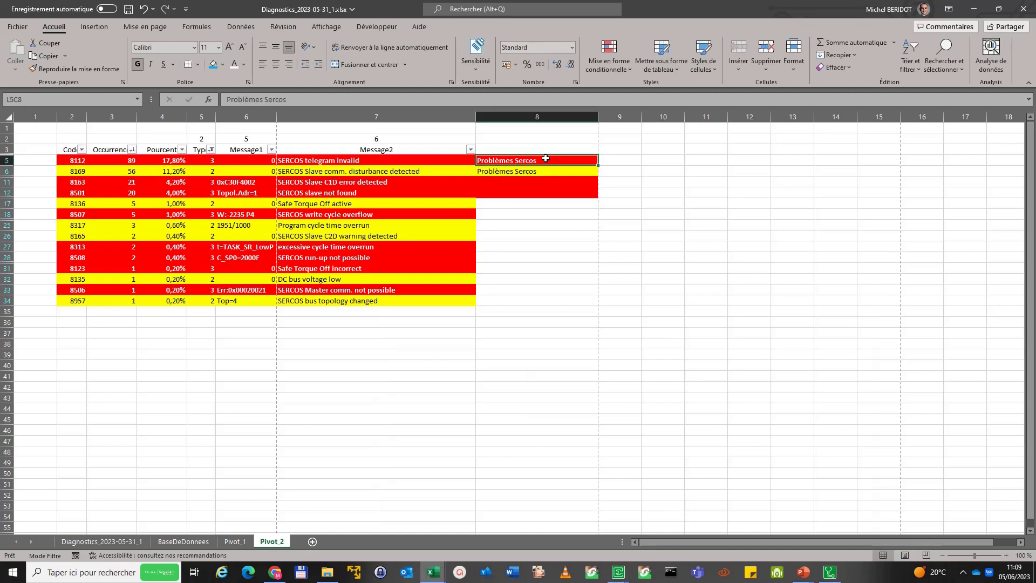
key("ctrl+c")
left_click(529, 183)
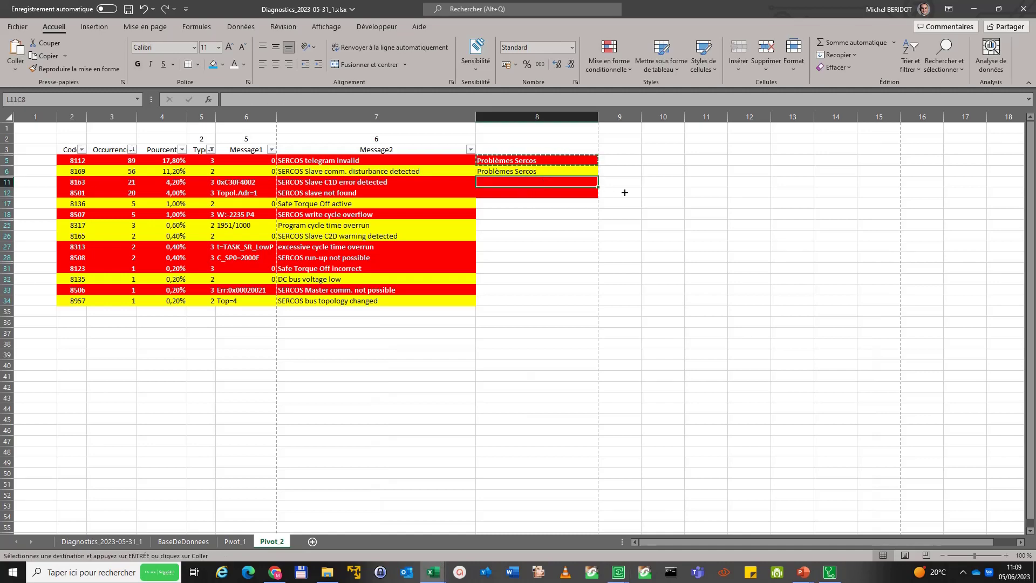
key("Return")
Step: Check the 8163 row's Message1 code and open the Sercos communication profile status codes linked from the 8163 help topic
key("alt+Tab")
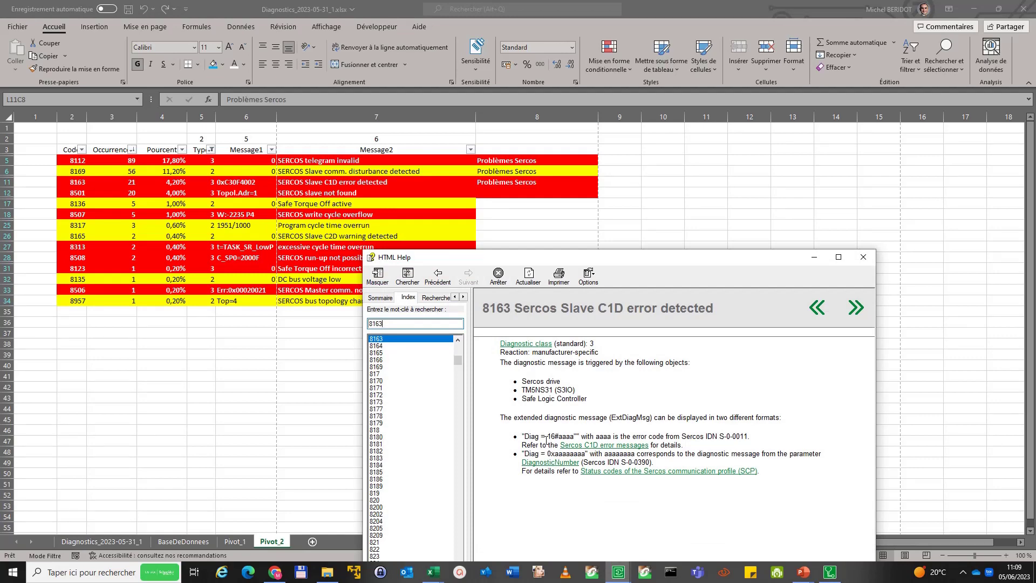
key("alt+Tab")
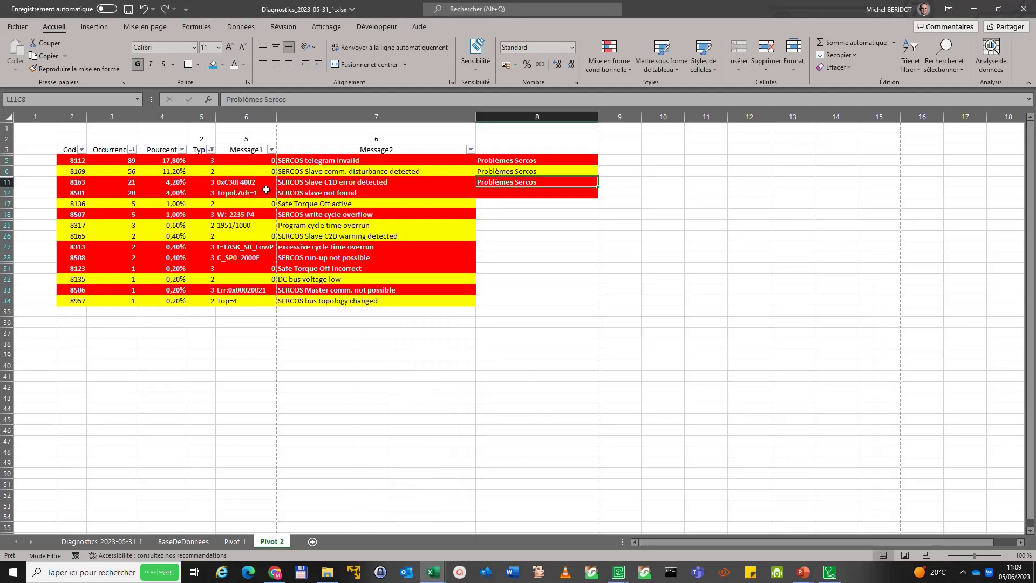
left_click(237, 182)
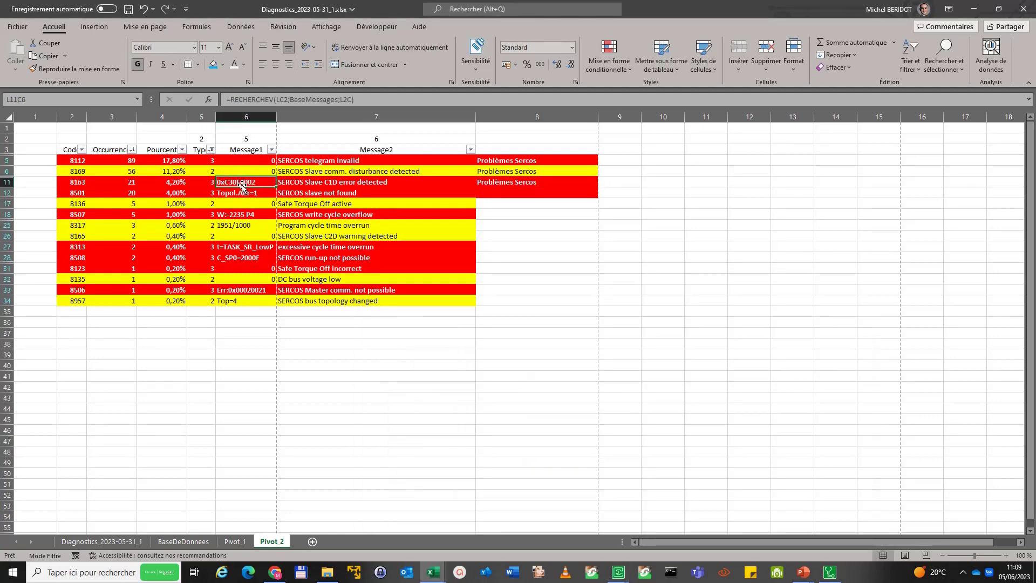
key("alt+Tab")
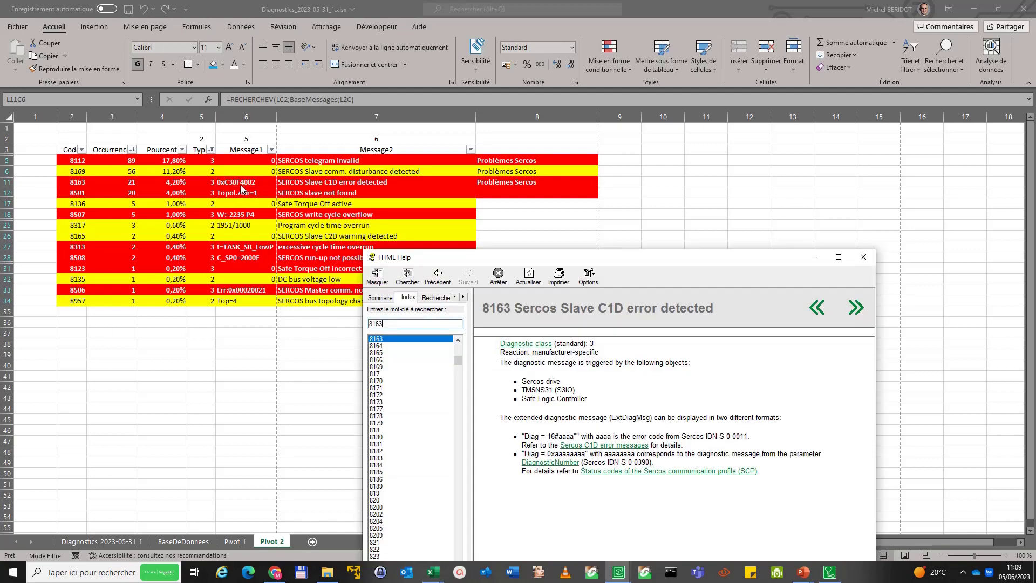
left_click(606, 471)
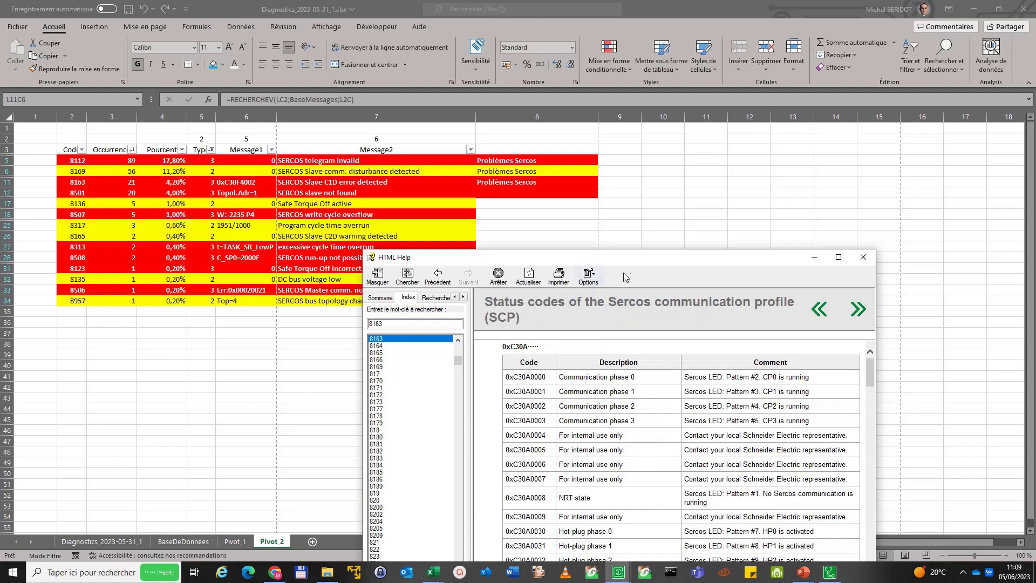
Step: Find status code 0xC30F4002 in the SCP status code tables and highlight its row to read the description and comment
left_click_drag(632, 265, 676, 141)
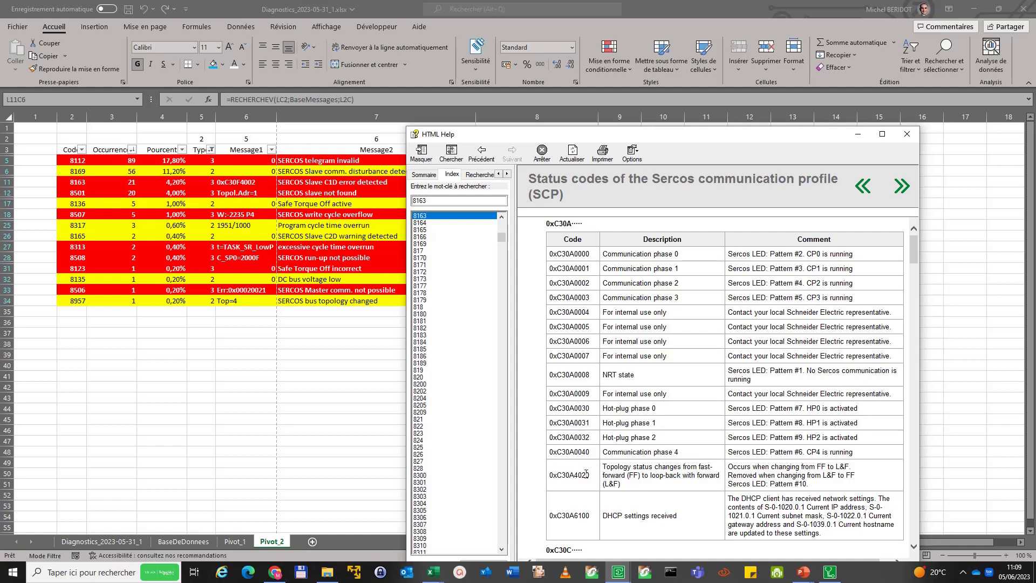
scroll(586, 473, "down", 5)
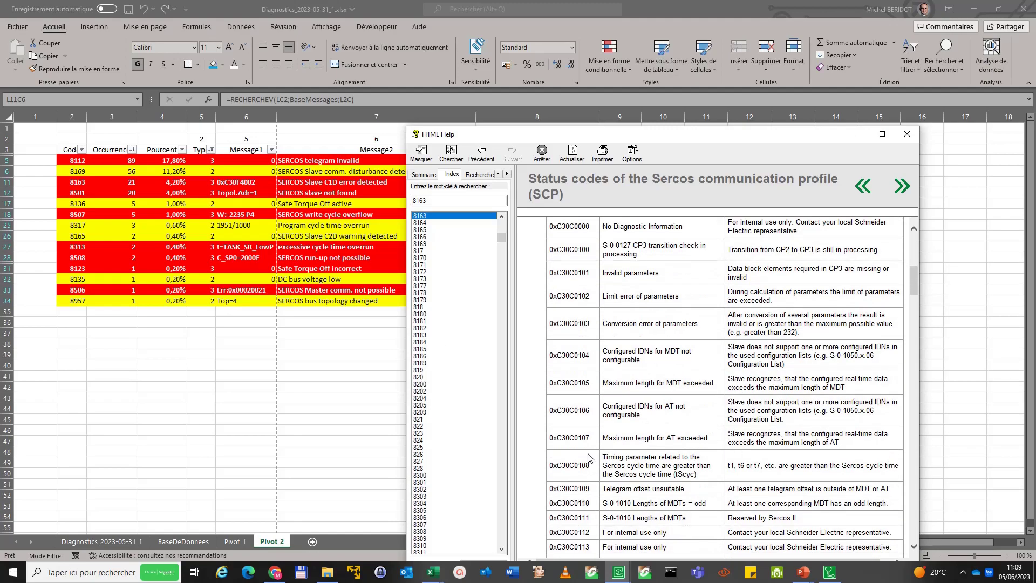
scroll(579, 448, "down", 15)
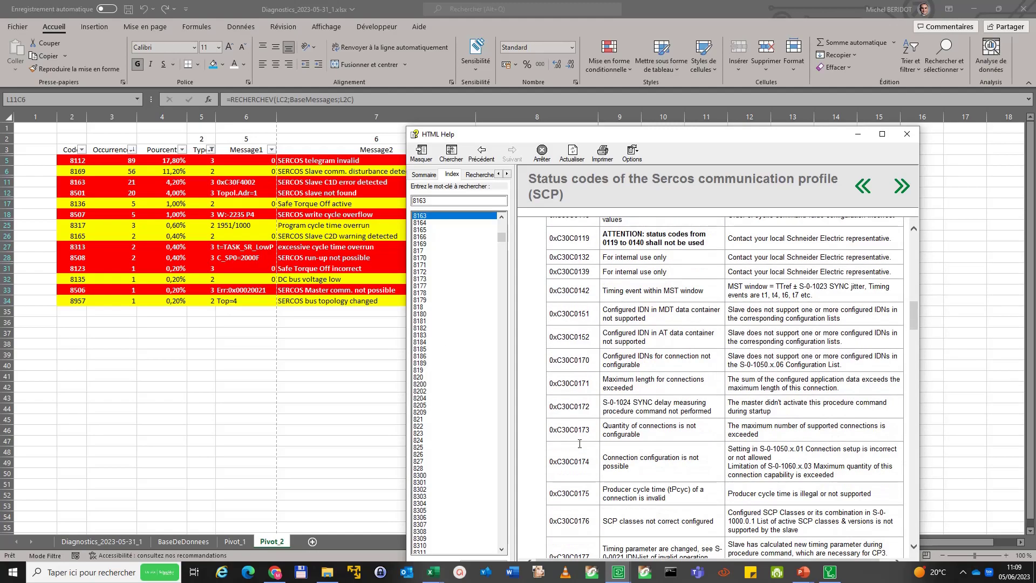
scroll(580, 448, "down", 15)
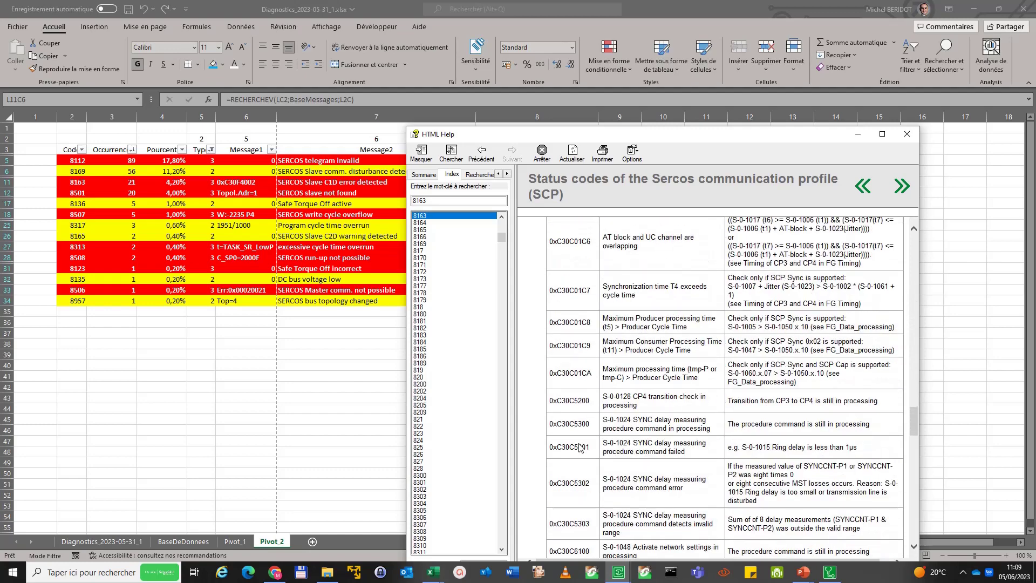
scroll(580, 446, "down", 5)
scroll(579, 448, "down", 8)
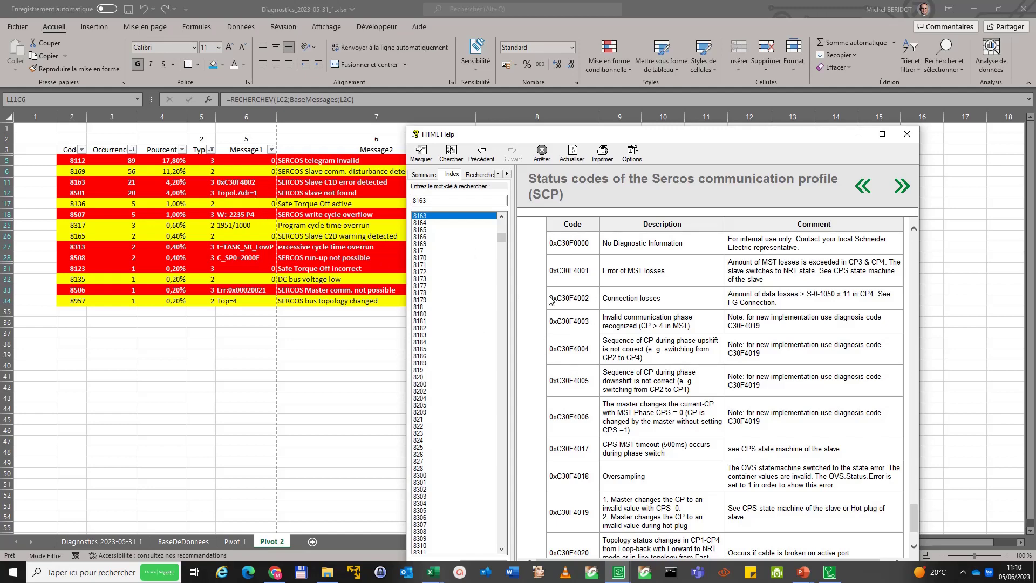
left_click_drag(551, 298, 789, 300)
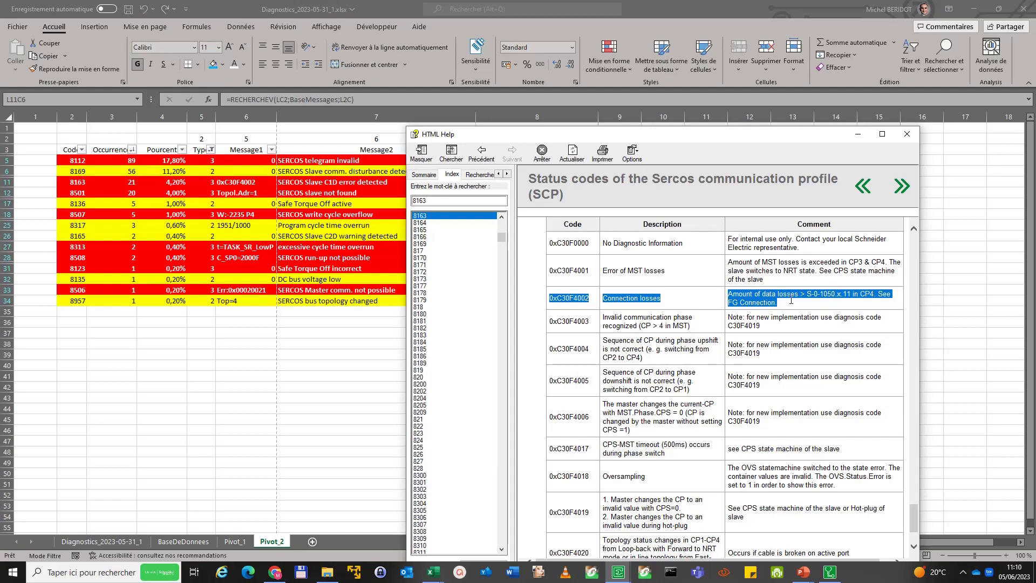
Step: Move the help window aside, return to the Excel workbook and examine the 8501 row's code, type and messages
left_click_drag(571, 134, 595, 304)
key("alt+Tab")
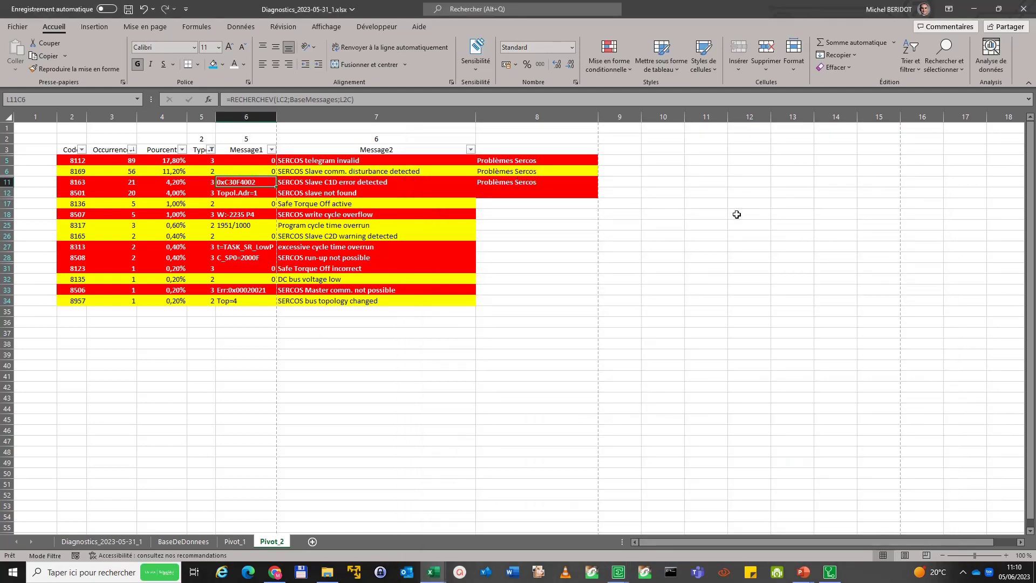
key("Right")
key("Right")
key("Left")
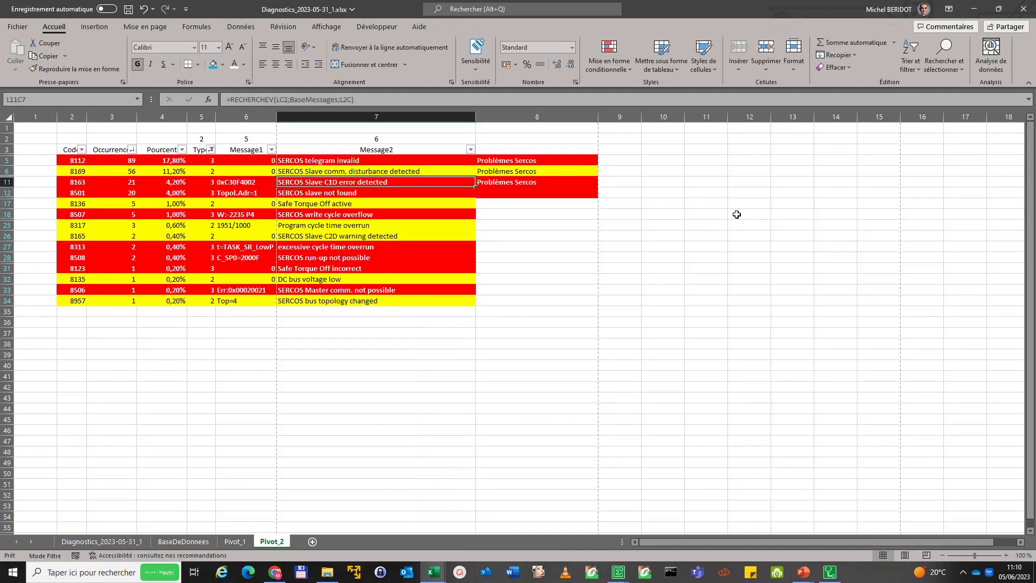
key("Left")
key("Down")
key("Right")
key("Left")
key("Left")
key("Left")
key("Left")
key("Left")
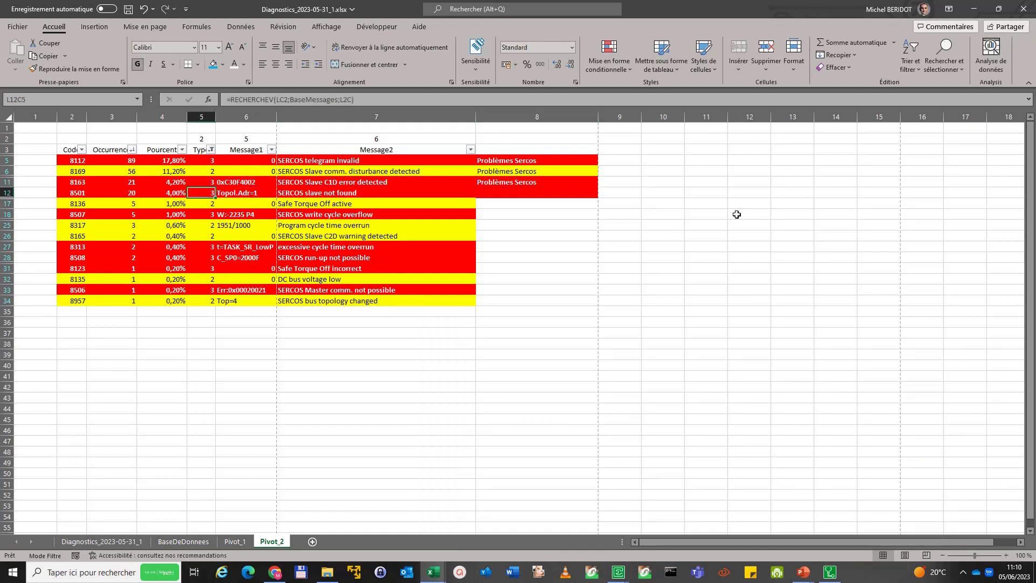
key("Right")
key("Right")
key("Right")
key("Right")
key("Right")
key("Right")
key("Right")
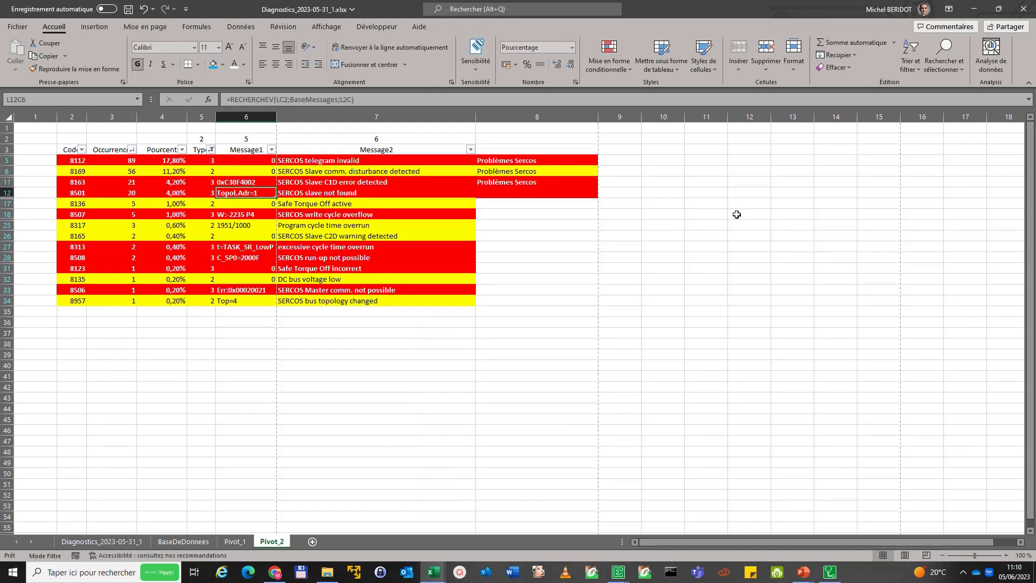
Step: Copy the "Problèmes Sercos" comment with its red formatting from the 8163 row into the 8501 row
key("Up")
key("Left")
key("ctrl+c")
key("Down")
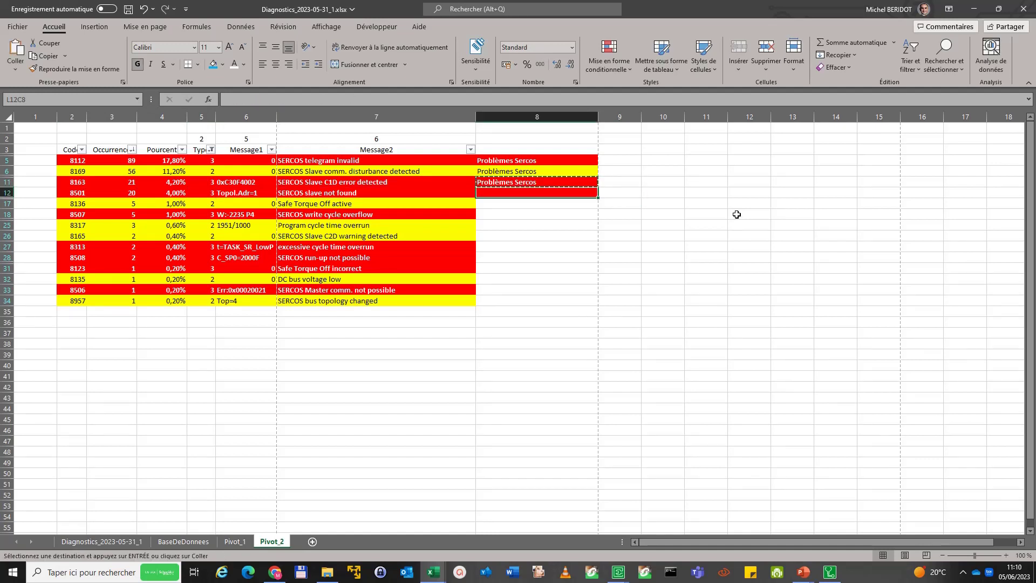
key("Return")
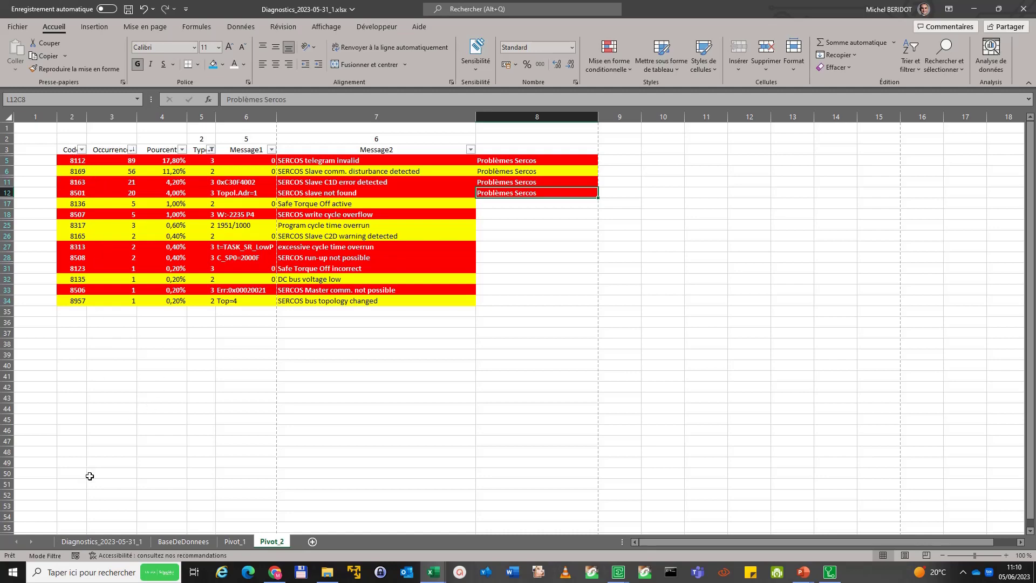
Step: Filter the Diagnostics_2023-05-31_1 sheet's Code column to show only code 8169
left_click(111, 542)
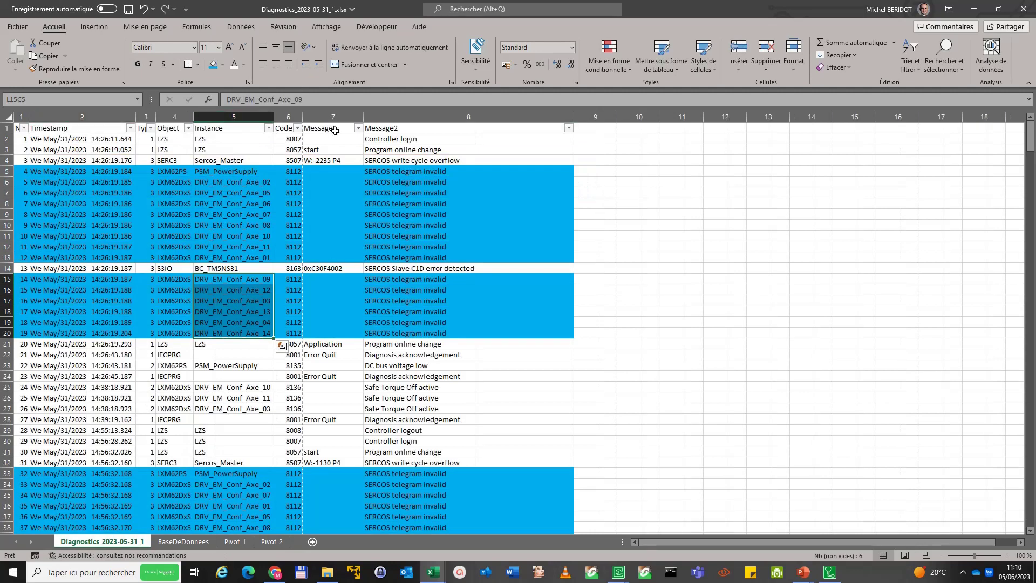
left_click(297, 128)
left_click(197, 254)
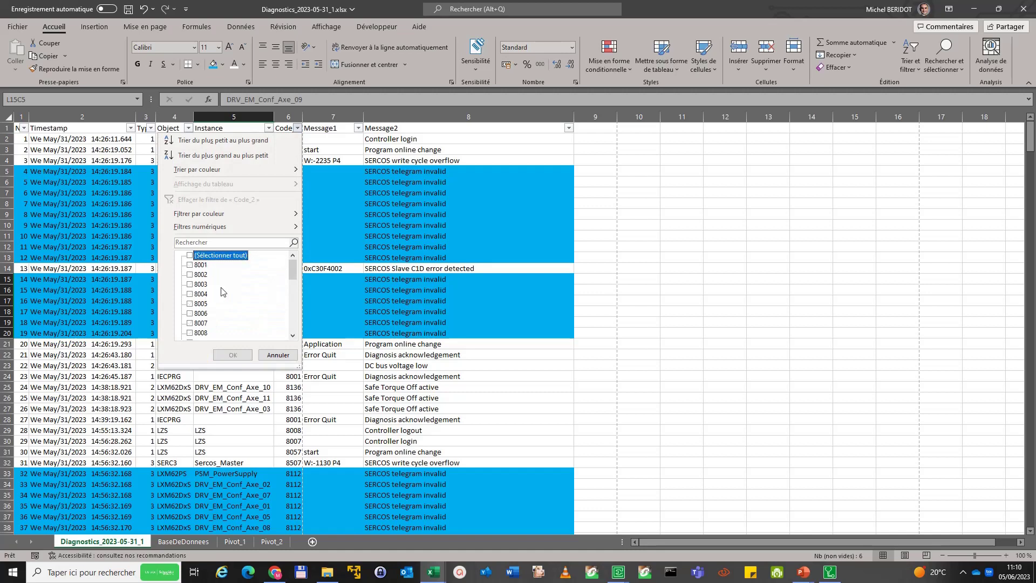
scroll(218, 302, "down", 3)
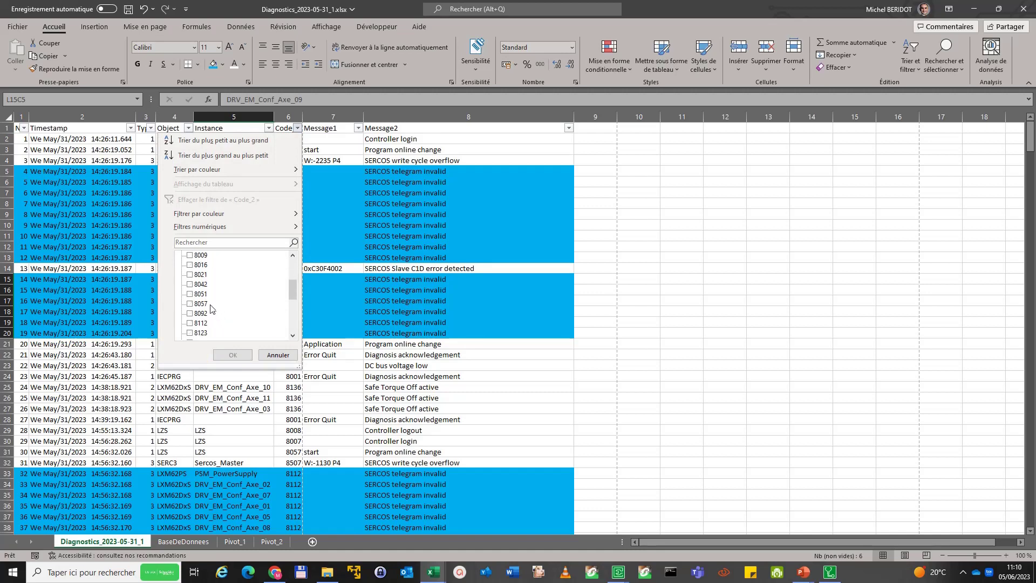
scroll(206, 308, "down", 2)
left_click(190, 323)
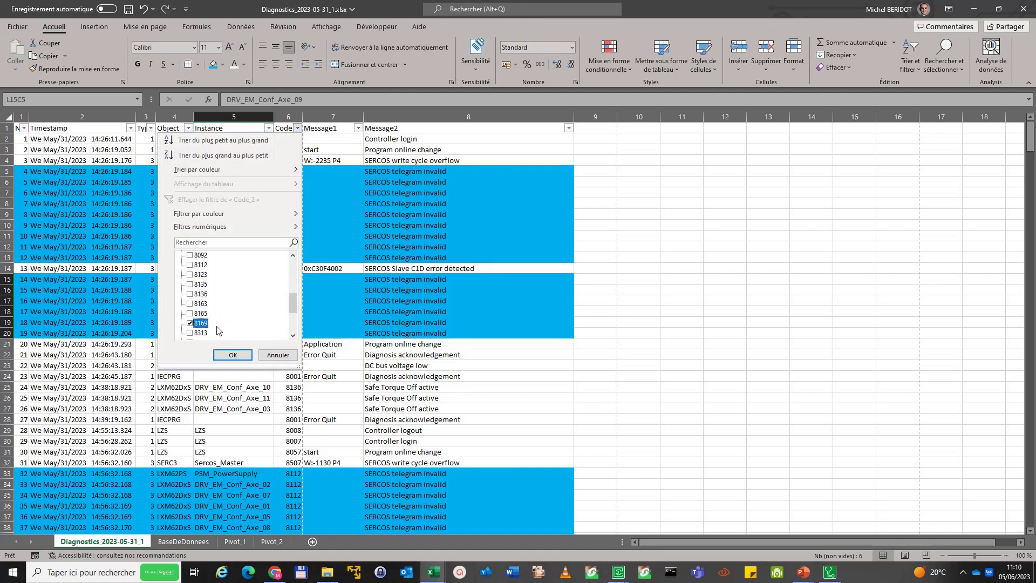
left_click(233, 354)
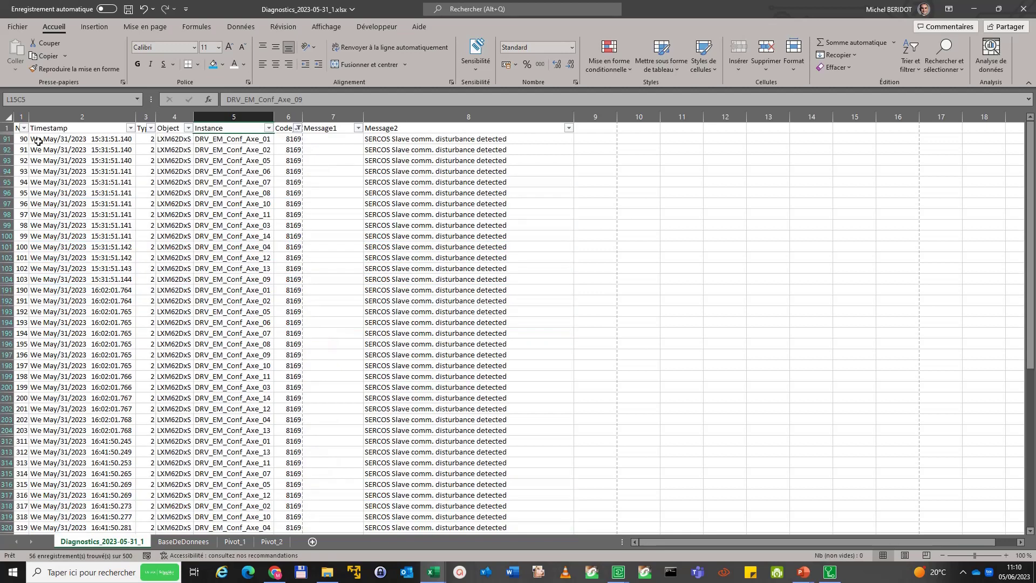
Step: Fill all the filtered 8169 rows with light blue across the table's columns
left_click_drag(23, 139, 416, 340)
scroll(416, 339, "down", 6)
key("alt+Tab")
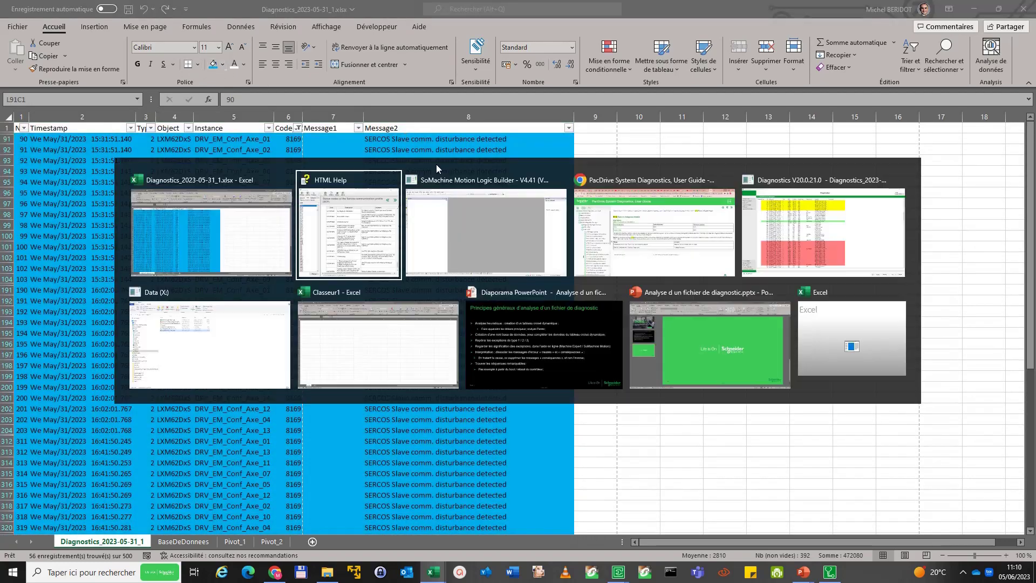
key("alt+Tab")
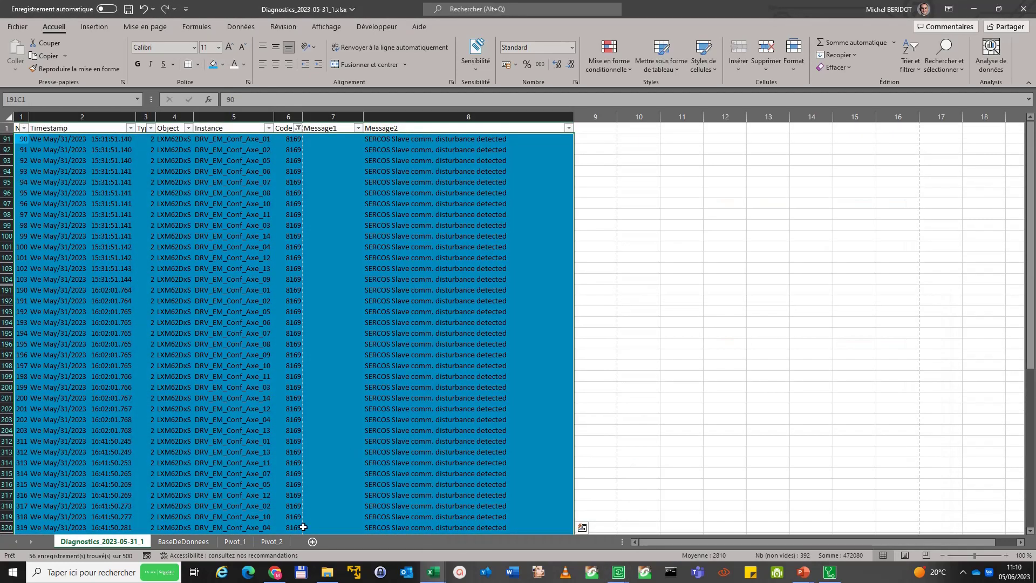
Step: Check the next code in Pivot_2 and change the diagnostics sheet's Code filter from 8169 to 8163
left_click(270, 542)
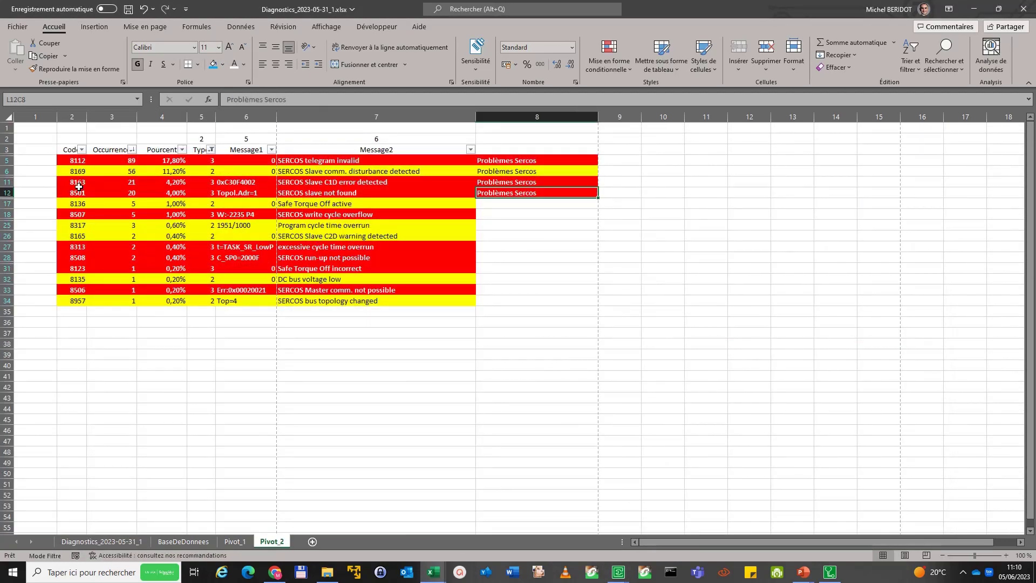
key("alt+Tab")
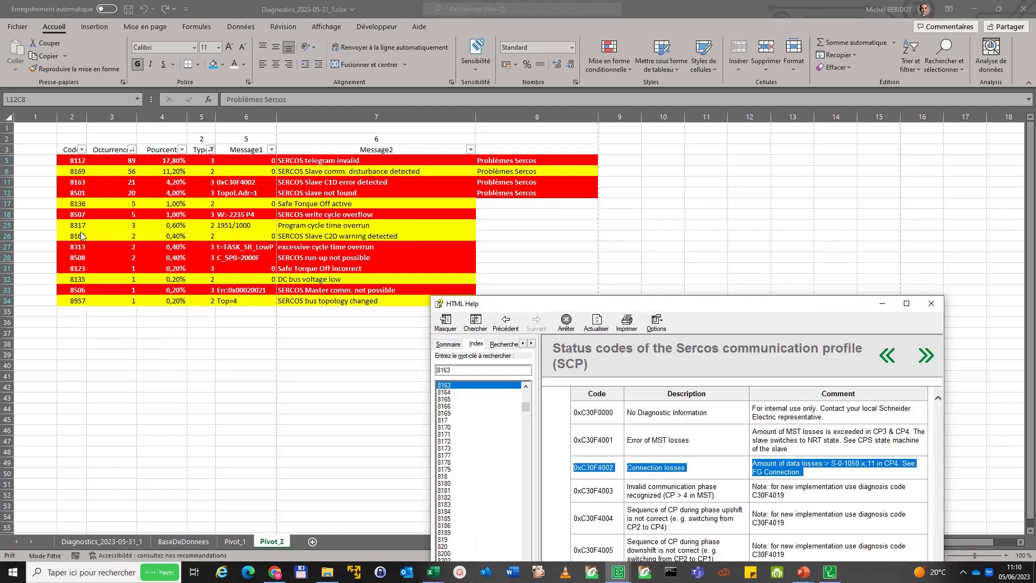
key("alt+Tab")
left_click(103, 542)
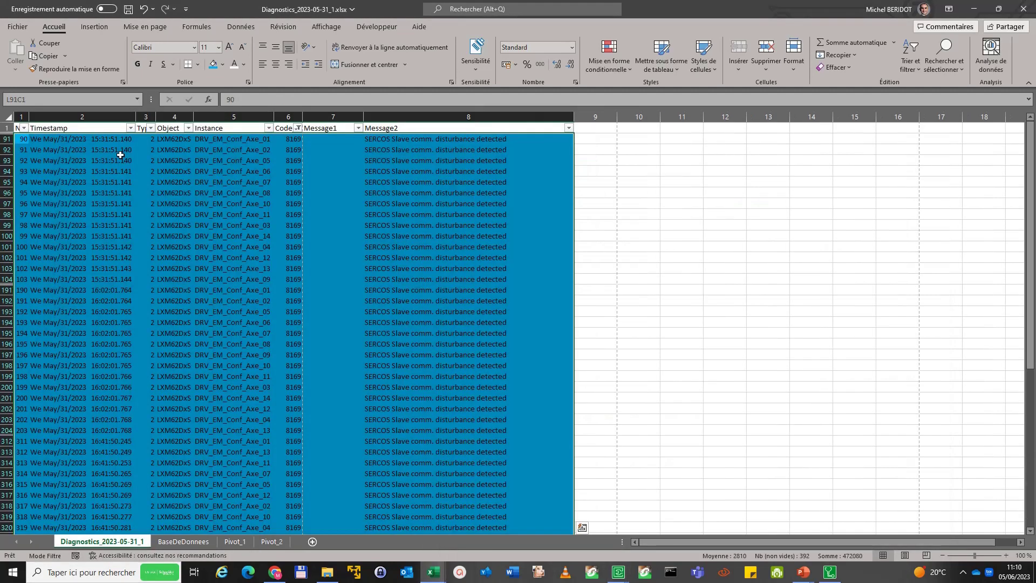
left_click(297, 128)
scroll(229, 298, "down", 3)
scroll(229, 298, "down", 5)
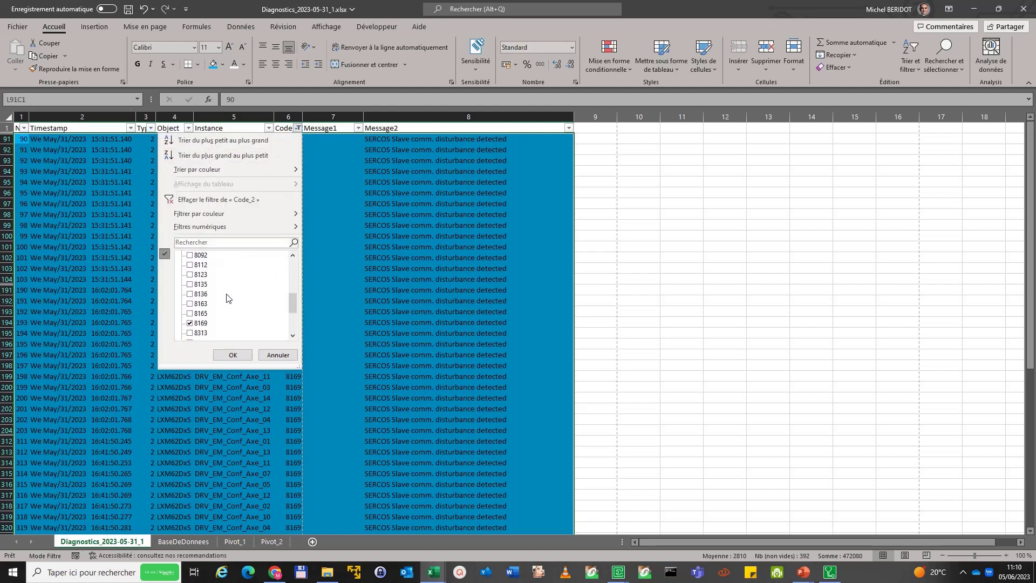
left_click(195, 275)
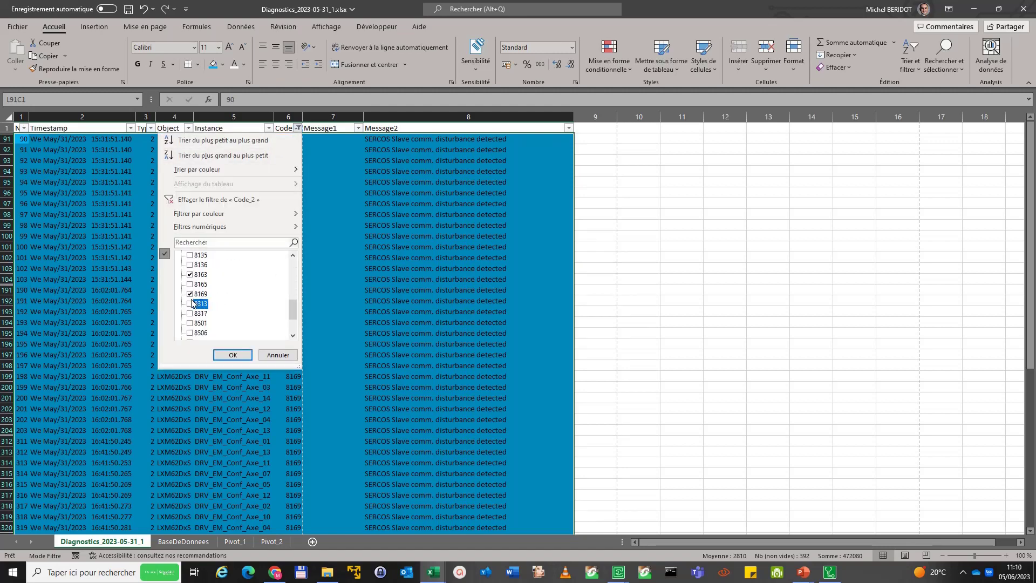
left_click(193, 294)
left_click(232, 354)
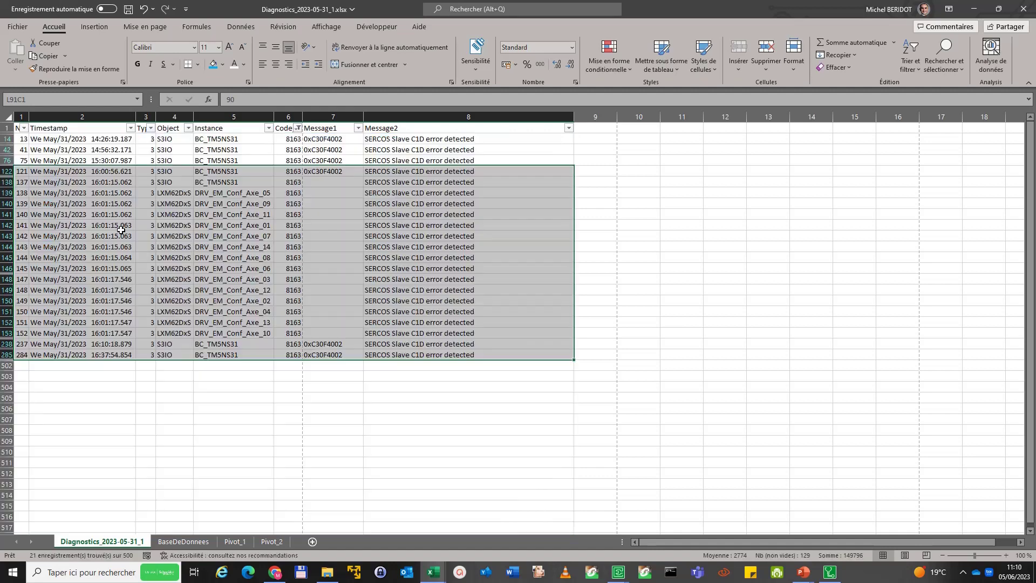
Step: Fill all the filtered 8163 rows with the same light blue
left_click_drag(33, 139, 82, 149)
left_click_drag(185, 175, 438, 354)
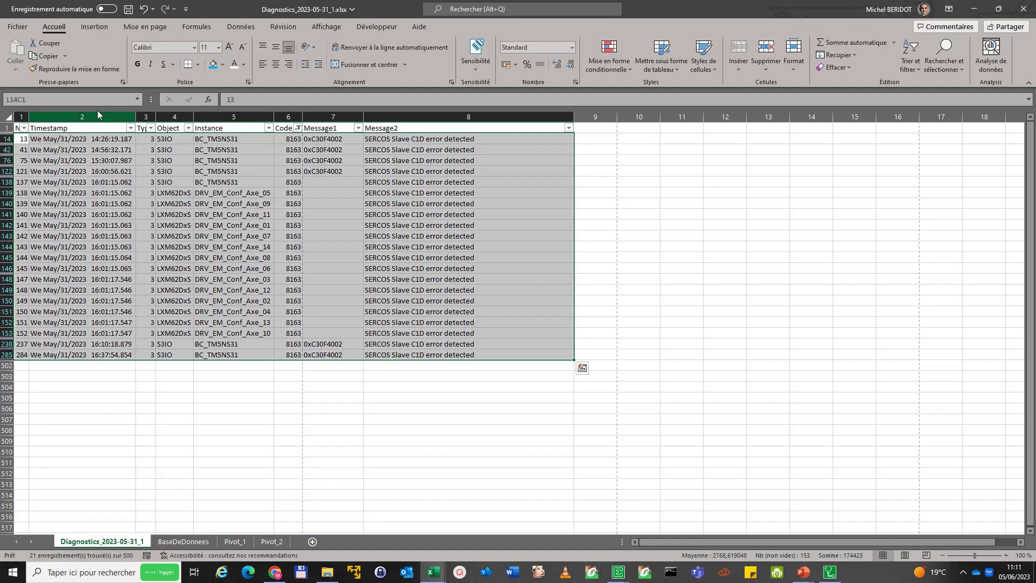
left_click(213, 64)
Step: Check the following code in Pivot_2 and set the diagnostics sheet's Code filter to 8501 only
left_click(270, 541)
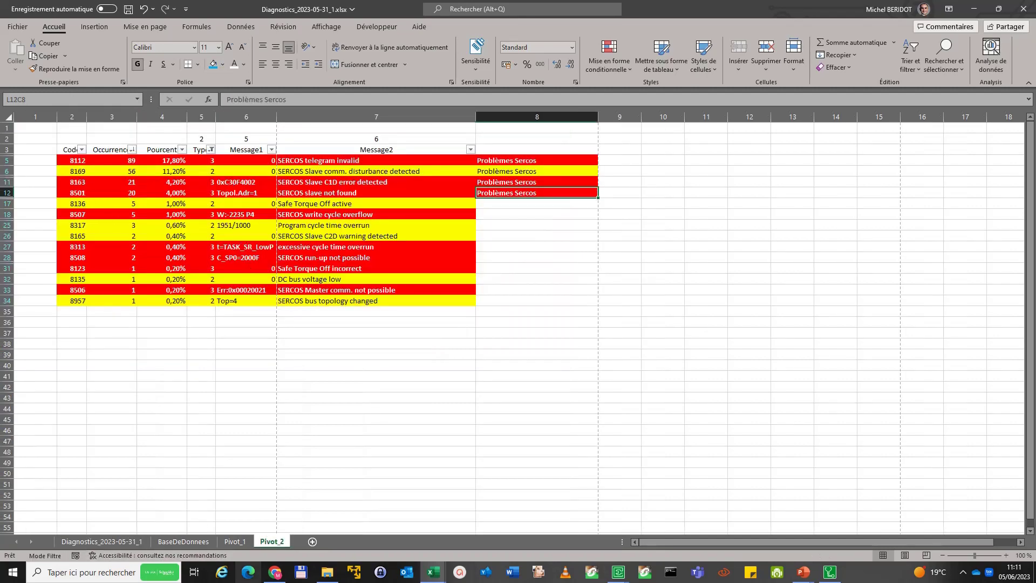
left_click(135, 542)
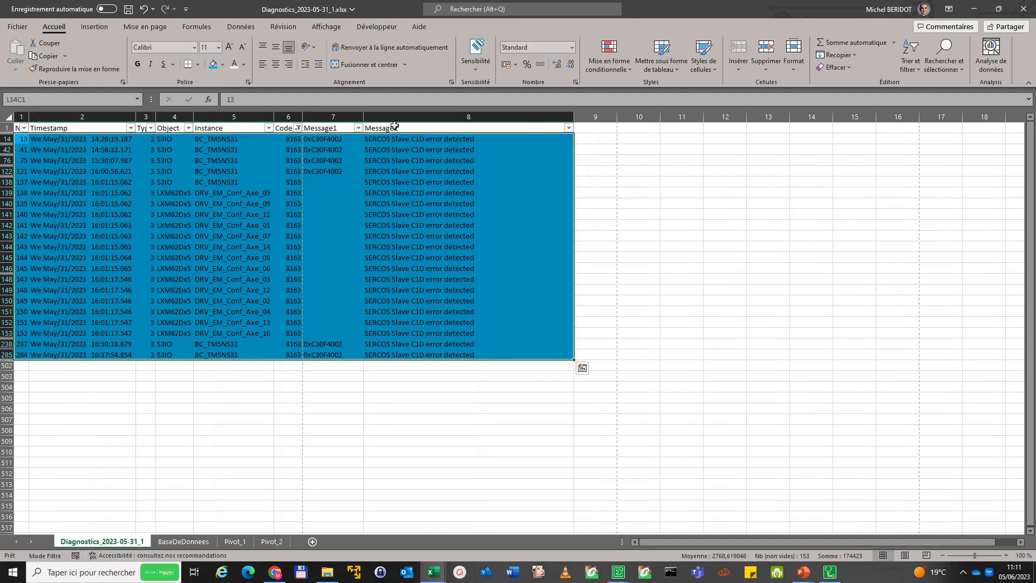
left_click(298, 128)
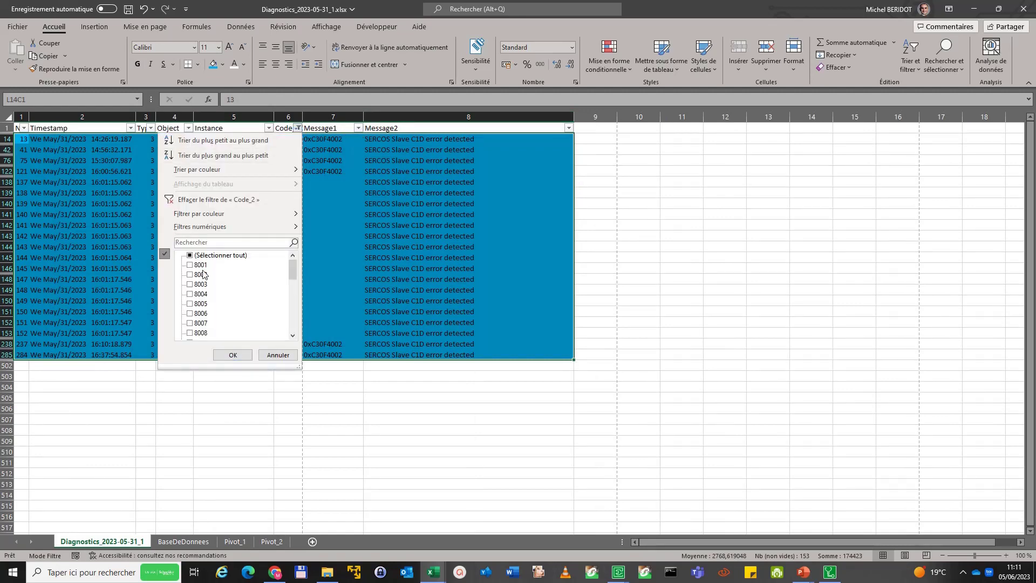
scroll(204, 272, "down", 5)
left_click(204, 306)
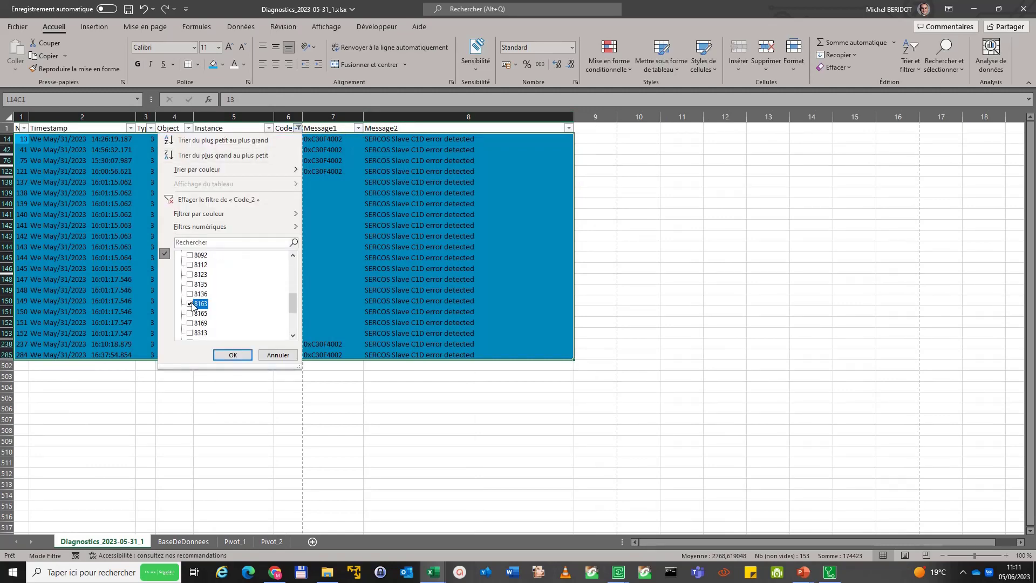
scroll(200, 308, "down", 3)
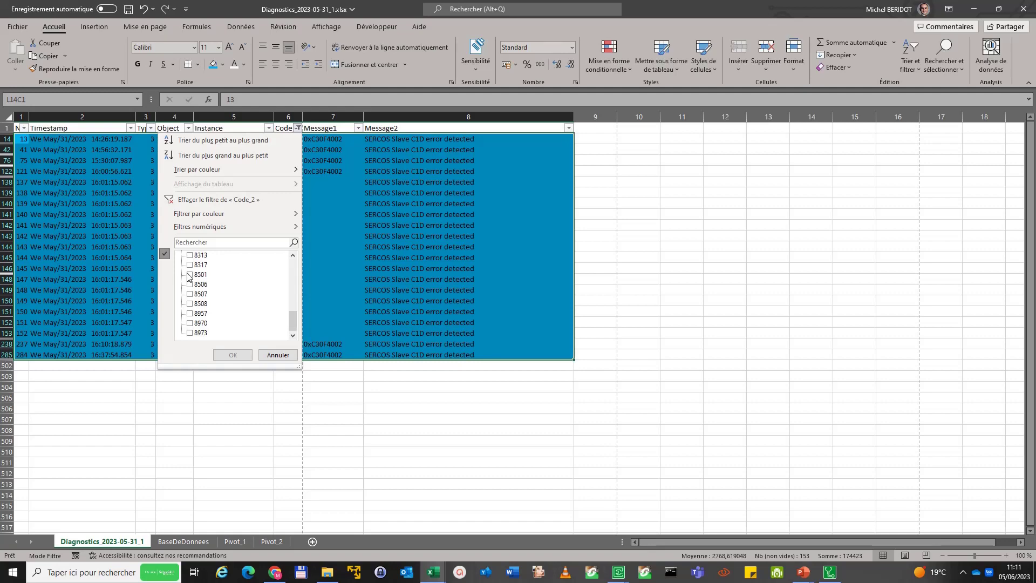
left_click(190, 274)
left_click(243, 356)
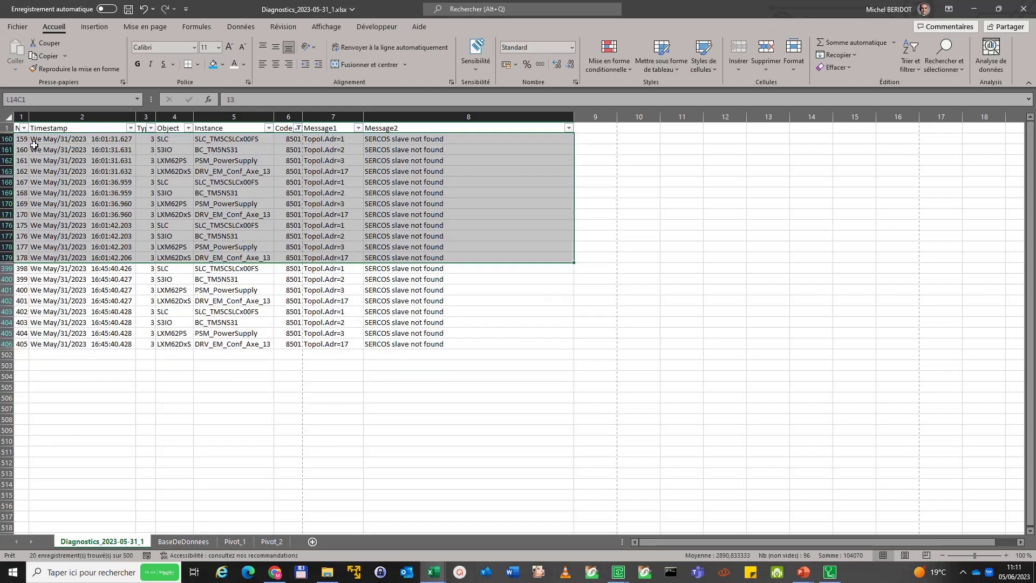
Step: Fill all the filtered 8501 rows with light blue and clear the Code filter to show every record
left_click_drag(22, 139, 455, 345)
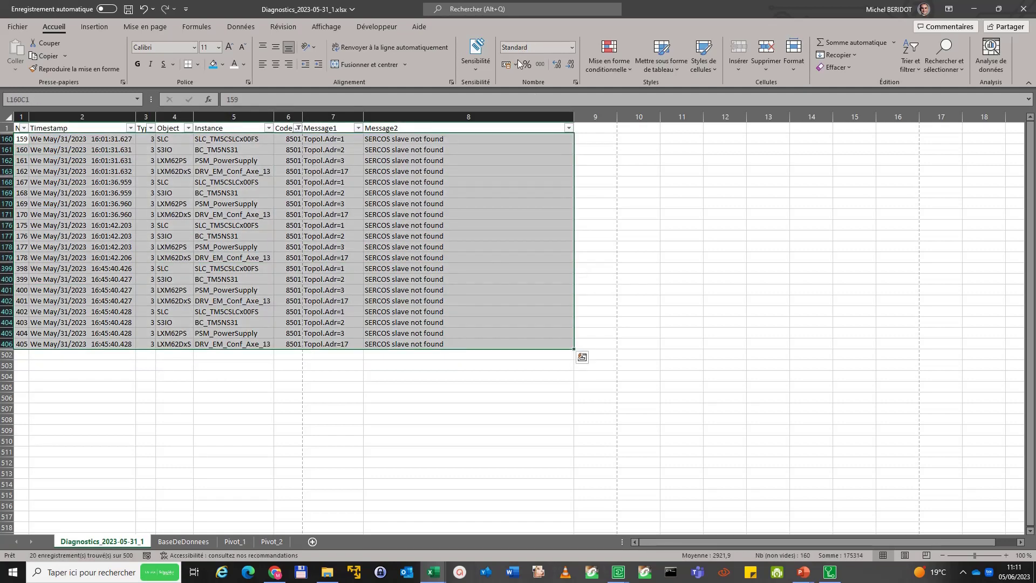
left_click(214, 65)
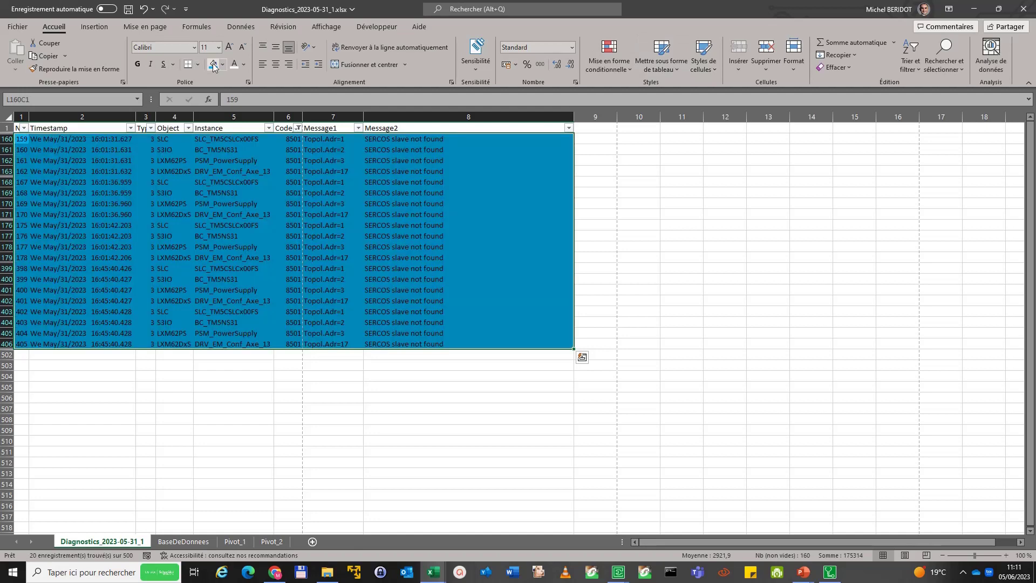
left_click(286, 395)
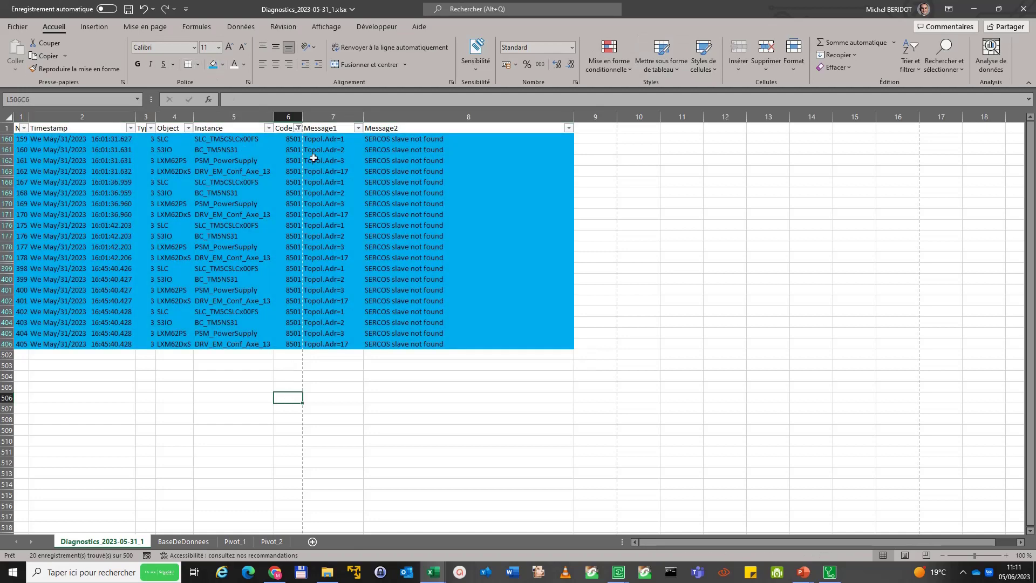
left_click(255, 25)
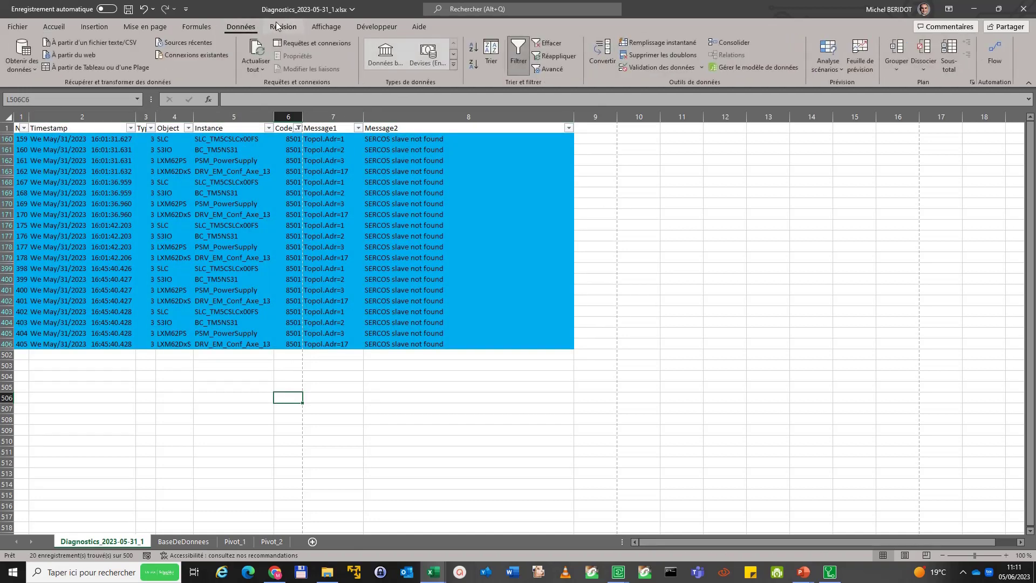
left_click(548, 44)
Step: Examine how the blue Sercos events follow one another in the full log, comparing the timestamps of the two 8163 groups after record 136
scroll(345, 214, "down", 9)
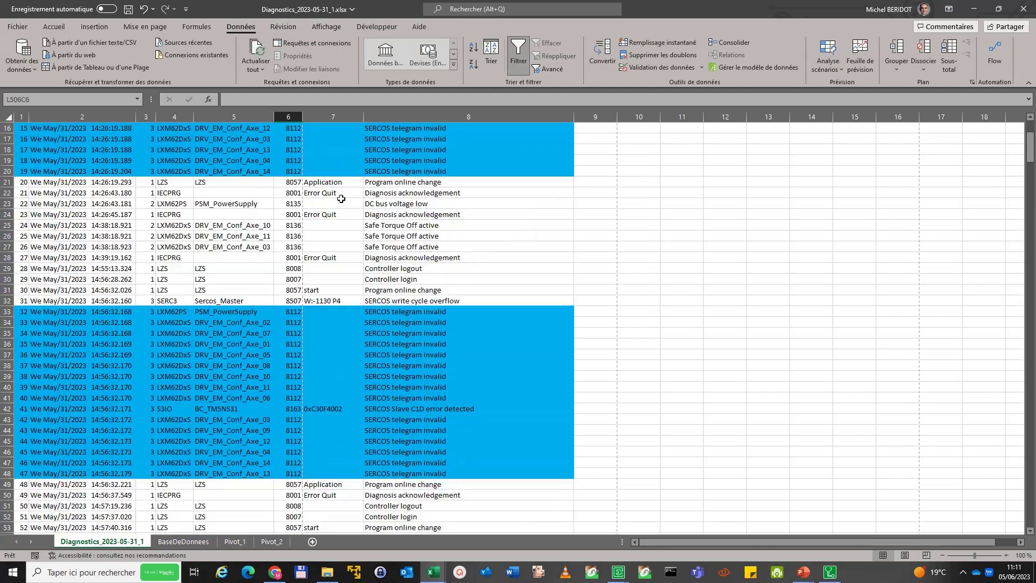
scroll(342, 199, "down", 3)
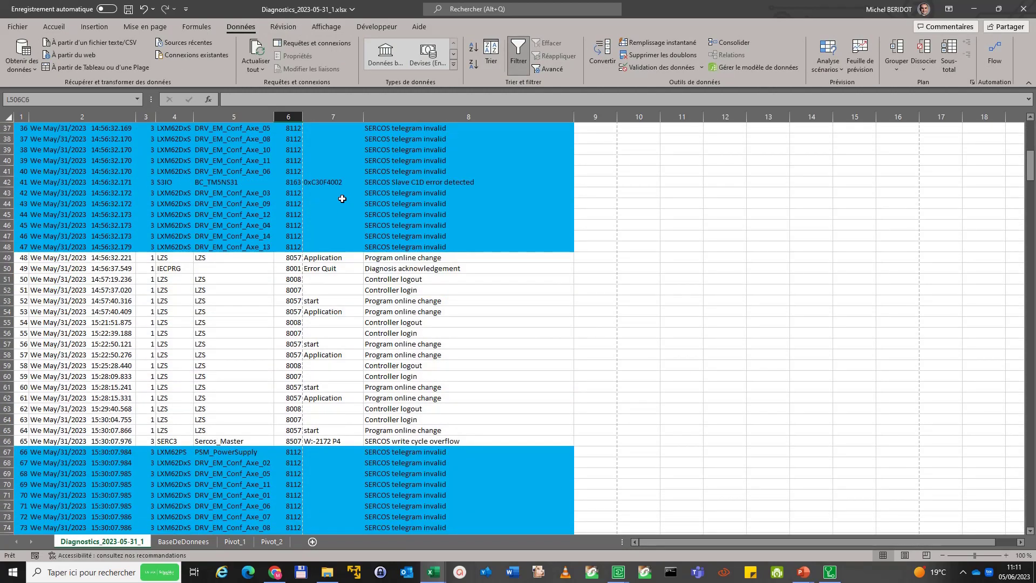
scroll(343, 199, "down", 16)
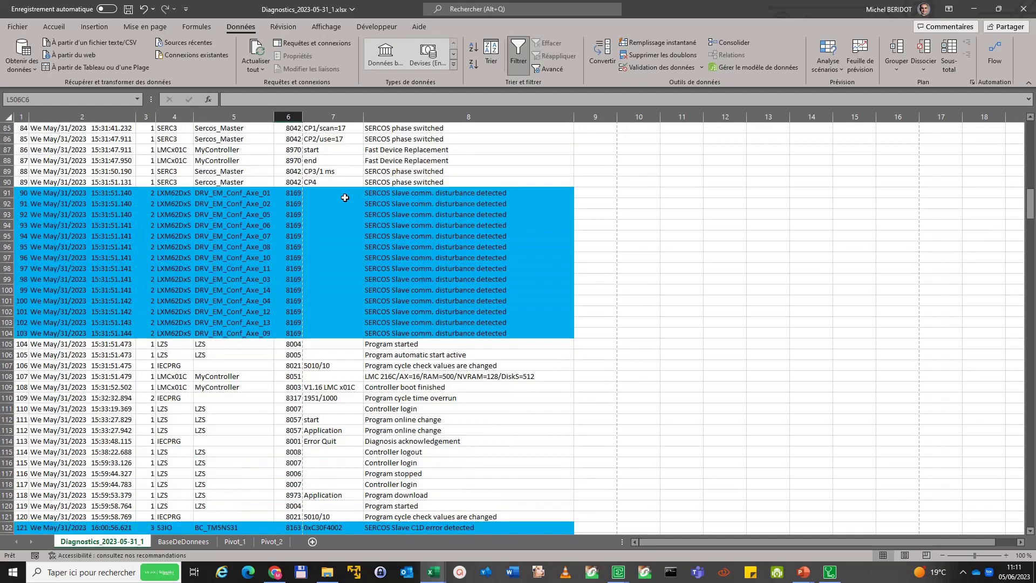
scroll(345, 198, "down", 16)
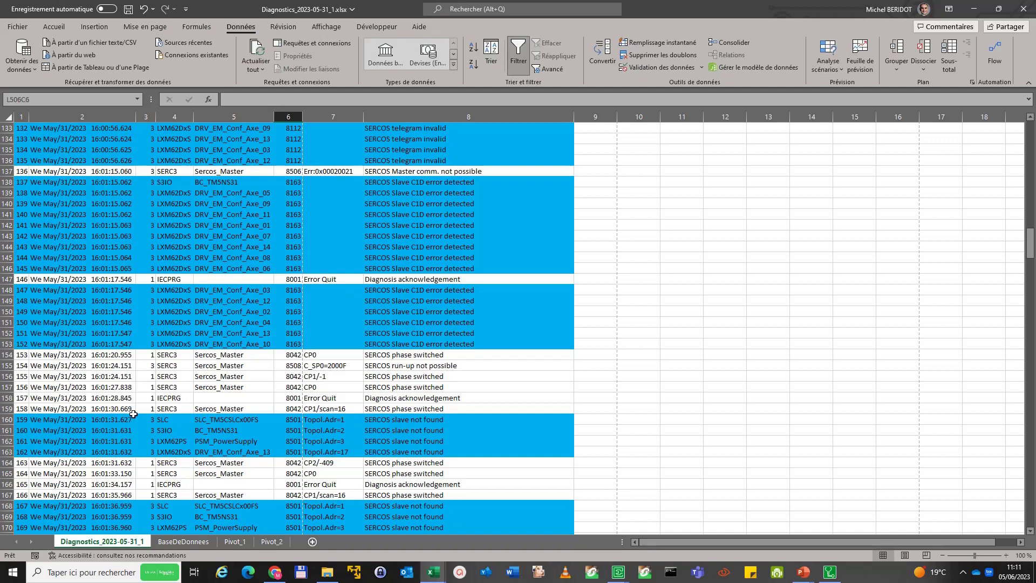
left_click_drag(102, 182, 117, 267)
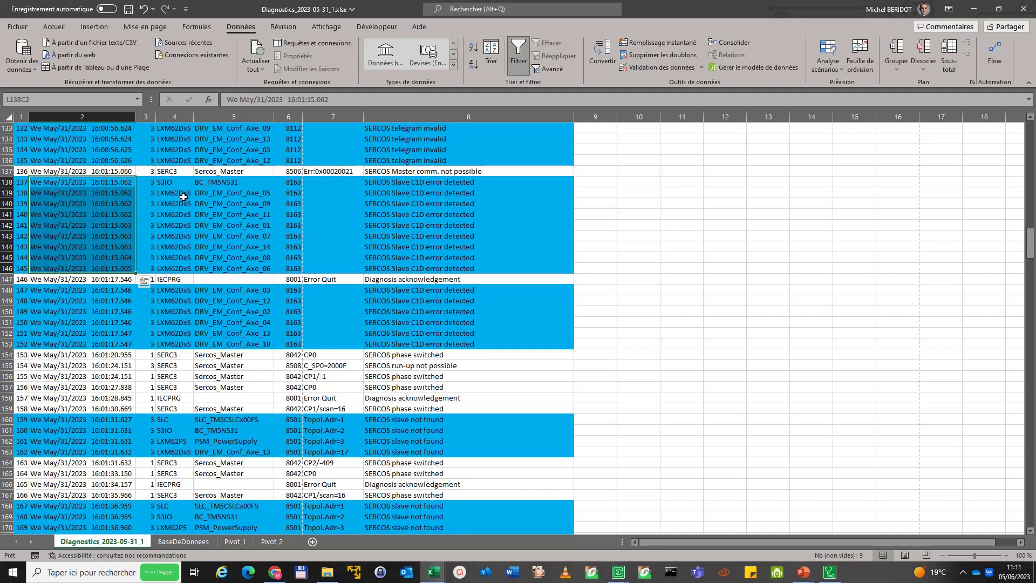
left_click_drag(120, 292, 115, 344)
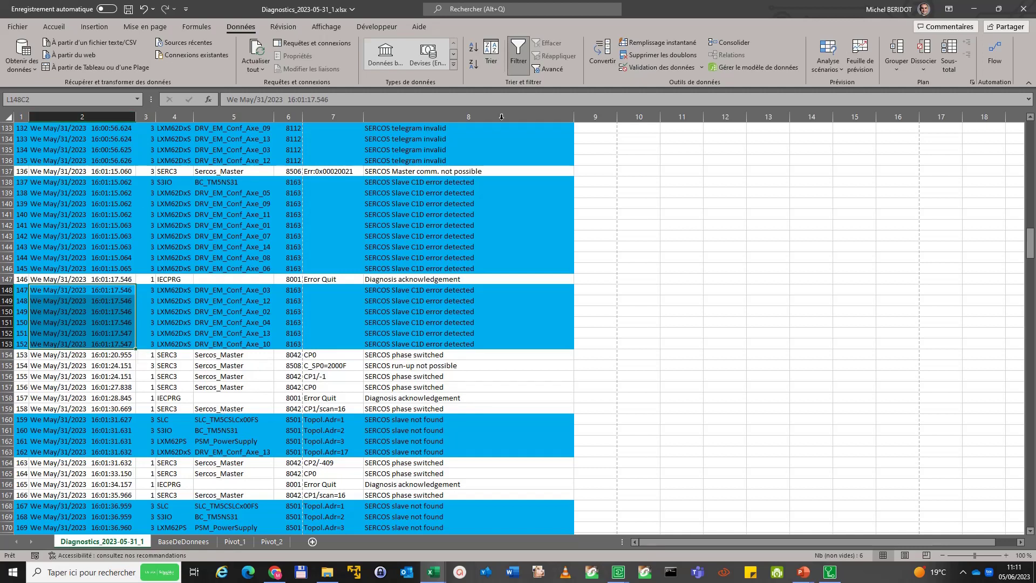
scroll(1024, 326, "up", 20)
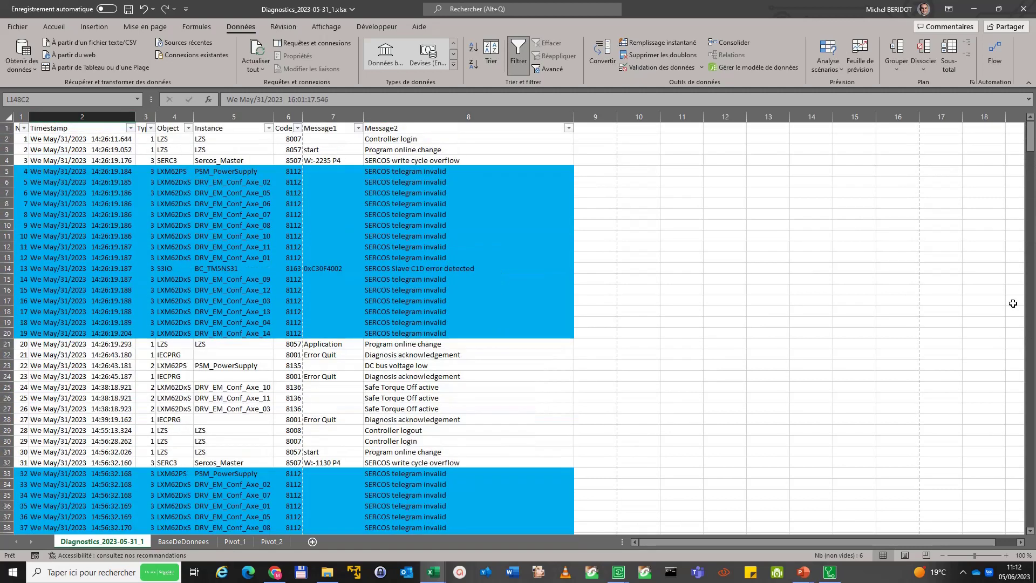
Step: Filter the Message1 column to Application only to review the program change and download records, and clear the filter
left_click_drag(785, 268, 812, 268)
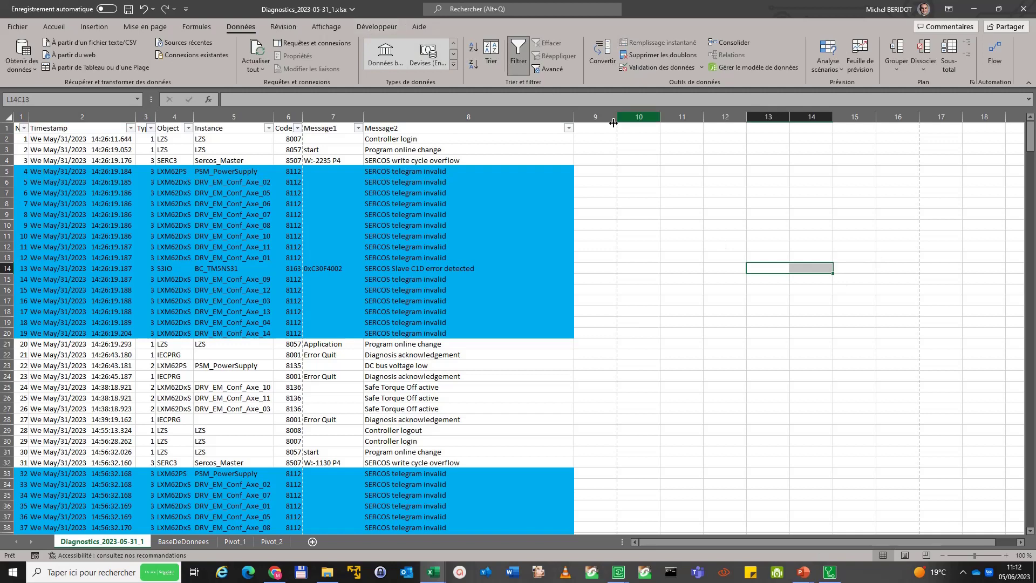
left_click(569, 128)
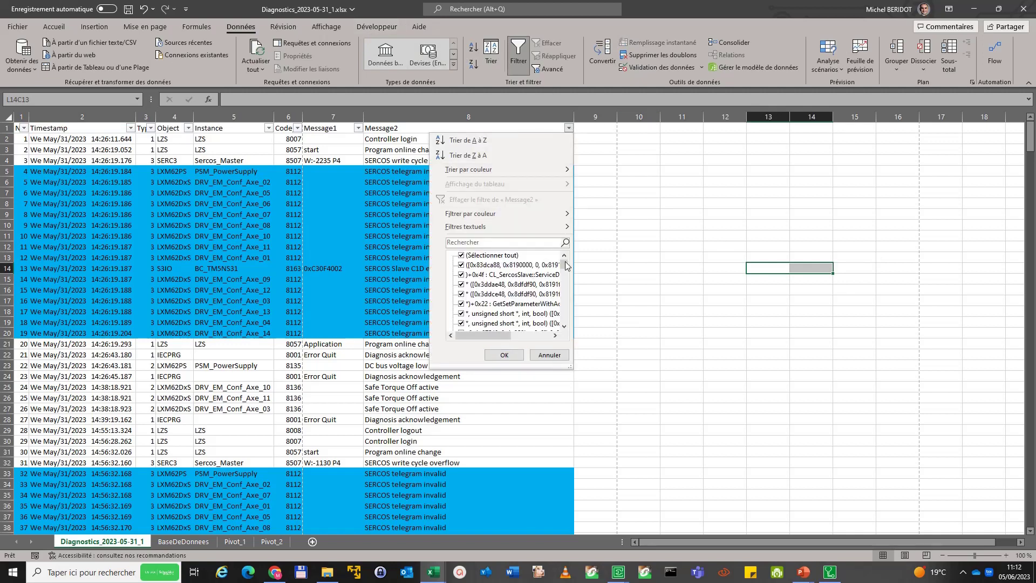
left_click_drag(567, 266, 572, 275)
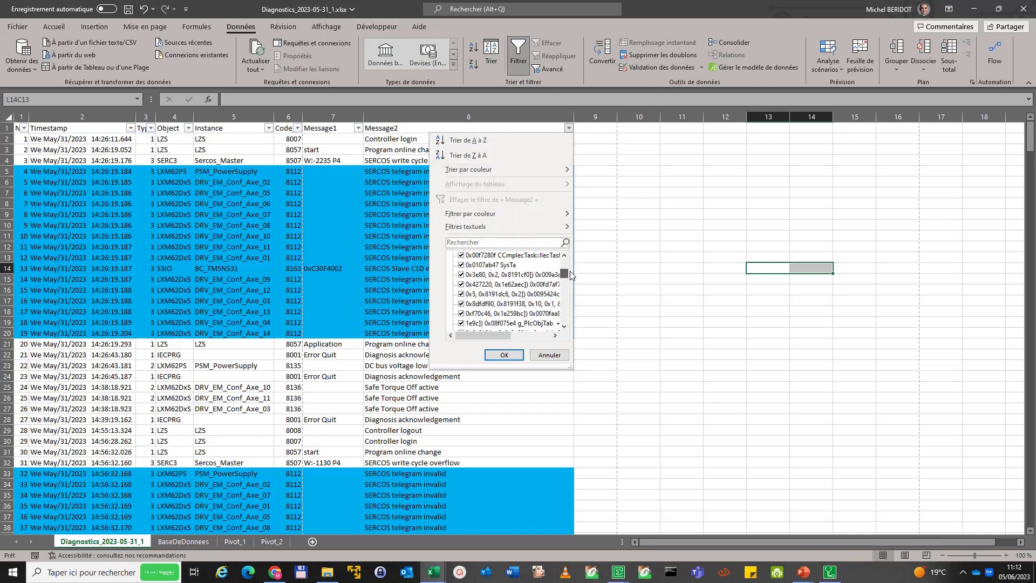
left_click(358, 128)
left_click(358, 128)
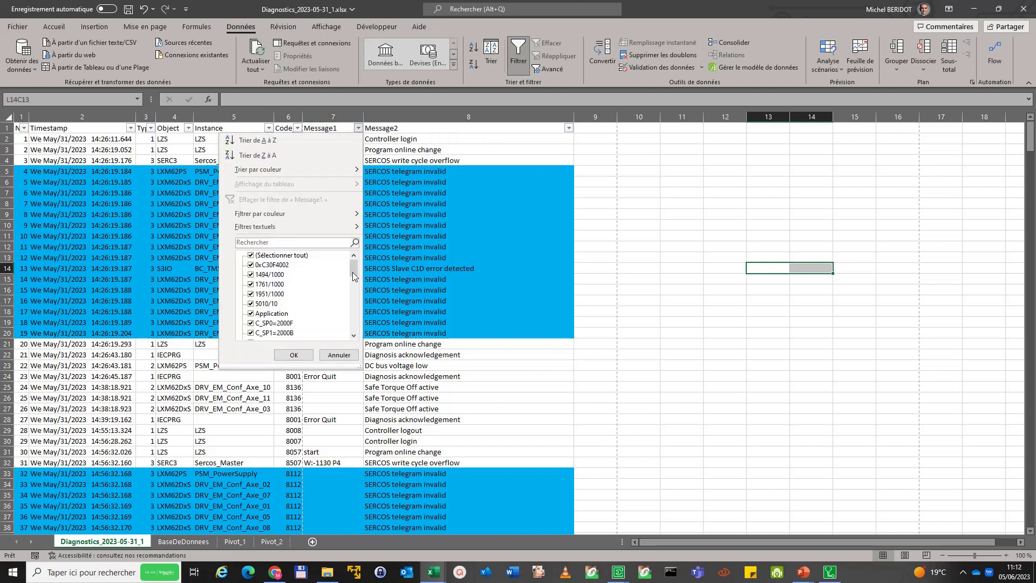
left_click_drag(353, 277, 370, 260)
left_click(251, 255)
left_click(256, 314)
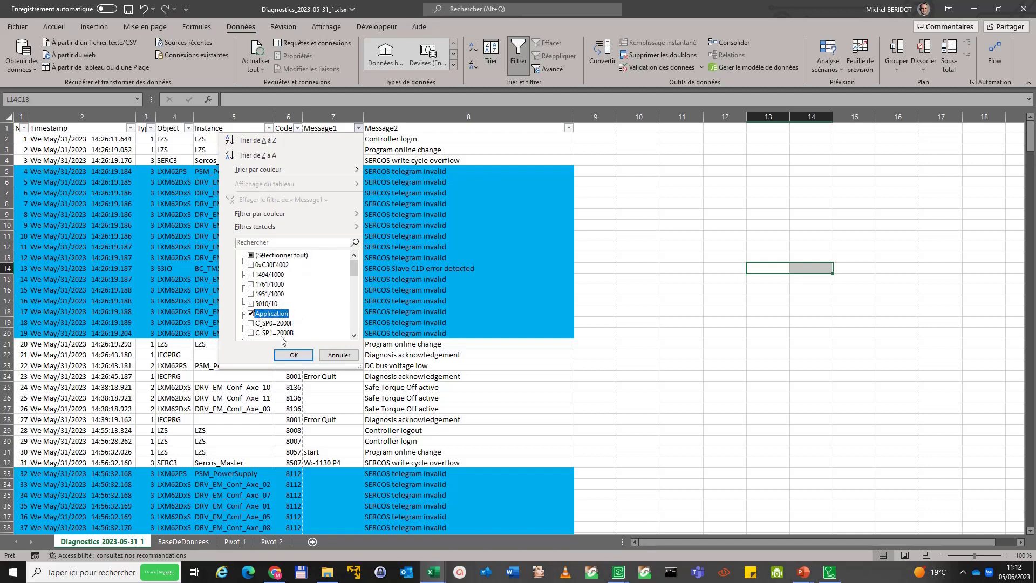
left_click(294, 355)
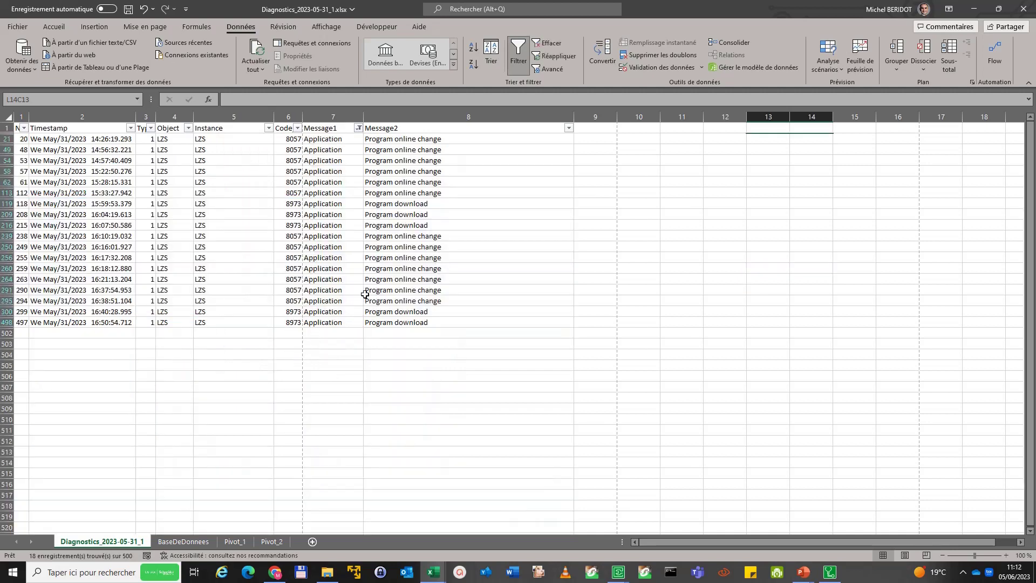
left_click_drag(427, 150, 417, 235)
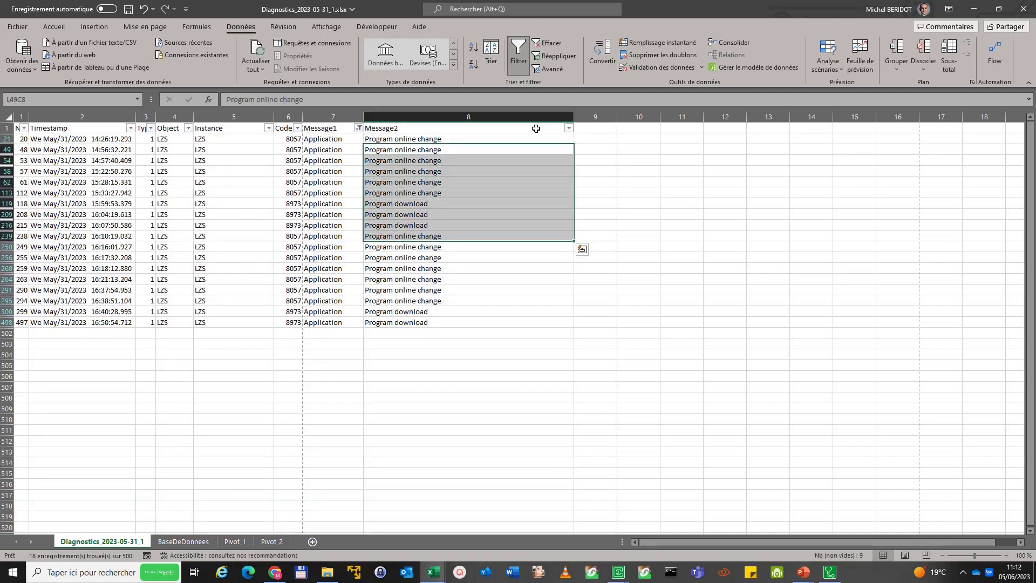
left_click(548, 43)
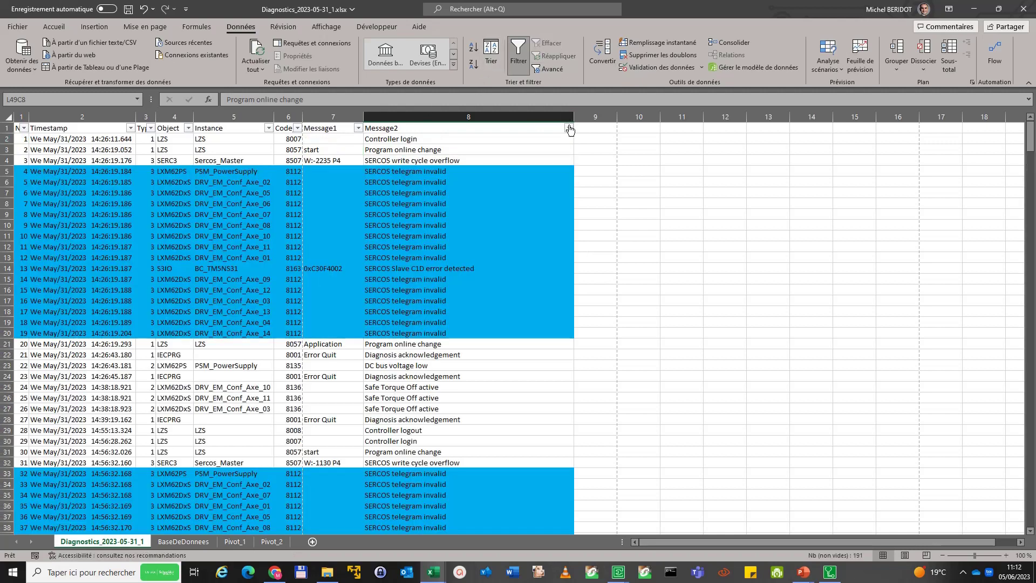
Step: Filter the Message2 column to show only Controller boot finished and Controller boot started
left_click(569, 127)
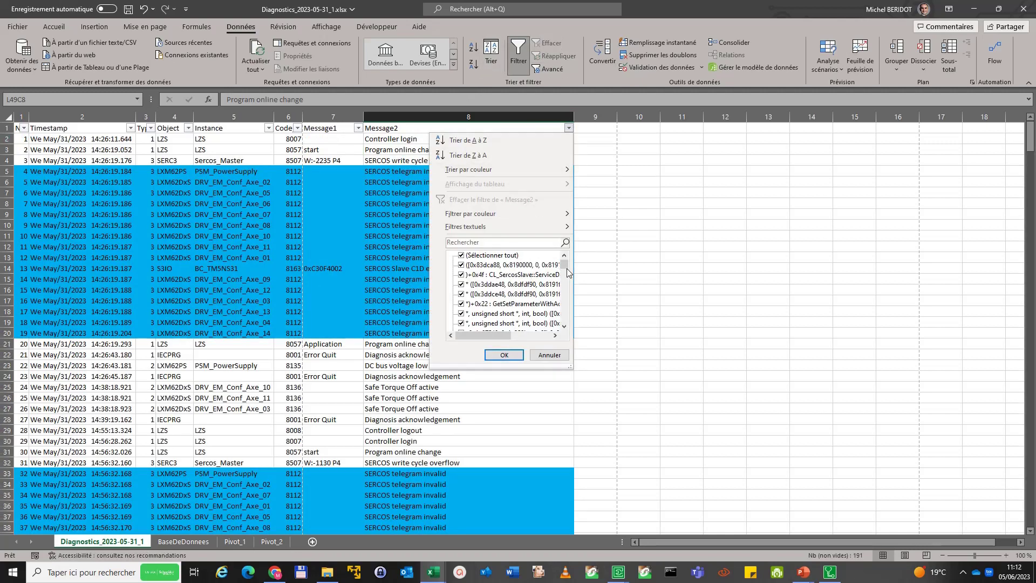
left_click_drag(566, 268, 572, 291)
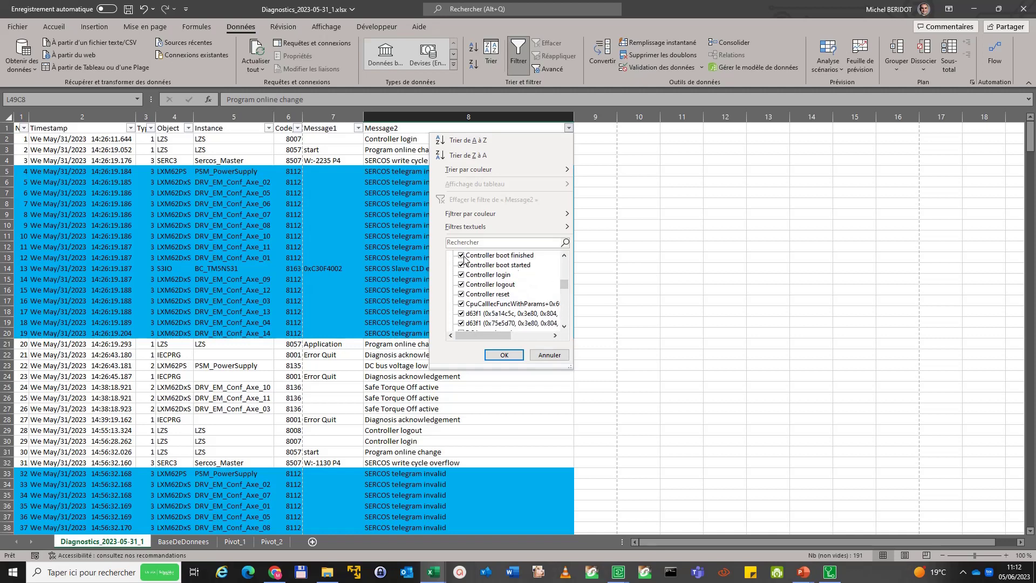
left_click_drag(566, 278, 569, 255)
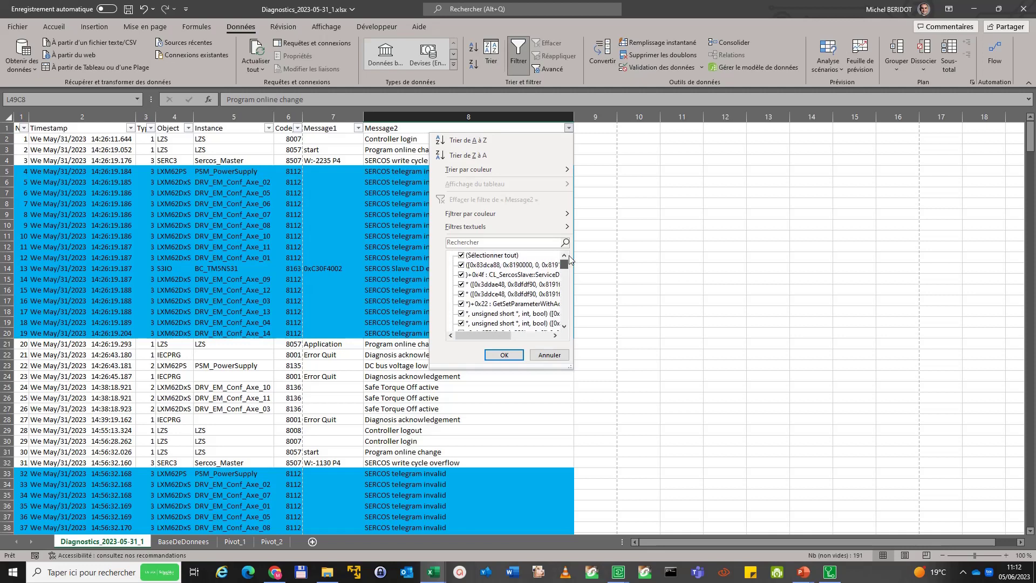
left_click(489, 257)
scroll(505, 279, "down", 5)
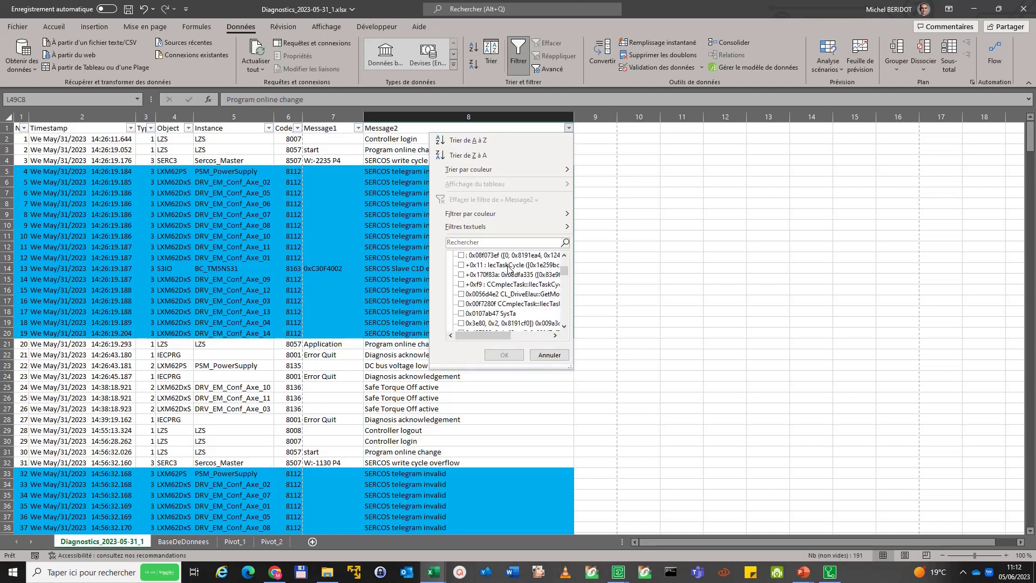
scroll(506, 279, "down", 3)
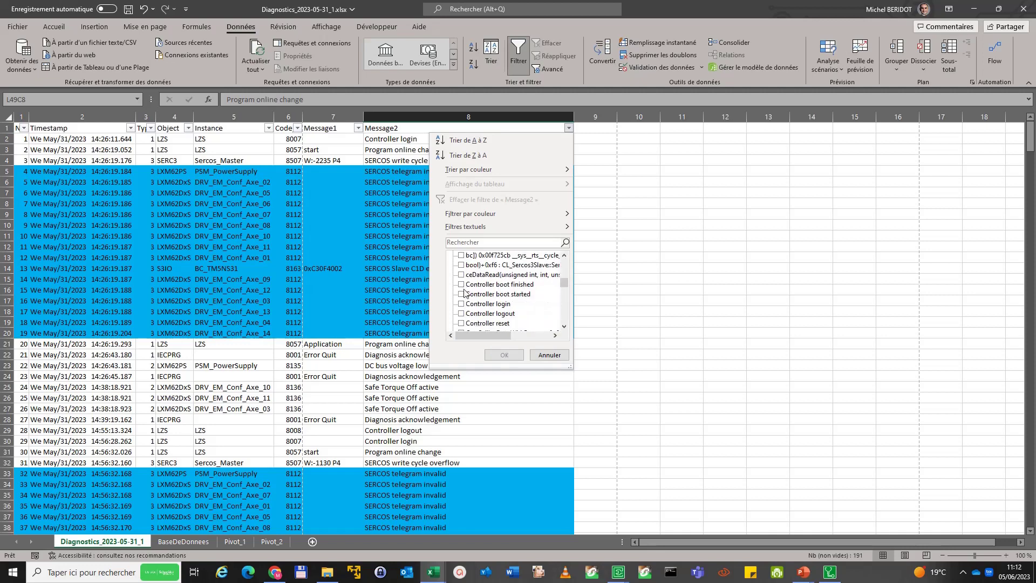
left_click(461, 284)
left_click(461, 294)
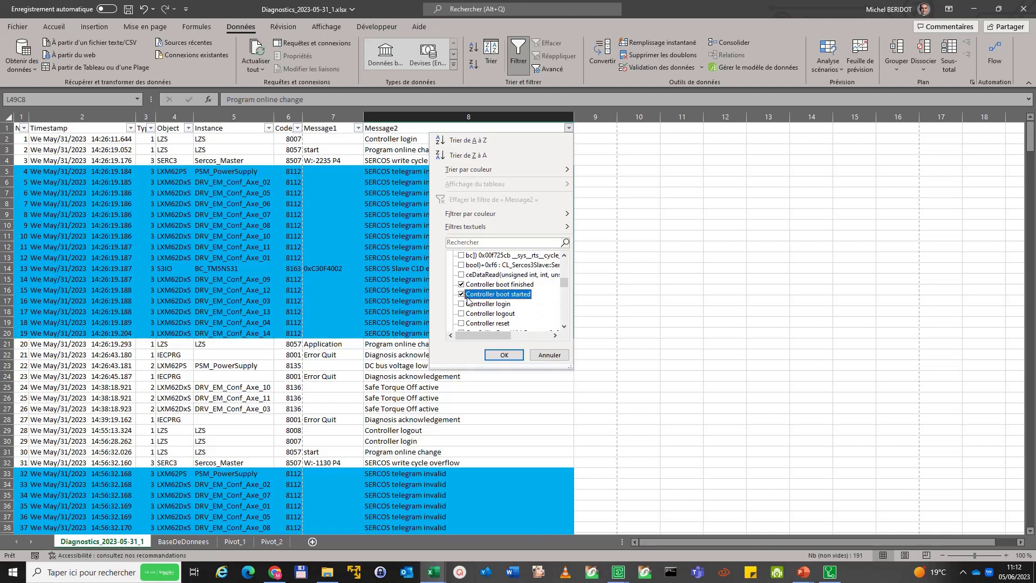
left_click(505, 355)
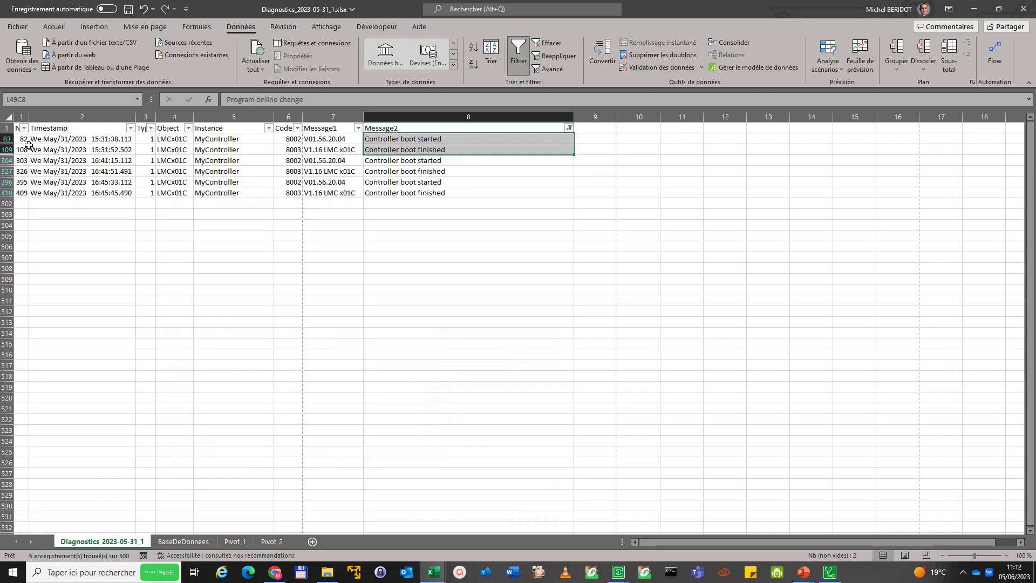
Step: Fill all the filtered controller boot rows, from the record number through Message2, with the standard green
left_click_drag(28, 141, 419, 196)
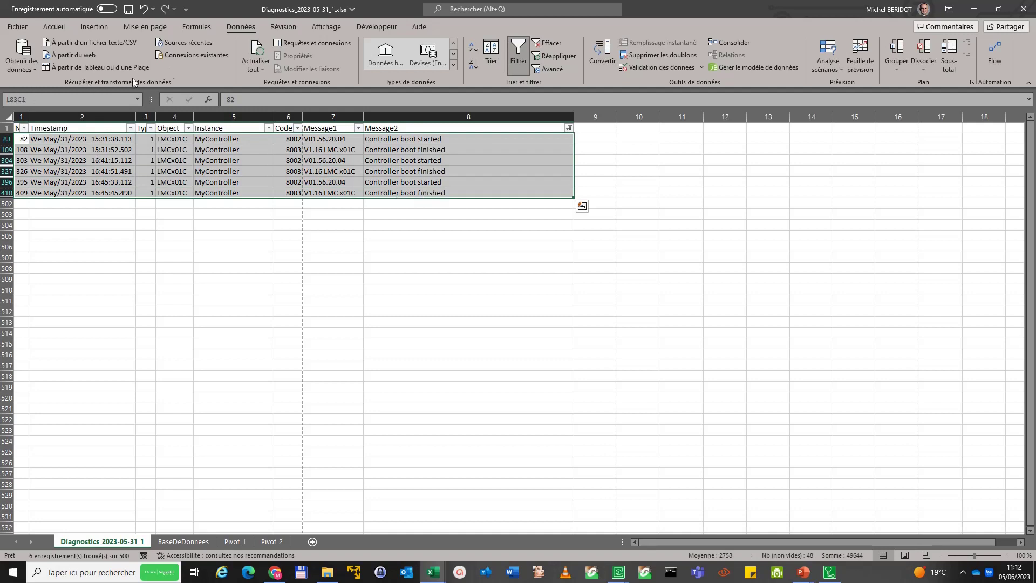
left_click(53, 25)
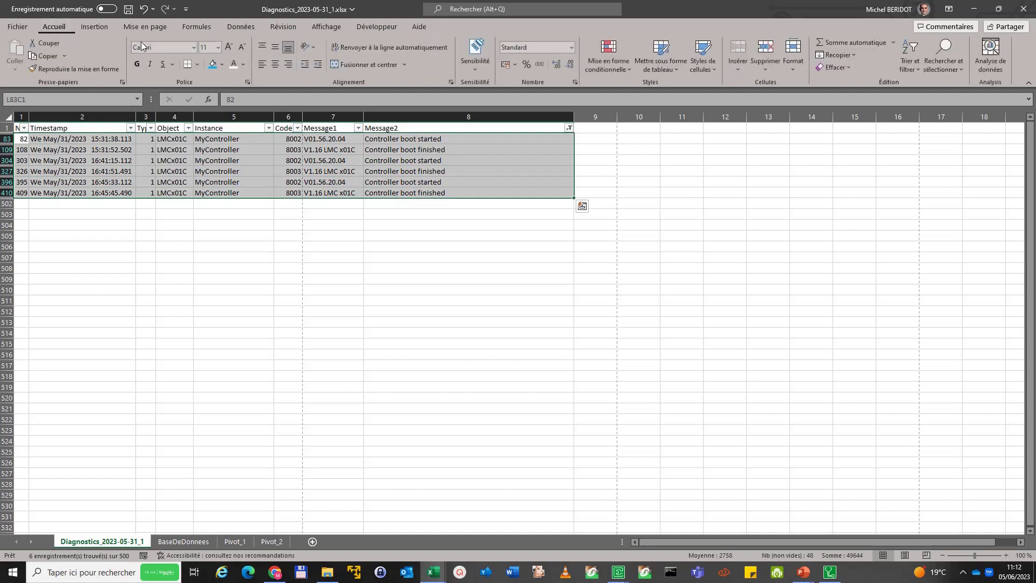
left_click(226, 65)
left_click(251, 165)
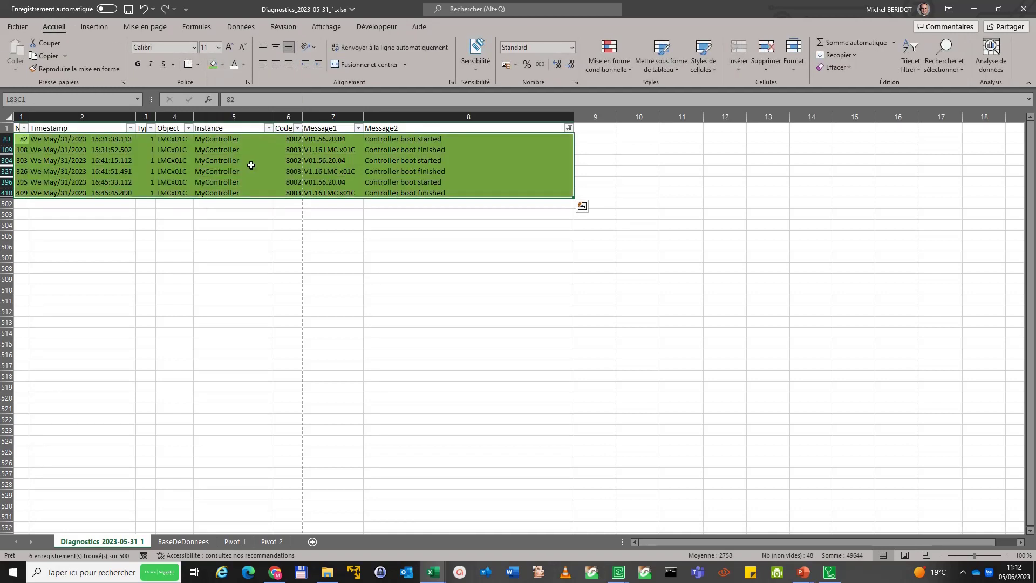
left_click(223, 64)
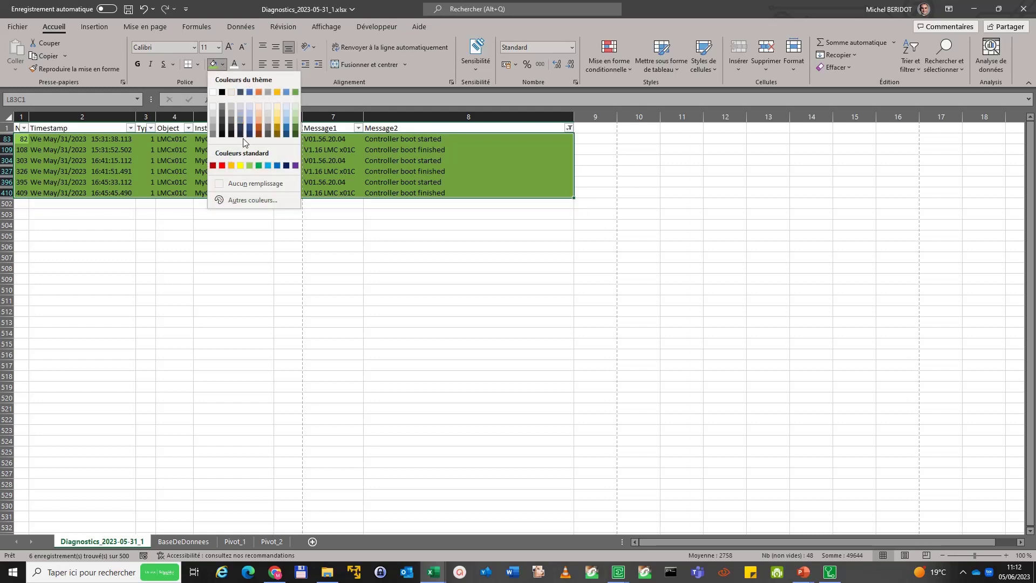
left_click(258, 165)
left_click_drag(468, 290, 468, 279)
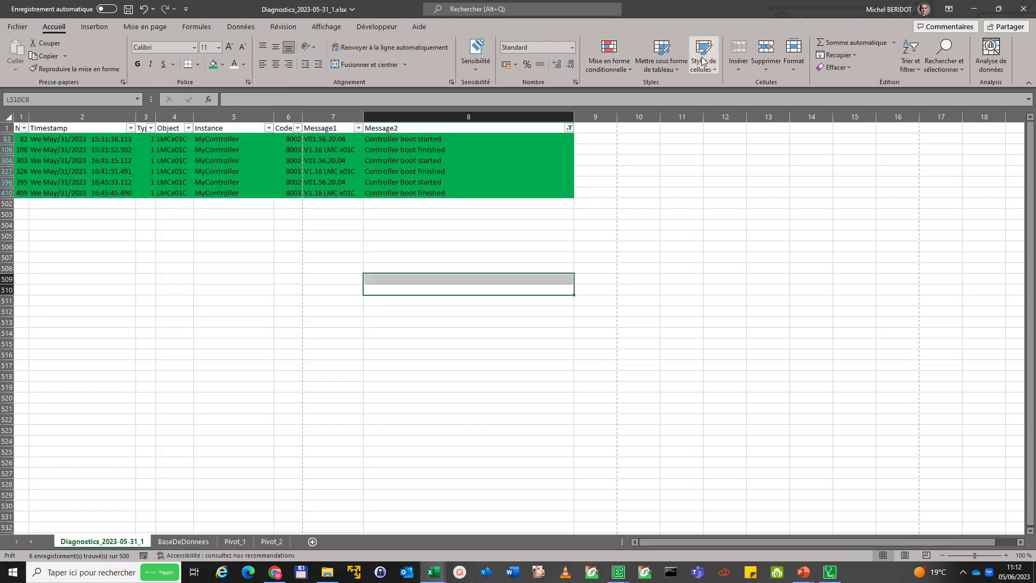
Step: Clear the Message2 filter to show every record and save the workbook
left_click(440, 143)
left_click(403, 152)
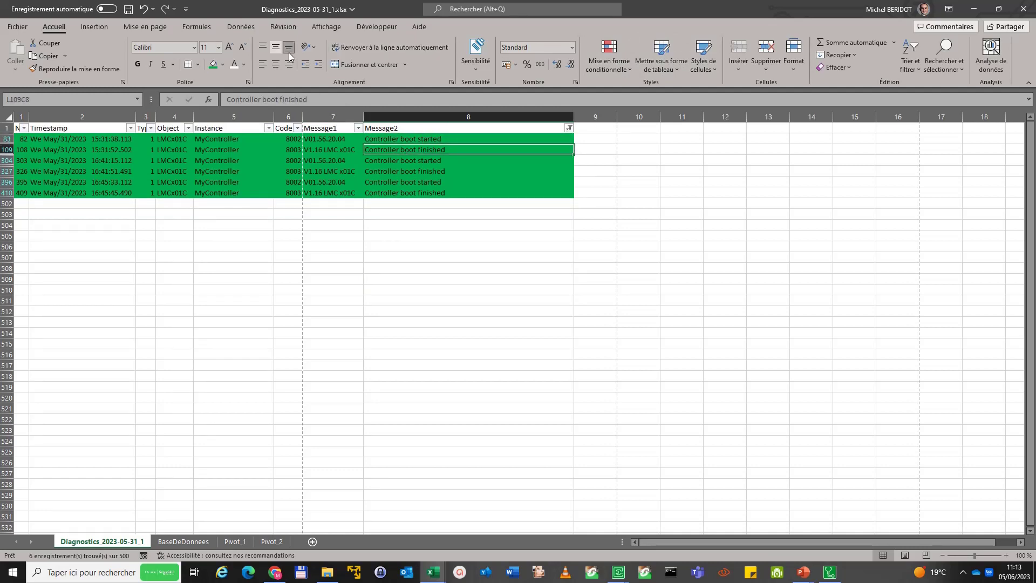
left_click(310, 27)
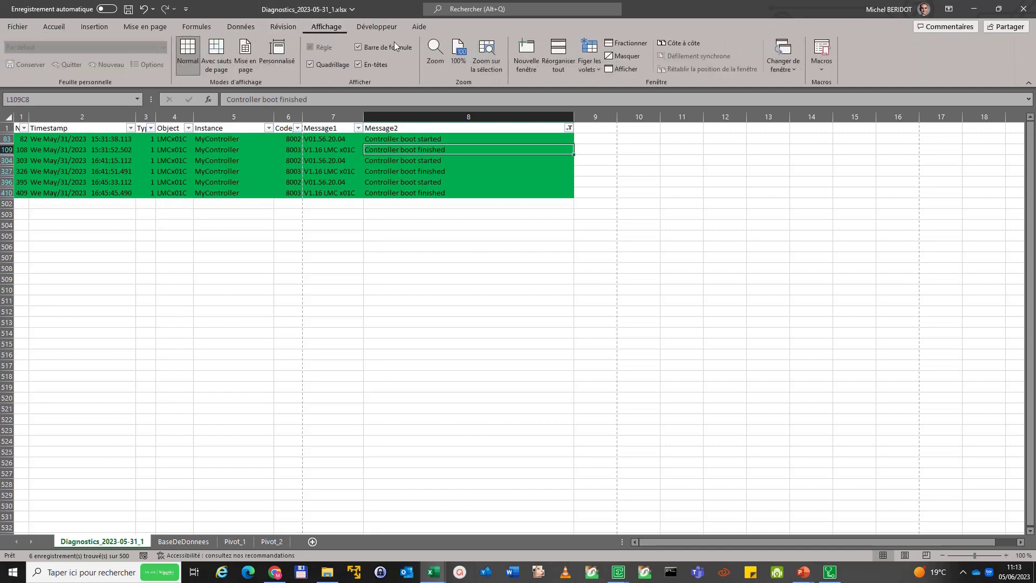
left_click(241, 27)
left_click(532, 45)
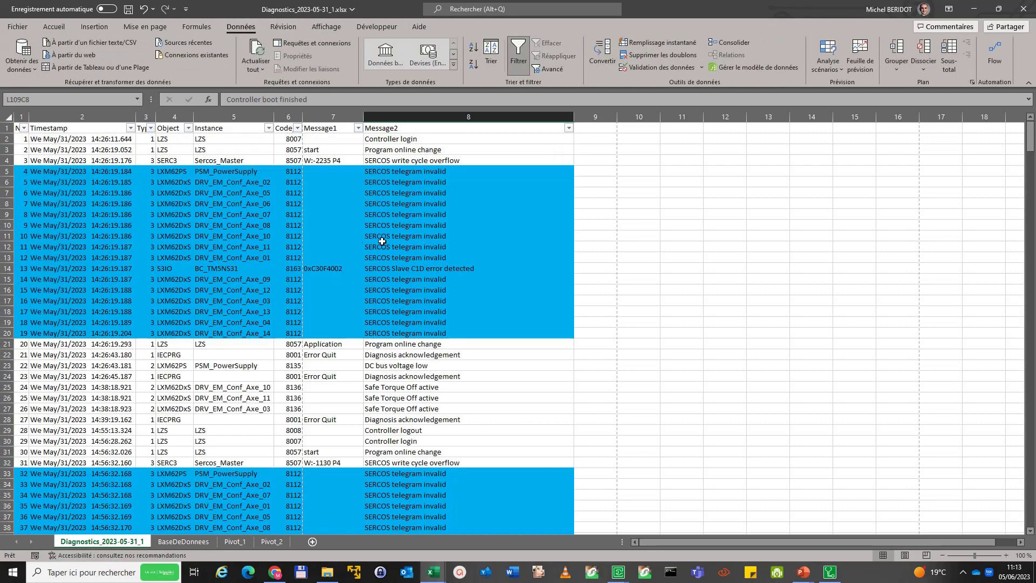
left_click(129, 9)
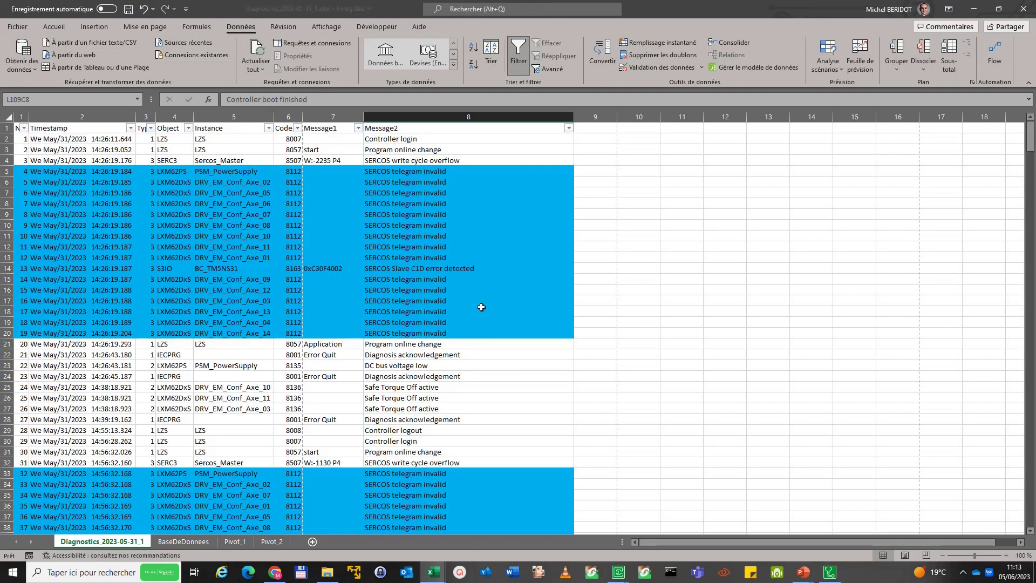
Step: Find the first green Controller boot started row, record 82, and enter the note "Mise sous tension" in column 9 beside it
scroll(488, 318, "down", 7)
scroll(487, 319, "up", 7)
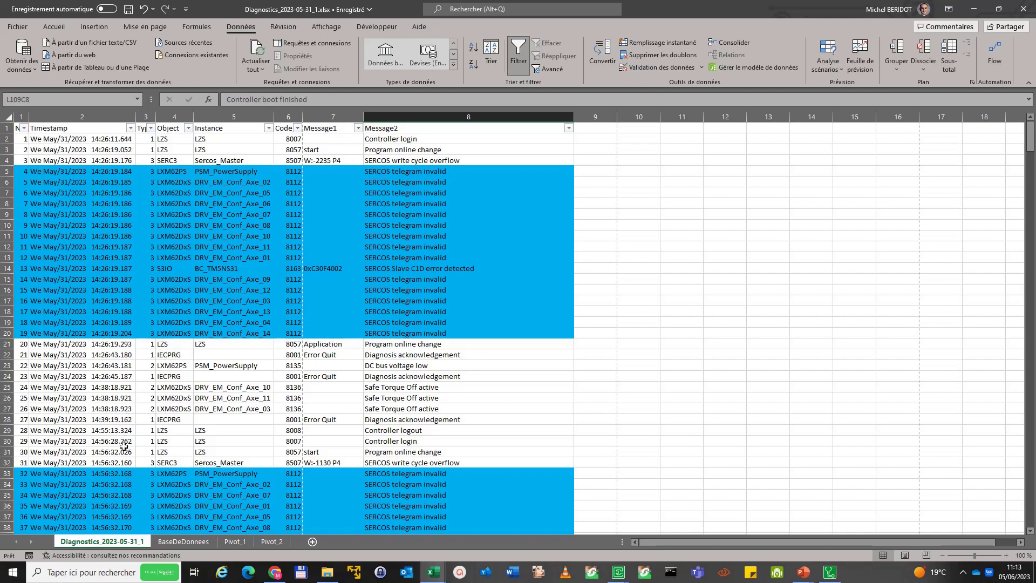
scroll(154, 393, "down", 5)
scroll(154, 392, "down", 16)
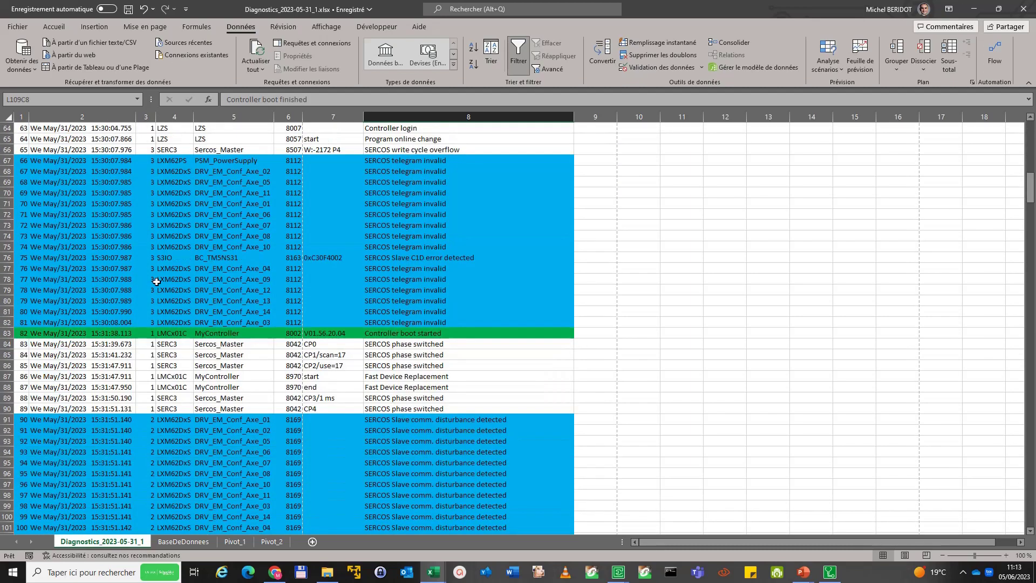
scroll(158, 281, "down", 3)
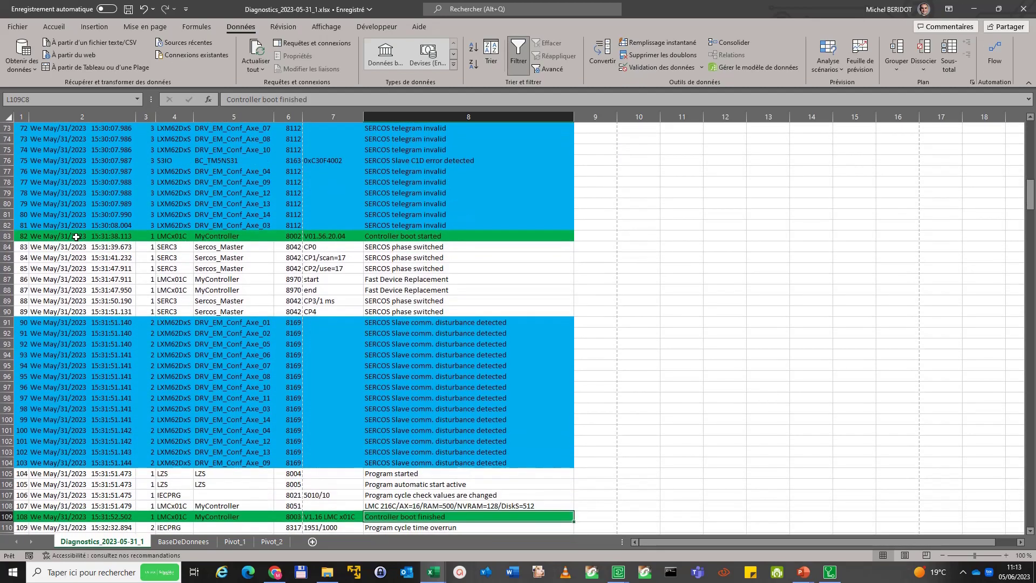
left_click_drag(27, 238, 414, 248)
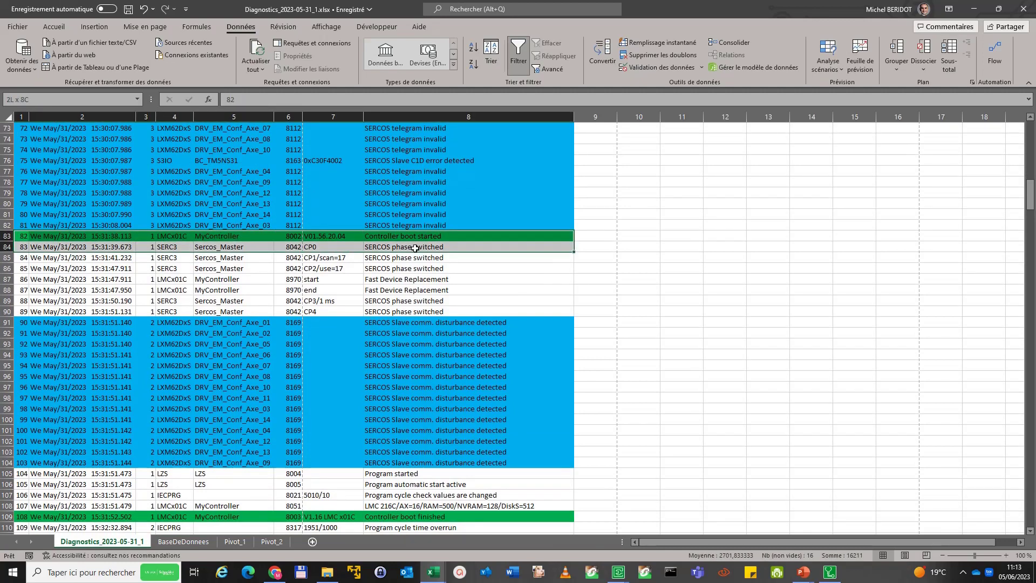
left_click(604, 235)
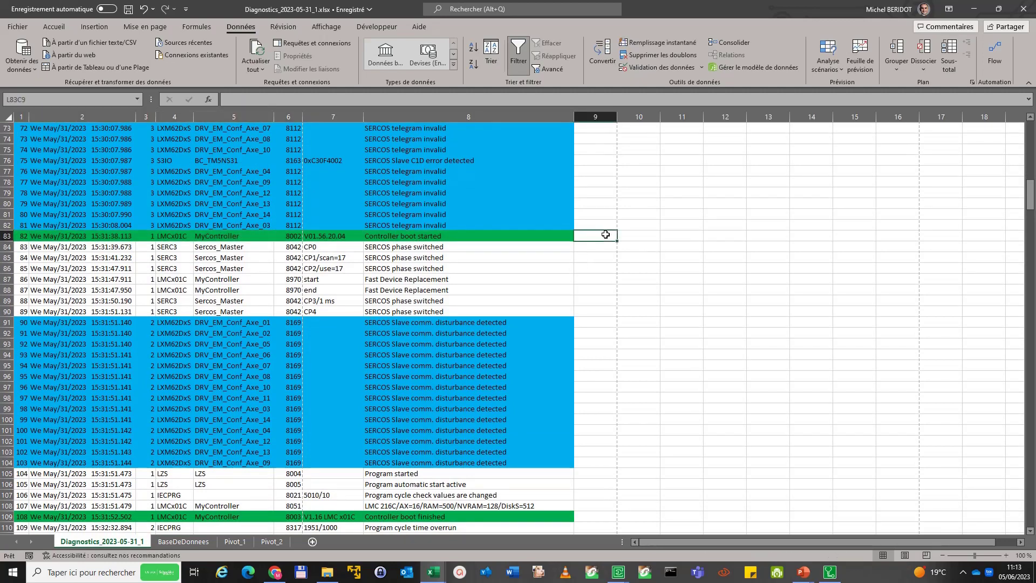
type("Mise sous tension")
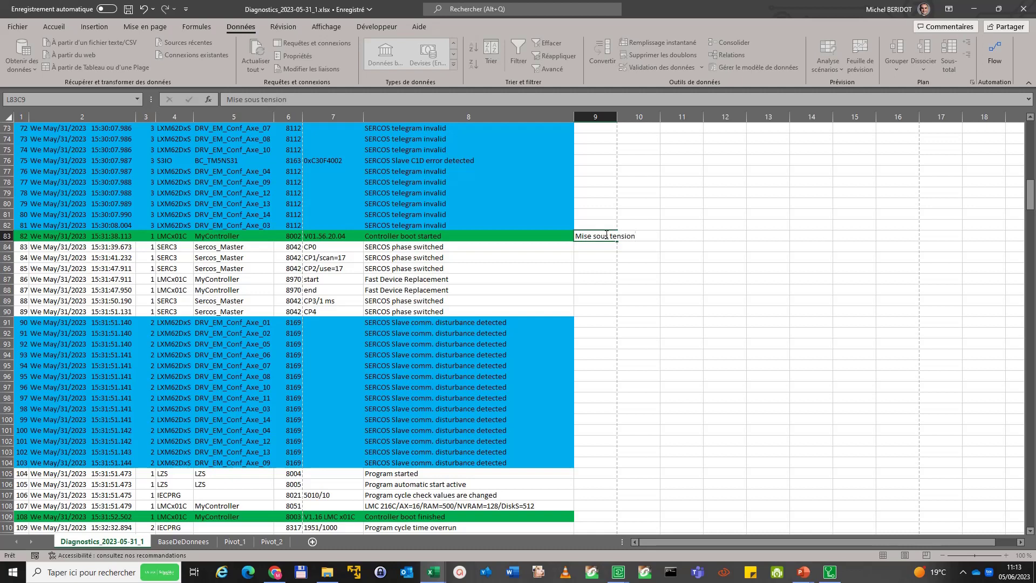
key("Return")
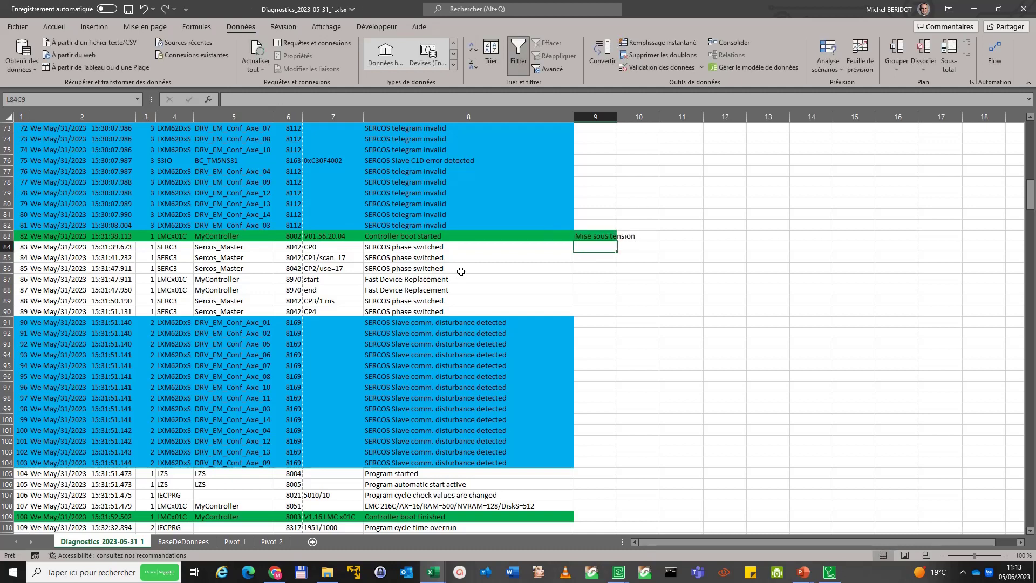
Step: Examine records 83 to 90 after the power-on, covering the Sercos phase changes and the Fast Device Replacement start and end
left_click_drag(60, 247, 336, 249)
left_click(324, 257)
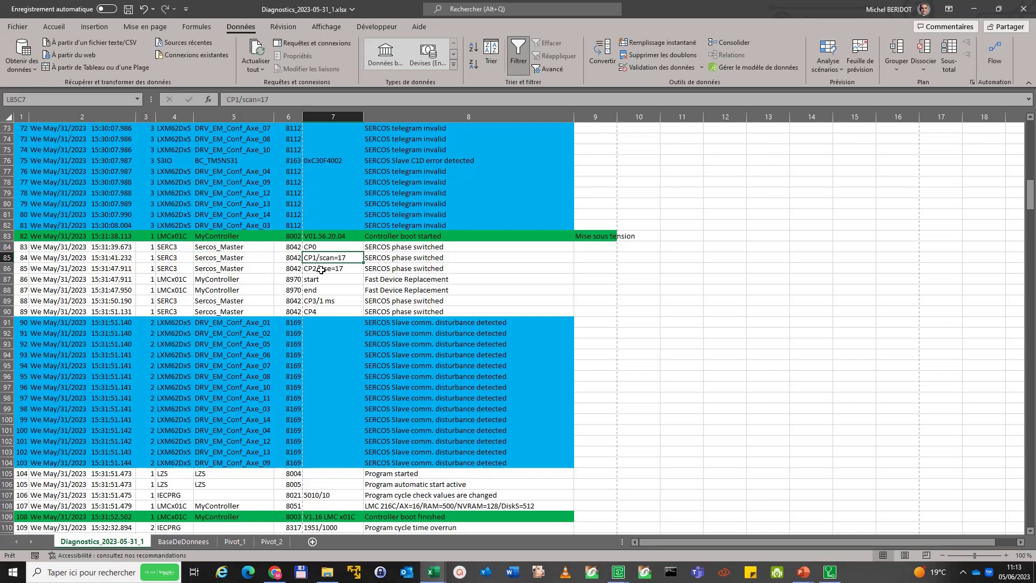
left_click(321, 269)
left_click_drag(223, 278, 334, 278)
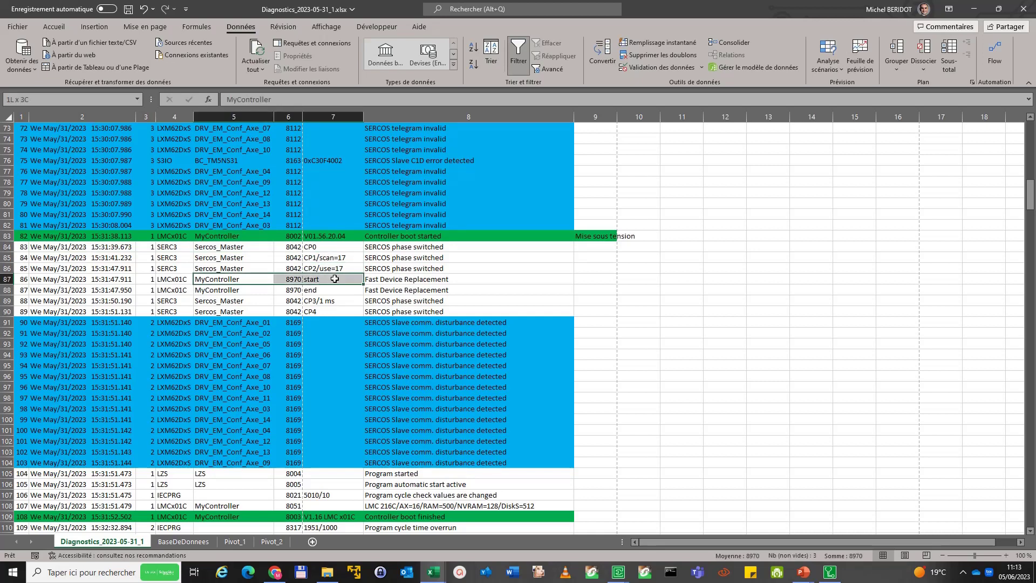
left_click(433, 289)
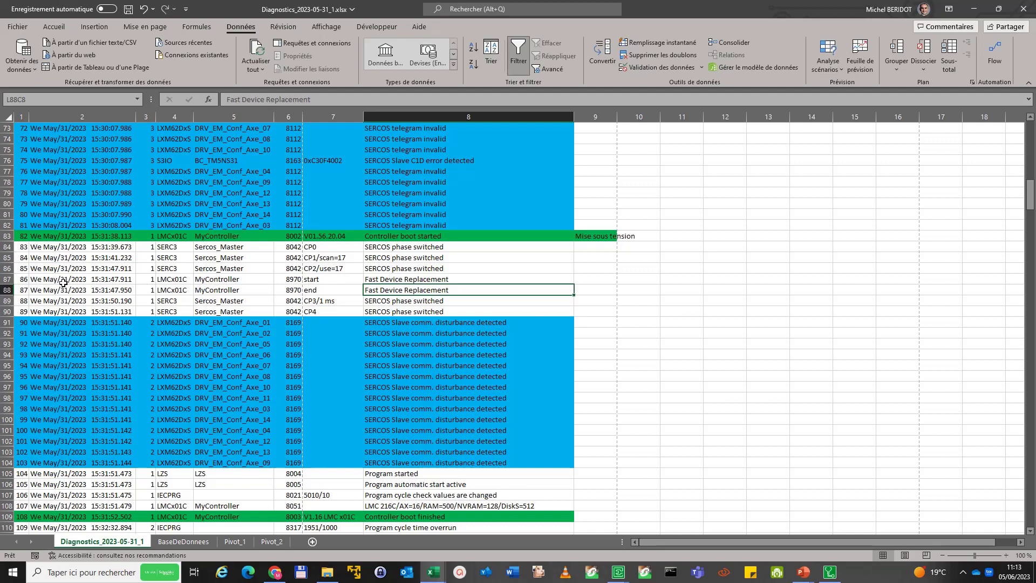
left_click_drag(63, 283, 405, 290)
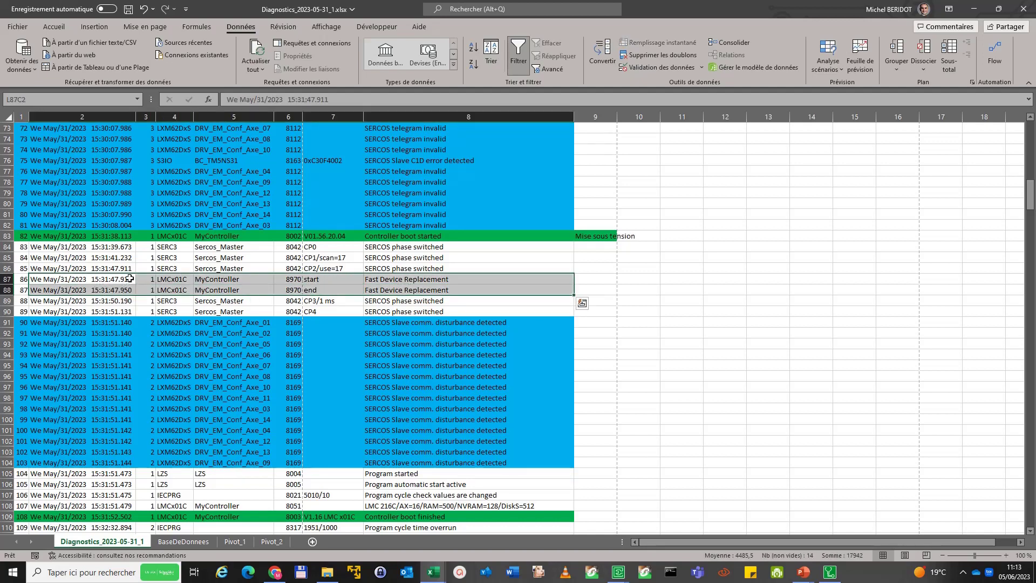
left_click(340, 301)
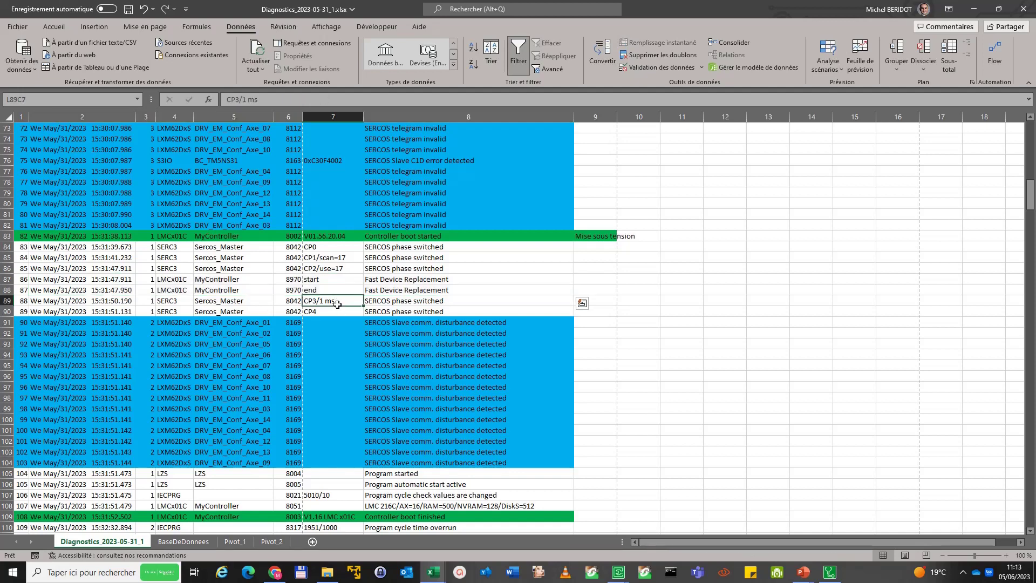
left_click(324, 313)
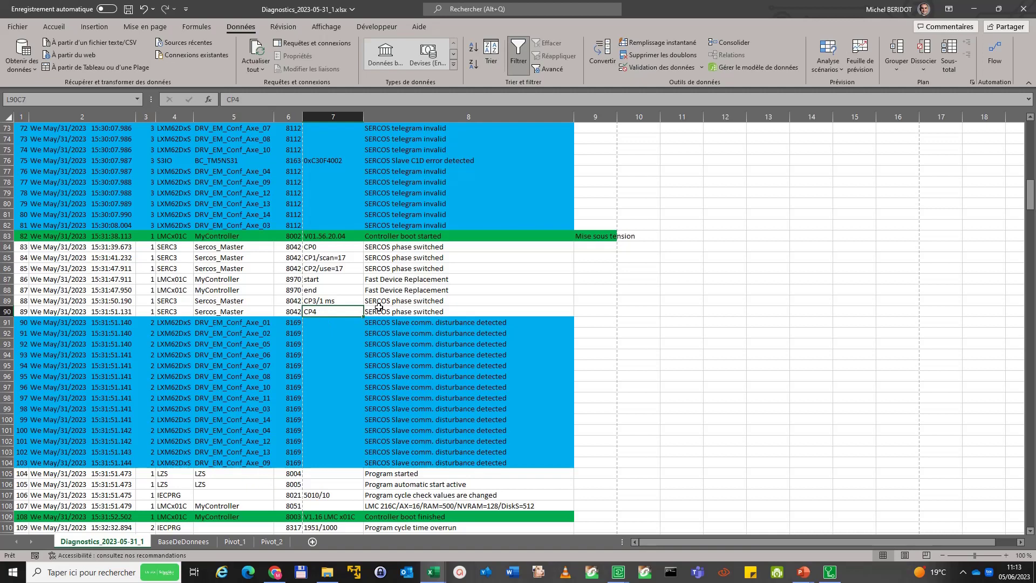
left_click_drag(93, 313, 102, 326)
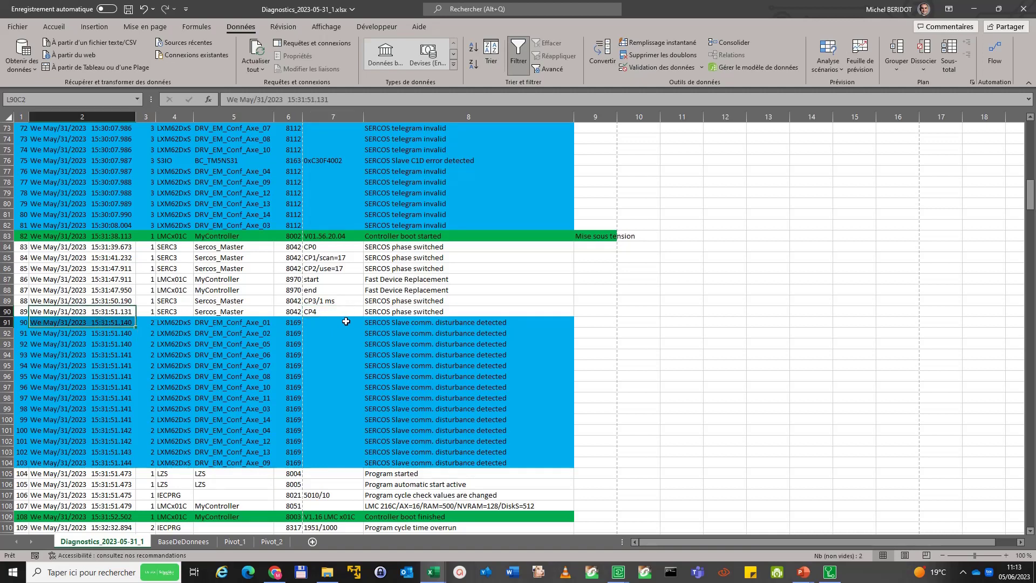
Step: Review the program start events in the log up to the green Controller boot finished row, record 108
scroll(340, 414, "down", 3)
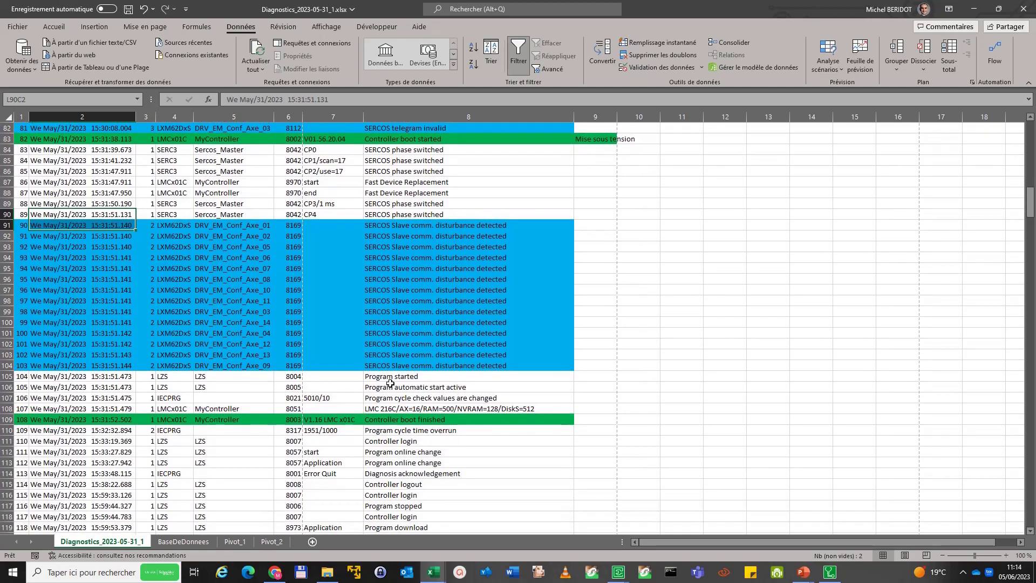
left_click(392, 374)
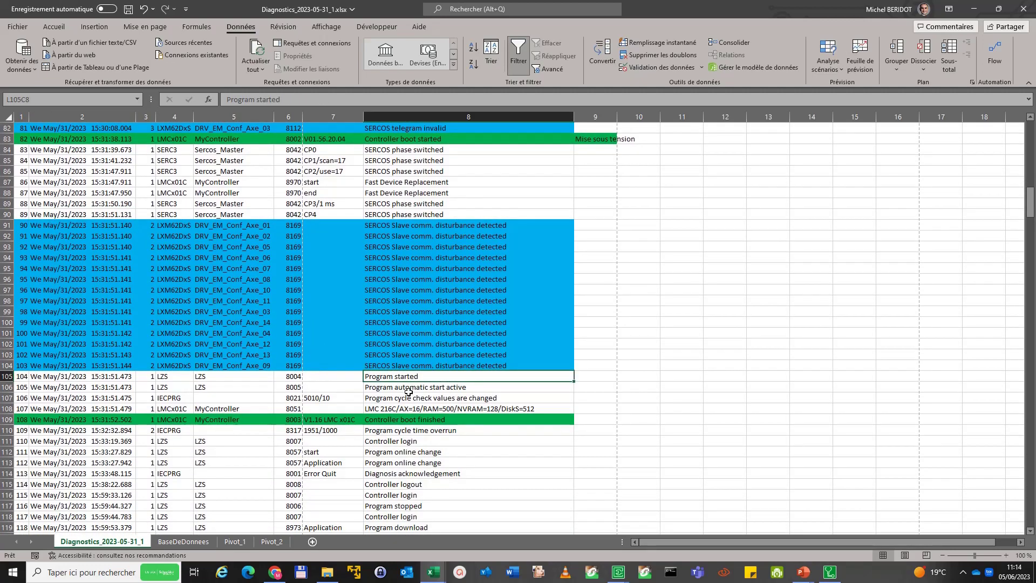
left_click(411, 419)
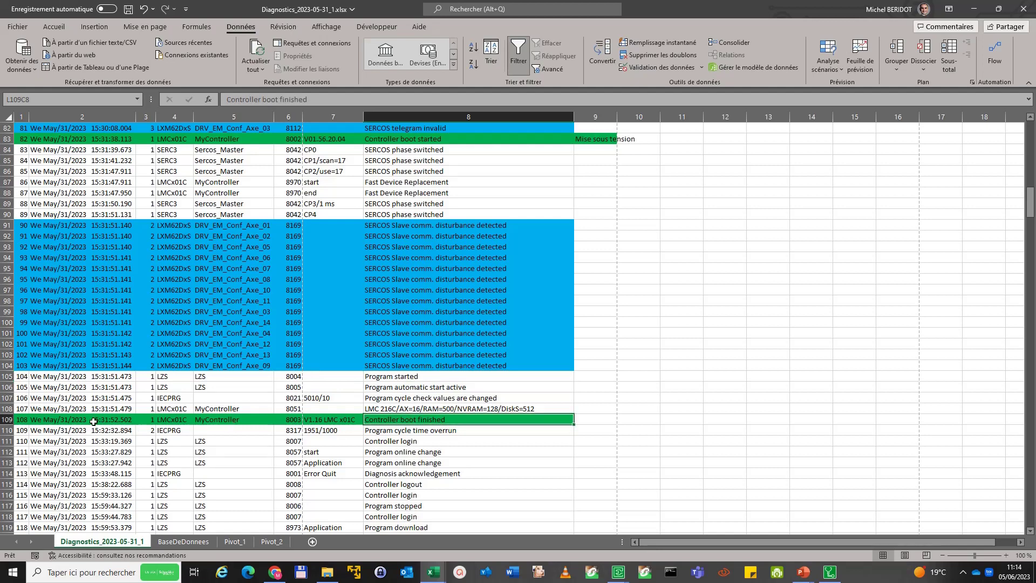
left_click_drag(94, 421, 421, 419)
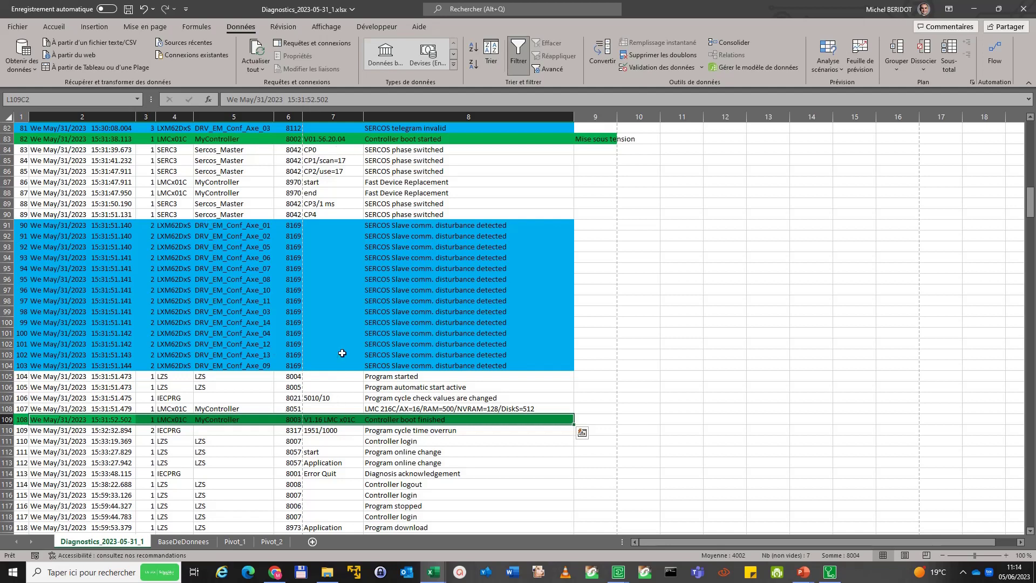
Step: Examine records 109 to 120, from the program cycle time overrun through the controller logins, online change and program download
scroll(334, 306, "down", 6)
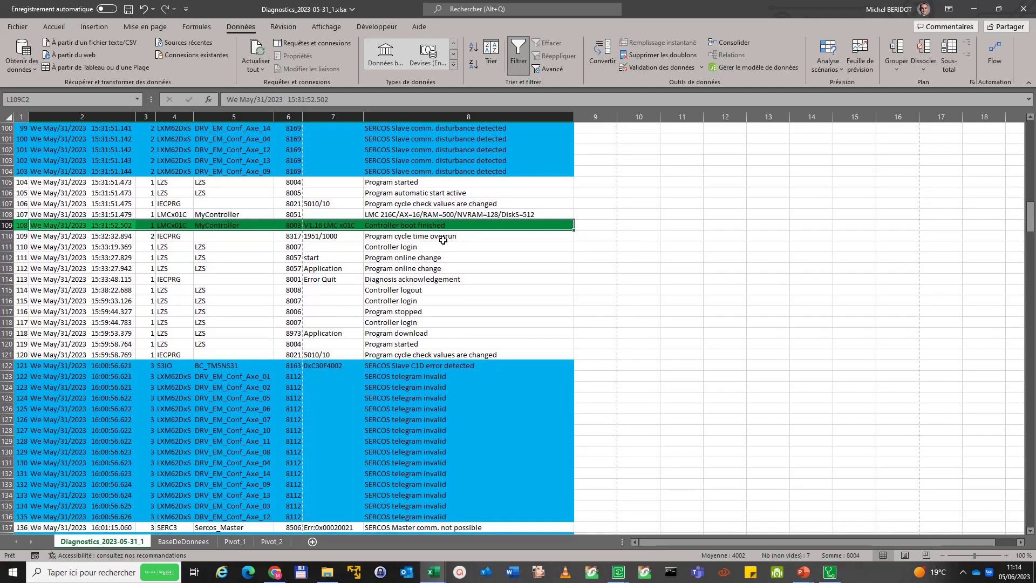
left_click(443, 238)
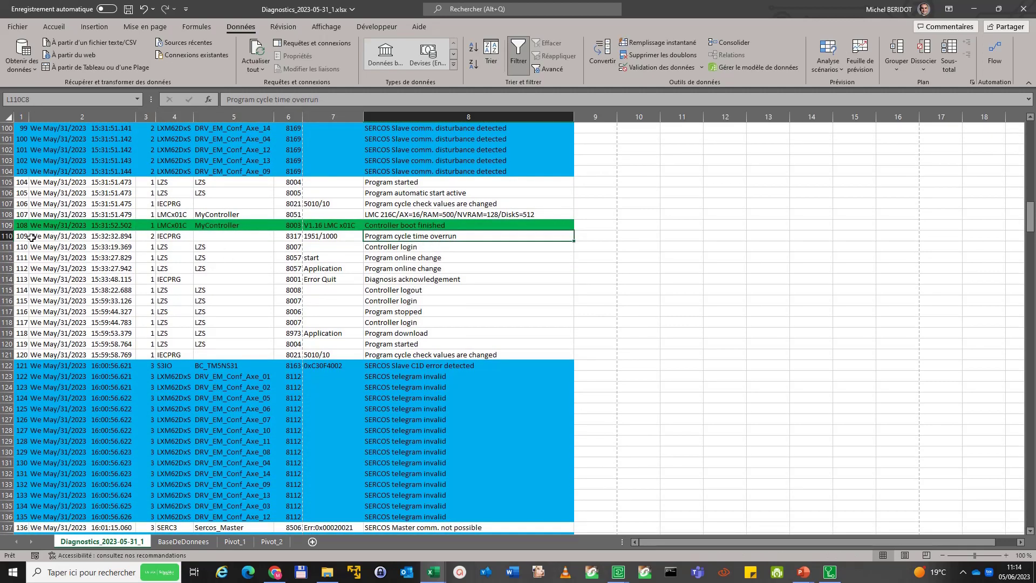
left_click_drag(22, 237, 421, 239)
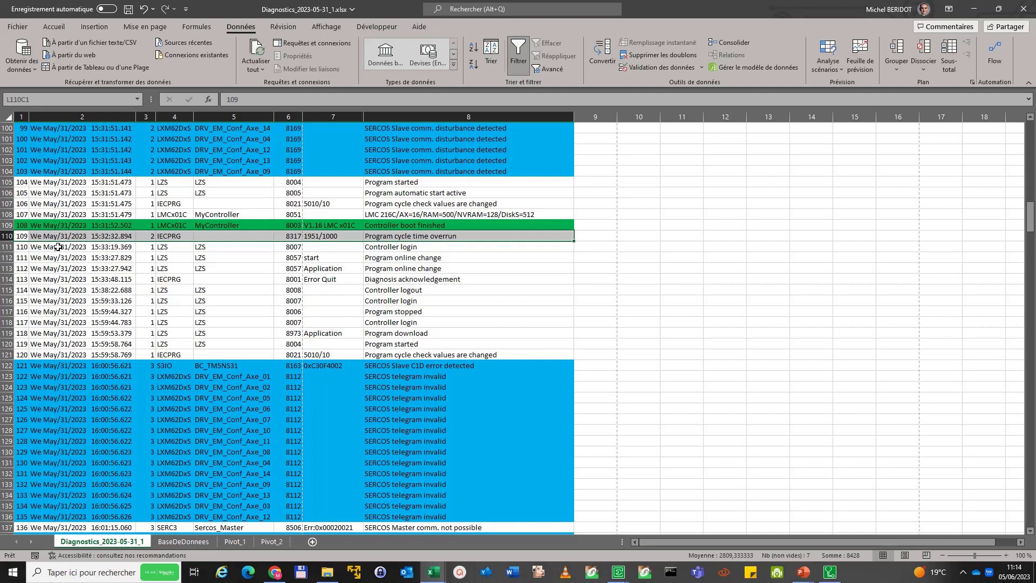
left_click_drag(58, 247, 407, 246)
left_click_drag(63, 261, 399, 285)
left_click(399, 280)
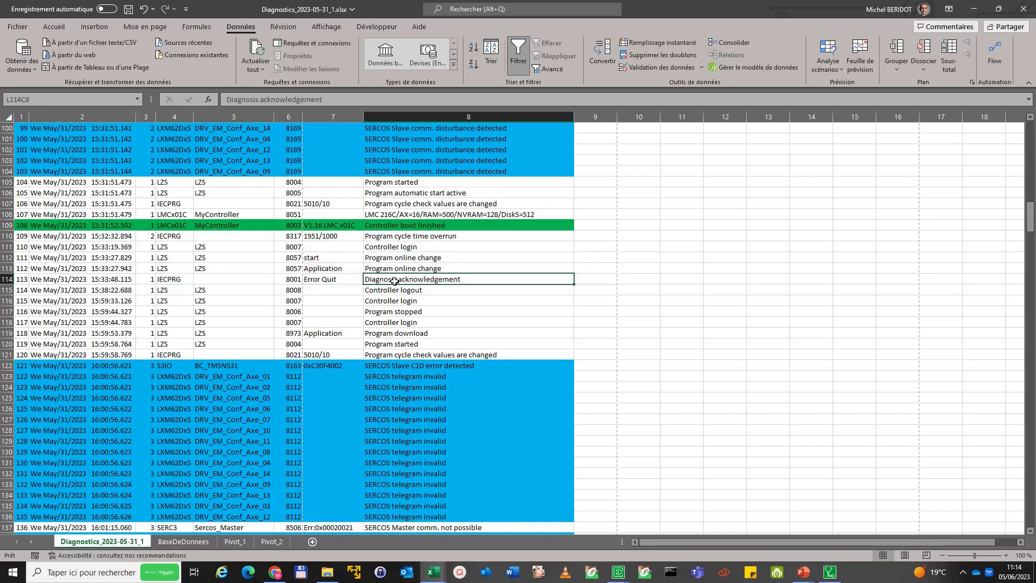
left_click(400, 292)
left_click(400, 301)
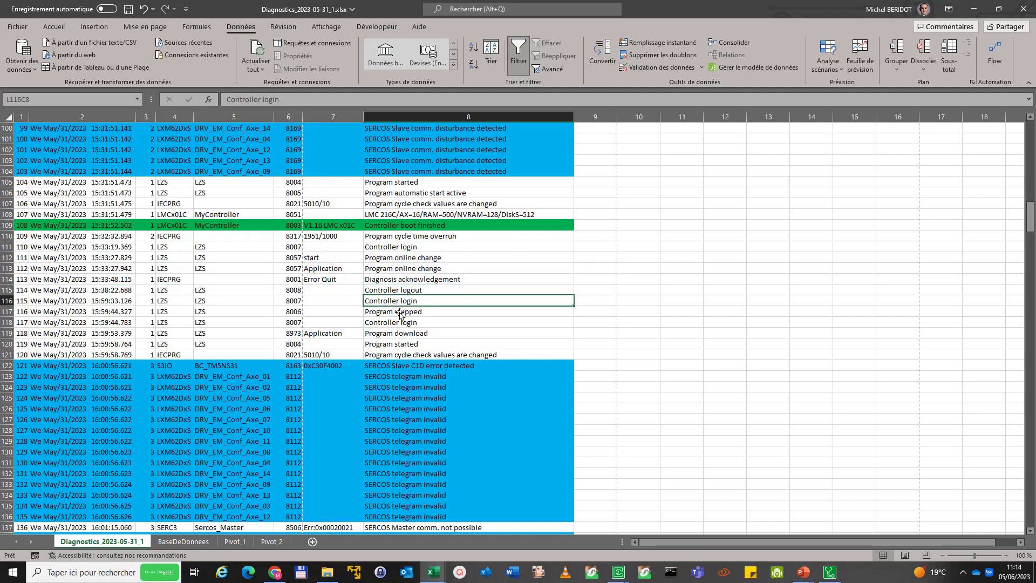
left_click(401, 312)
left_click(406, 323)
left_click(408, 334)
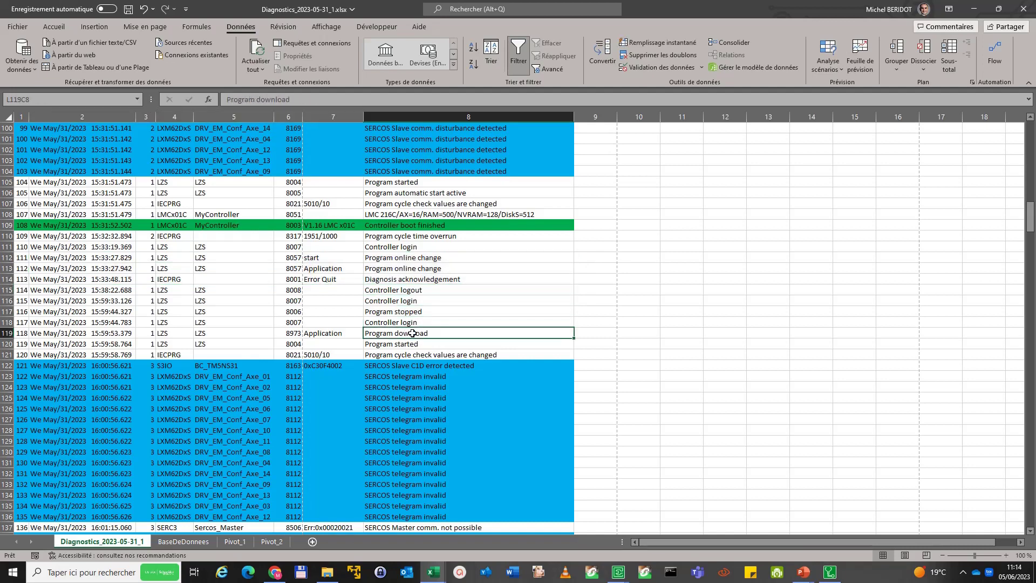
left_click(420, 351)
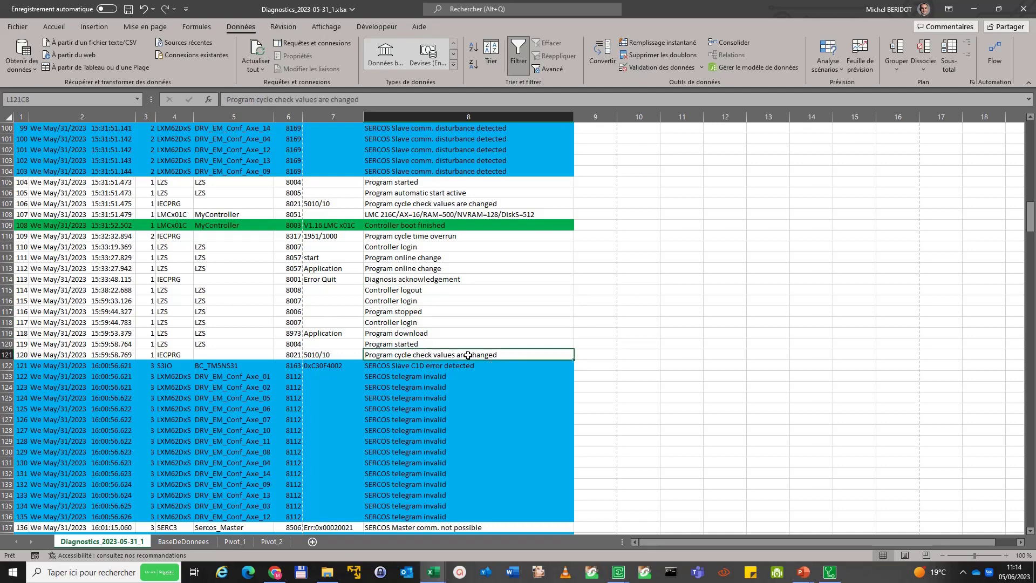
Step: Examine records 121 to 157, covering the Sercos telegram and master communication errors, the acknowledgement and the following phase changes
scroll(395, 354, "down", 3)
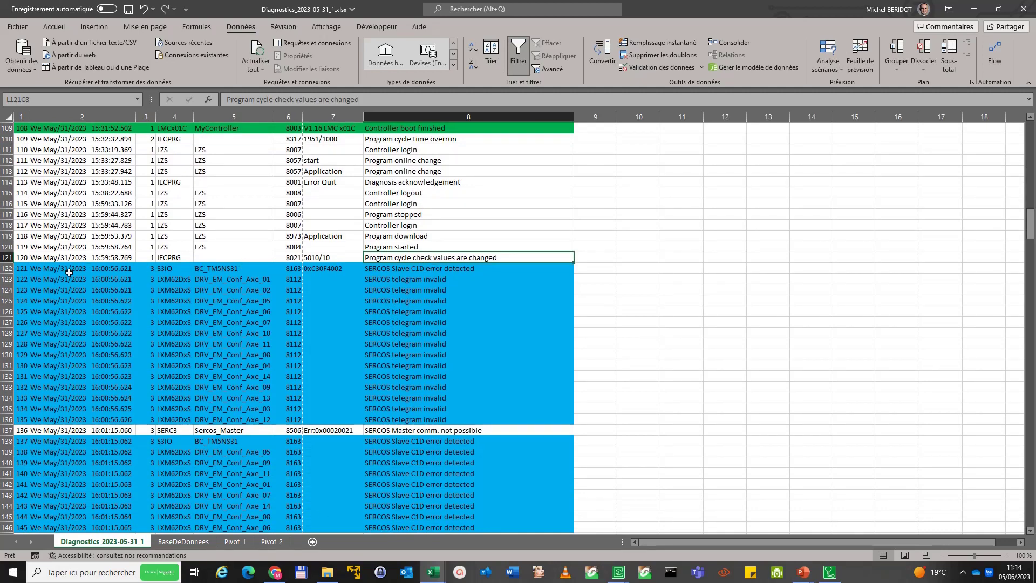
left_click_drag(69, 273, 446, 423)
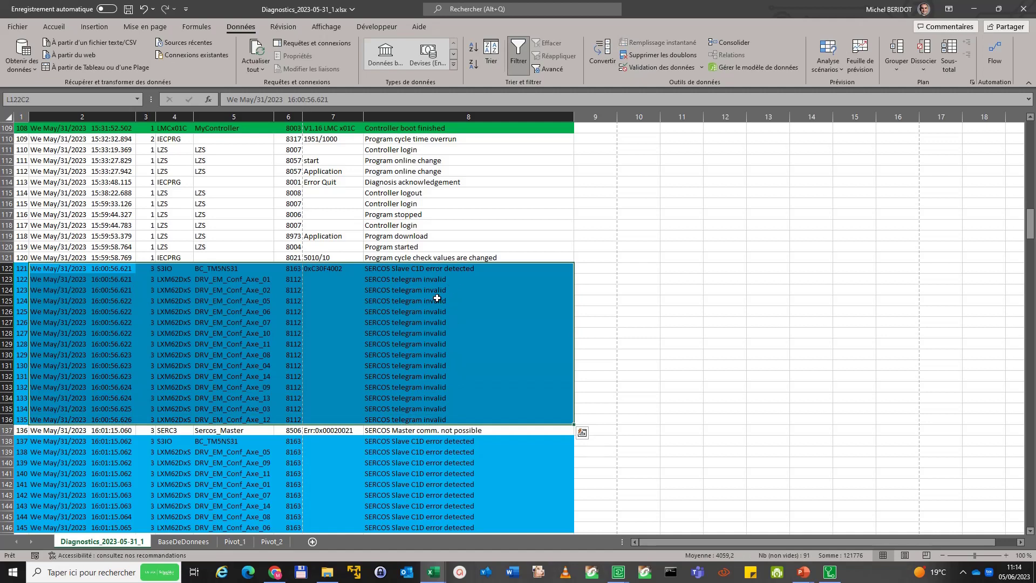
scroll(437, 298, "down", 4)
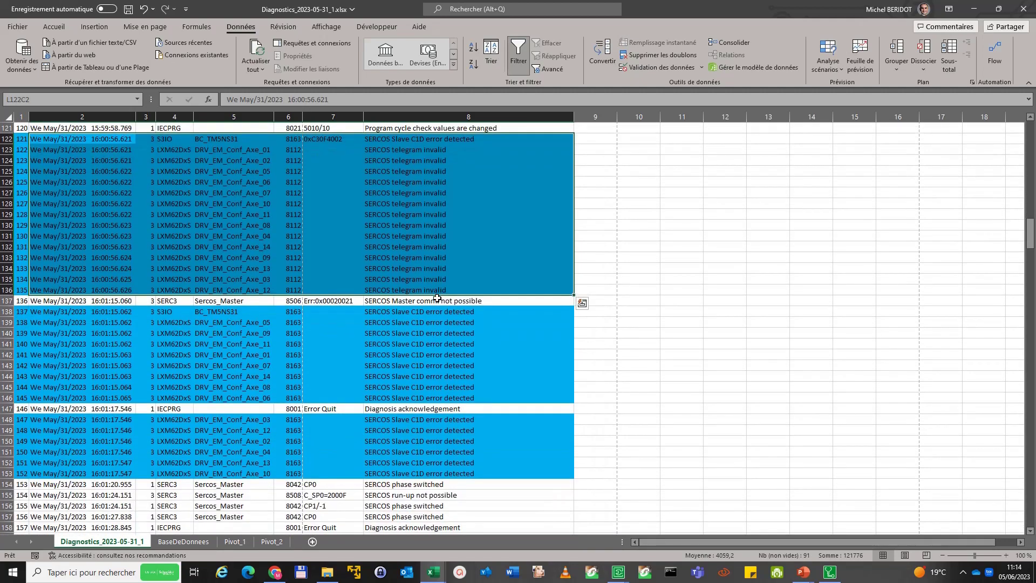
left_click_drag(497, 303, 22, 301)
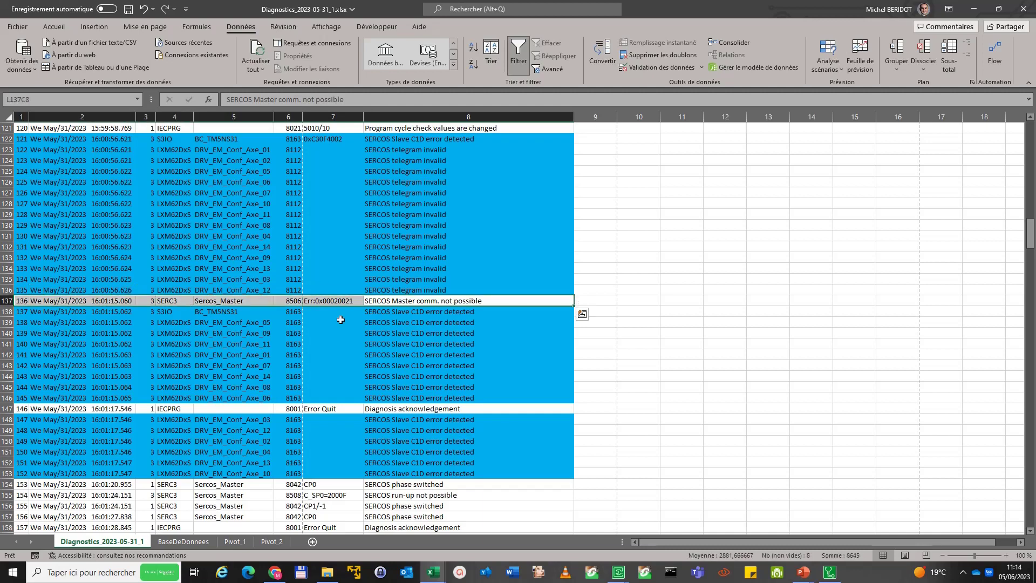
scroll(524, 312, "down", 4)
left_click(438, 278)
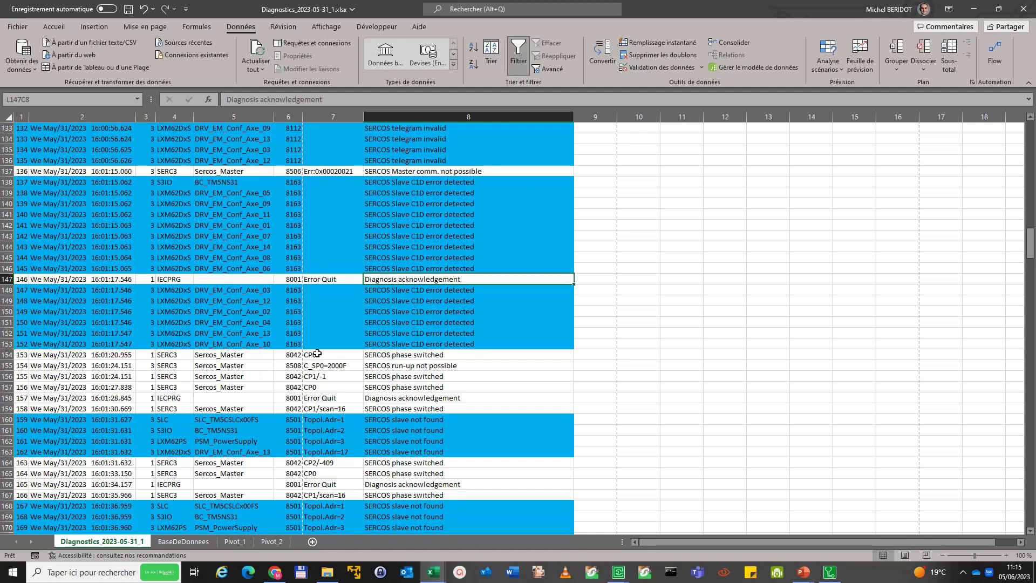
left_click_drag(317, 353, 324, 401)
Step: Skim the subsequent Sercos restart attempts, program downloads and telegram errors, and return to the start of the log
scroll(374, 297, "down", 4)
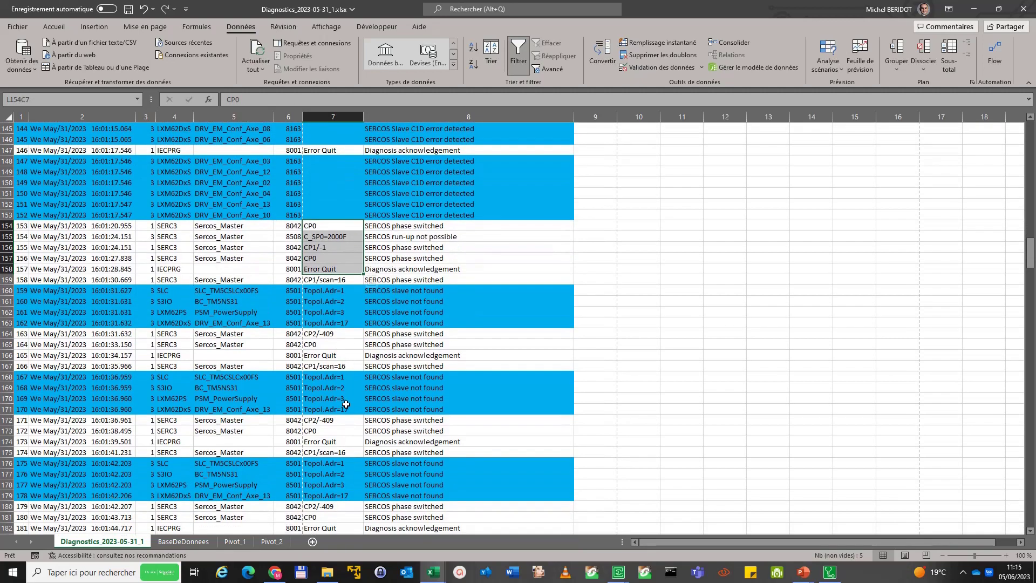
scroll(374, 297, "down", 9)
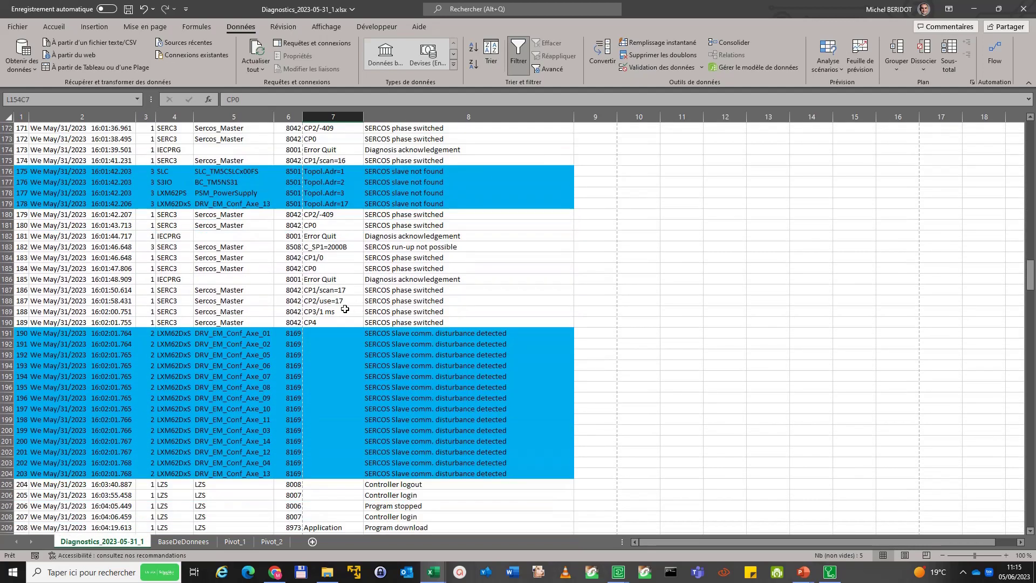
scroll(338, 320, "down", 6)
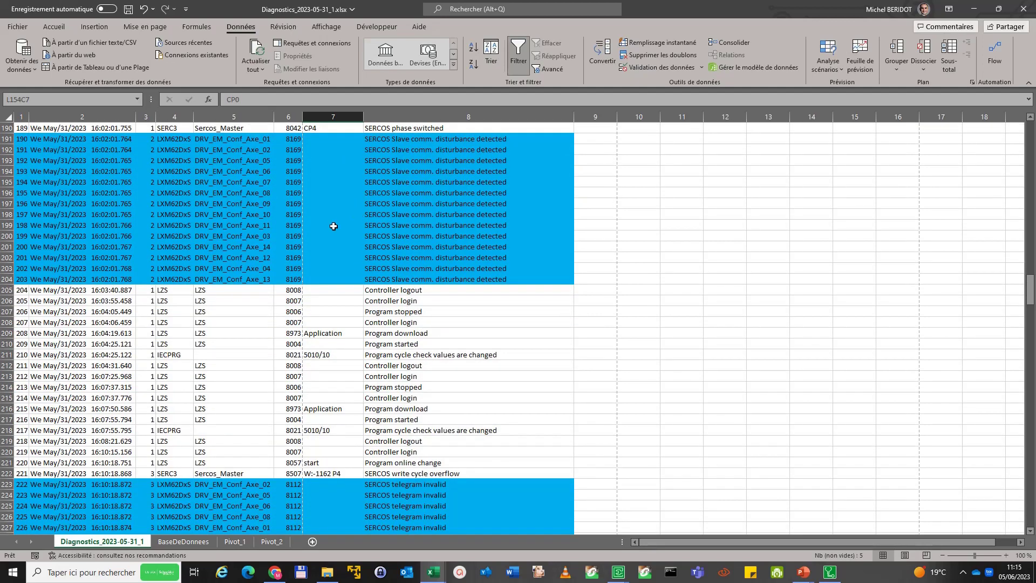
scroll(330, 209, "down", 10)
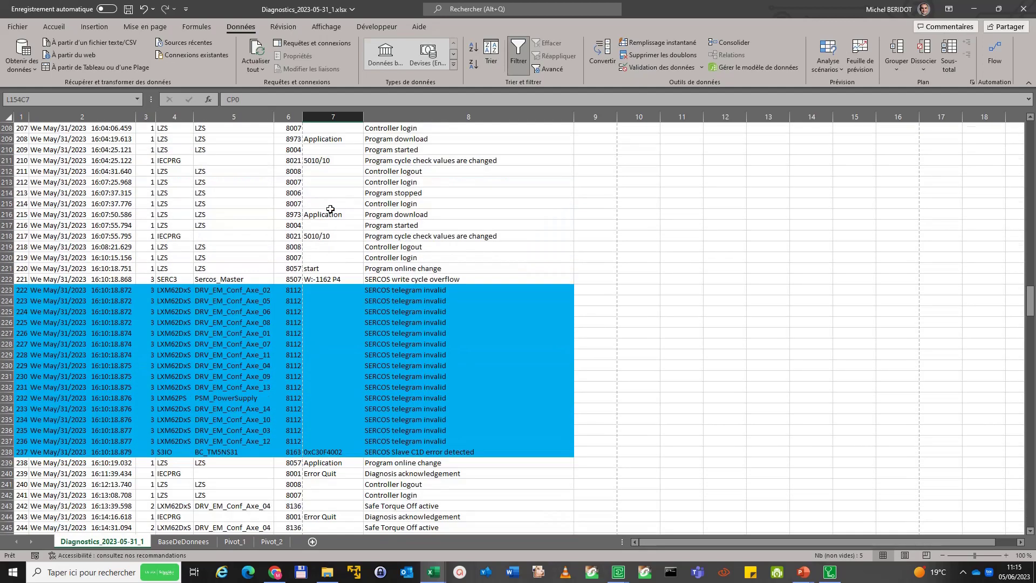
scroll(324, 210, "up", 20)
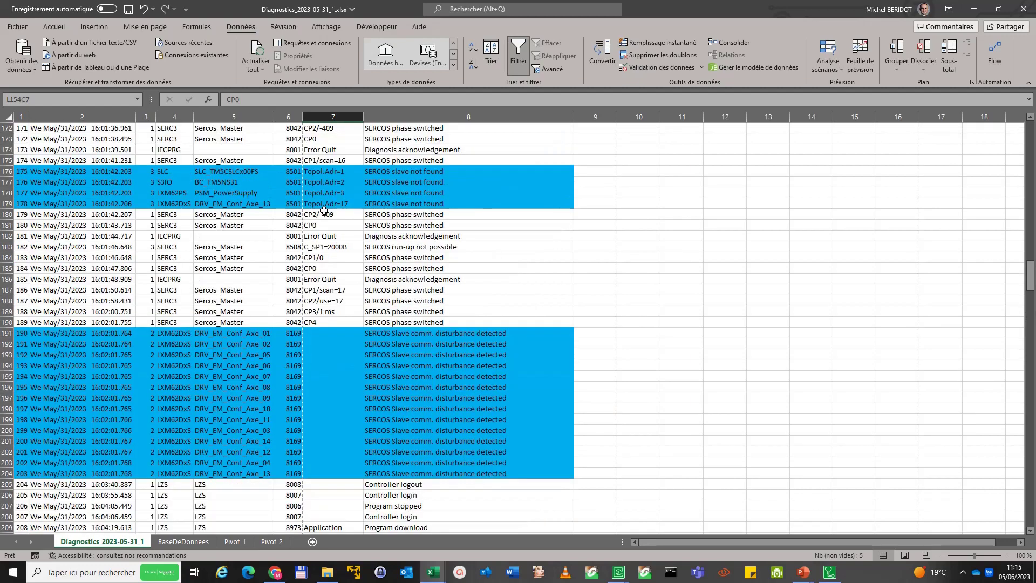
scroll(323, 189, "up", 20)
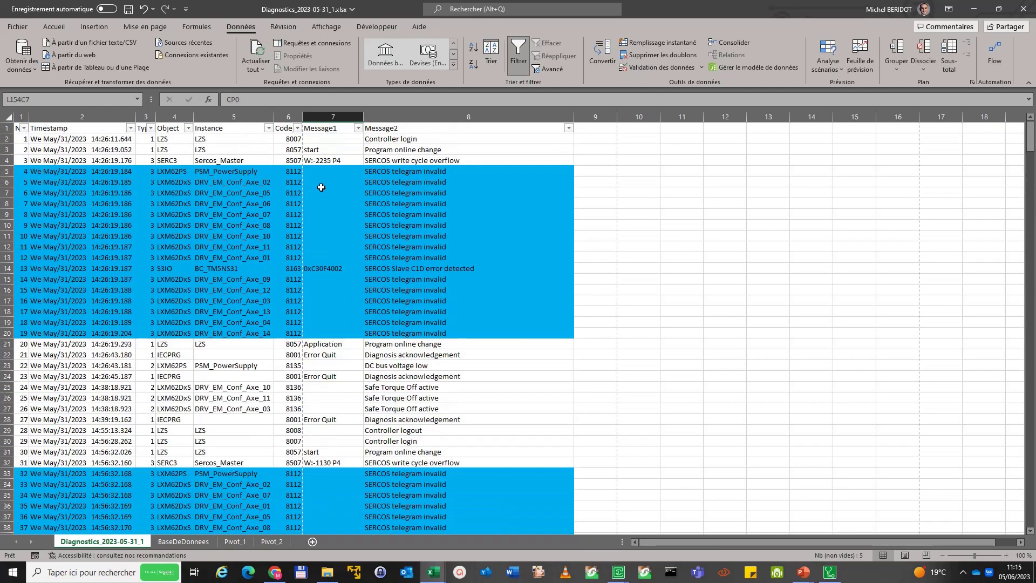
Step: On the Pivot_2 sheet, select the Occurrence values of all listed errors to read their sum, and check the Type filter
left_click(277, 544)
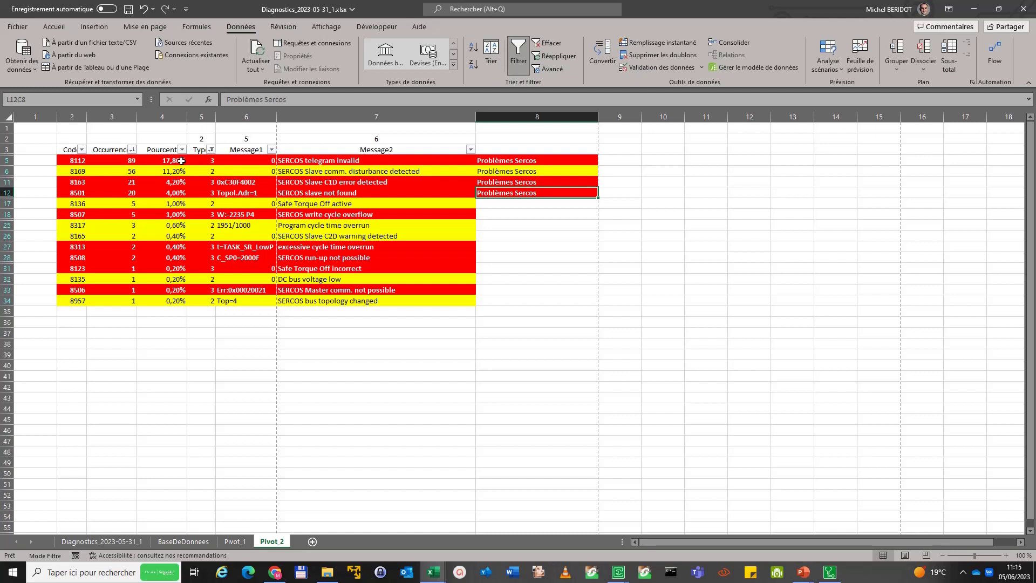
left_click_drag(178, 160, 120, 301)
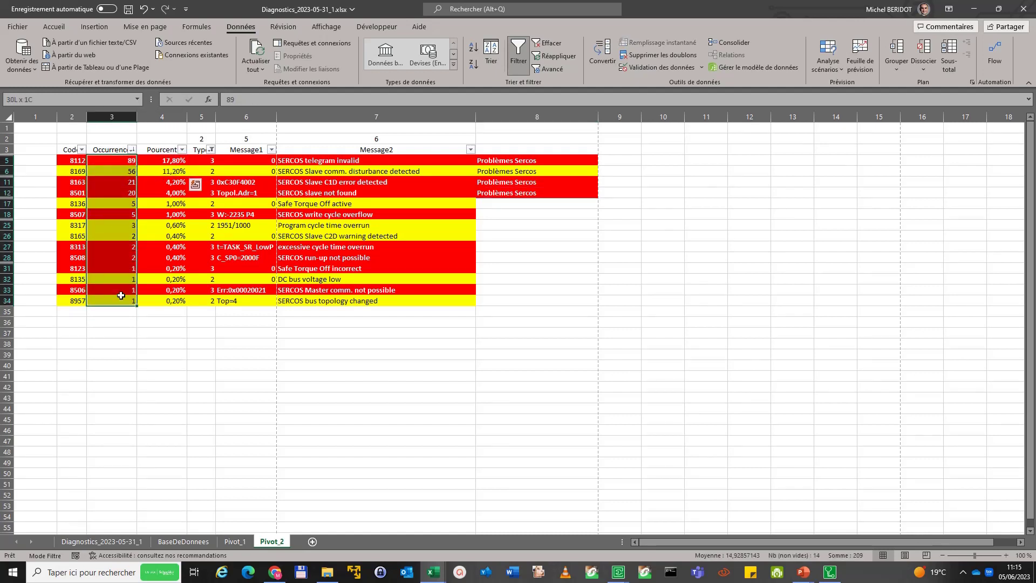
left_click(210, 149)
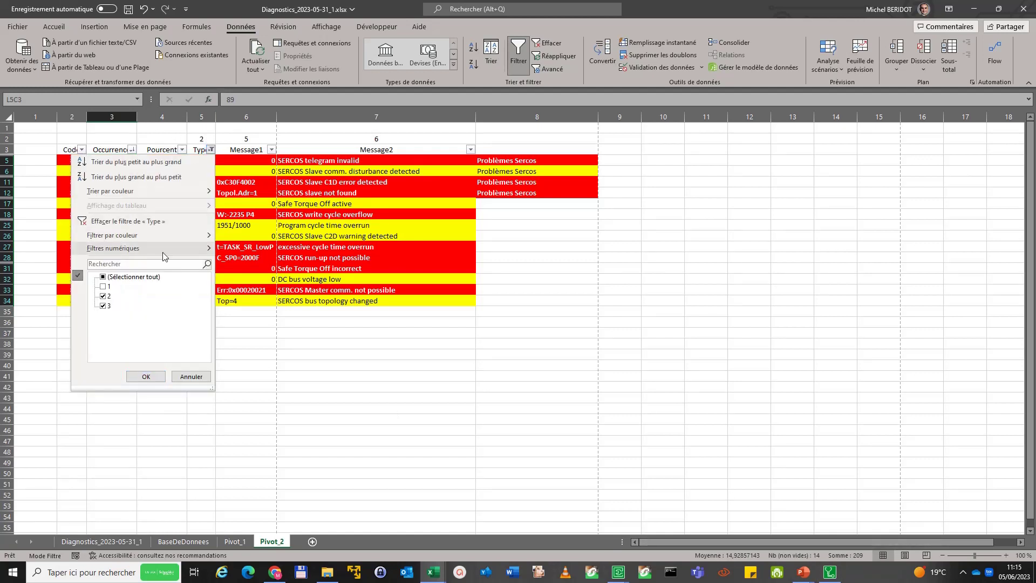
left_click(191, 377)
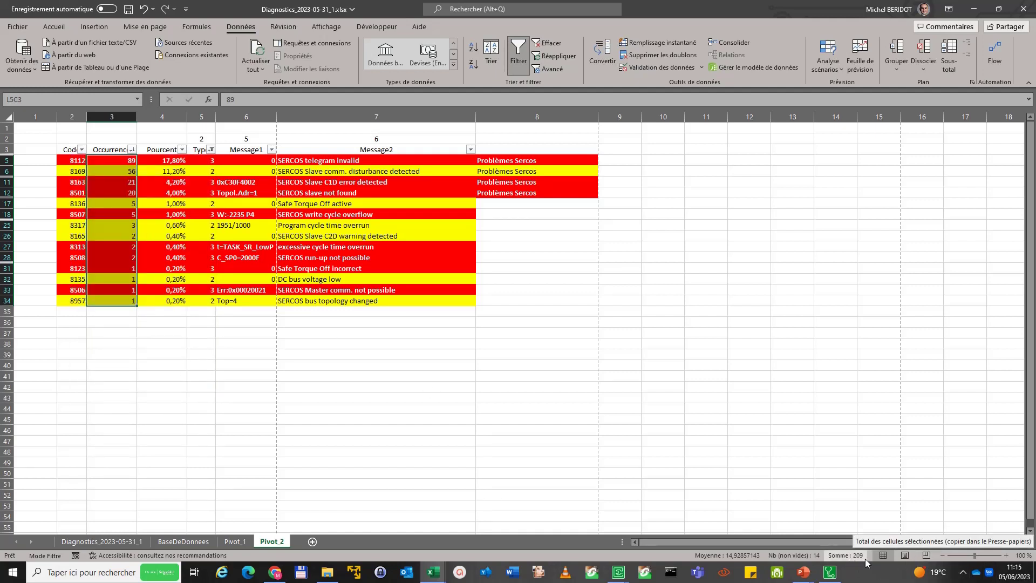
Step: Insert an empty column before the Type column in Pivot_2 and select its cell in the code 8112 row
right_click(199, 114)
left_click(254, 205)
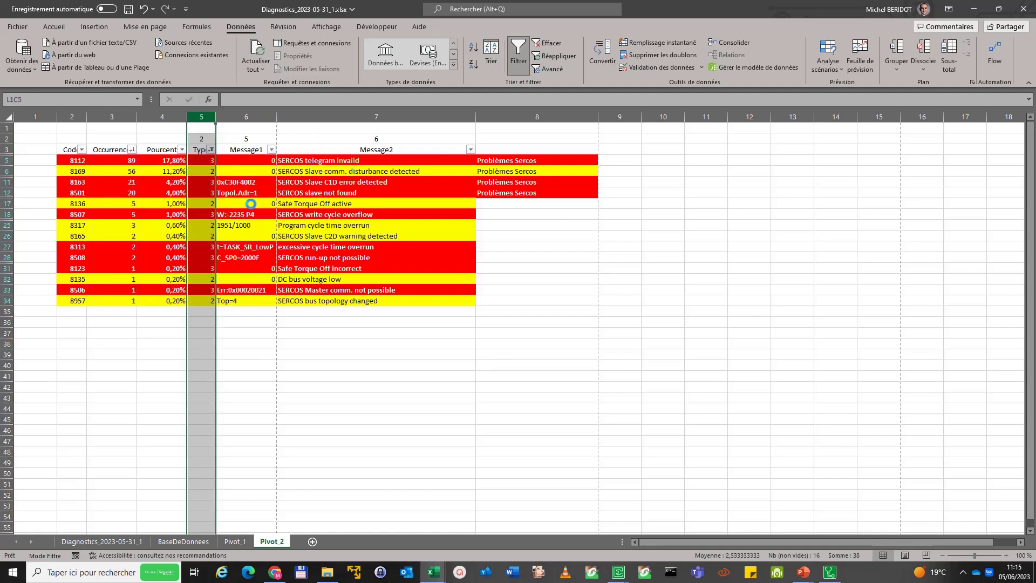
left_click(185, 160)
key("Right")
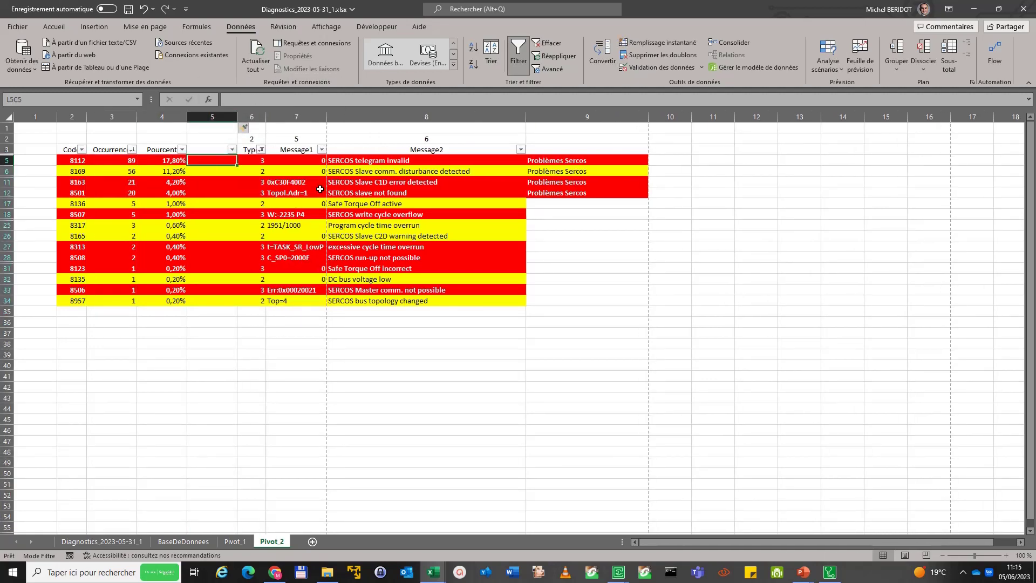
Step: In the new Pivot_2 column, calculate the code 8112 row's share by dividing its Occurrence value by 209
type("=")
key("Left")
key("Left")
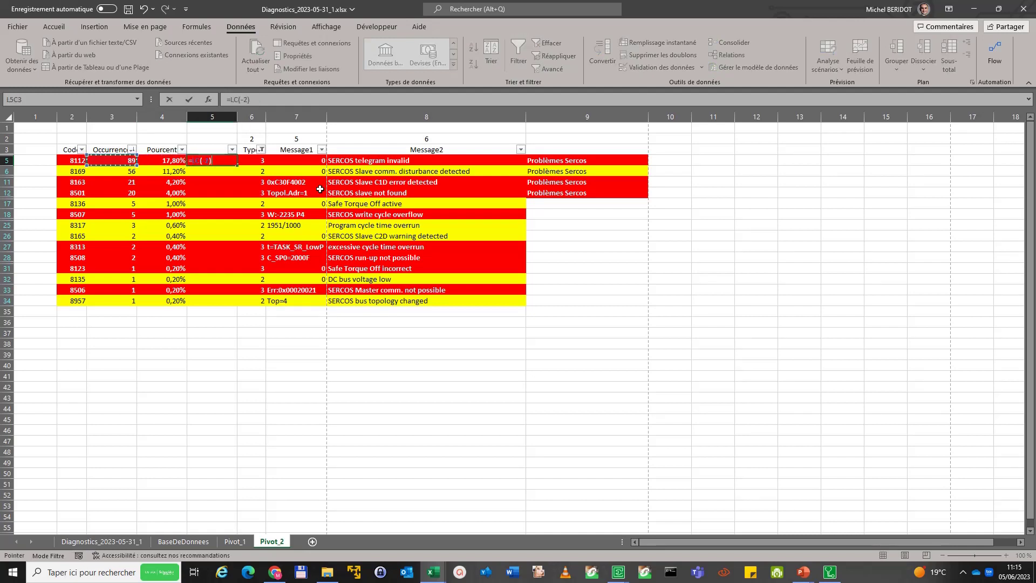
type("/209")
key("ctrl+Return")
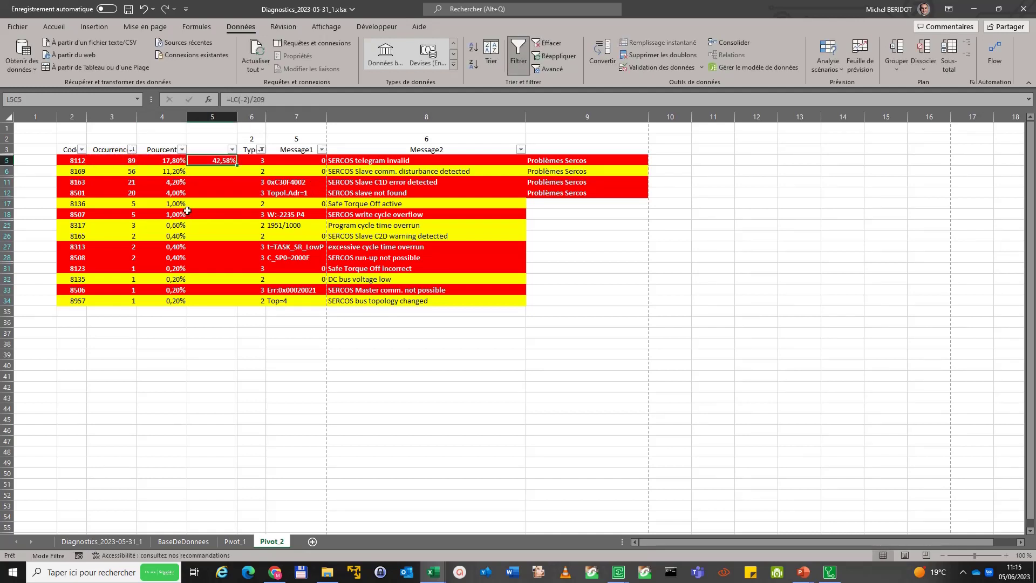
Step: Paste the code 8112 share as a plain value into the other error rows down to code 8957 and check the cell contents
key("ctrl+c")
left_click_drag(216, 171, 221, 298)
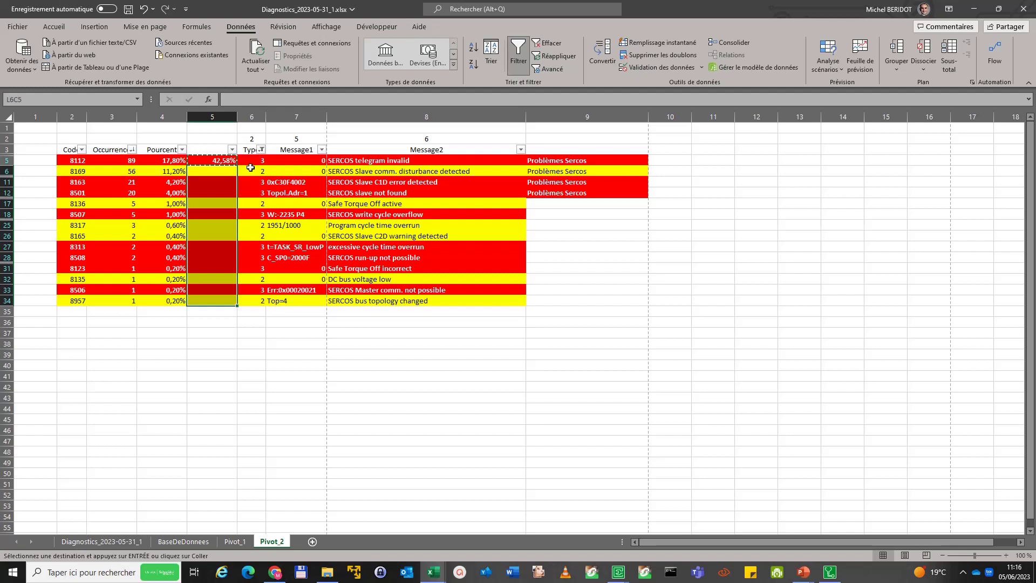
key("Escape")
left_click(214, 160)
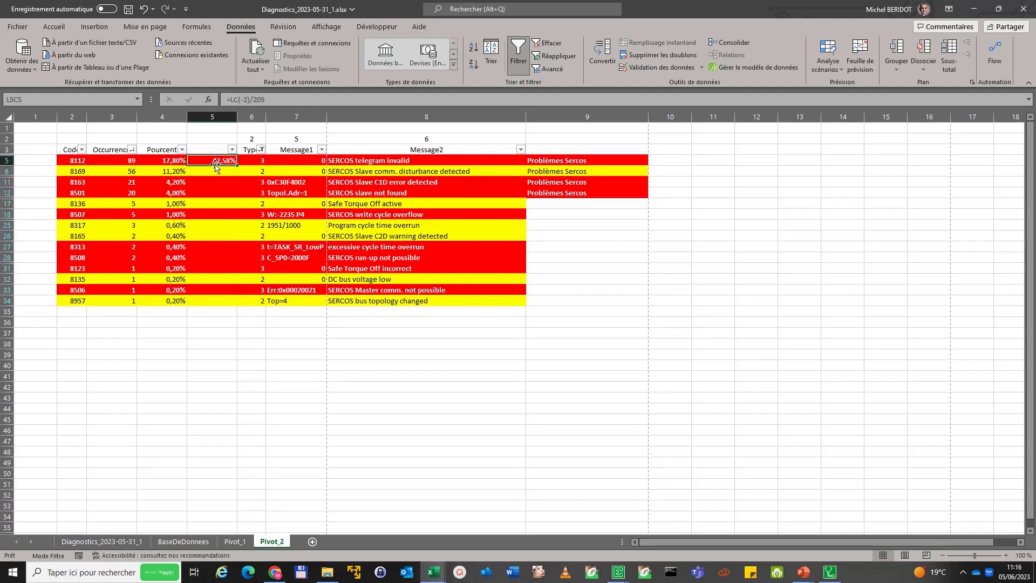
key("ctrl+c")
left_click_drag(218, 171, 212, 299)
right_click(223, 172)
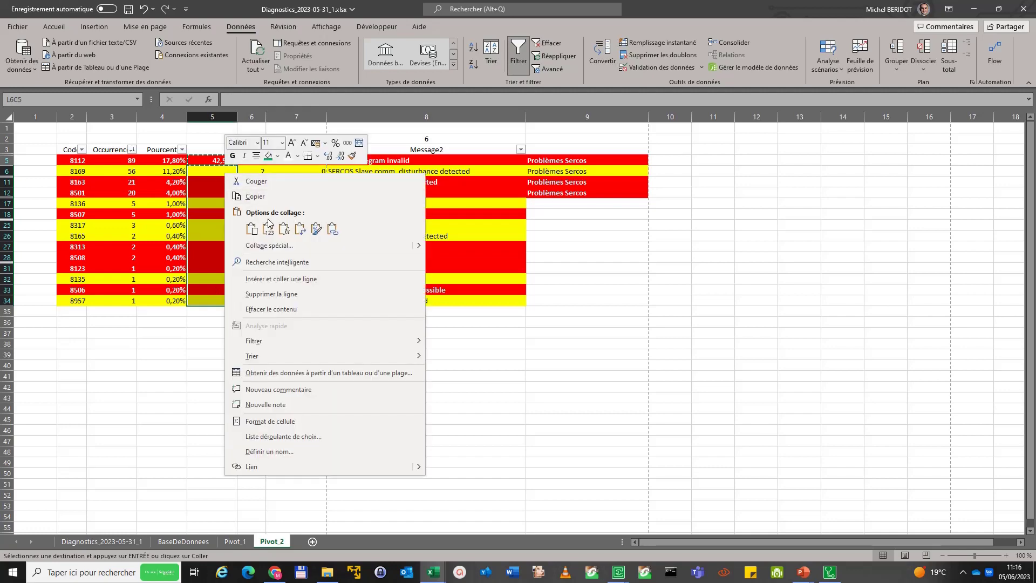
left_click(268, 228)
key("Escape")
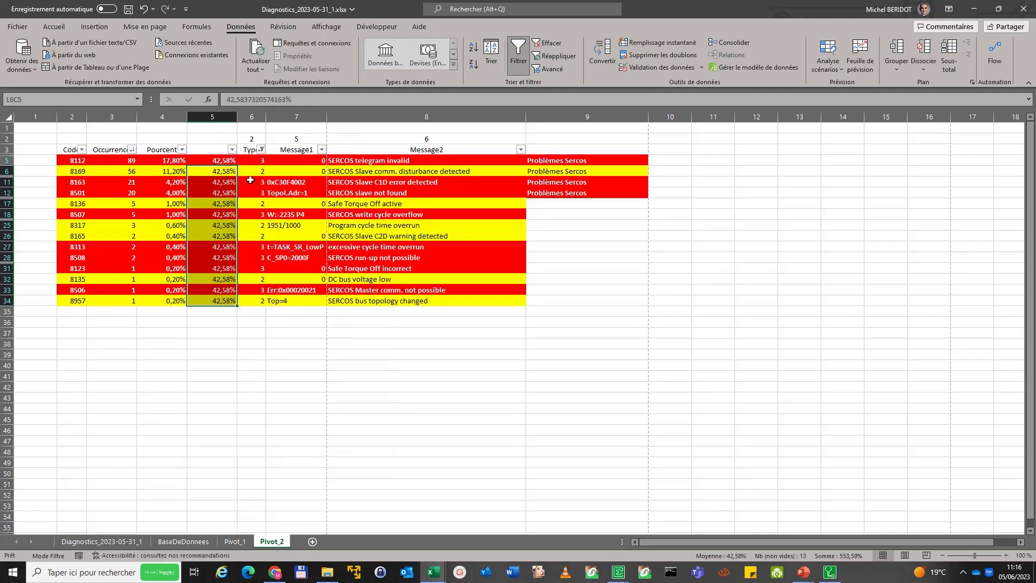
left_click(233, 254)
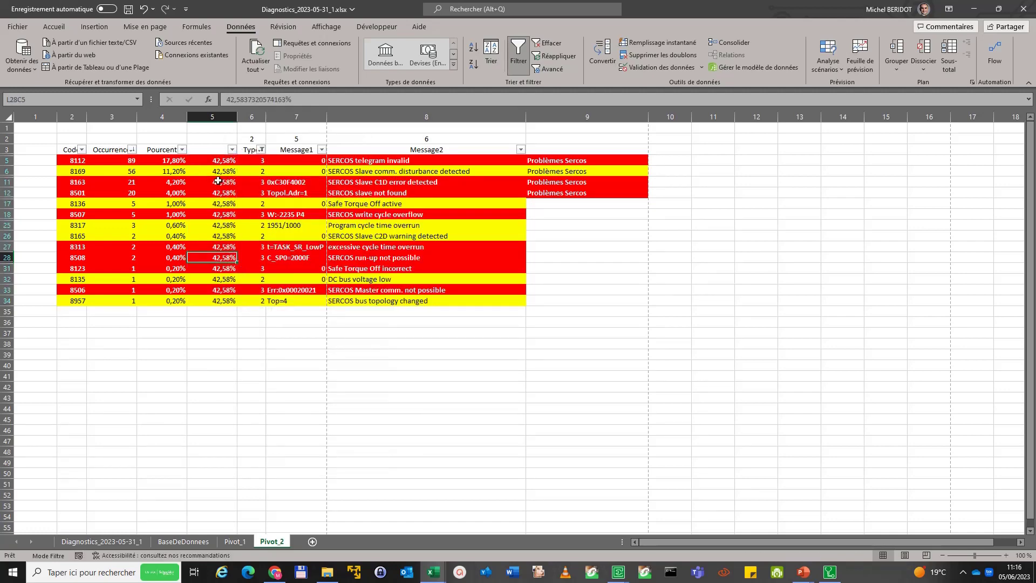
left_click(228, 161)
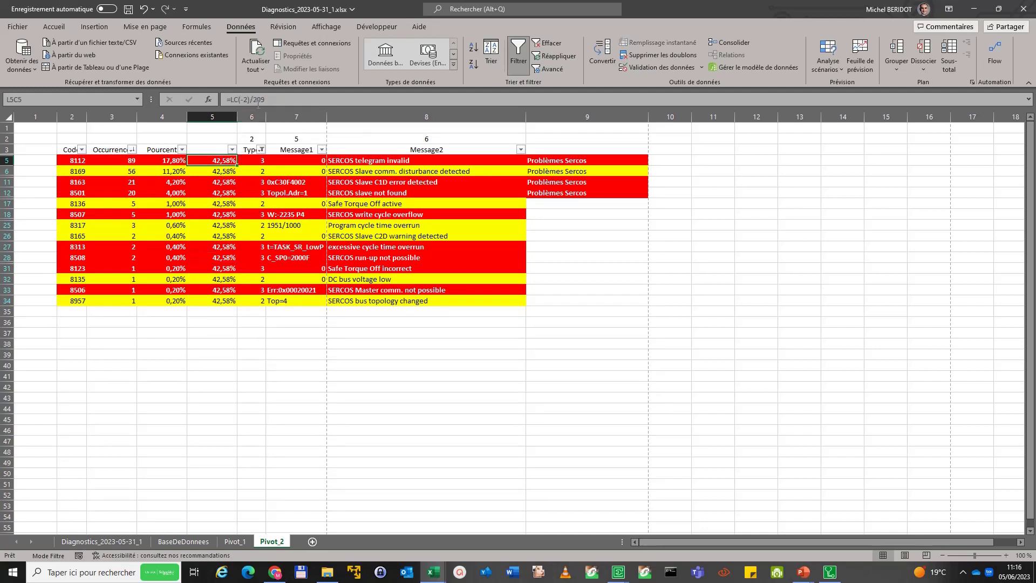
key("Down")
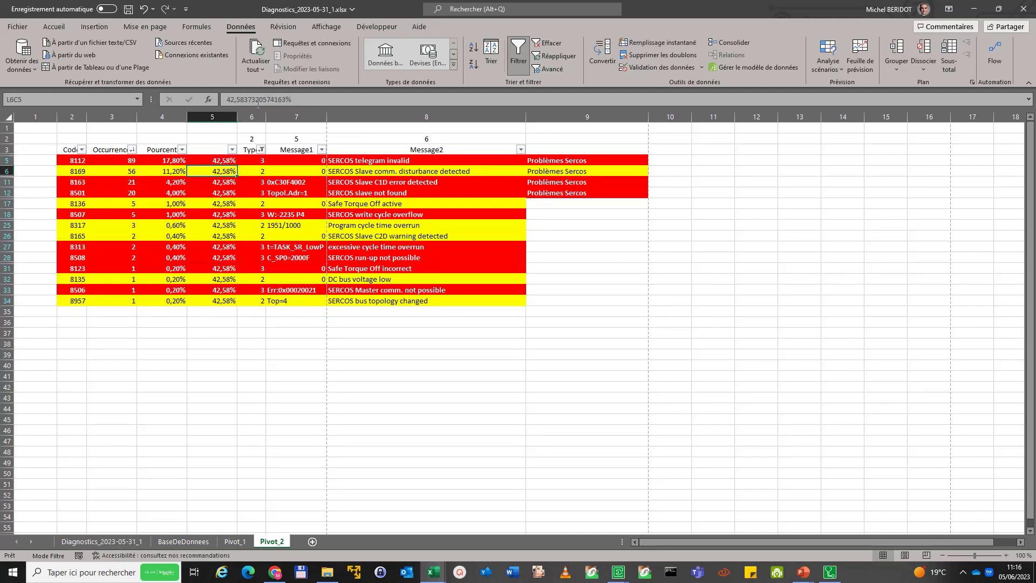
Step: Copy the code 8112 share formula into the new column's cells for the other error rows, from code 8169 to 8957
left_click(227, 163)
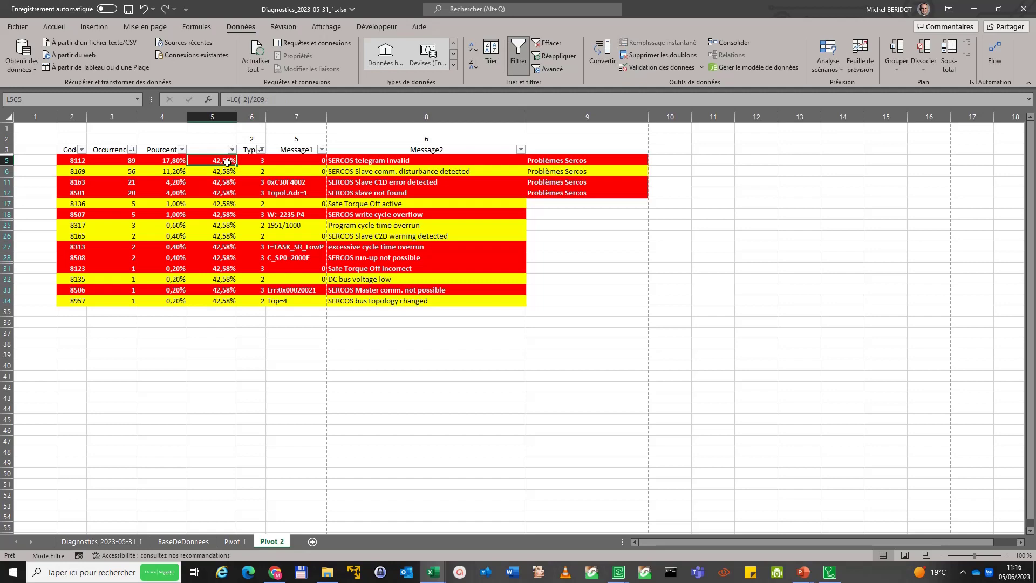
right_click(227, 162)
left_click(262, 193)
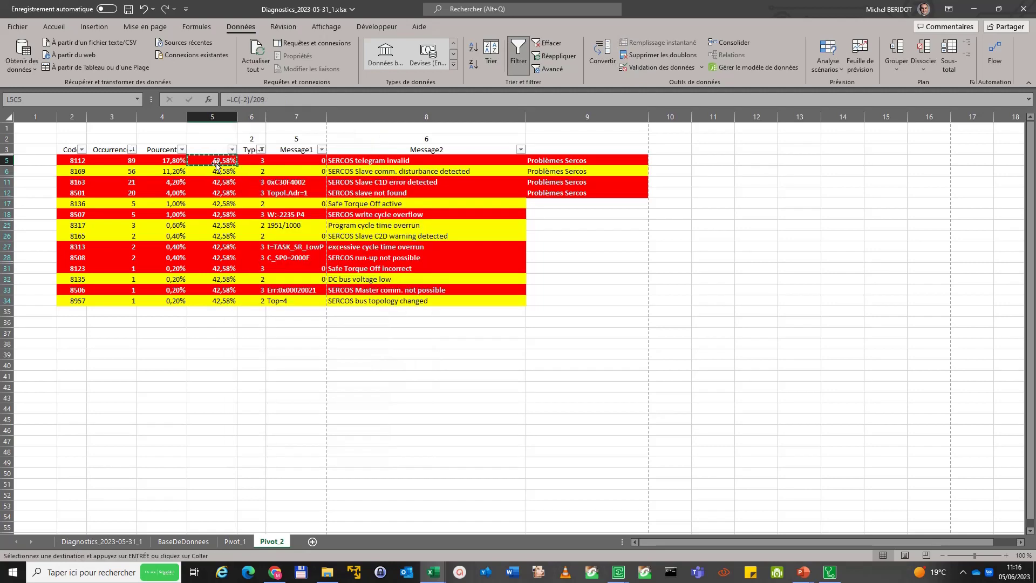
left_click_drag(209, 169, 212, 300)
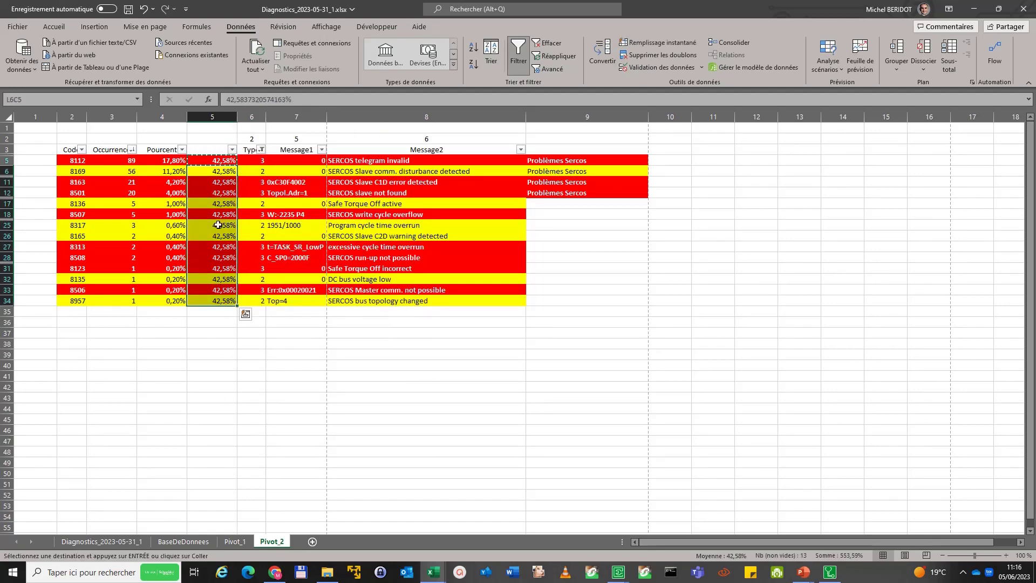
right_click(207, 173)
left_click(266, 229)
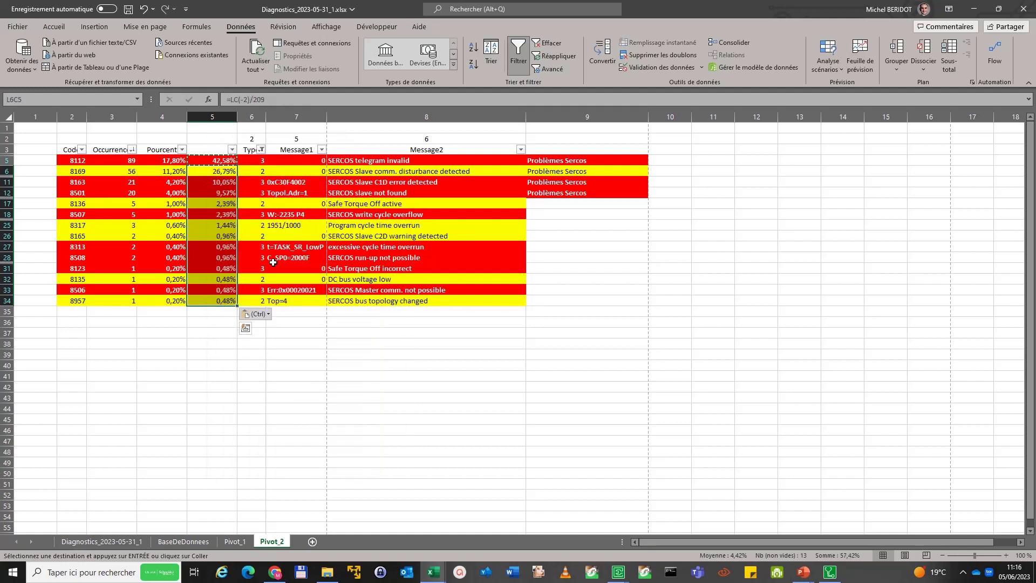
left_click(236, 375)
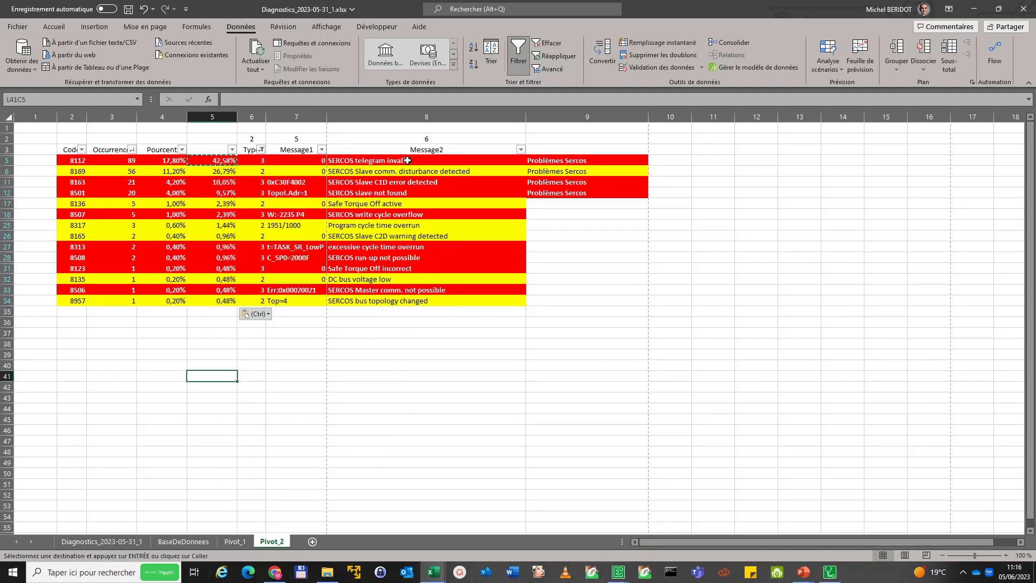
key("Escape")
Step: Select the four "Problèmes Sercos" rows' labels and then their new percentages to read the combined share
left_click_drag(560, 160, 561, 194)
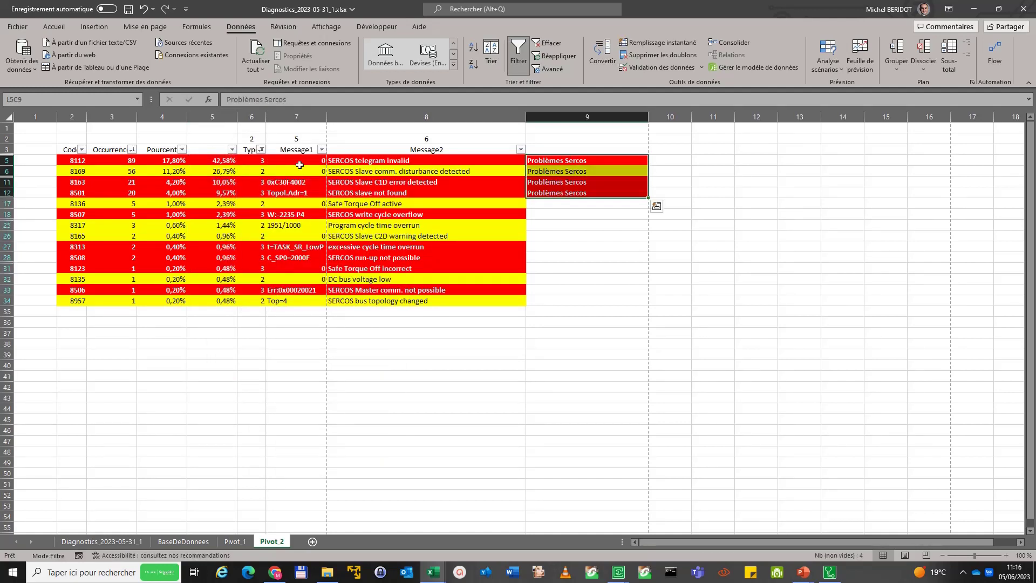
left_click_drag(229, 161, 226, 193)
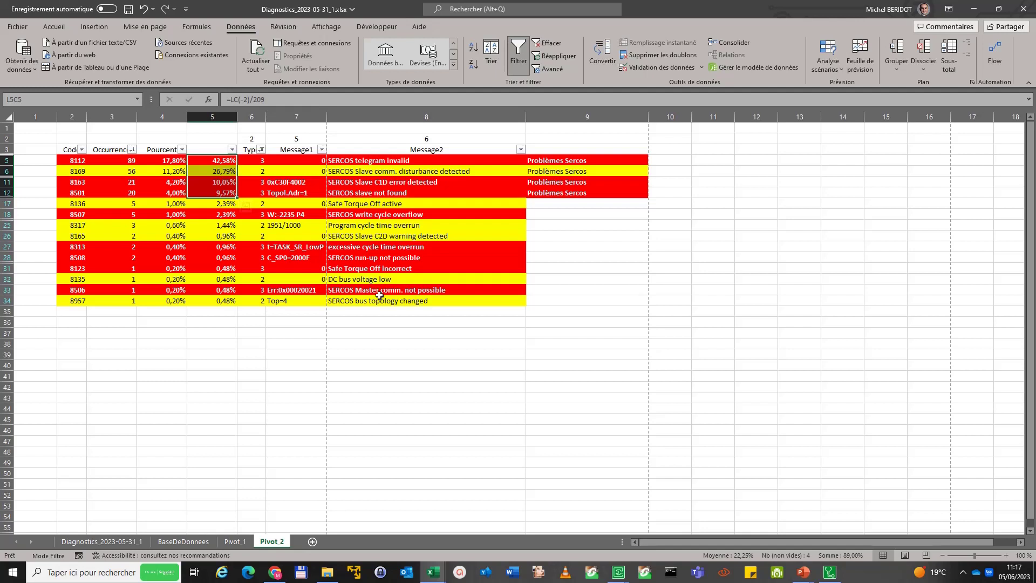
left_click(219, 139)
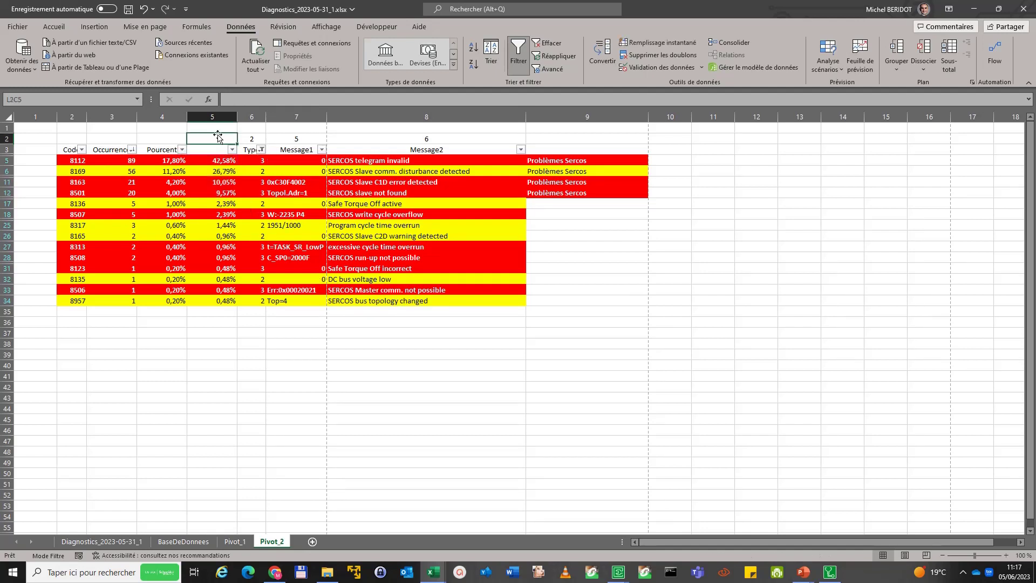
Step: Save the workbook and include type 1 in the Type filter so that all event types are listed
left_click(125, 10)
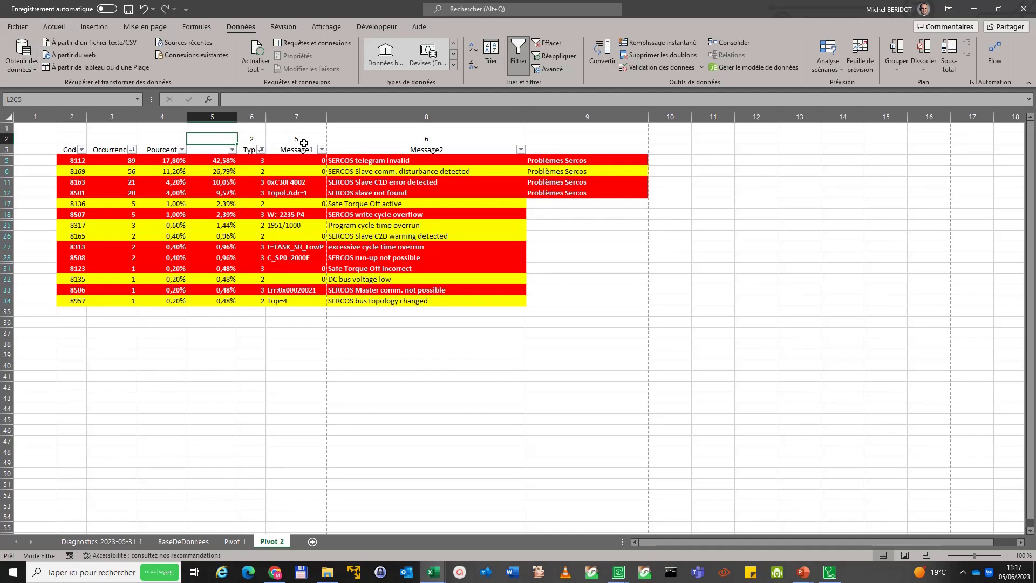
left_click(261, 150)
left_click(154, 286)
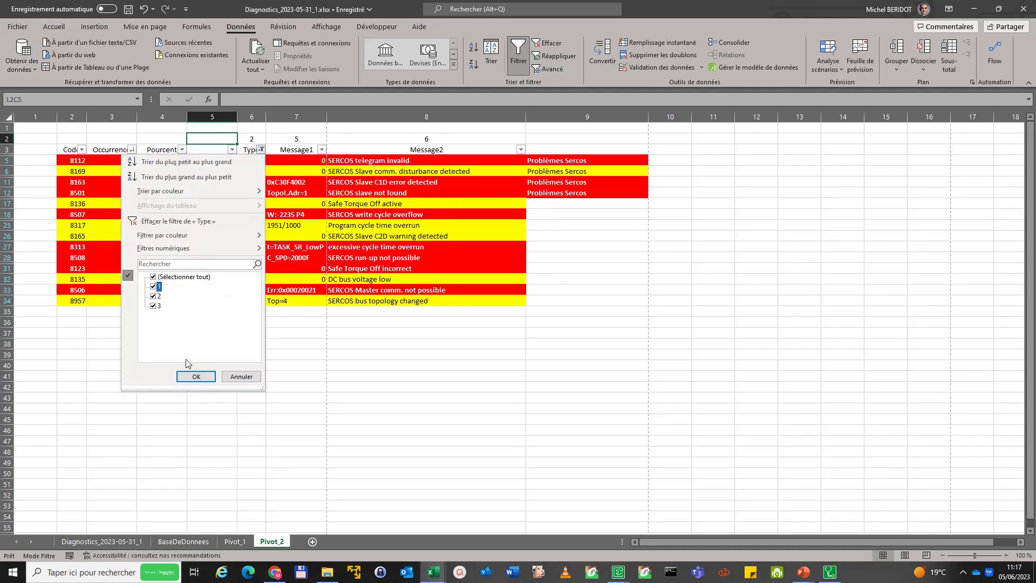
left_click(196, 376)
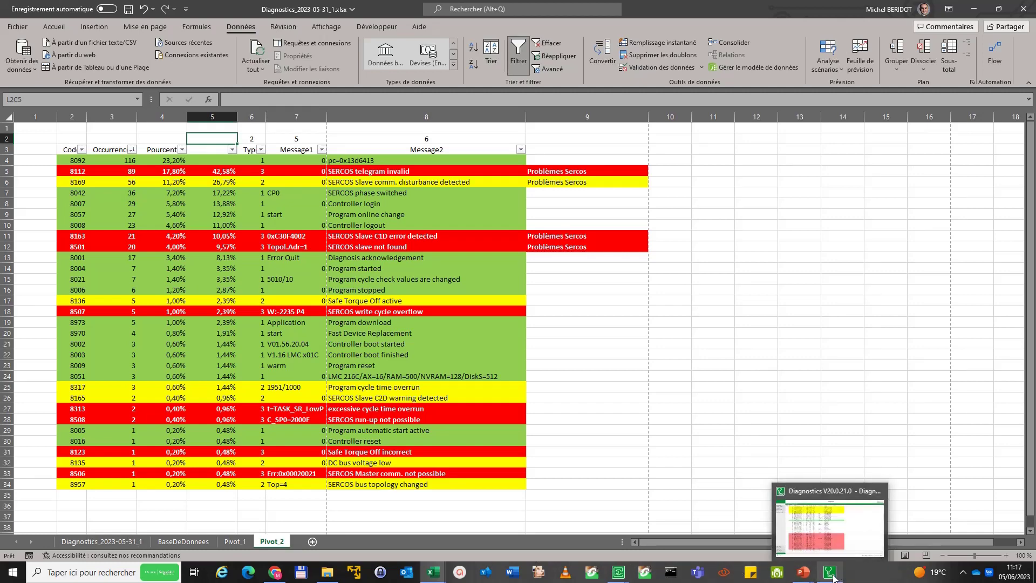
Step: Look at the colour-coded message history in the Diagnostics application and return to the Excel workbook
left_click(840, 555)
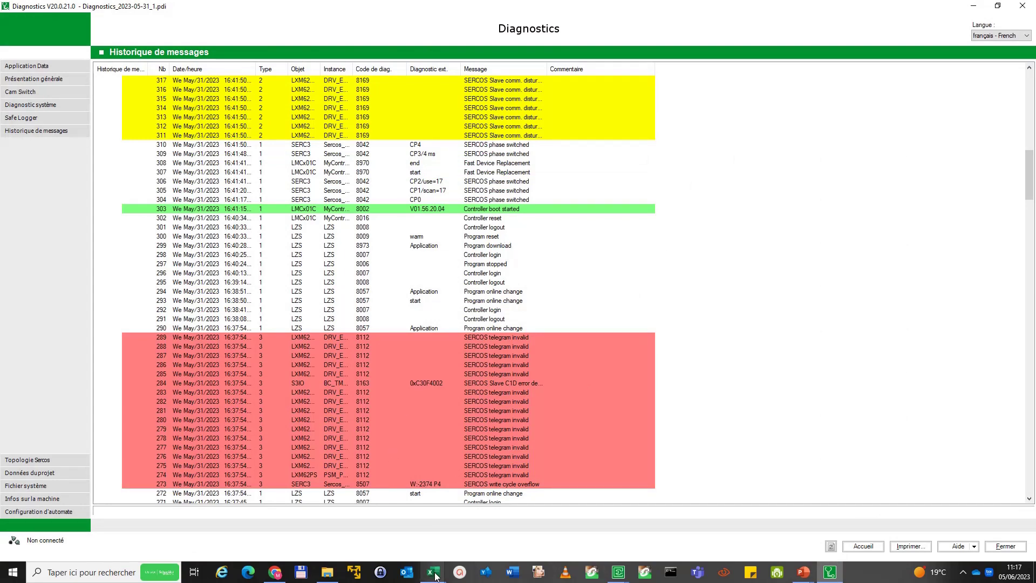
mouse_move(433, 571)
left_click(453, 531)
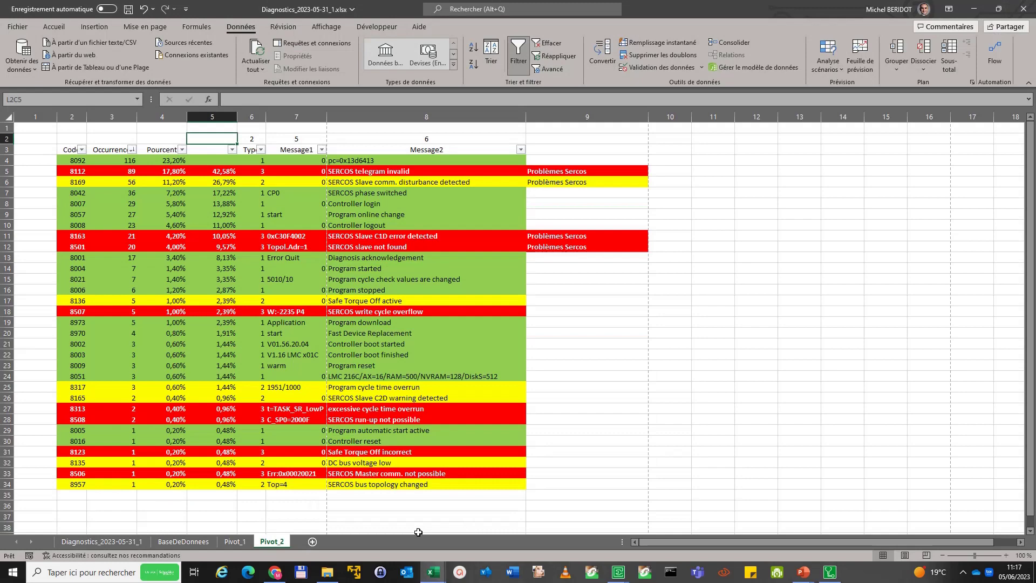
Step: Review the Diagnostics_2023-05-31_1, Pivot_1 and BaseDeDonnees sheets in turn and return to Pivot_2
left_click(103, 541)
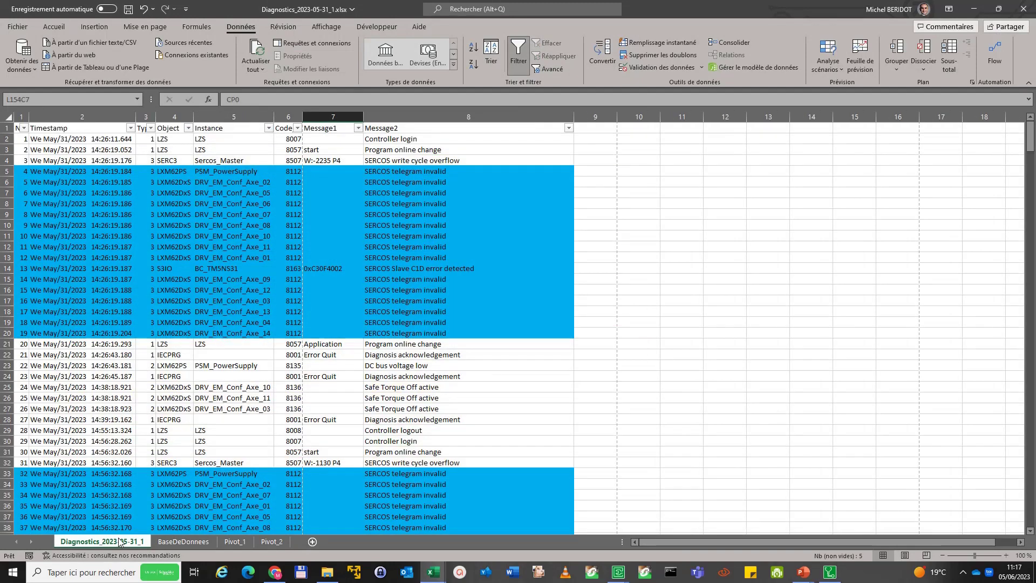
left_click(235, 542)
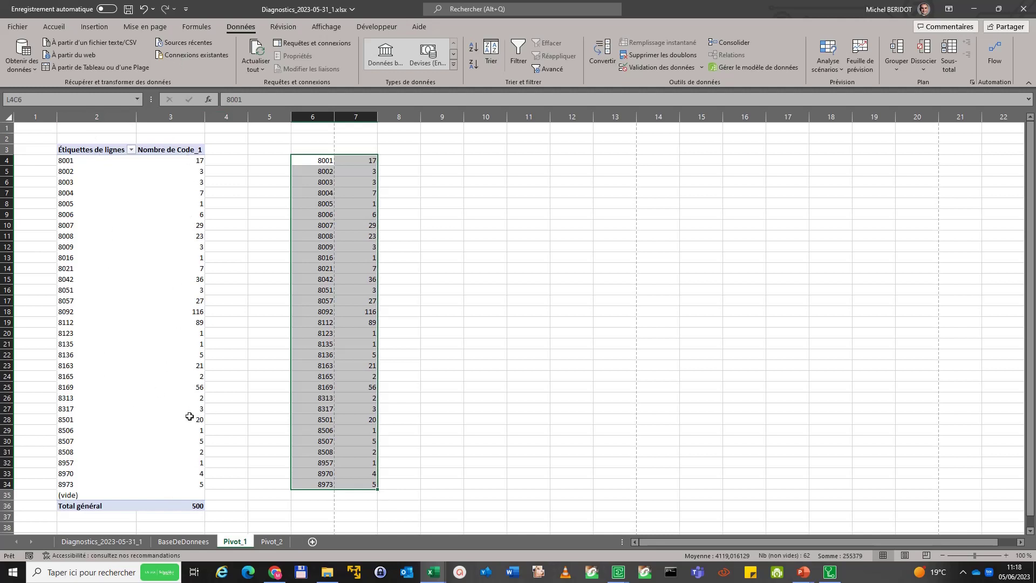
left_click(200, 542)
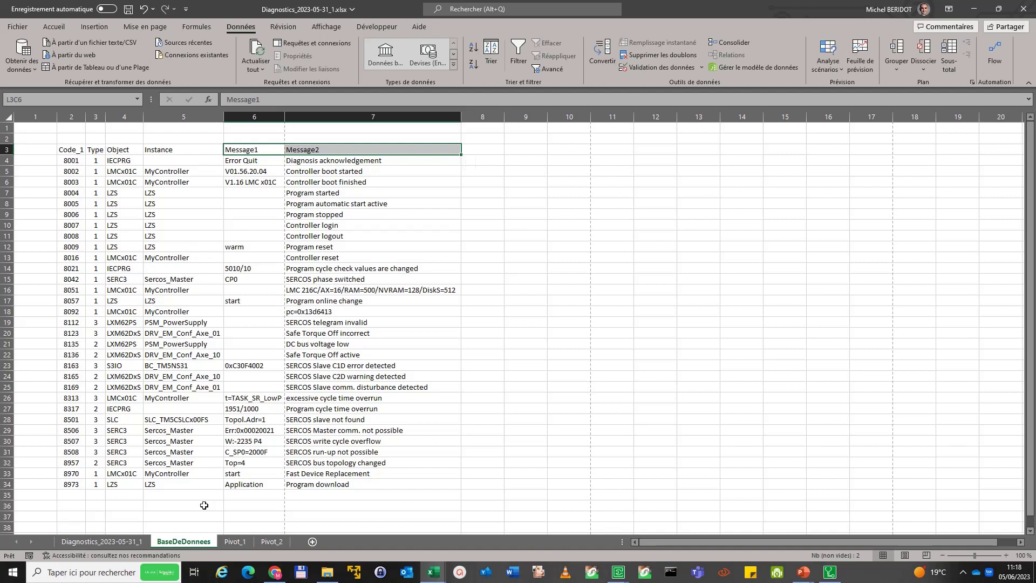
left_click(273, 541)
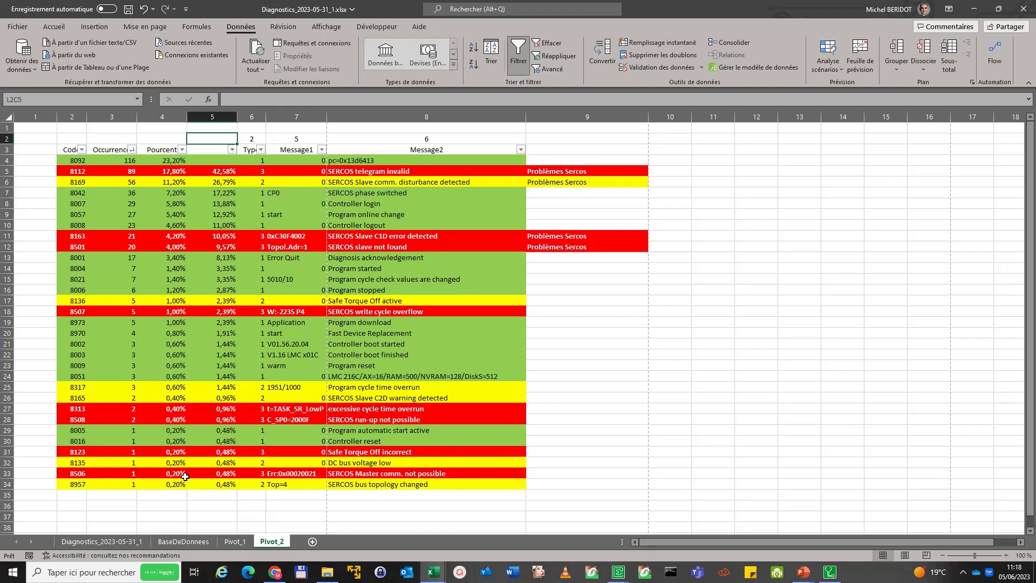
Step: Switch to the running PowerPoint slideshow to review the general principles of diagnostic file analysis
key("alt+Tab")
key("alt+Tab")
key("alt+Tab")
key("alt+Tab")
key("alt+Tab")
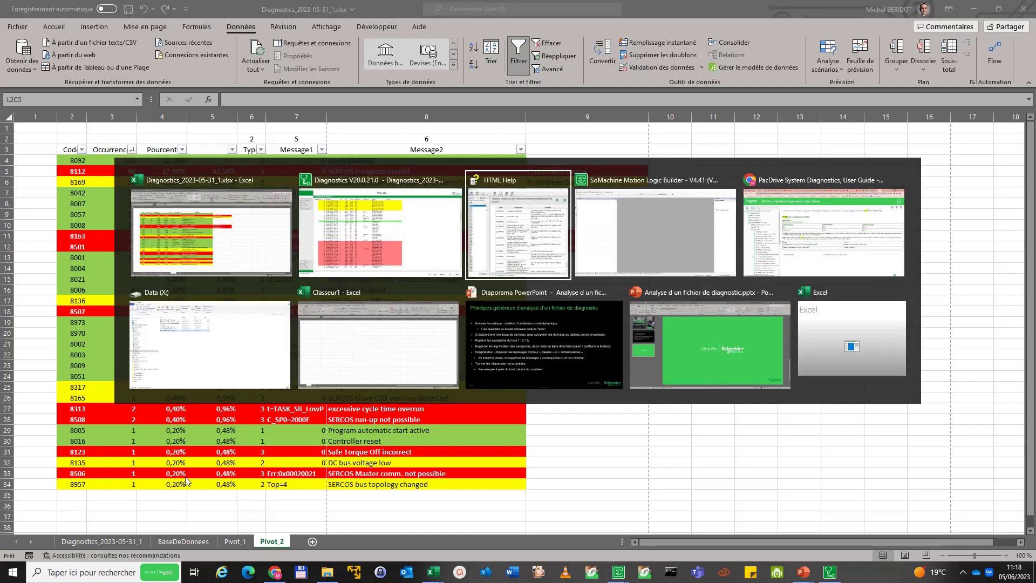
key("alt+Tab")
key("alt+Tab")
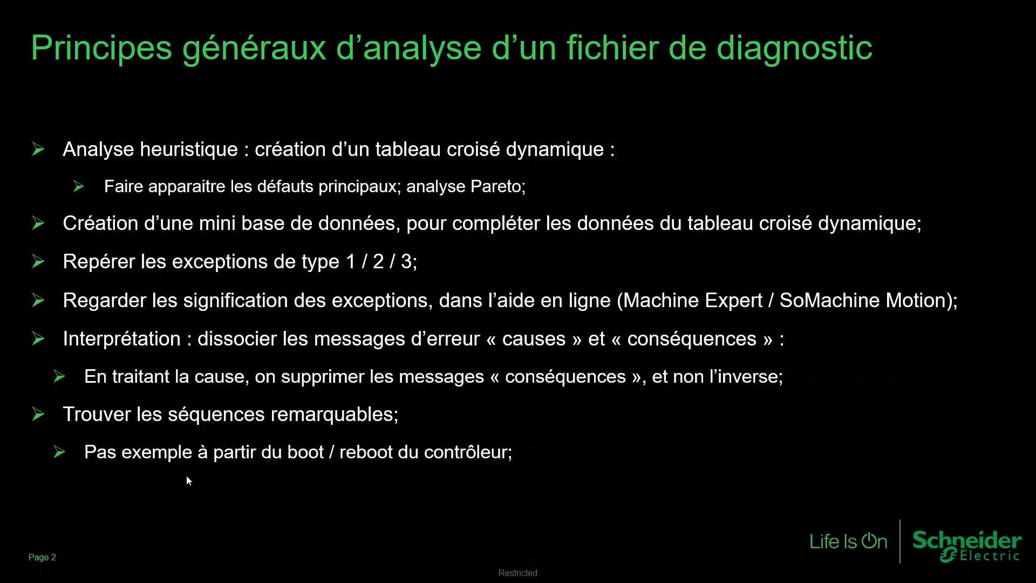